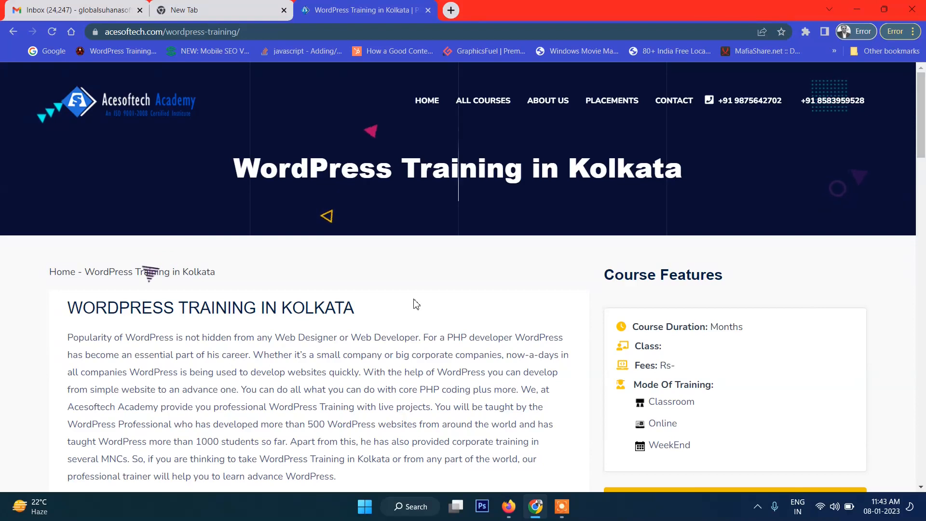
Search Google for "download" in a new browser tab
{"action": "key", "text": "ctrl+t"}
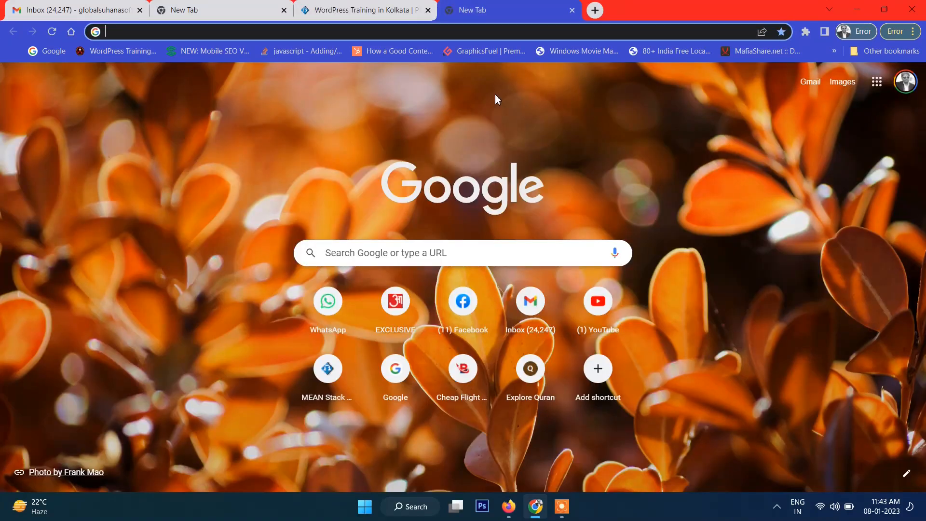
{"action": "type", "text": "download"}
{"action": "key", "text": "Return"}
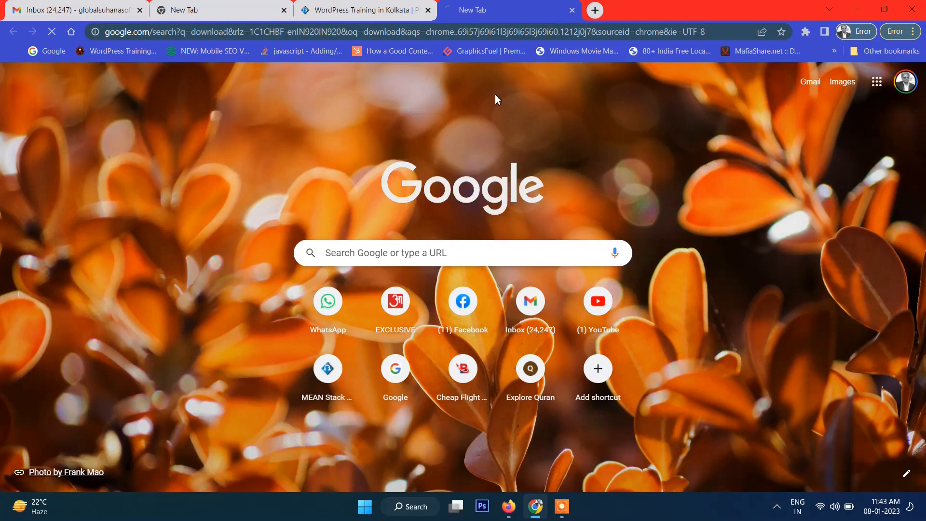
Replace the Google search with "worpdpresss" and open the WordPress.com result
{"action": "left_click", "coordinate": [179, 93]}
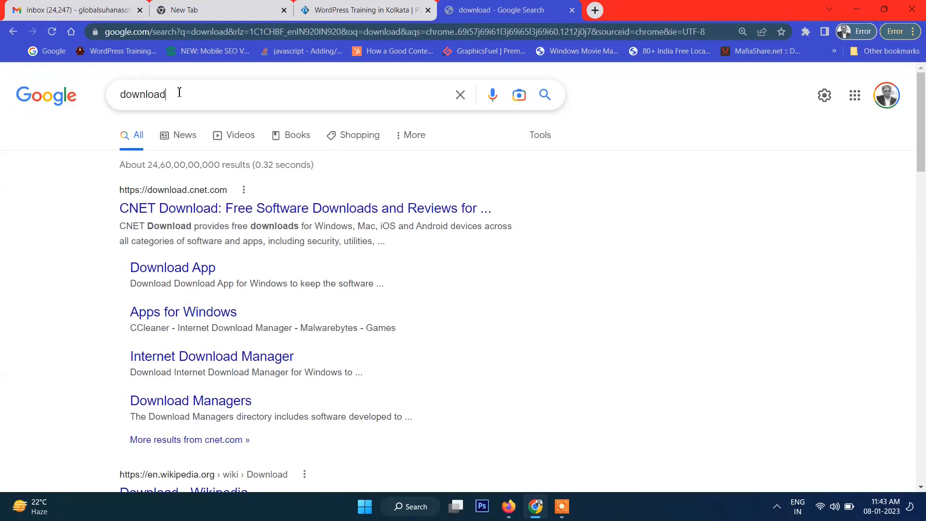
{"action": "double_click", "coordinate": [179, 92]}
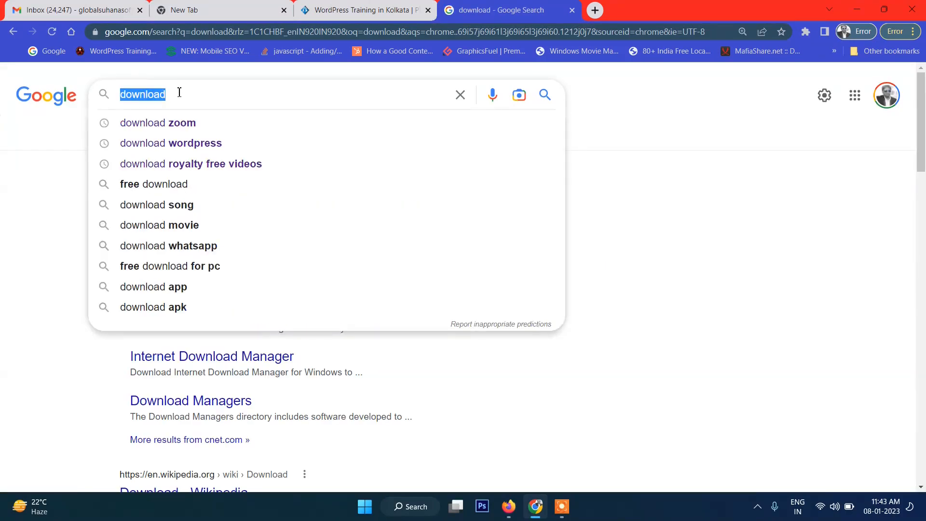
{"action": "type", "text": "worpdpress"}
{"action": "key", "text": "Return"}
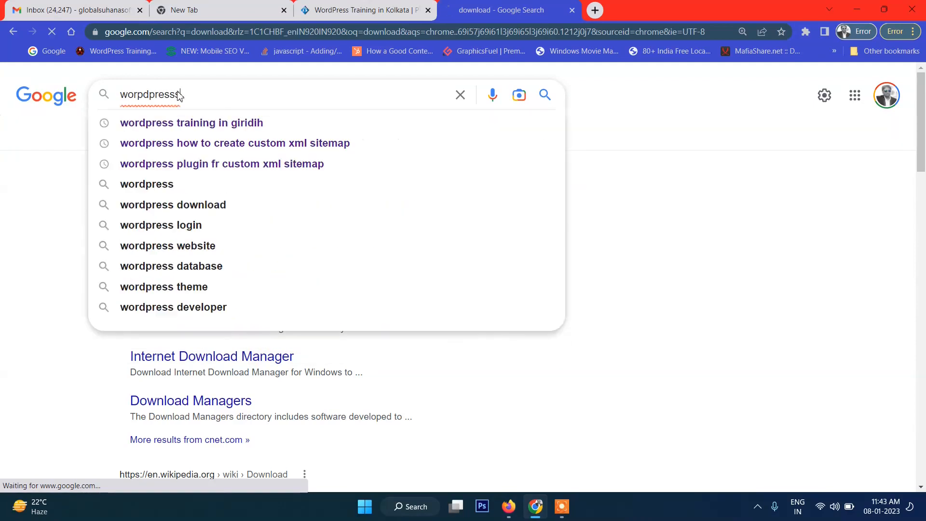
{"action": "left_click", "coordinate": [332, 258]}
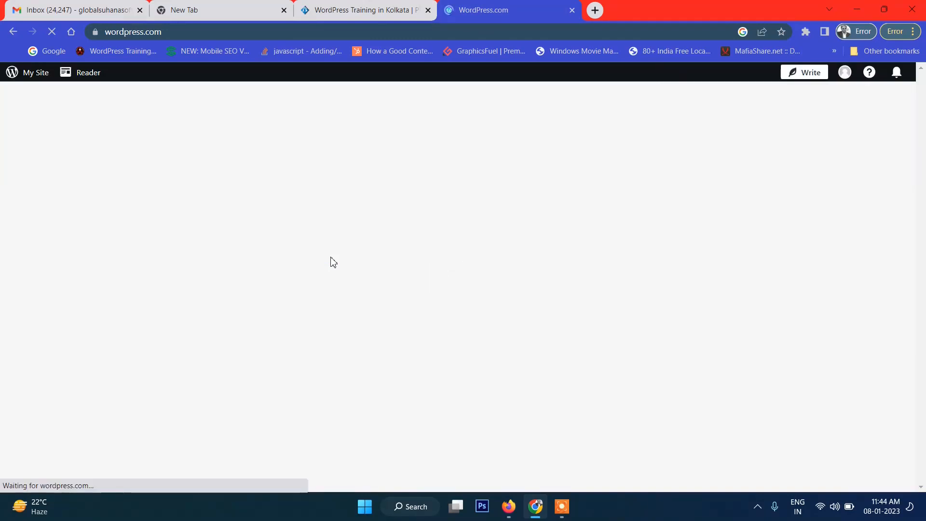
{"action": "key", "text": "super"}
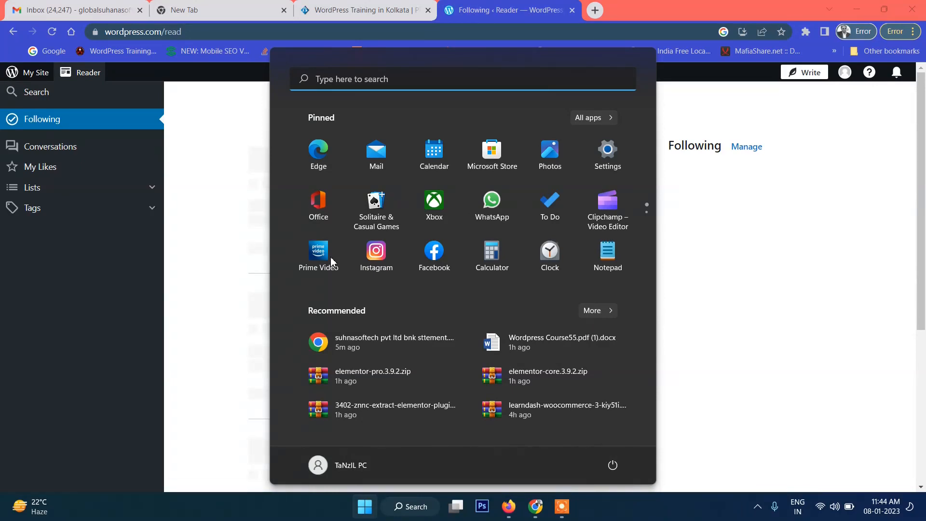
{"action": "type", "text": "c"}
{"action": "key", "text": "Escape"}
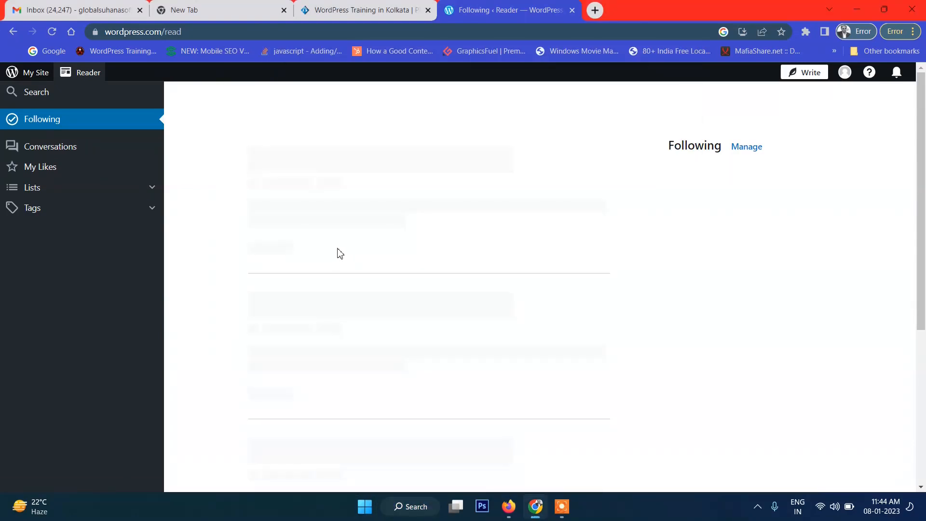
Launch xampp-control.exe from the C:\xampp folder in File Explorer and start the Apache module
{"action": "key", "text": "super+e"}
{"action": "scroll", "coordinate": [151, 328], "scroll_direction": "down", "scroll_amount": 5}
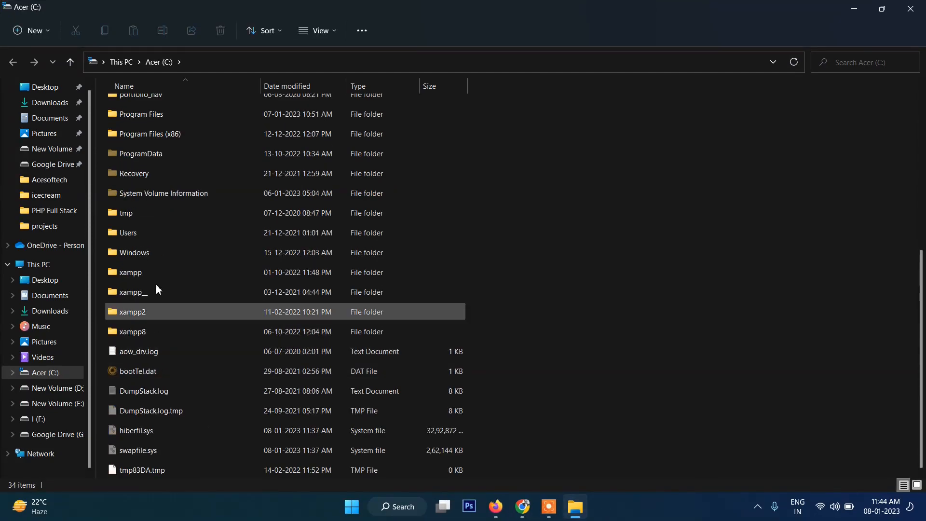
{"action": "double_click", "coordinate": [126, 273]}
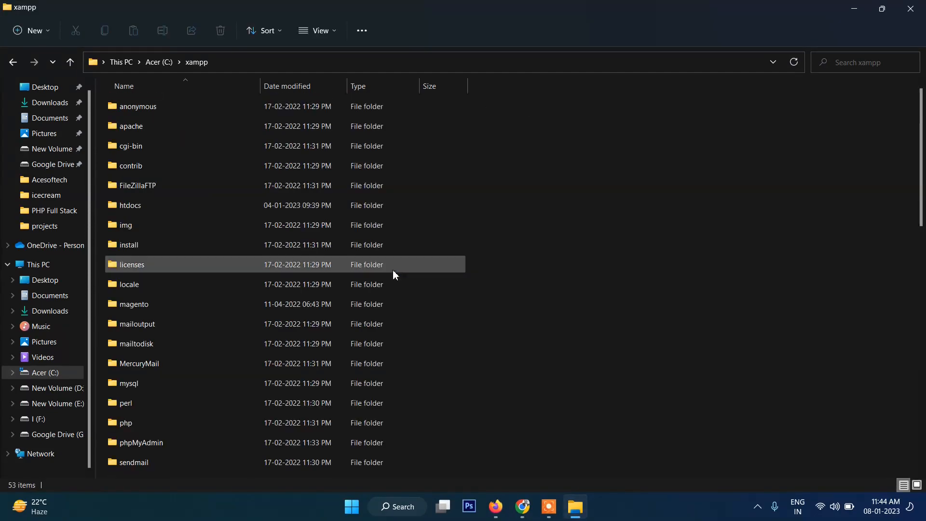
{"action": "scroll", "coordinate": [355, 348], "scroll_direction": "down", "scroll_amount": 10}
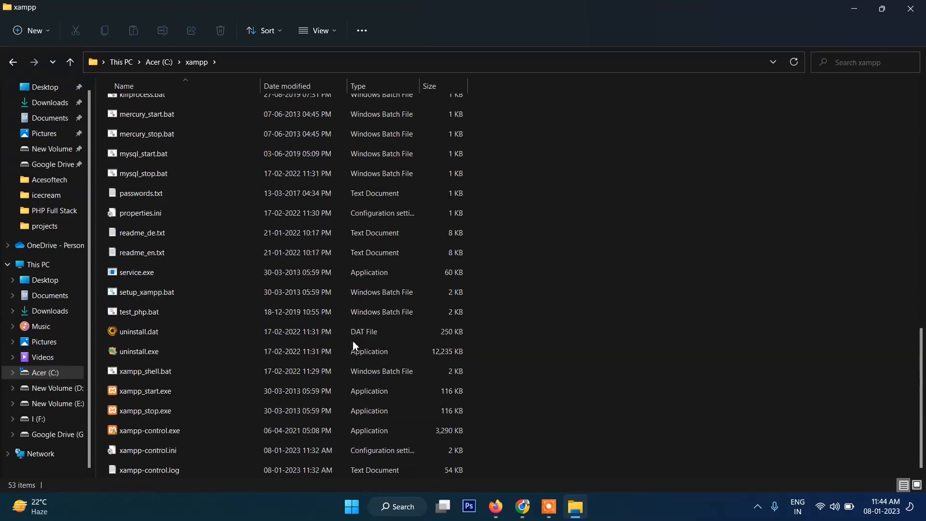
{"action": "left_click", "coordinate": [117, 431]}
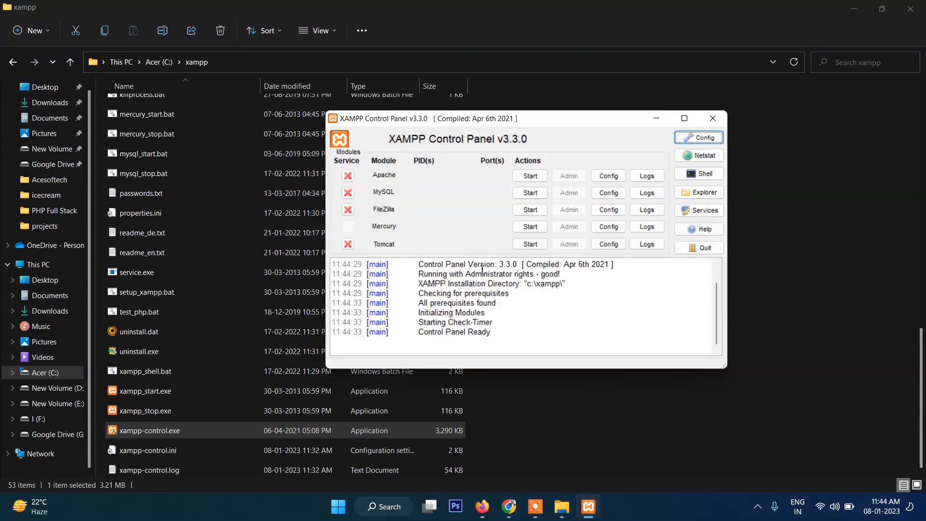
{"action": "left_click", "coordinate": [529, 176]}
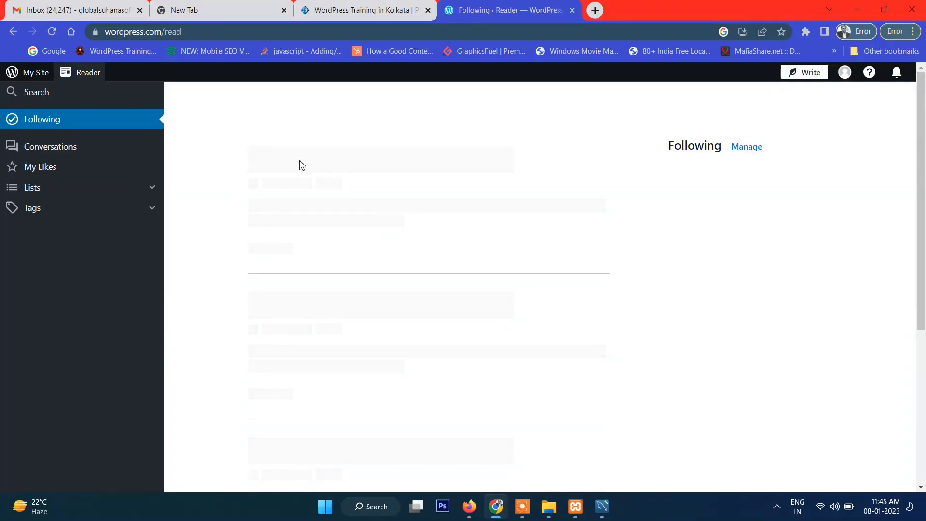
Return to the Google results in Chrome, extend the search to "worpdpresss download" and open the WordPress.org download page
{"action": "left_click", "coordinate": [13, 32]}
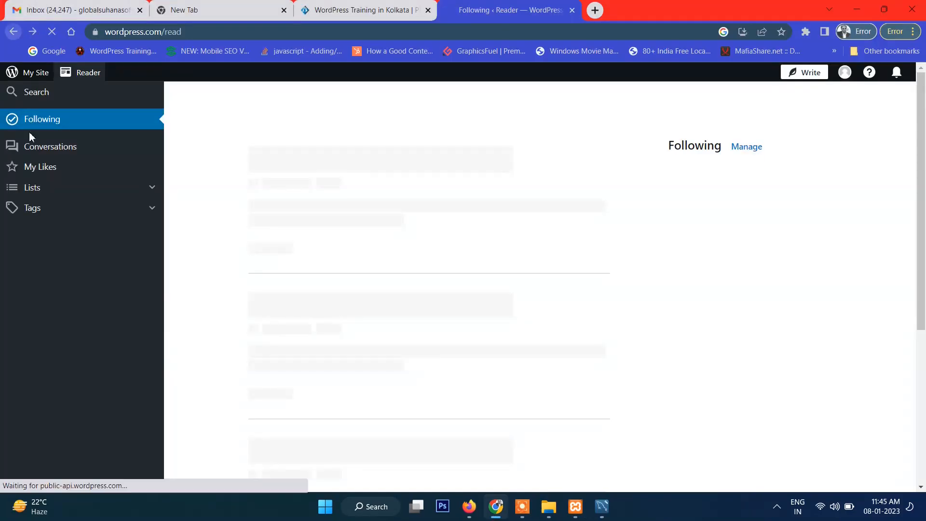
{"action": "scroll", "coordinate": [316, 306], "scroll_direction": "down", "scroll_amount": 2}
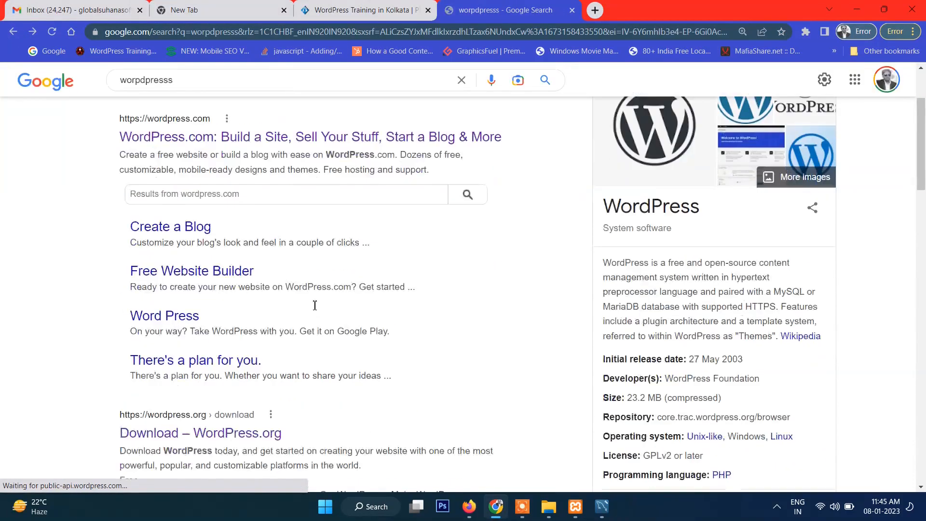
{"action": "scroll", "coordinate": [315, 304], "scroll_direction": "up", "scroll_amount": 2}
{"action": "left_click", "coordinate": [214, 100]}
{"action": "type", "text": "download"}
{"action": "key", "text": "Return"}
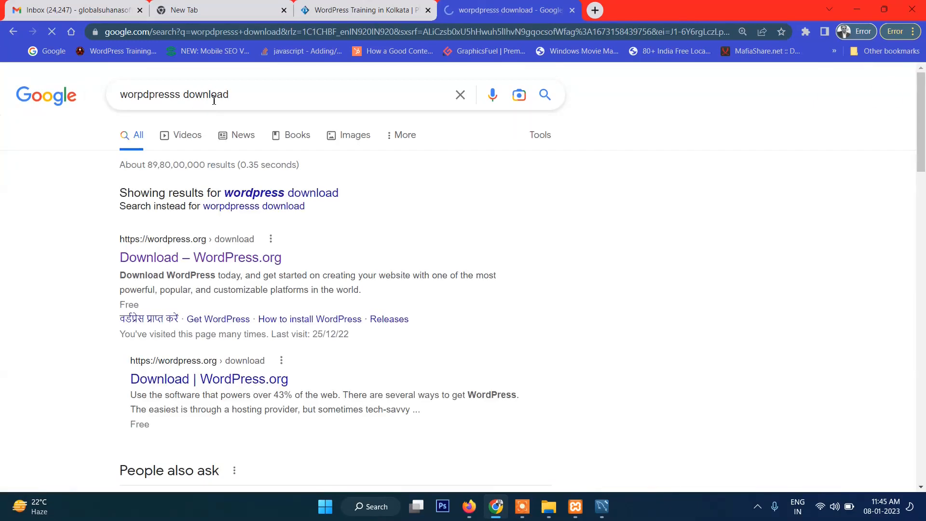
{"action": "left_click", "coordinate": [232, 258]}
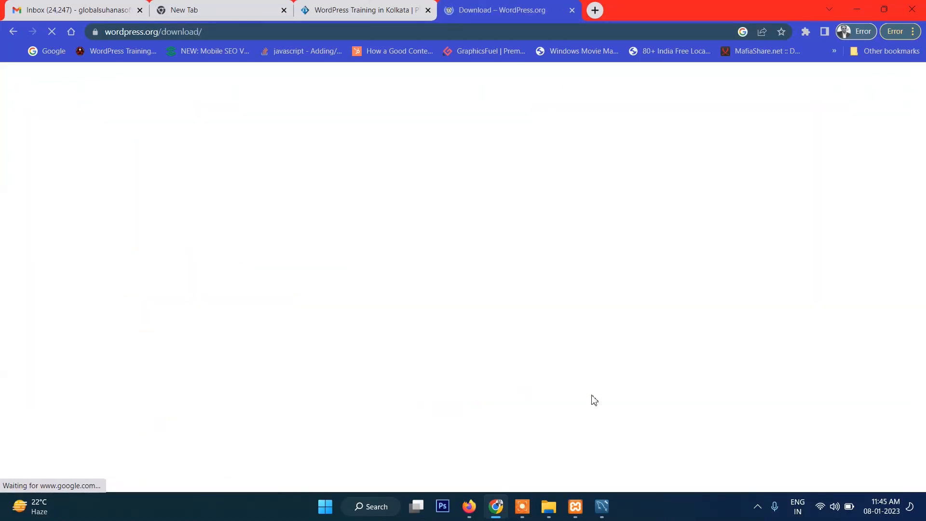
Download WordPress 6.1.1 and close the thank-you message
{"action": "scroll", "coordinate": [477, 341], "scroll_direction": "down", "scroll_amount": 3}
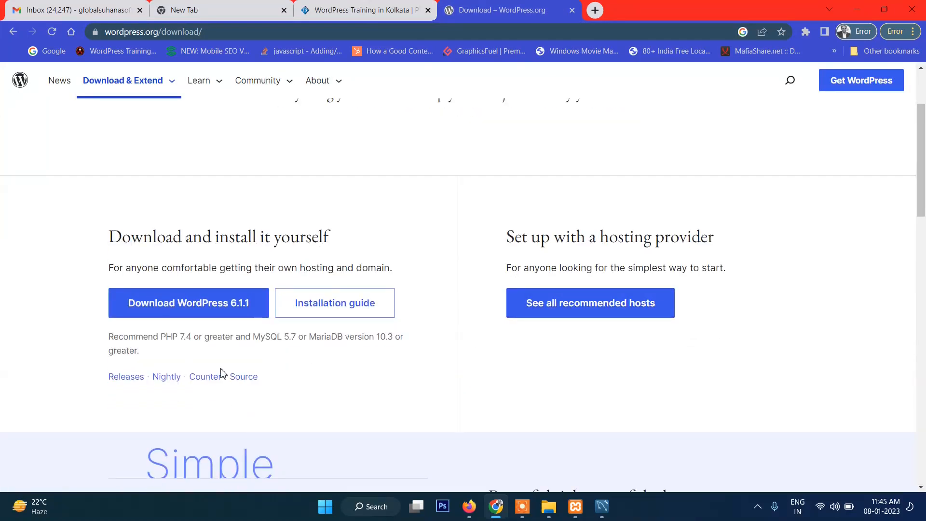
{"action": "scroll", "coordinate": [208, 331], "scroll_direction": "down", "scroll_amount": 1}
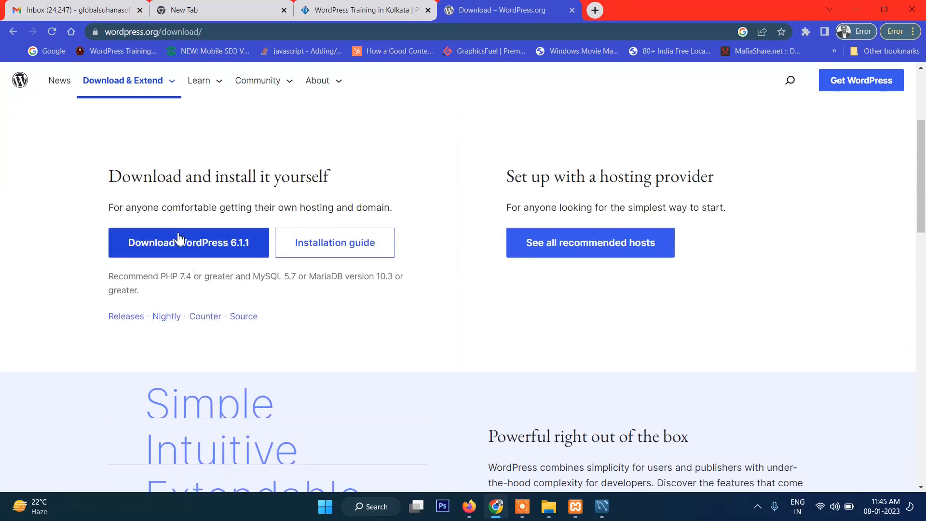
{"action": "left_click", "coordinate": [177, 242]}
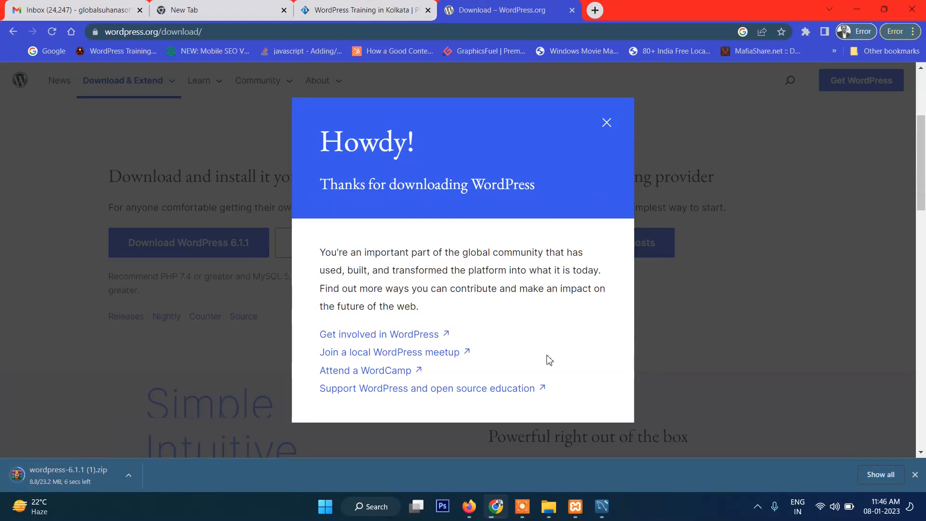
{"action": "left_click", "coordinate": [606, 123]}
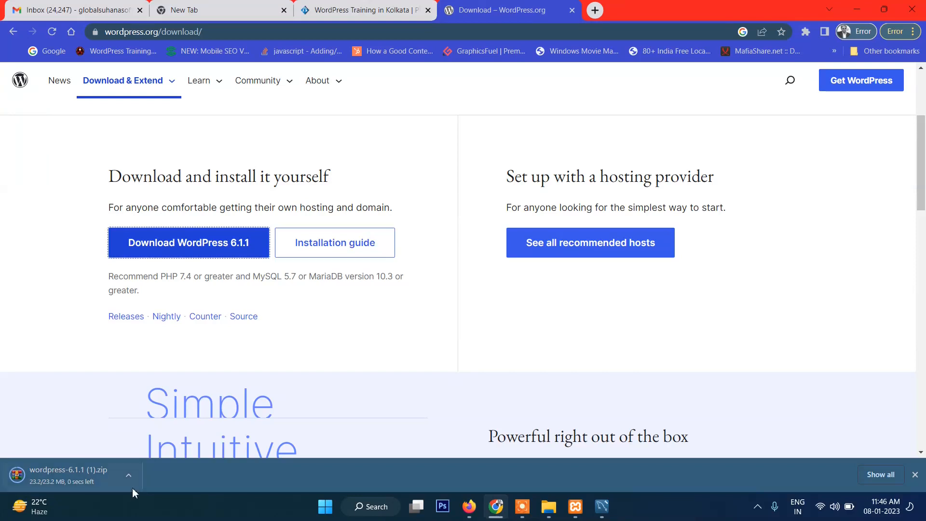
Show the downloaded WordPress zip in its folder and dismiss the WinRAR license notice
{"action": "left_click", "coordinate": [129, 475]}
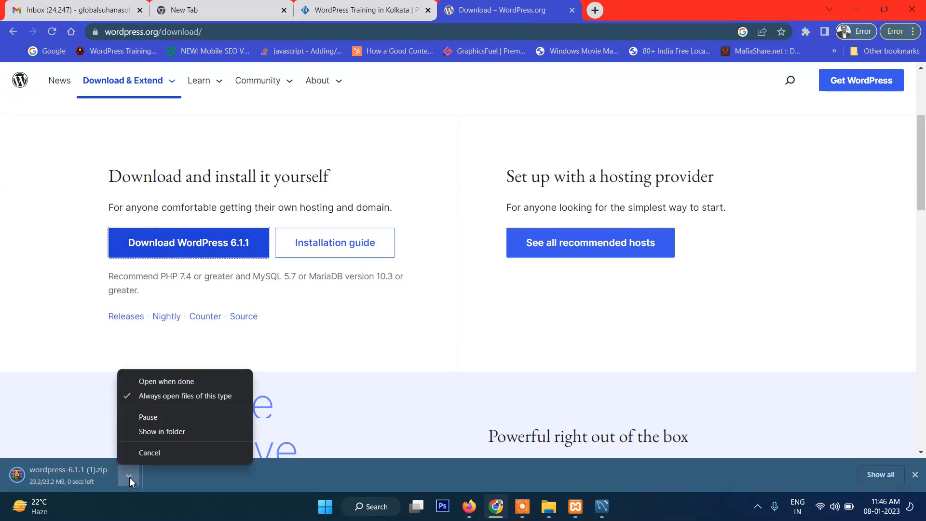
{"action": "left_click", "coordinate": [154, 433]}
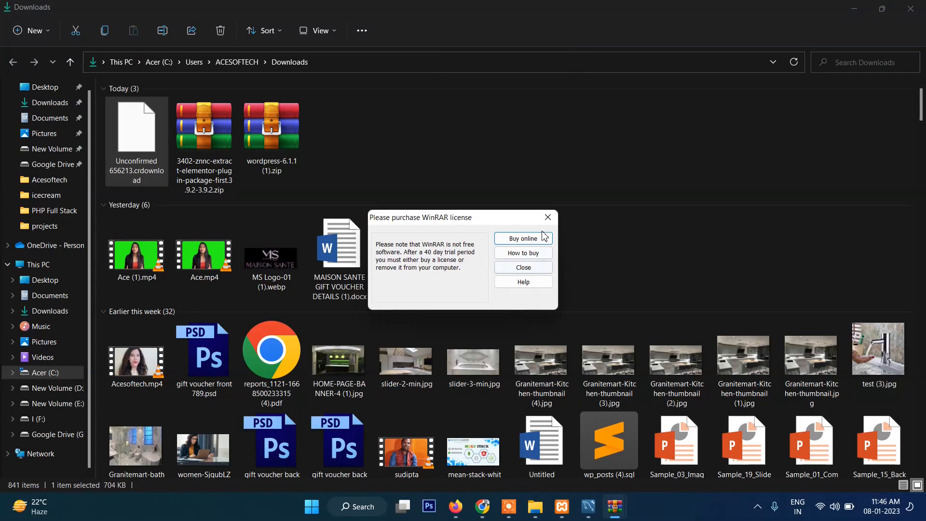
{"action": "left_click", "coordinate": [543, 218]}
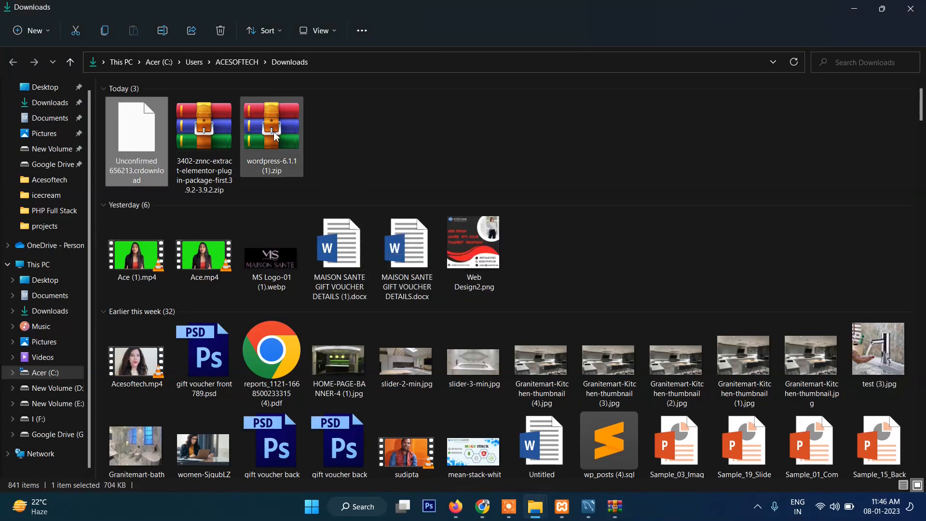
Open wordpress-6.1.1 (1).zip in WinRAR and copy the wordpress folder inside it
{"action": "double_click", "coordinate": [289, 140]}
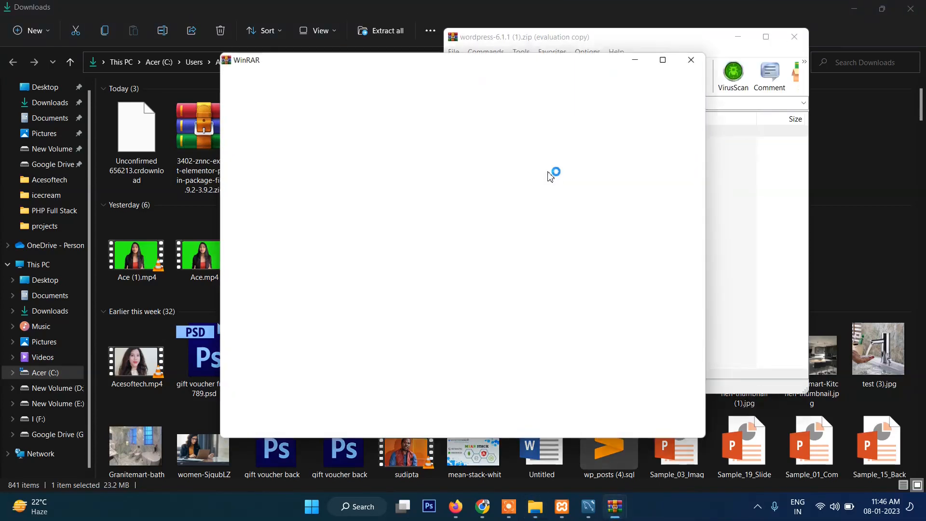
{"action": "left_click", "coordinate": [692, 58]}
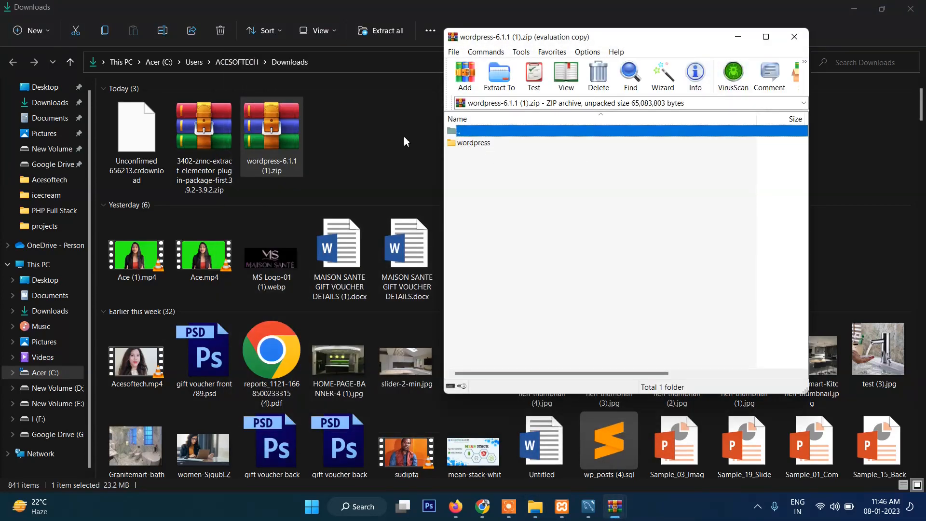
{"action": "left_click", "coordinate": [458, 144]}
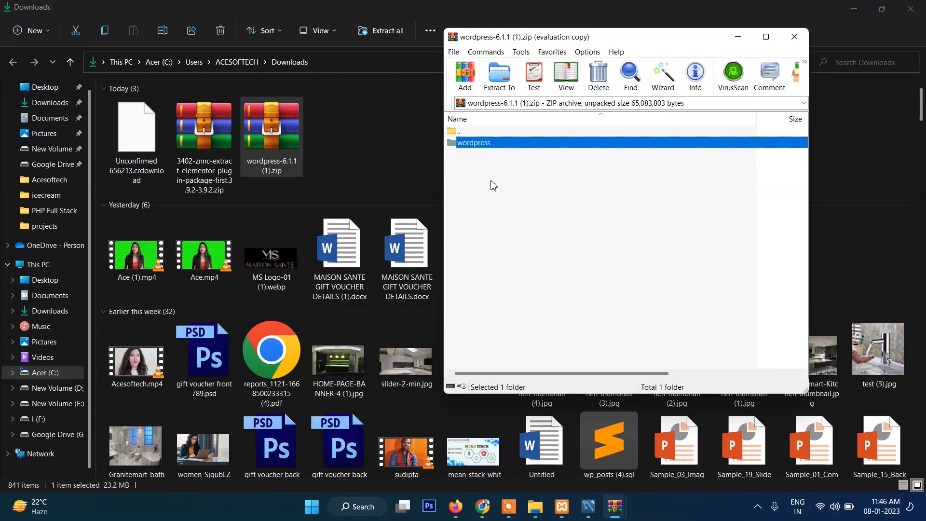
{"action": "key", "text": "ctrl+c"}
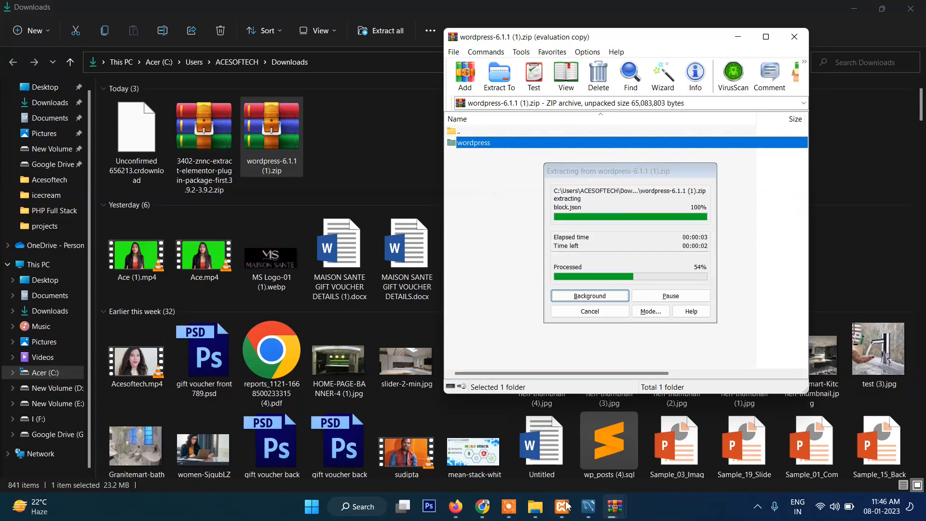
Switch to the xampp File Explorer window and go through This PC to C:\xampp\htdocs
{"action": "left_click", "coordinate": [535, 507]}
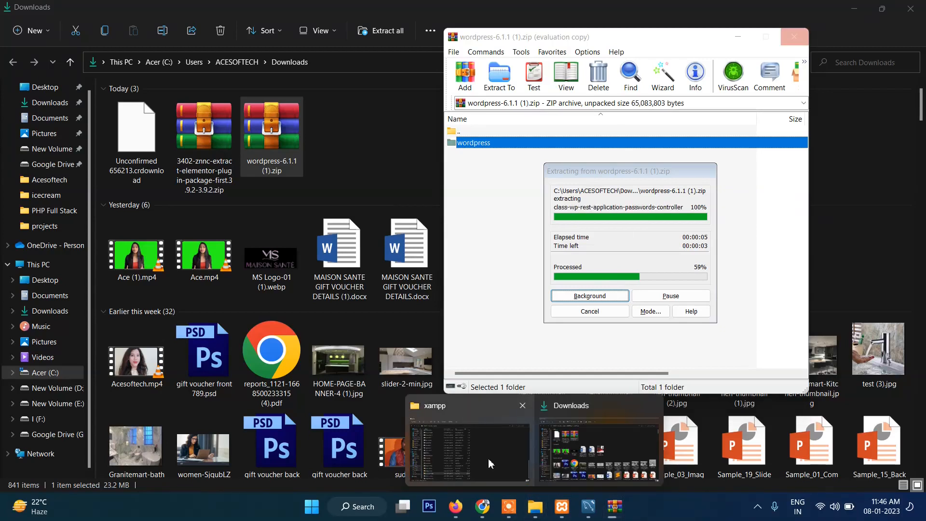
{"action": "left_click", "coordinate": [490, 464]}
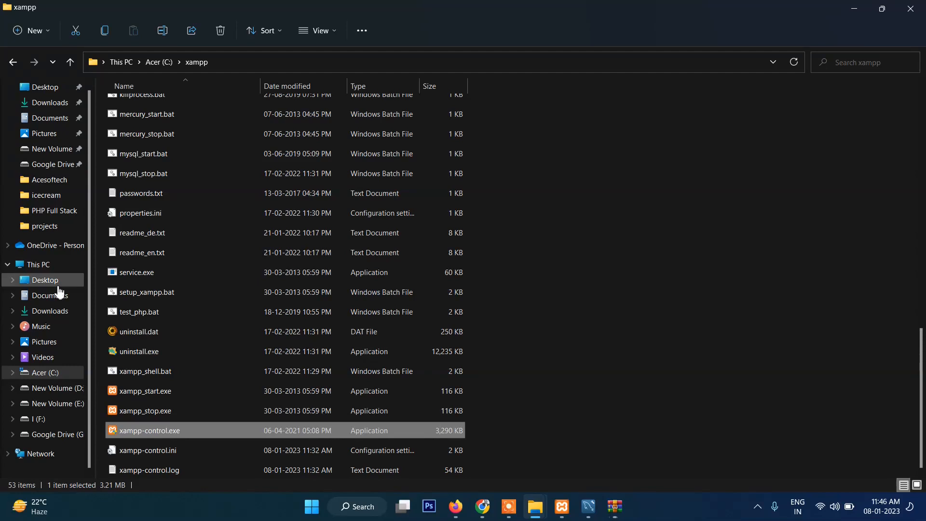
{"action": "left_click", "coordinate": [55, 266]}
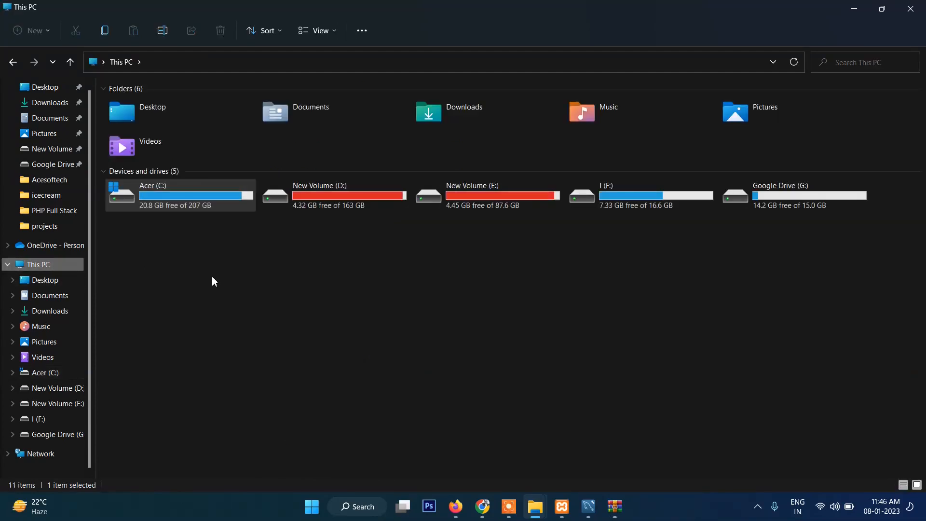
{"action": "left_click", "coordinate": [180, 174]}
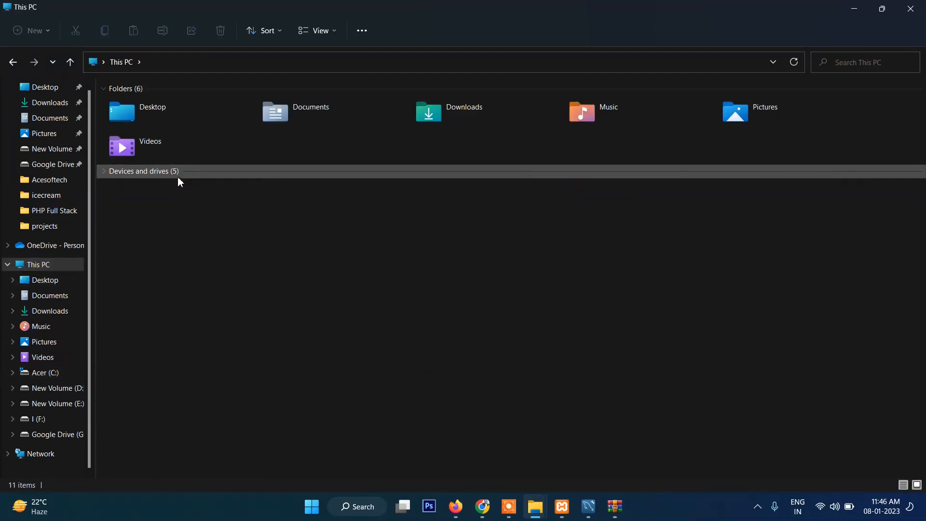
{"action": "left_click", "coordinate": [178, 174]}
{"action": "double_click", "coordinate": [160, 200]}
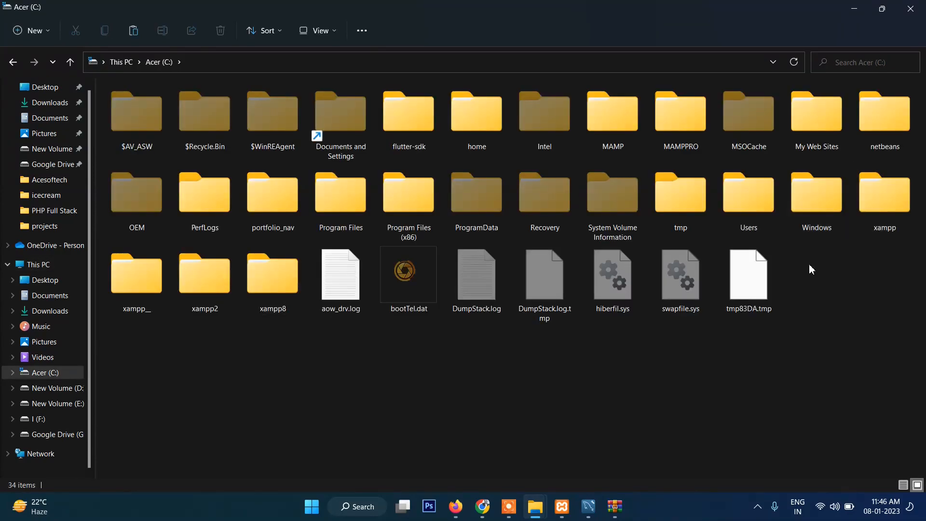
{"action": "double_click", "coordinate": [873, 200]}
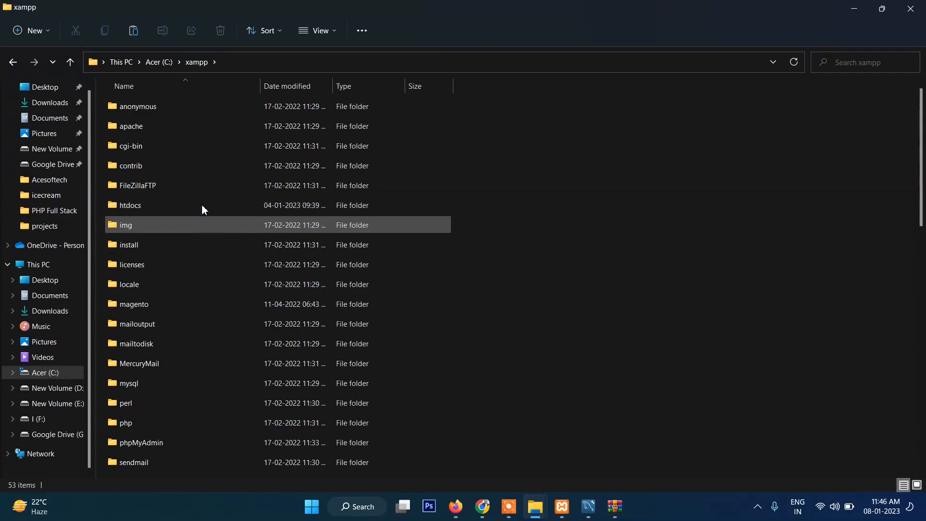
{"action": "double_click", "coordinate": [129, 206]}
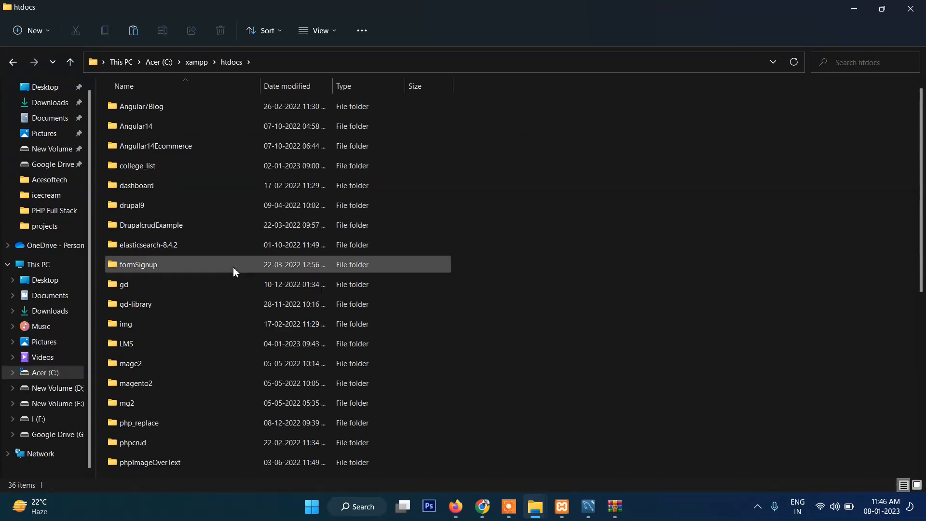
Paste the copied wordpress folder into htdocs and check the files inside it
{"action": "left_click", "coordinate": [113, 152]}
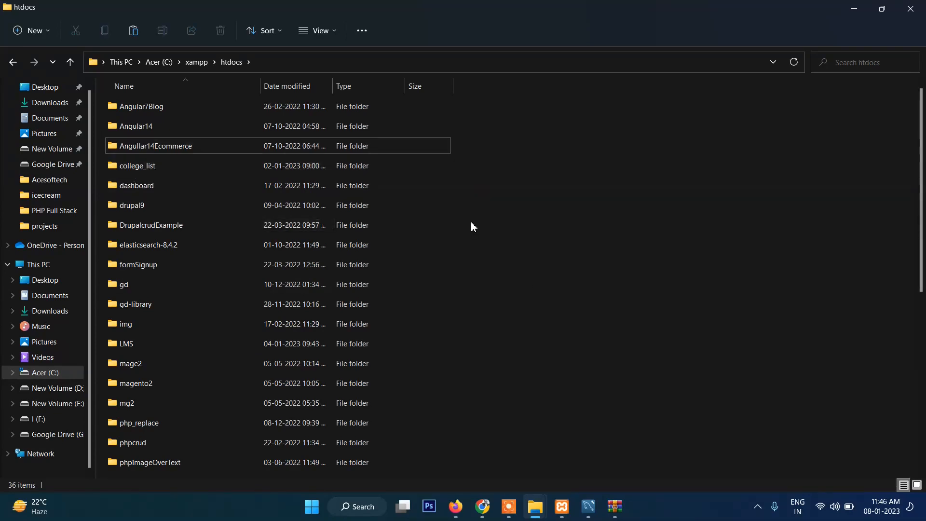
{"action": "left_click", "coordinate": [176, 165]}
{"action": "key", "text": "w"}
{"action": "key", "text": "w"}
{"action": "key", "text": "w"}
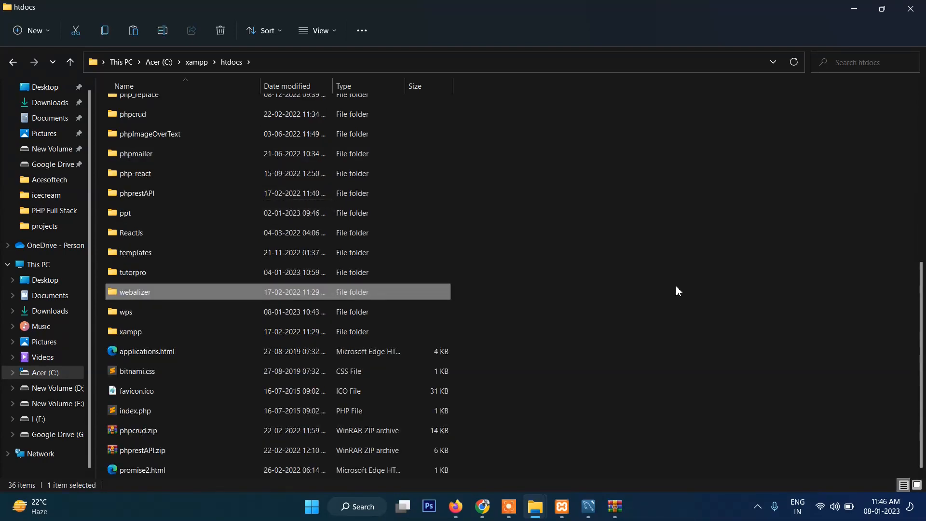
{"action": "key", "text": "w"}
{"action": "key", "text": "w"}
{"action": "key", "text": "w"}
{"action": "key", "text": "w"}
{"action": "left_click", "coordinate": [676, 287]}
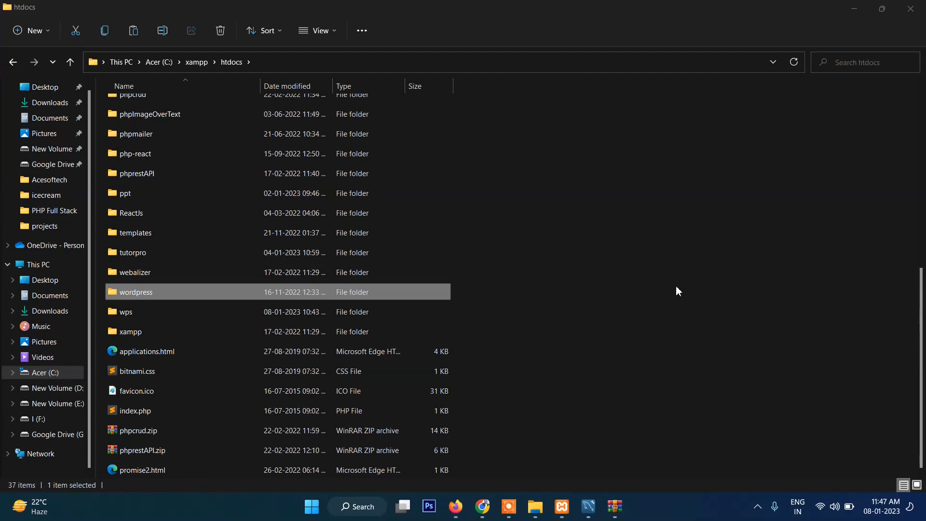
{"action": "double_click", "coordinate": [155, 293]}
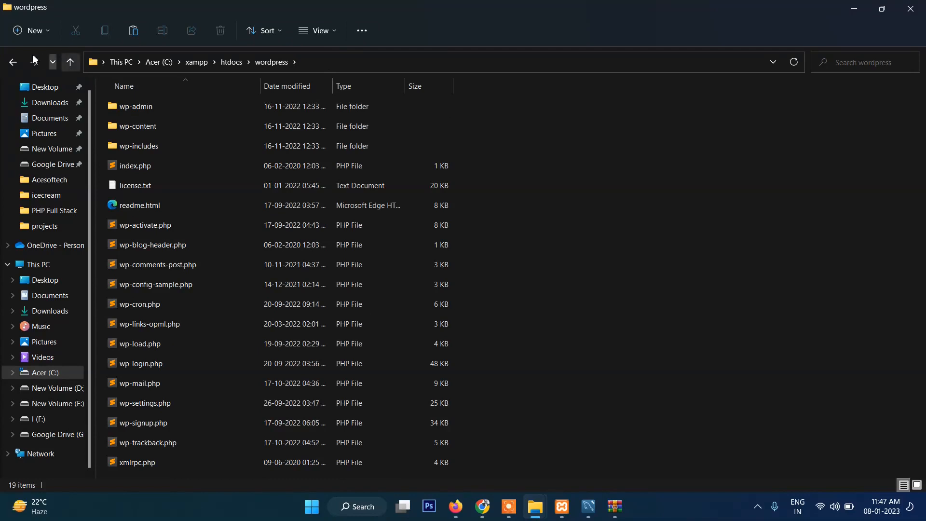
{"action": "left_click", "coordinate": [12, 61]}
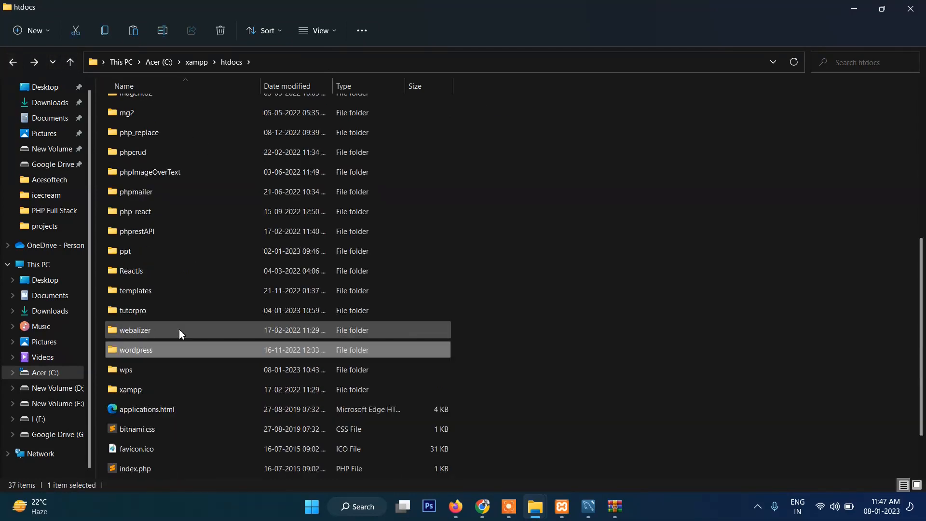
Rename the wordpress folder in htdocs to wp-elementor
{"action": "right_click", "coordinate": [118, 349]}
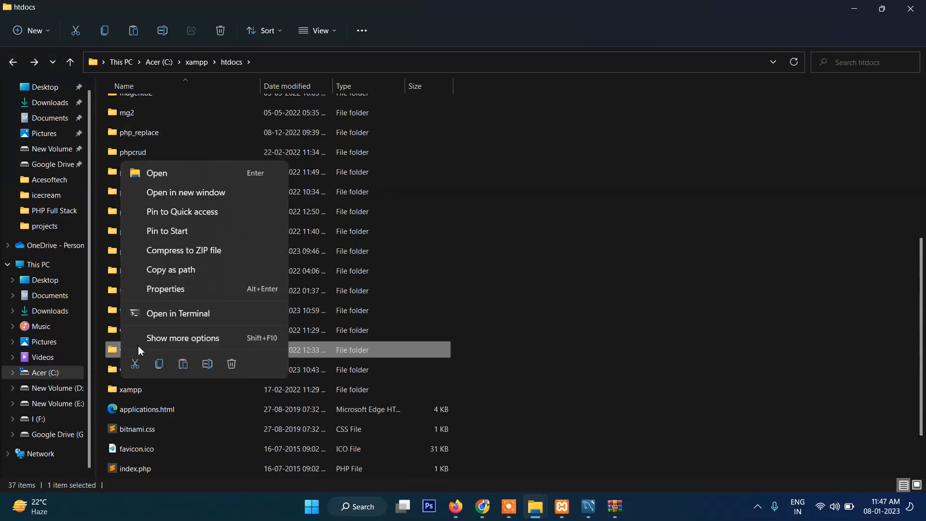
{"action": "left_click", "coordinate": [202, 337]}
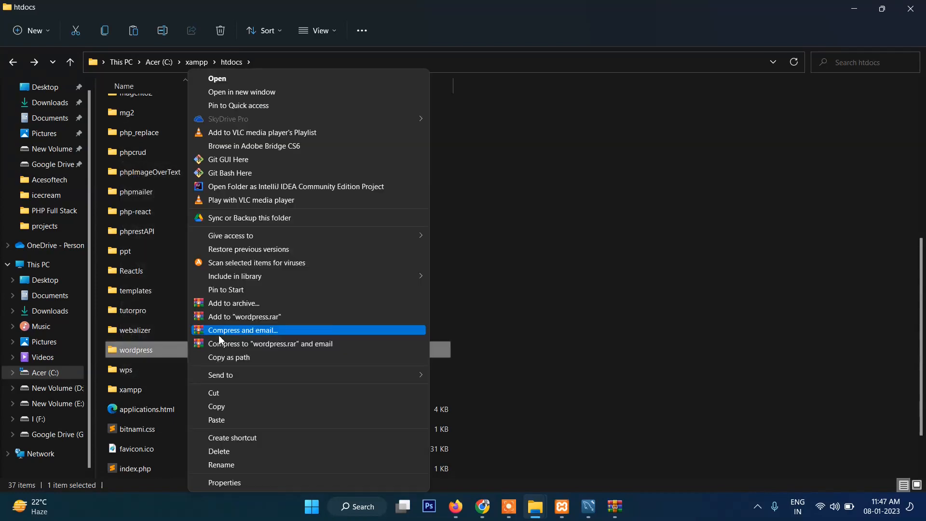
{"action": "left_click", "coordinate": [270, 465]}
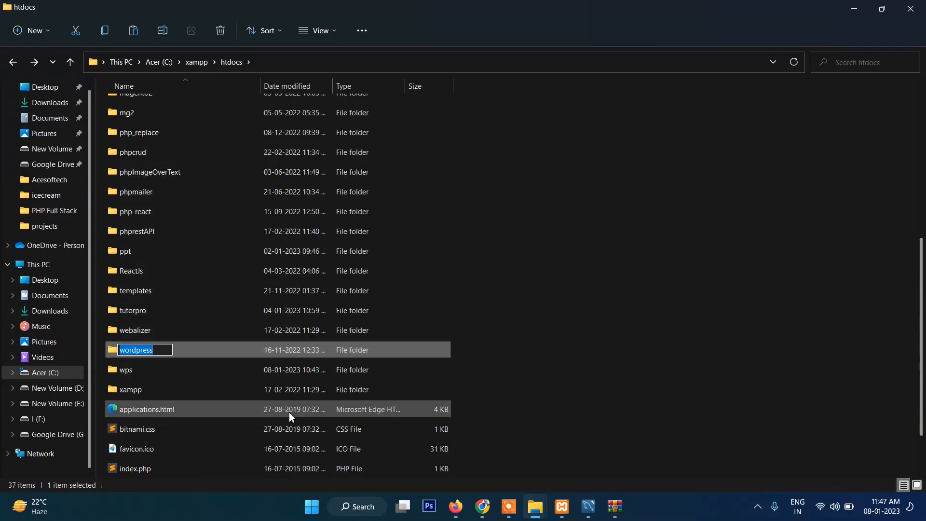
{"action": "key", "text": "BackSpace"}
{"action": "type", "text": "wp-el"}
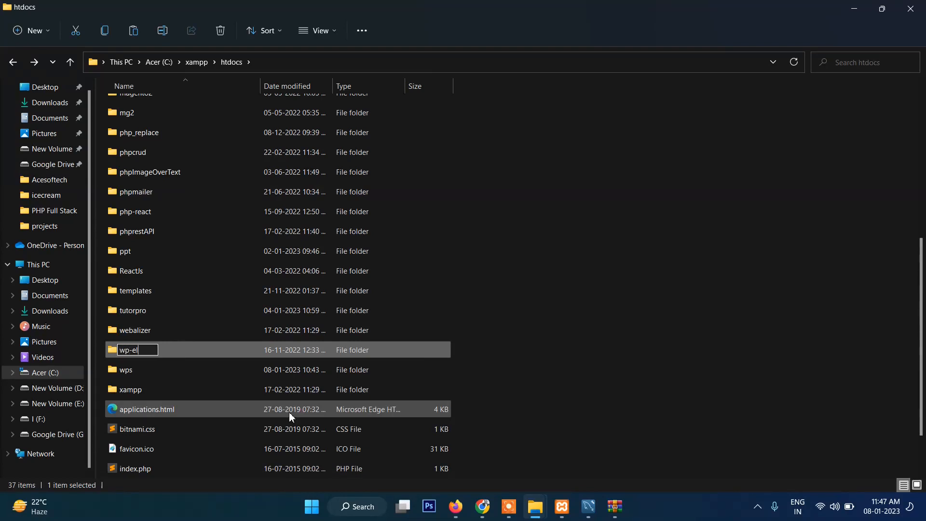
{"action": "type", "text": "mentor"}
{"action": "key", "text": "BackSpace"}
{"action": "key", "text": "BackSpace"}
{"action": "key", "text": "BackSpace"}
{"action": "key", "text": "BackSpace"}
{"action": "key", "text": "BackSpace"}
{"action": "key", "text": "BackSpace"}
{"action": "key", "text": "BackSpace"}
{"action": "key", "text": "BackSpace"}
{"action": "key", "text": "BackSpace"}
{"action": "key", "text": "BackSpace"}
{"action": "key", "text": "BackSpace"}
{"action": "type", "text": "wp-elementor"}
Copy the full path of the wp-elementor folder and switch to Chrome
{"action": "double_click", "coordinate": [136, 349]}
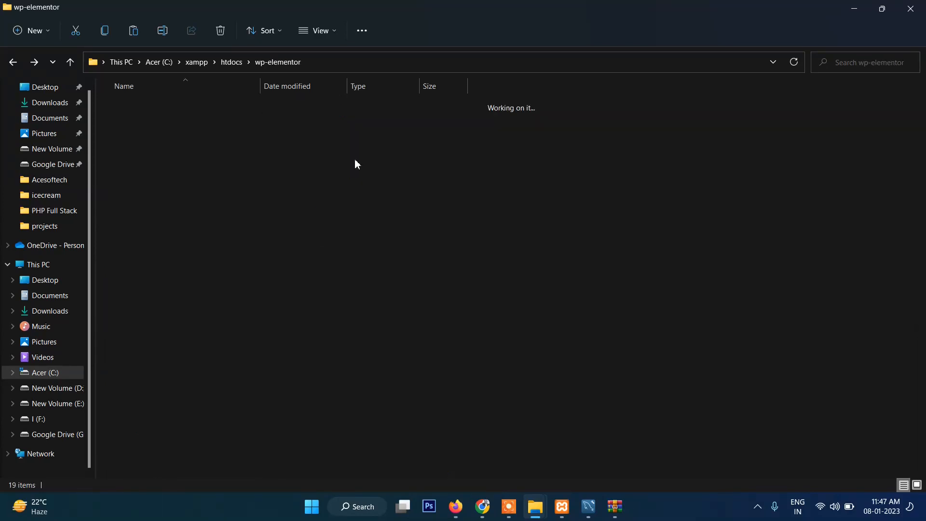
{"action": "left_click", "coordinate": [336, 64]}
{"action": "key", "text": "ctrl+c"}
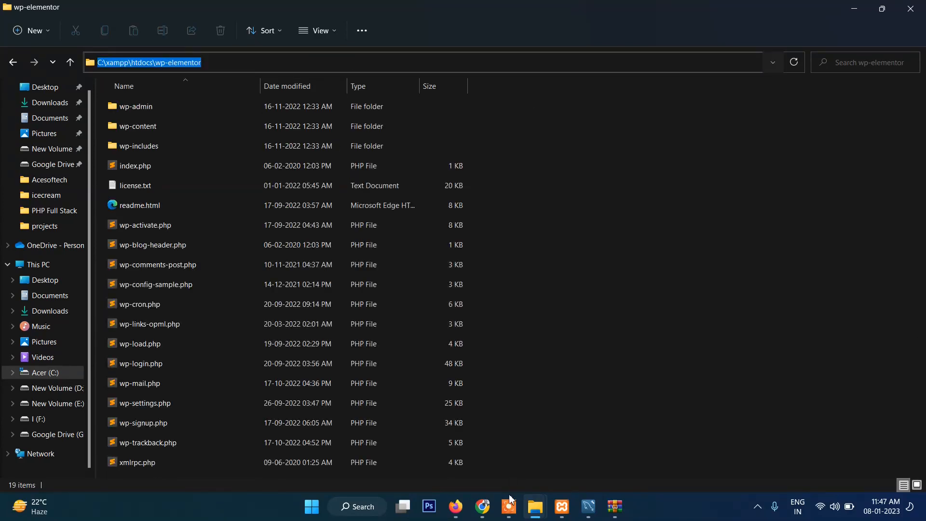
{"action": "left_click", "coordinate": [482, 507]}
Try to load localhost/ followed by the copied folder path C:\xampp\htdocs\wp-elementor
{"action": "left_click", "coordinate": [405, 31]}
{"action": "key", "text": "ctrl+a"}
{"action": "type", "text": "localhost/wp"}
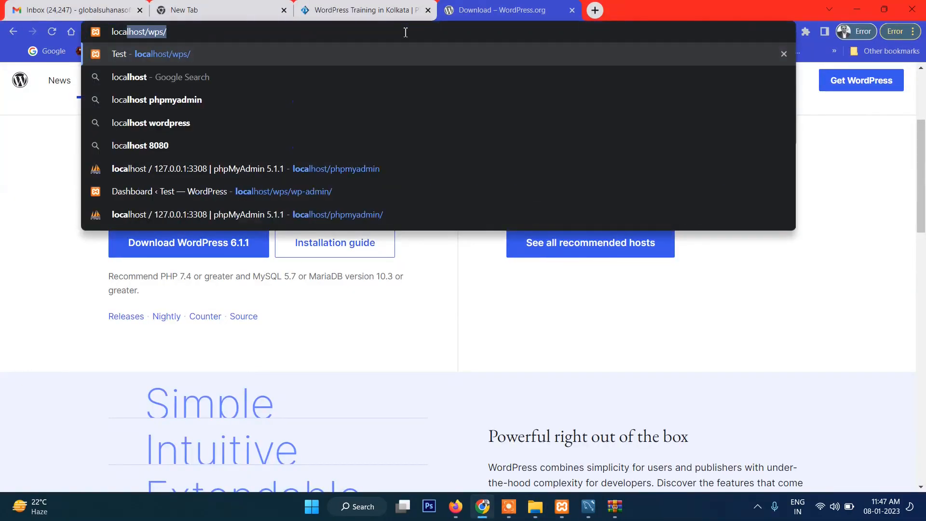
{"action": "key", "text": "BackSpace"}
{"action": "key", "text": "BackSpace"}
{"action": "key", "text": "BackSpace"}
{"action": "type", "text": "C:/xampp/htdocs/wp-elementor"}
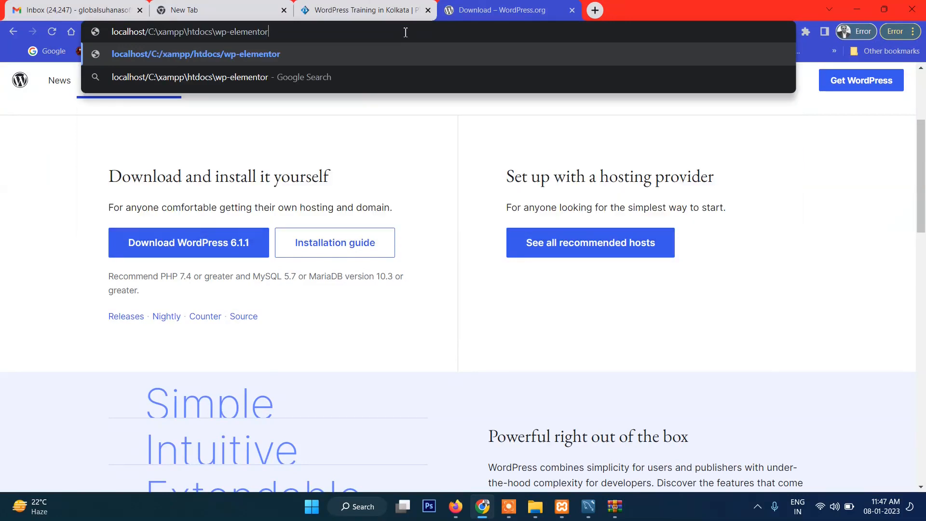
{"action": "key", "text": "Return"}
{"action": "left_click", "coordinate": [315, 38]}
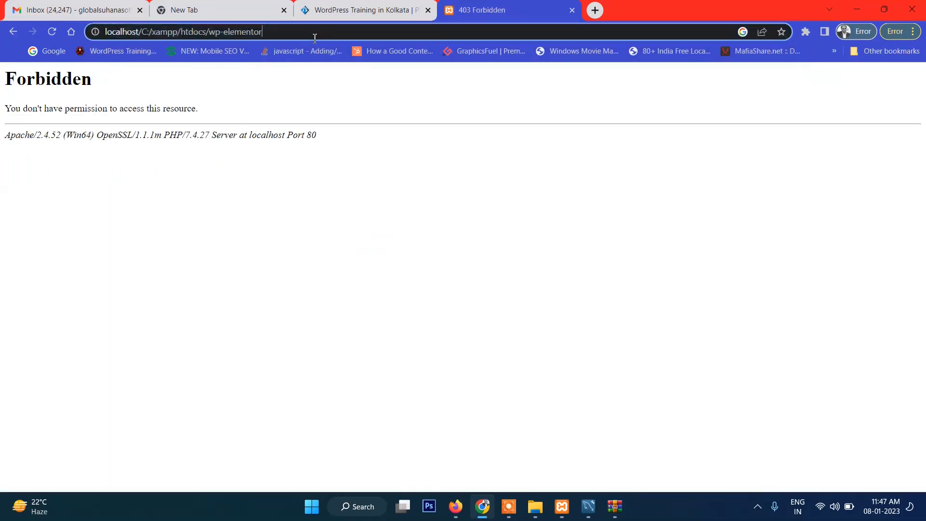
{"action": "key", "text": "ctrl+v"}
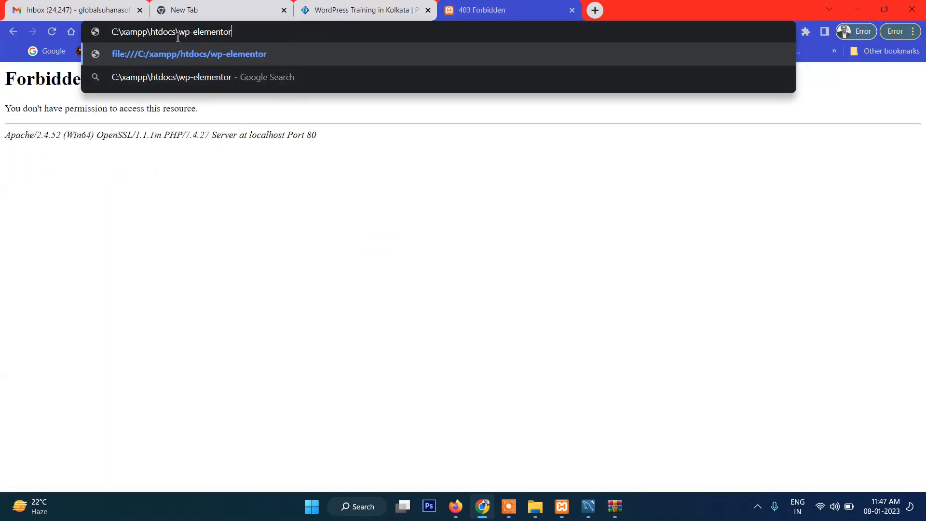
{"action": "left_click_drag", "start_coordinate": [180, 33], "coordinate": [28, 42]}
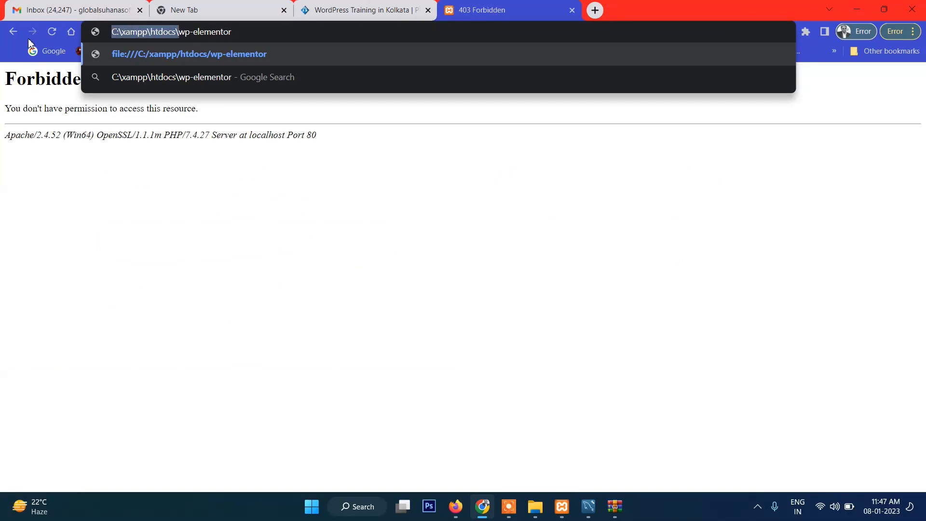
{"action": "type", "text": "http://"}
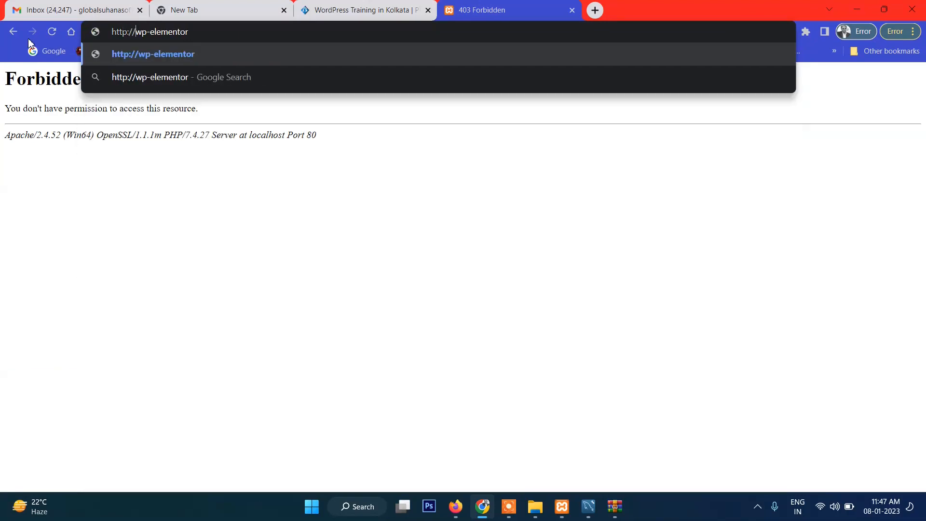
{"action": "type", "text": "localhost/"}
{"action": "key", "text": "Return"}
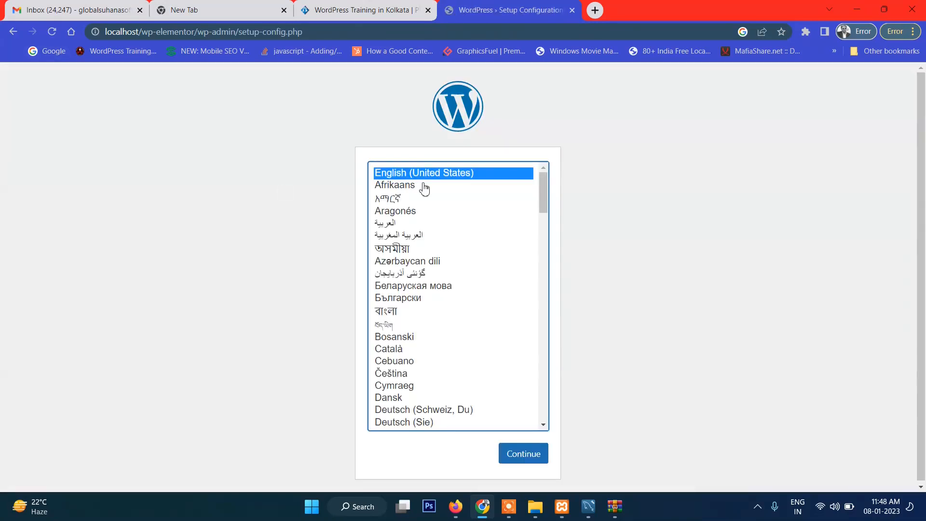
{"action": "left_click", "coordinate": [507, 458]}
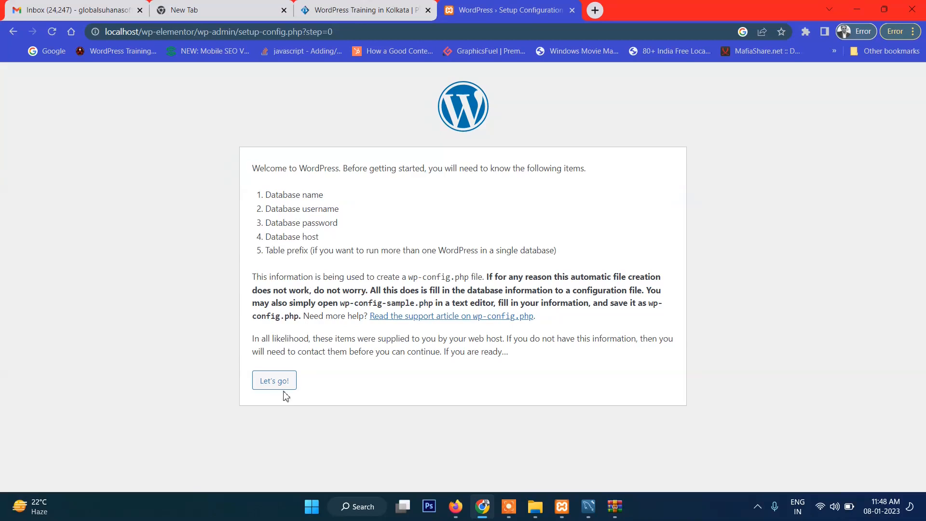
{"action": "left_click", "coordinate": [283, 382]}
Open phpMyAdmin in a new browser tab at localhost:/phpmyadmin
{"action": "left_click", "coordinate": [595, 10]}
{"action": "type", "text": "loca"}
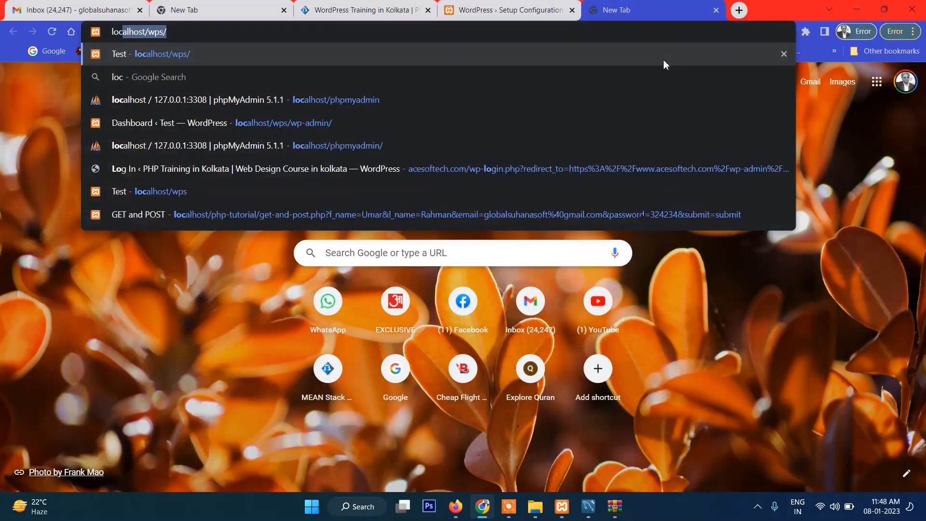
{"action": "key", "text": "BackSpace"}
{"action": "key", "text": "BackSpace"}
{"action": "key", "text": "BackSpace"}
{"action": "key", "text": "BackSpace"}
{"action": "key", "text": "BackSpace"}
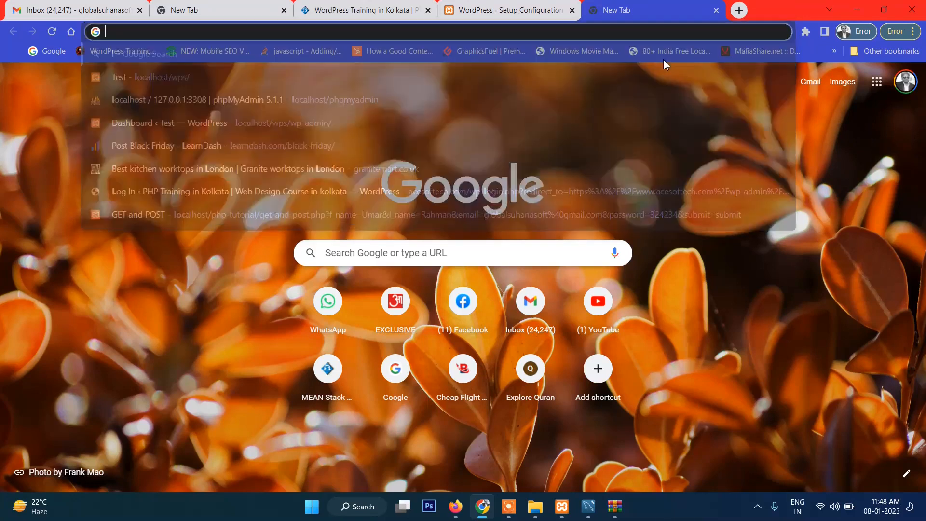
{"action": "type", "text": "loalhos"}
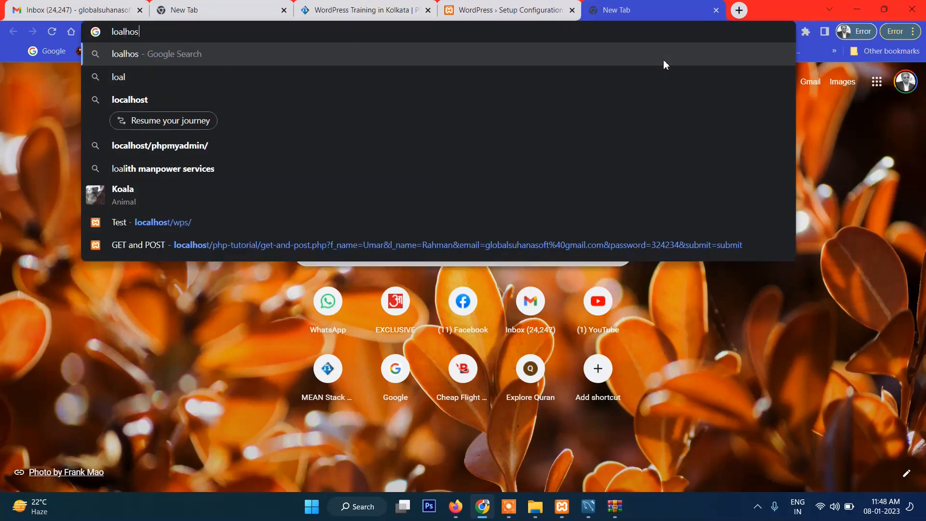
{"action": "type", "text": "t:/"}
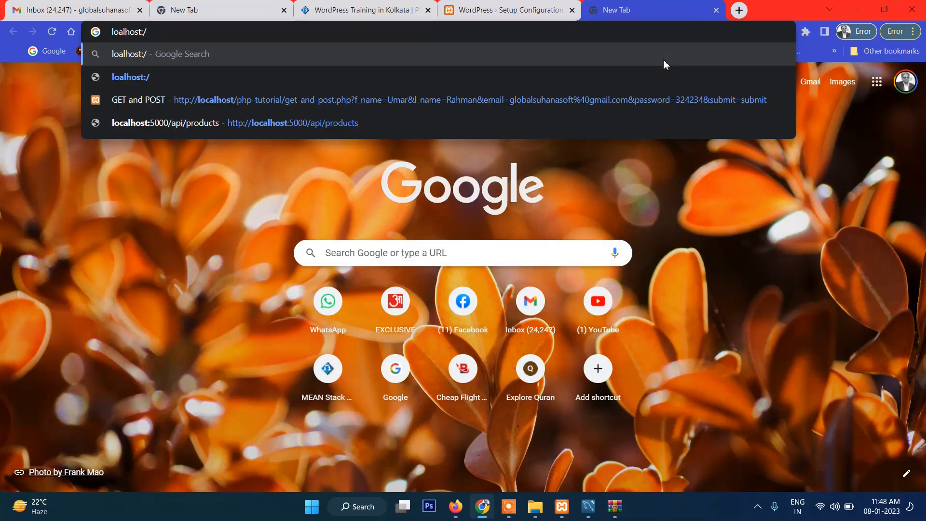
{"action": "key", "text": "BackSpace"}
{"action": "key", "text": "BackSpace"}
{"action": "key", "text": "BackSpace"}
{"action": "key", "text": "BackSpace"}
{"action": "key", "text": "BackSpace"}
{"action": "key", "text": "BackSpace"}
{"action": "key", "text": "BackSpace"}
{"action": "key", "text": "BackSpace"}
{"action": "key", "text": "BackSpace"}
{"action": "key", "text": "BackSpace"}
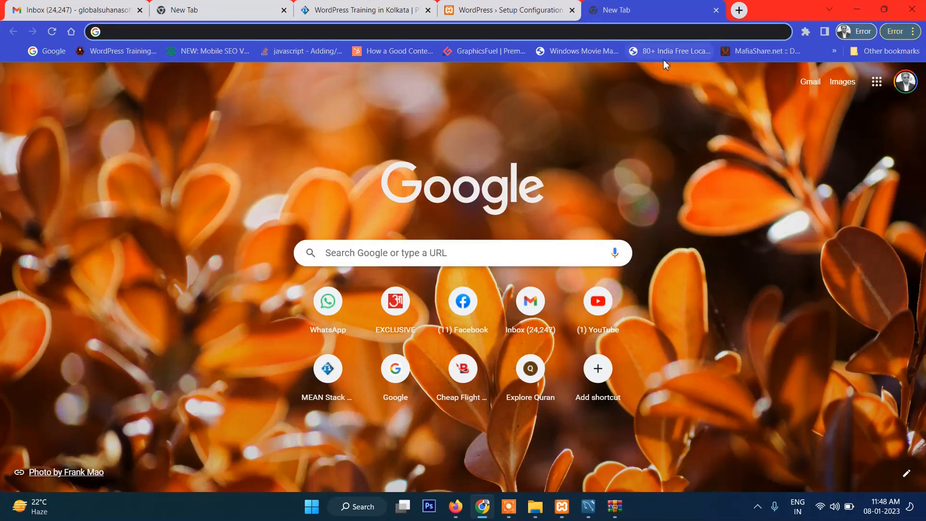
{"action": "type", "text": "localhost:/php"}
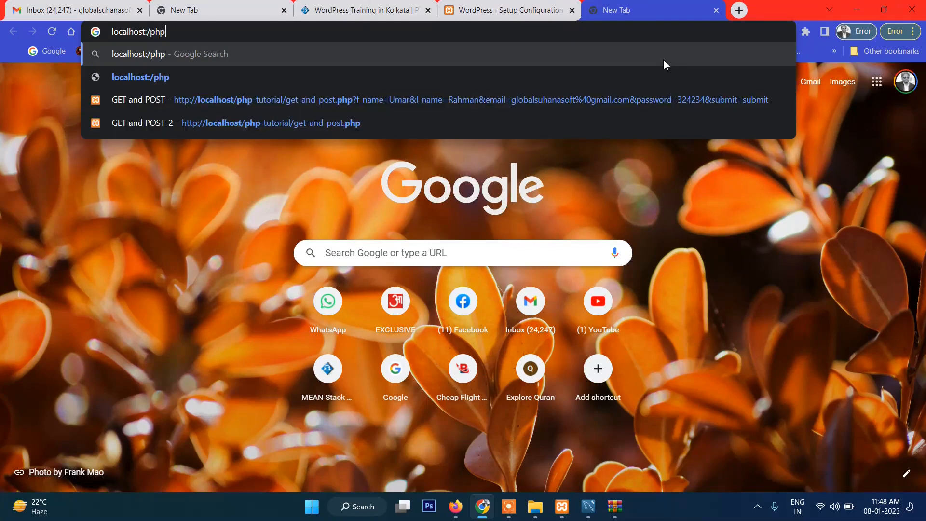
{"action": "type", "text": "myadmin"}
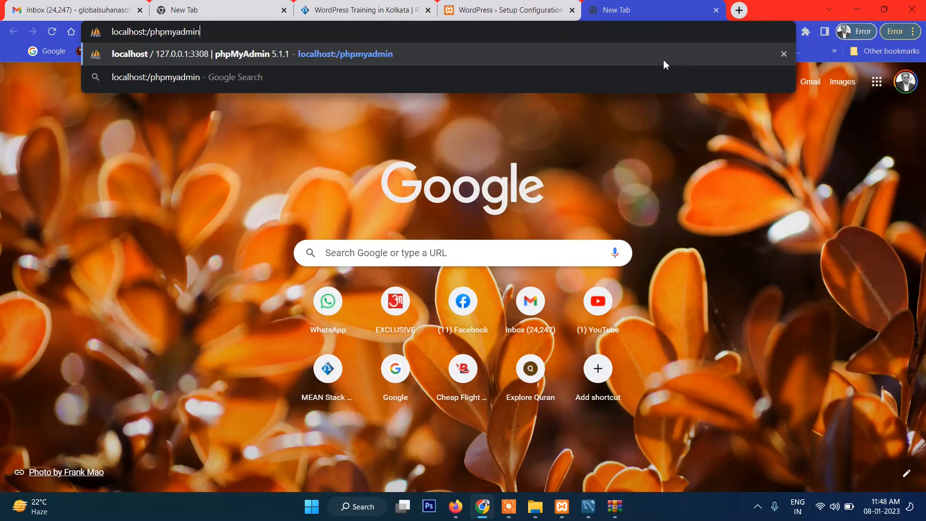
{"action": "key", "text": "Return"}
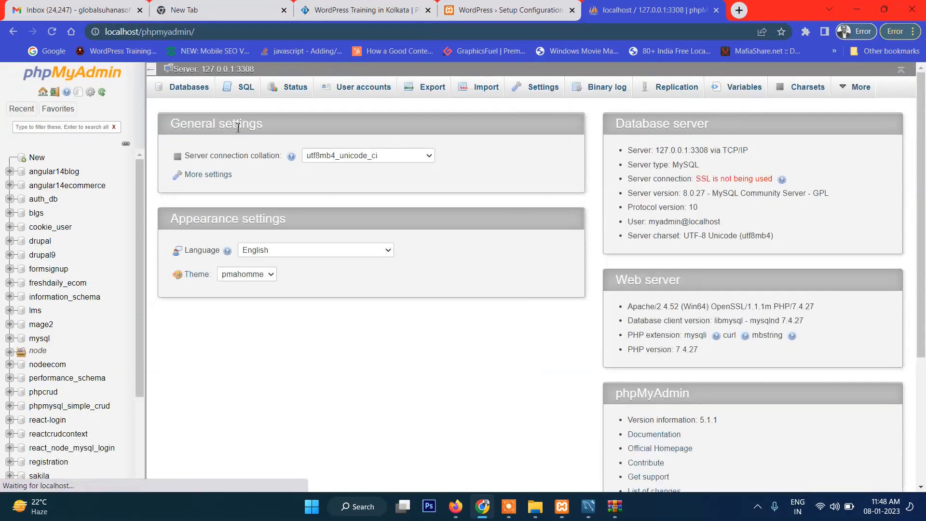
Create a database named elementor in phpMyAdmin with the default collation
{"action": "left_click", "coordinate": [196, 98]}
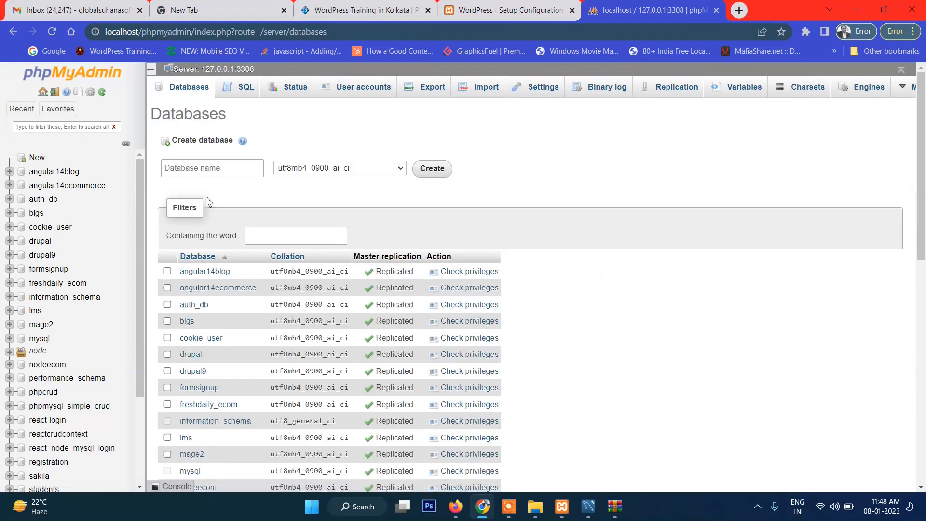
{"action": "left_click", "coordinate": [219, 172]}
{"action": "type", "text": "elemen"}
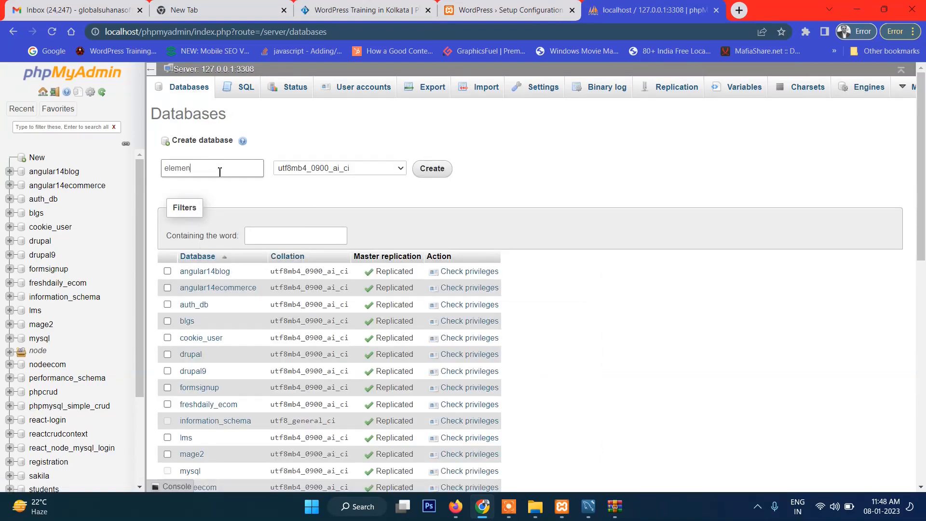
{"action": "type", "text": "tor"}
{"action": "key", "text": "Return"}
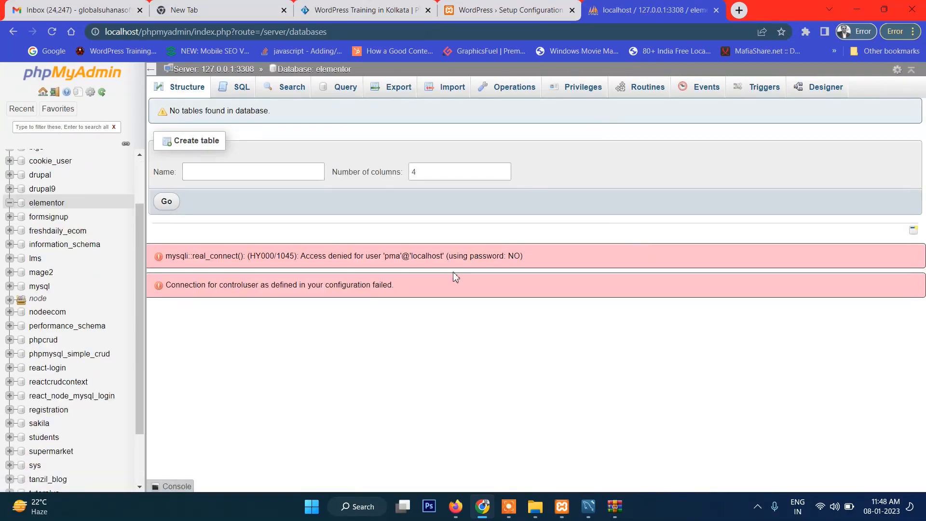
Return to the WordPress setup form and enter elementor as database name and root as username
{"action": "left_click", "coordinate": [488, 8]}
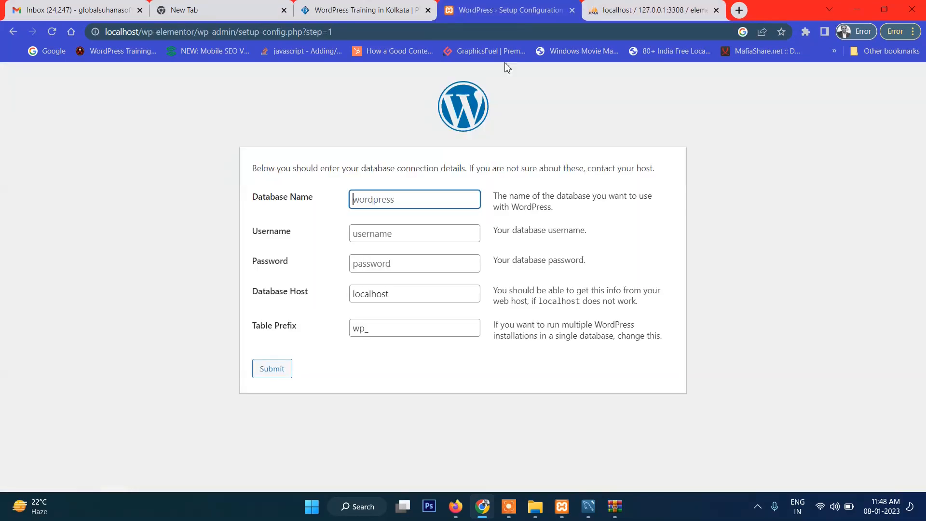
{"action": "type", "text": "elementor"}
{"action": "left_click", "coordinate": [406, 228]}
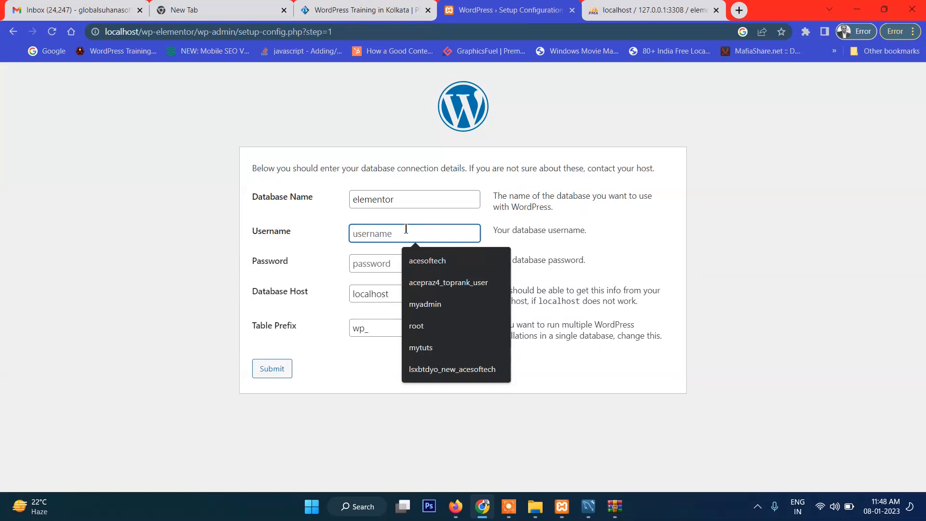
{"action": "left_click", "coordinate": [692, 242]}
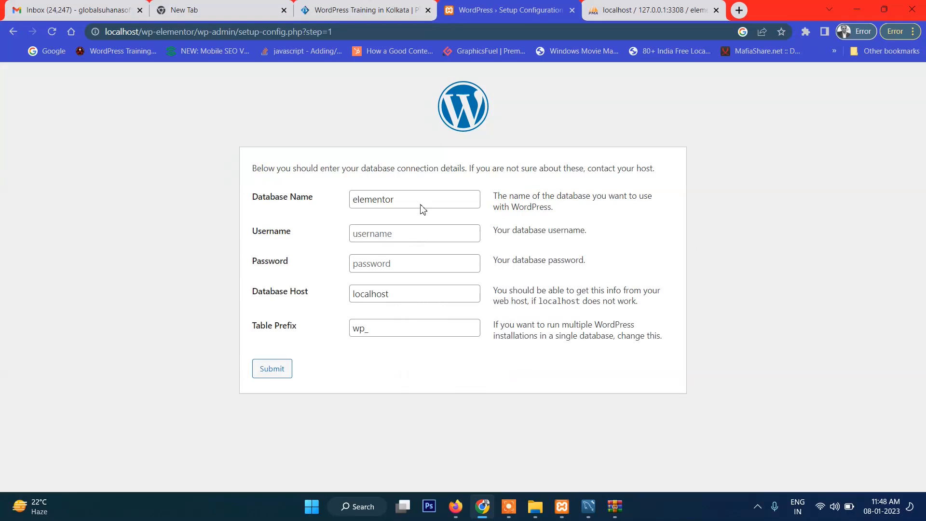
{"action": "left_click", "coordinate": [389, 235]}
{"action": "type", "text": "root"}
{"action": "key", "text": "Tab"}
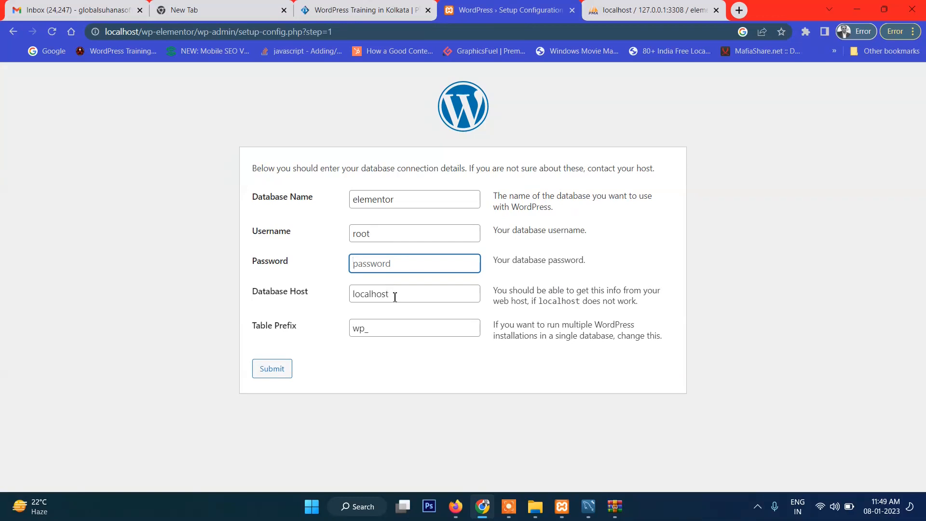
{"action": "left_click", "coordinate": [379, 231]}
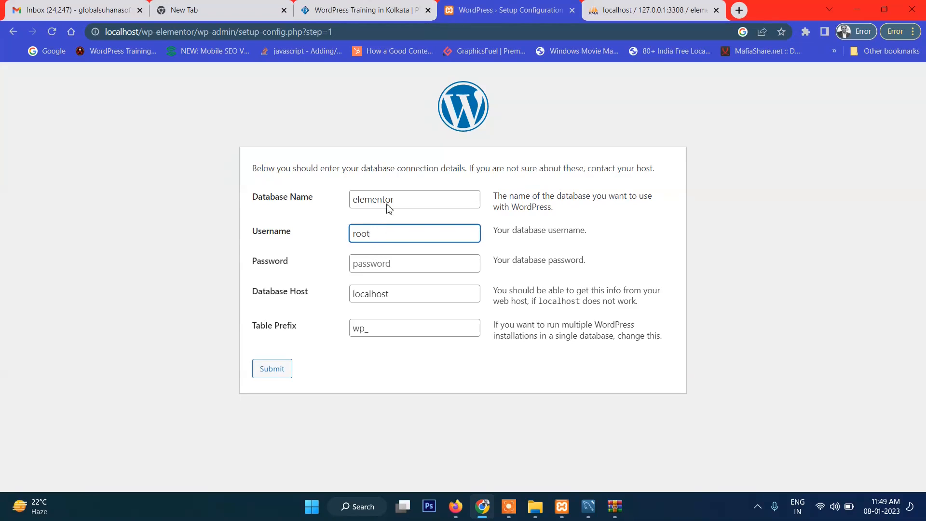
Change the database username to myadmin, enter the database password and submit the connection details
{"action": "left_click_drag", "start_coordinate": [382, 234], "coordinate": [306, 244]}
{"action": "left_click", "coordinate": [305, 246]}
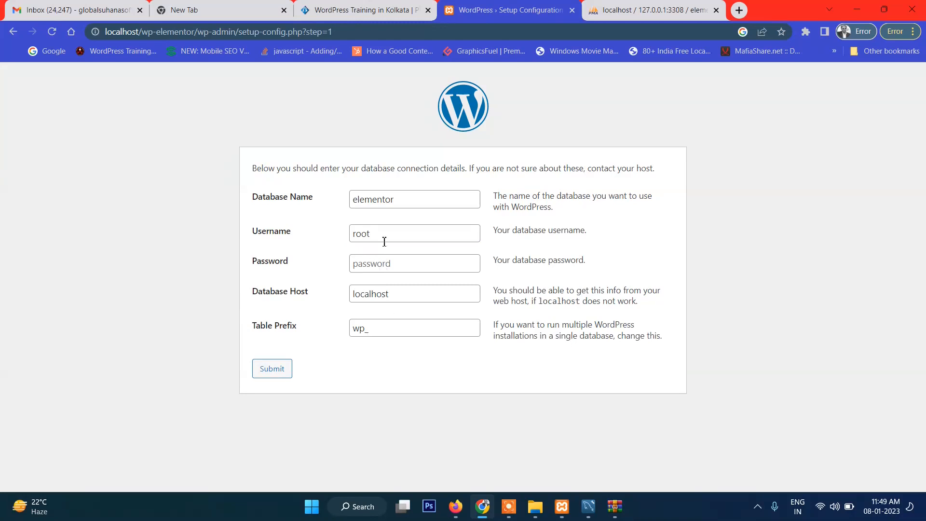
{"action": "left_click_drag", "start_coordinate": [386, 239], "coordinate": [296, 239]}
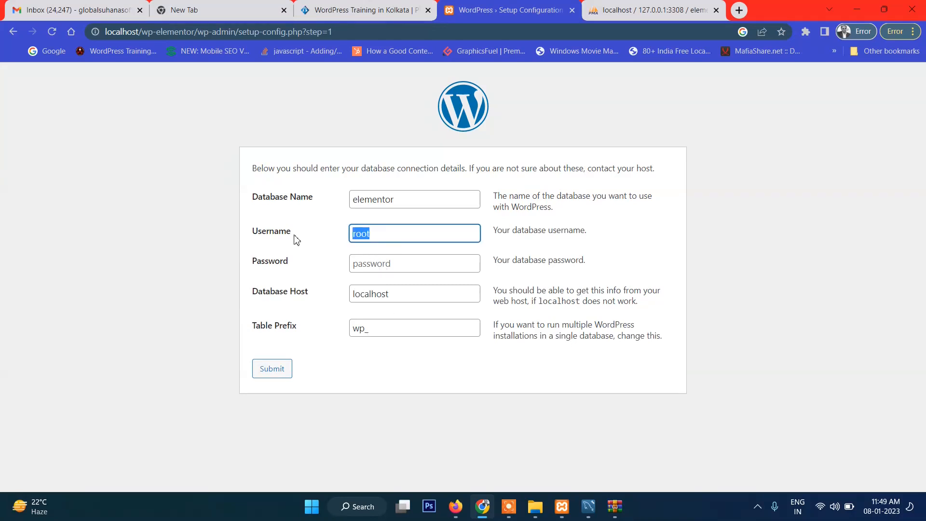
{"action": "type", "text": "myadmin"}
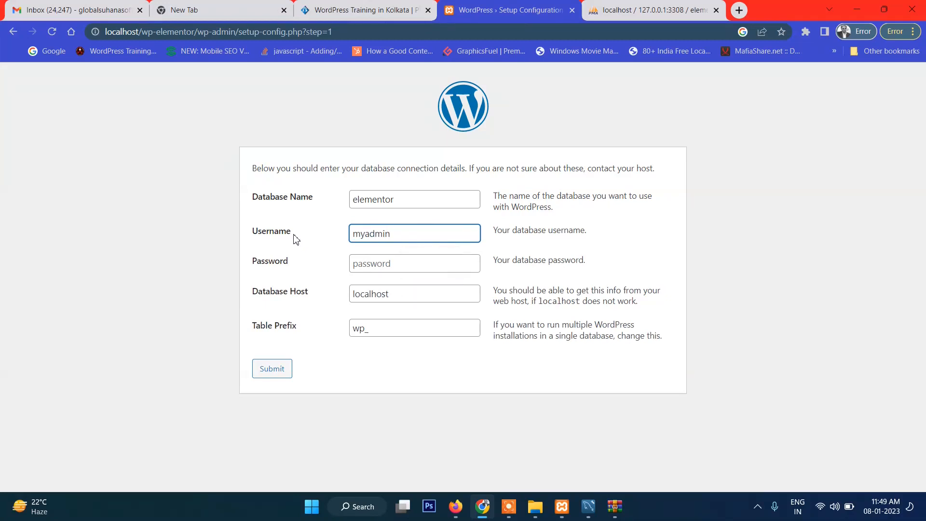
{"action": "key", "text": "BackSpace"}
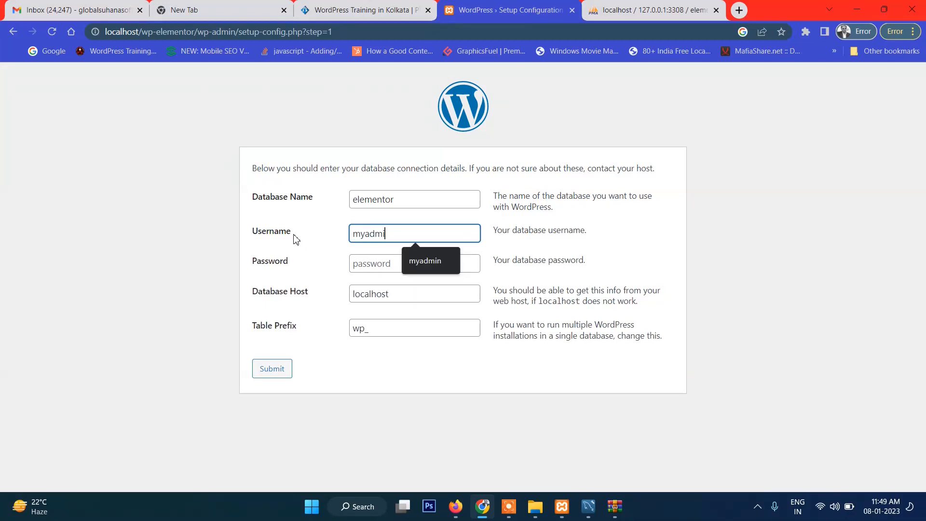
{"action": "left_click", "coordinate": [436, 270]}
{"action": "left_click", "coordinate": [413, 270]}
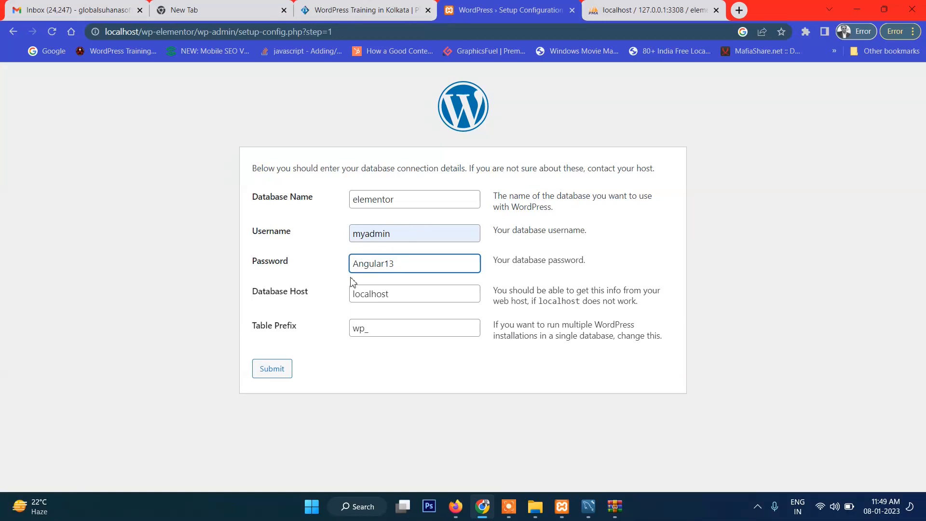
{"action": "left_click", "coordinate": [279, 371]}
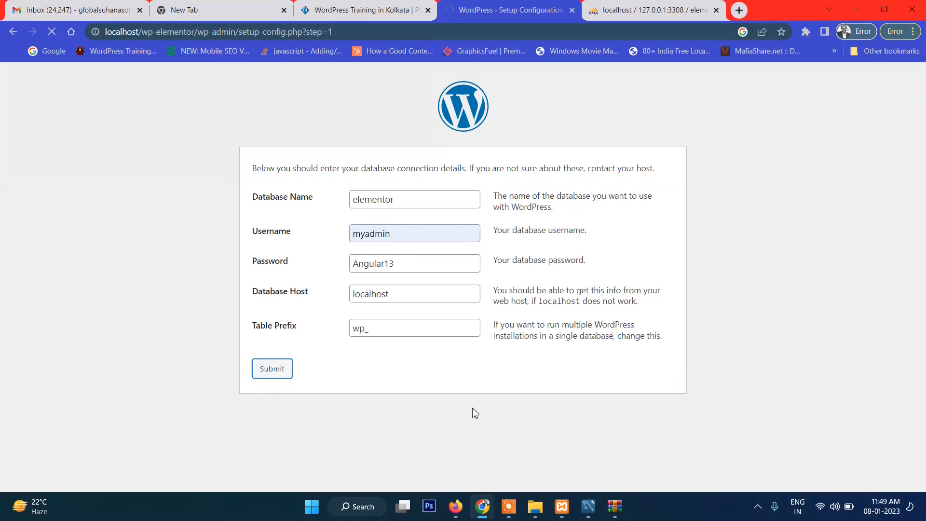
{"action": "mouse_move", "coordinate": [539, 511]}
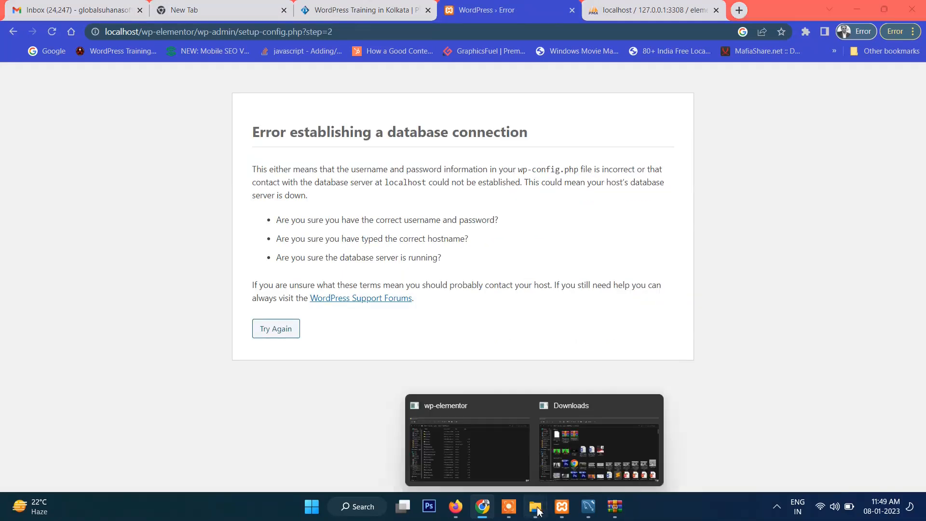
Return to the database connection form and enter the database password again
{"action": "left_click", "coordinate": [278, 330]}
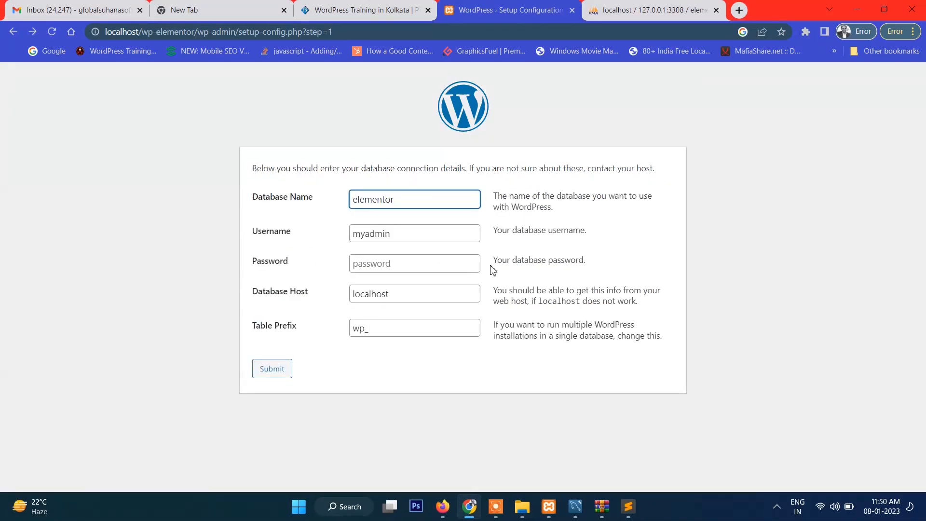
{"action": "left_click", "coordinate": [401, 233]}
{"action": "left_click", "coordinate": [395, 268]}
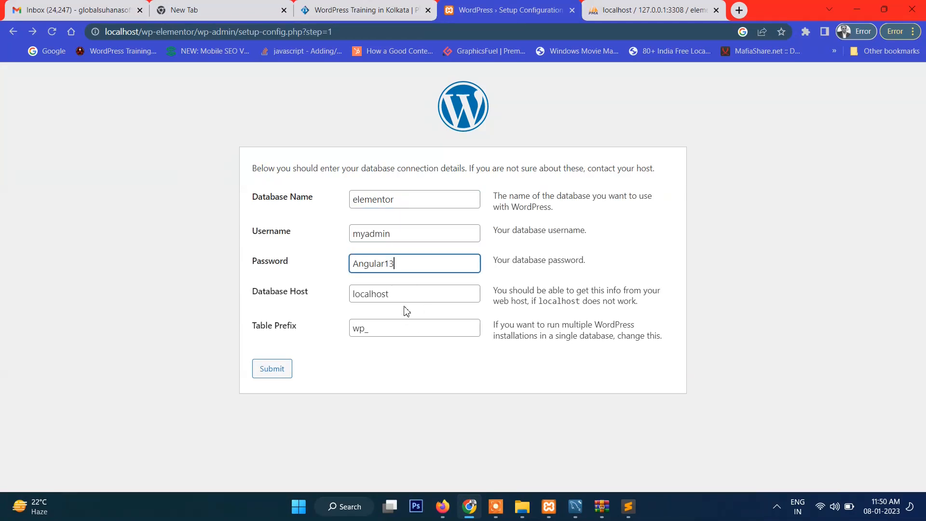
Set the database host to 127.0.0.1:3308, submit the connection details and run the WordPress installation
{"action": "left_click", "coordinate": [412, 294]}
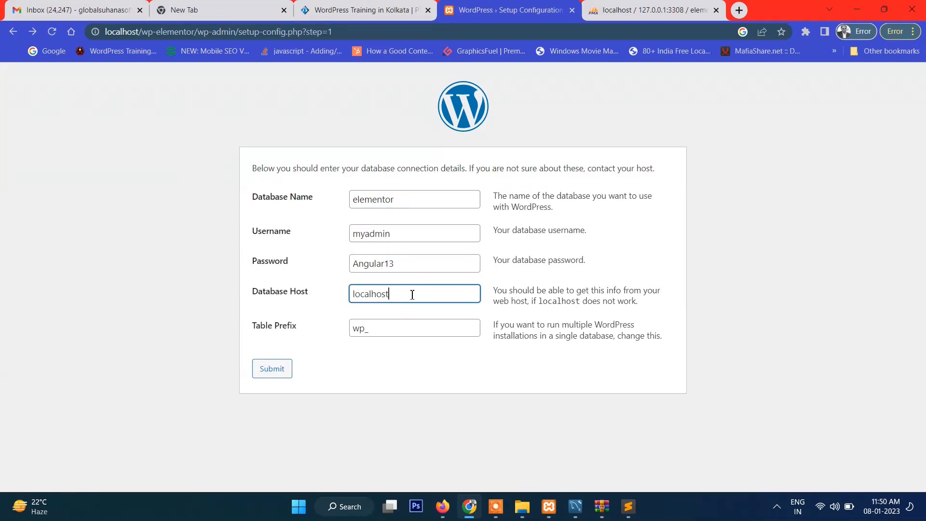
{"action": "type", "text": ":3008"}
{"action": "triple_click", "coordinate": [421, 289]}
{"action": "type", "text": "127.0.0.1:3308"}
{"action": "left_click_drag", "start_coordinate": [414, 262], "coordinate": [331, 268]}
{"action": "left_click", "coordinate": [322, 271]}
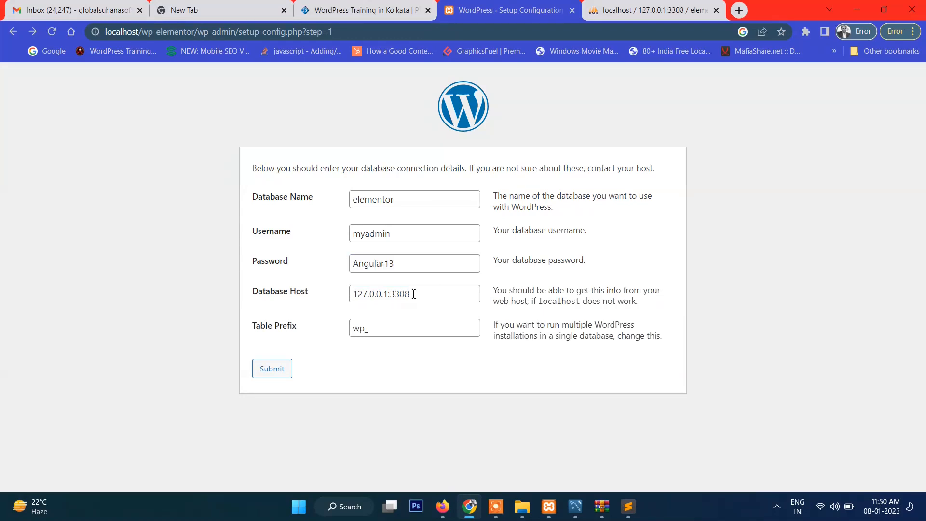
{"action": "left_click", "coordinate": [280, 371]}
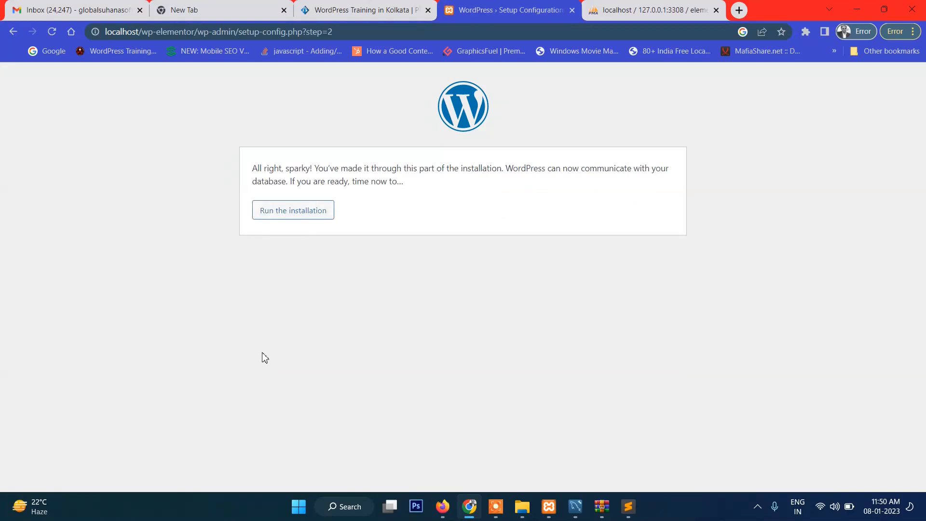
{"action": "left_click", "coordinate": [299, 212]}
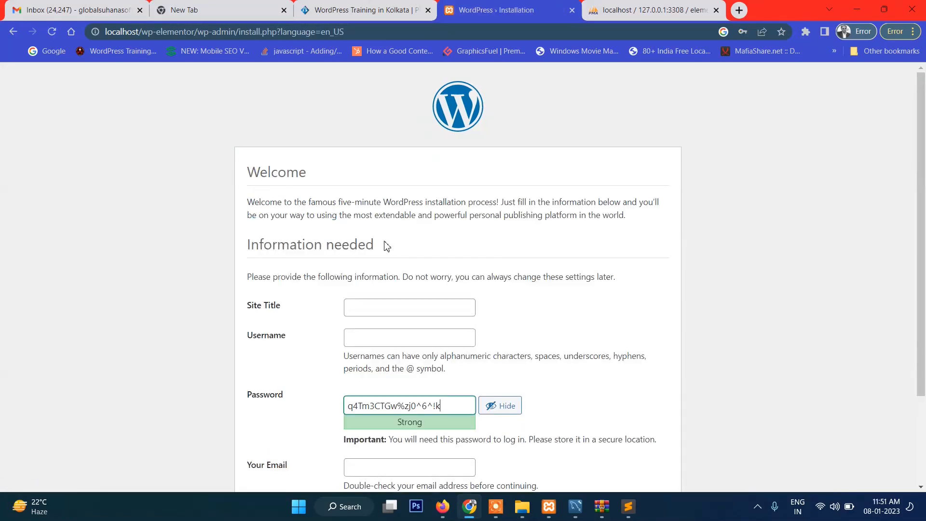
Enter Elementor Tutorial as the site title and admin as the username
{"action": "left_click", "coordinate": [370, 305]}
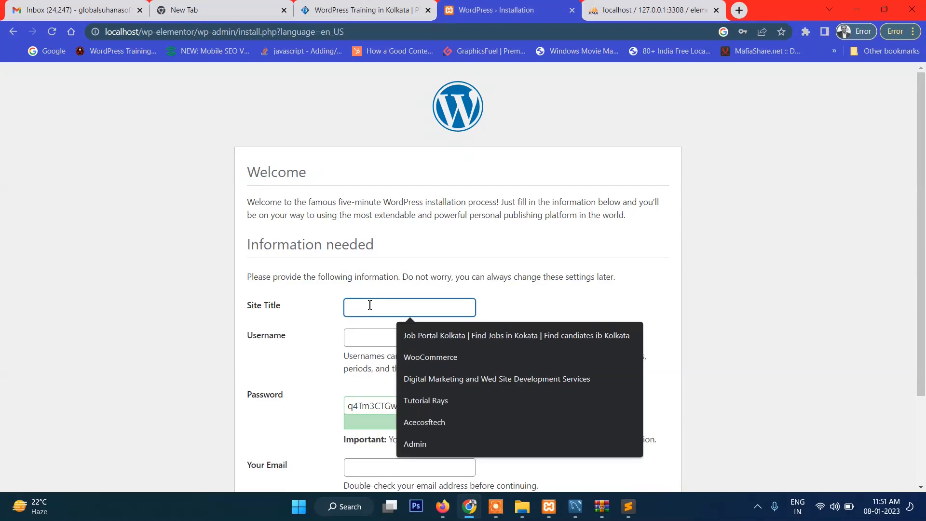
{"action": "type", "text": "Elemento"}
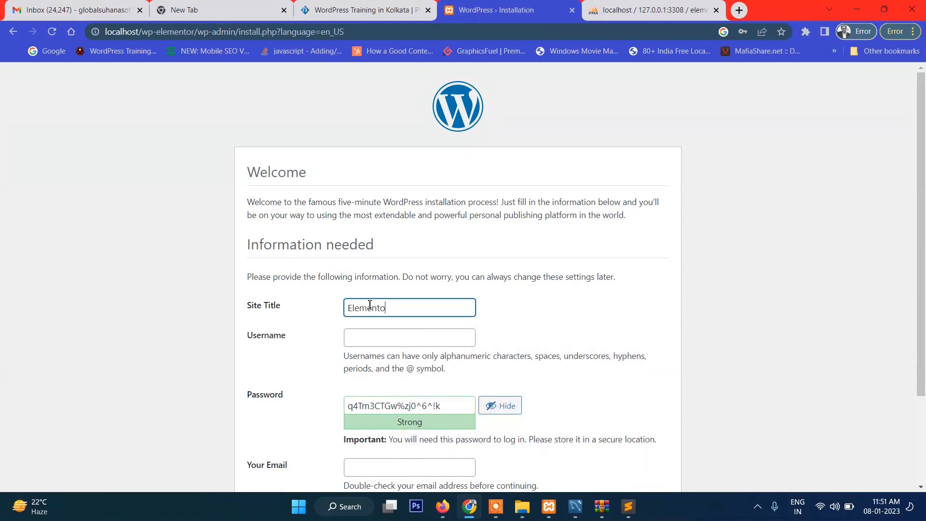
{"action": "type", "text": "r Tutorial"}
{"action": "left_click", "coordinate": [377, 333]}
{"action": "type", "text": "admin"}
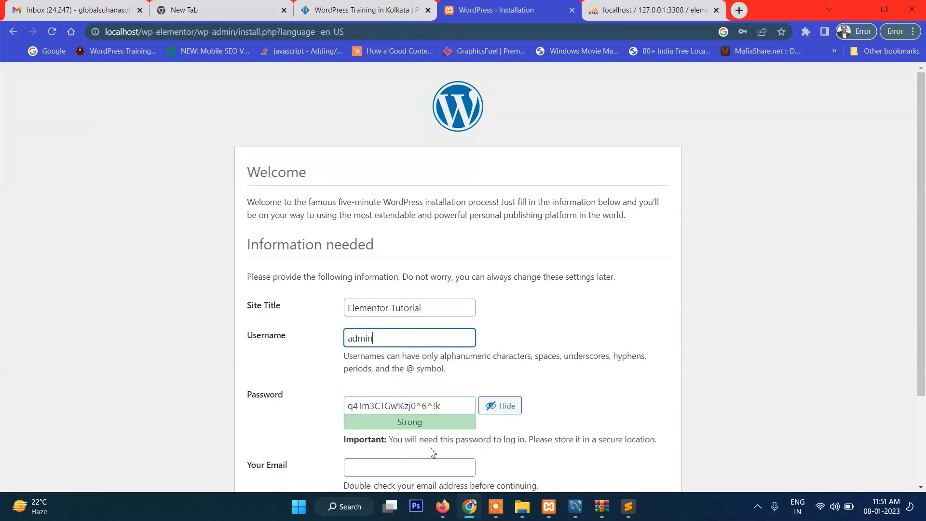
Replace the generated administrator password with a custom one and confirm the use of a weak password
{"action": "triple_click", "coordinate": [434, 404]}
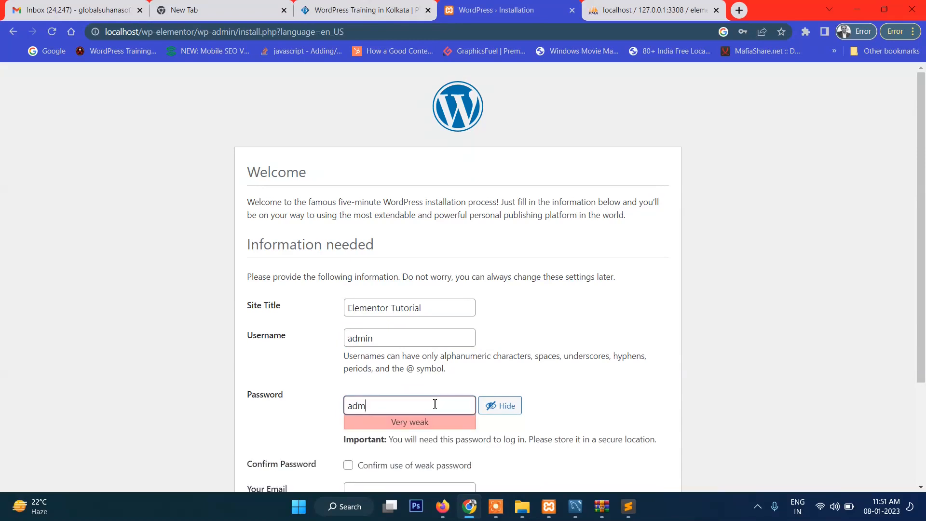
{"action": "scroll", "coordinate": [436, 404], "scroll_direction": "down", "scroll_amount": 1}
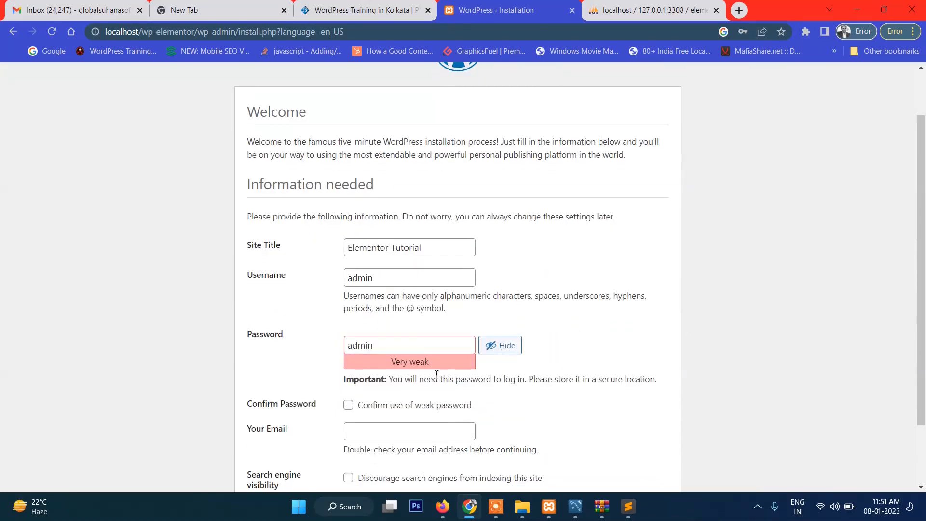
{"action": "scroll", "coordinate": [437, 374], "scroll_direction": "down", "scroll_amount": 2}
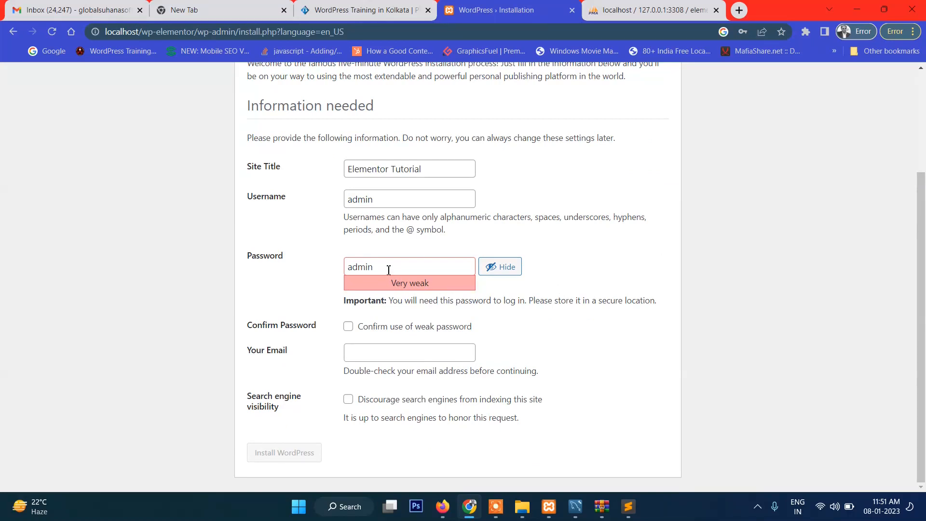
{"action": "left_click", "coordinate": [349, 327]}
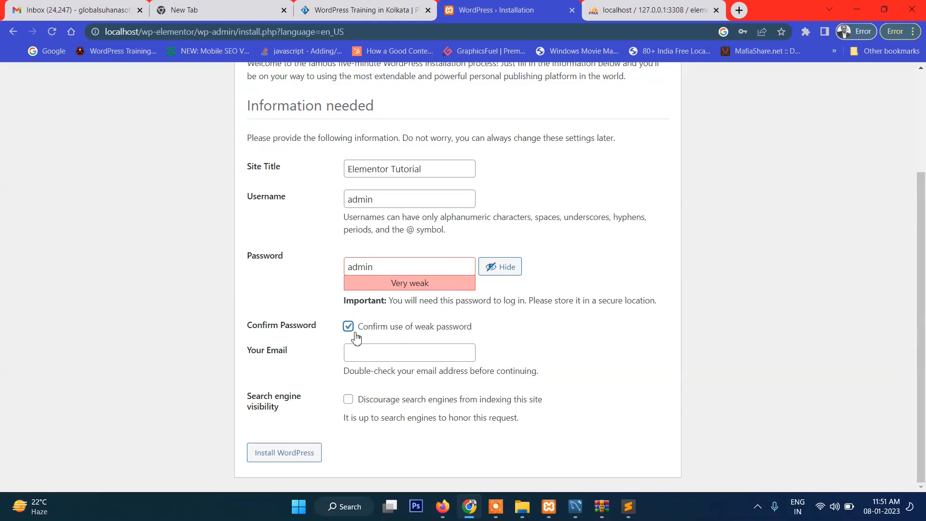
Fill in the administrator's e-mail, leave search engine indexing allowed and install WordPress
{"action": "left_click", "coordinate": [405, 357]}
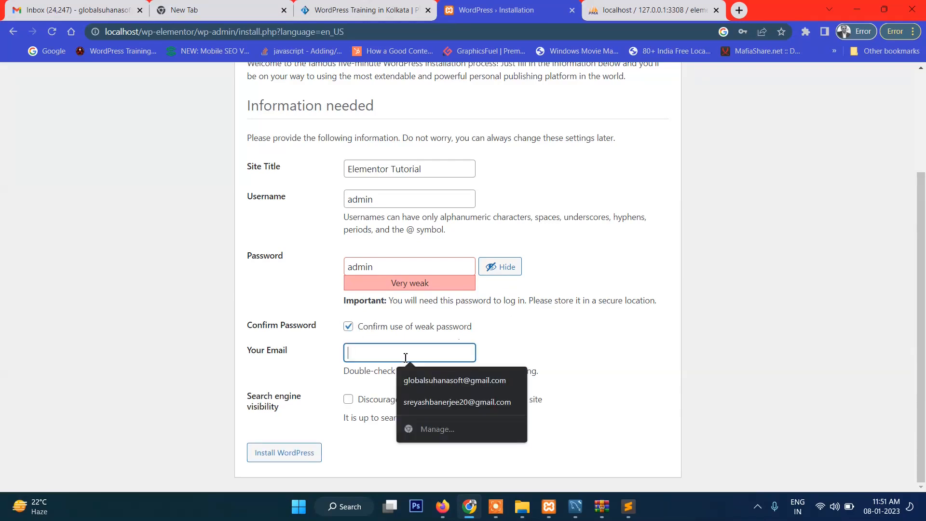
{"action": "left_click", "coordinate": [418, 383]}
{"action": "left_click", "coordinate": [348, 399]}
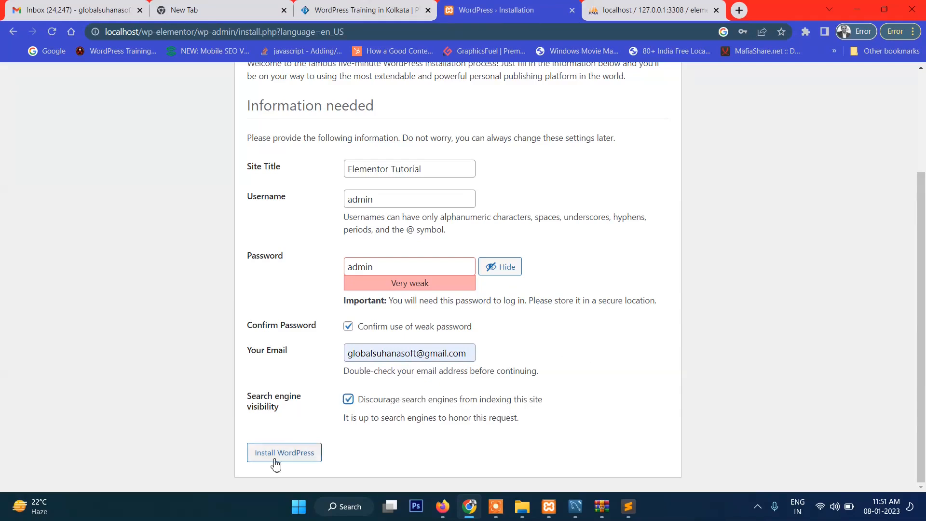
{"action": "left_click", "coordinate": [348, 399]}
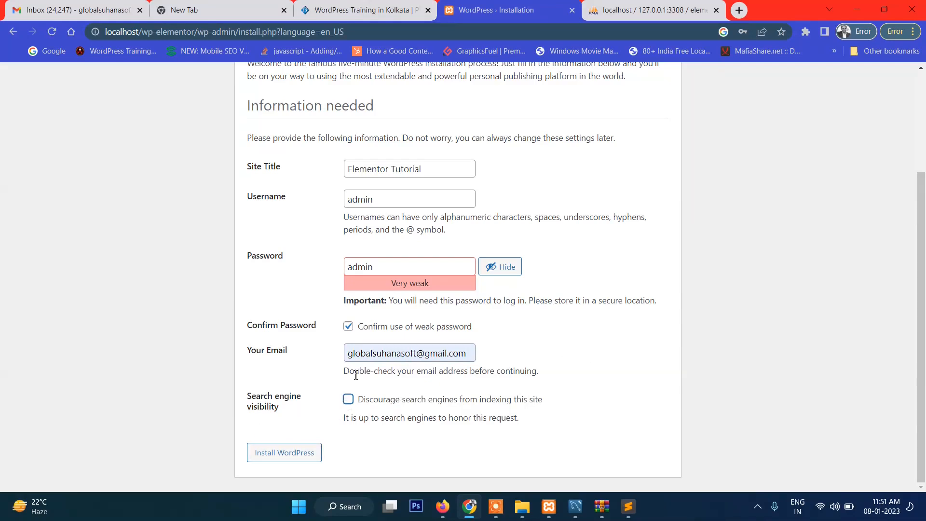
{"action": "left_click", "coordinate": [304, 452]}
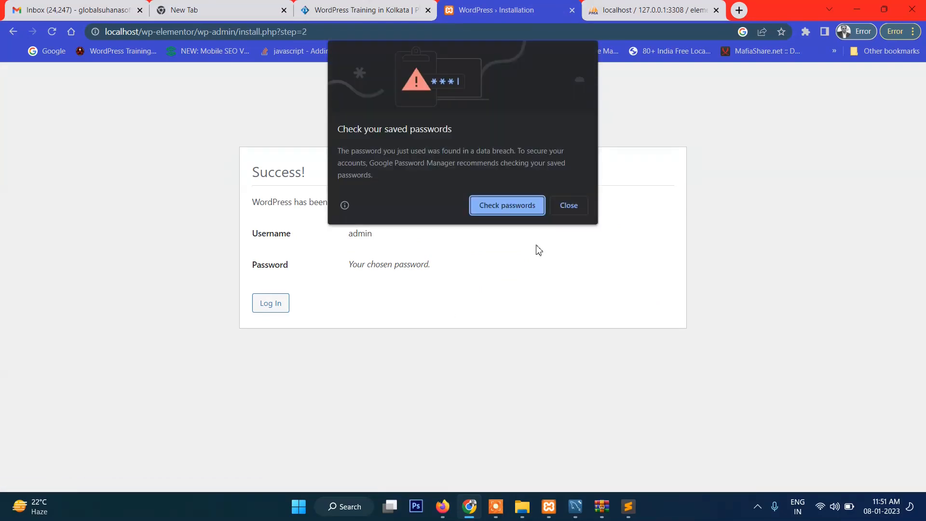
Log in to the WordPress dashboard with the prefilled admin credentials and close the phpMyAdmin tab
{"action": "left_click", "coordinate": [570, 207]}
{"action": "left_click", "coordinate": [265, 309]}
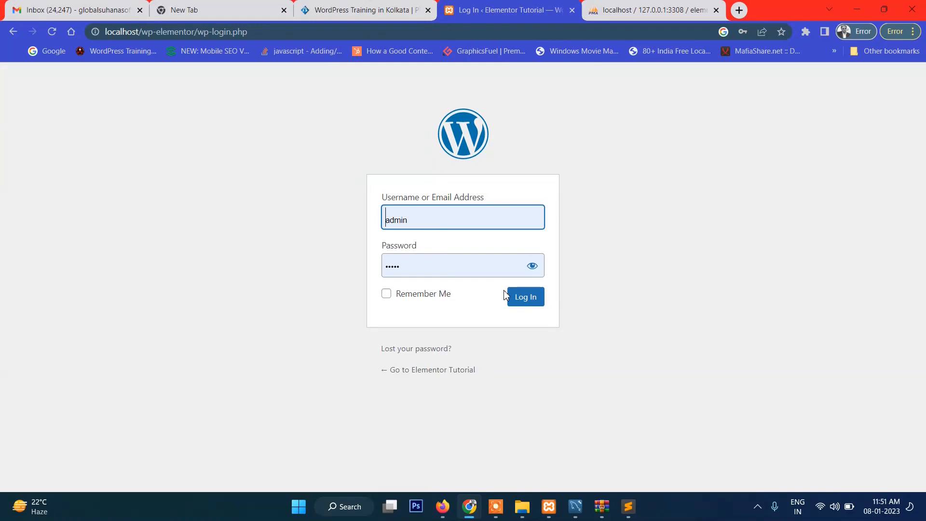
{"action": "left_click", "coordinate": [532, 271]}
{"action": "left_click", "coordinate": [532, 271]}
{"action": "left_click", "coordinate": [524, 301]}
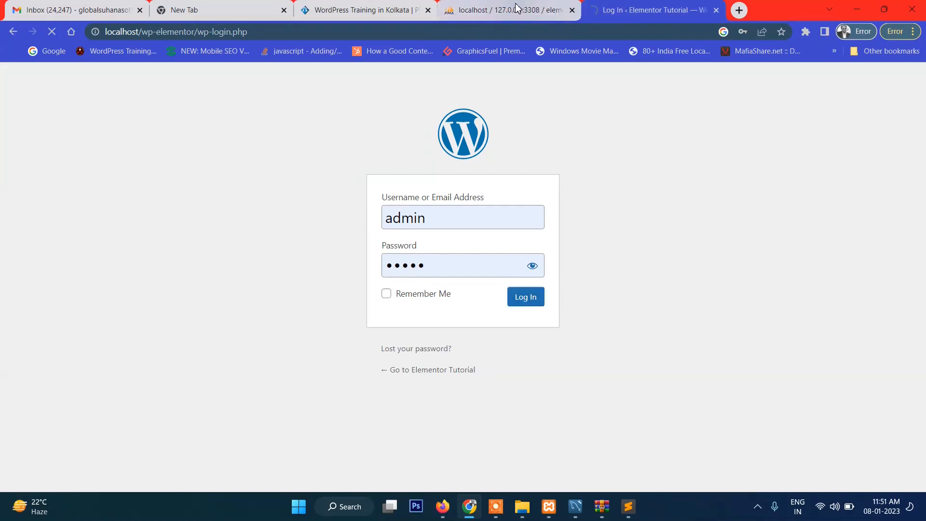
{"action": "left_click", "coordinate": [517, 7]}
{"action": "left_click", "coordinate": [572, 10]}
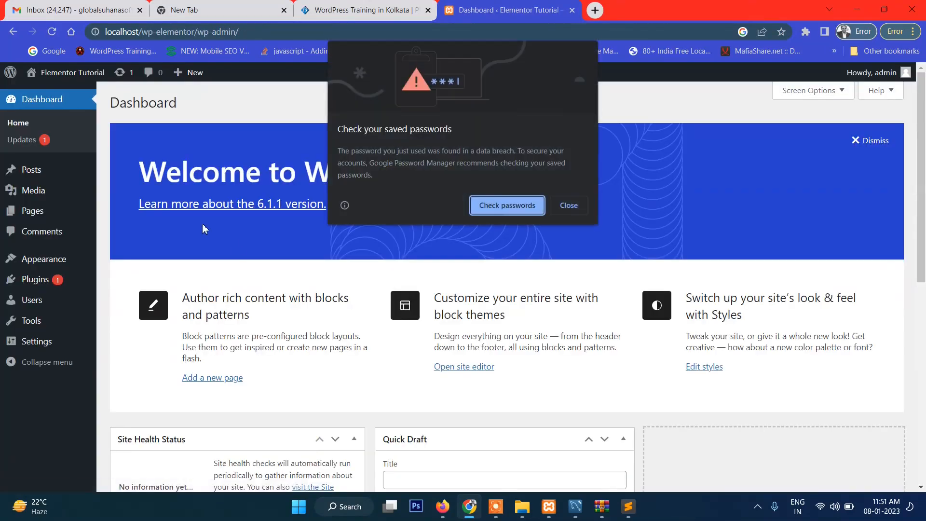
{"action": "left_click", "coordinate": [569, 205]}
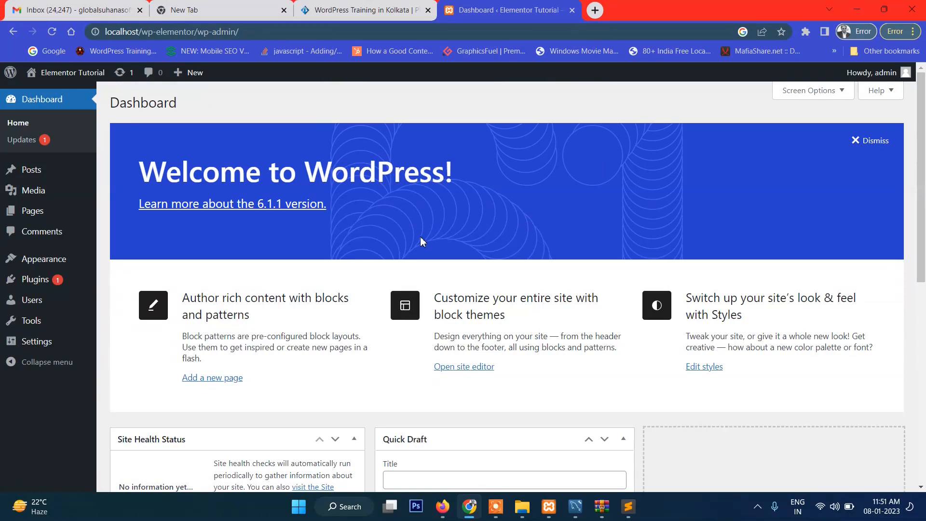
Open the page for adding new plugins and search the directory for elmentor
{"action": "scroll", "coordinate": [167, 232], "scroll_direction": "down", "scroll_amount": 4}
{"action": "scroll", "coordinate": [166, 232], "scroll_direction": "up", "scroll_amount": 4}
{"action": "left_click", "coordinate": [130, 281]}
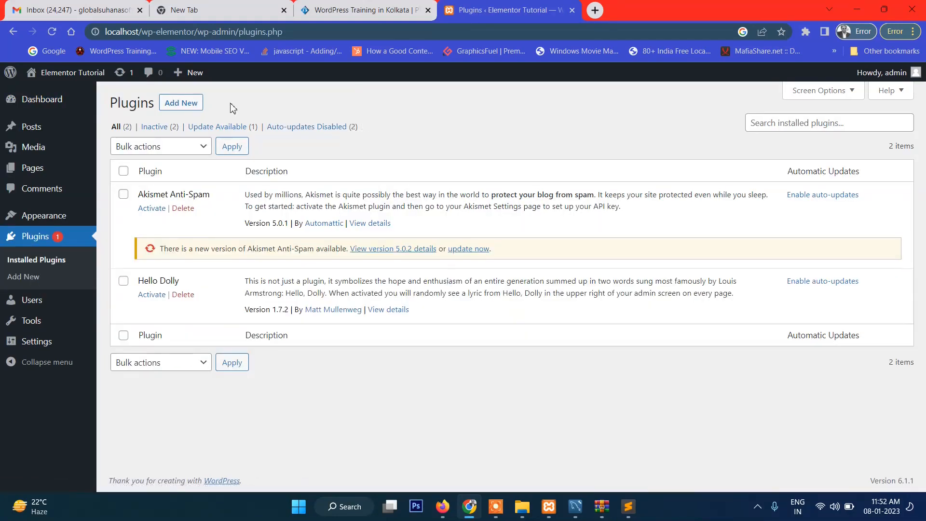
{"action": "left_click", "coordinate": [188, 110]}
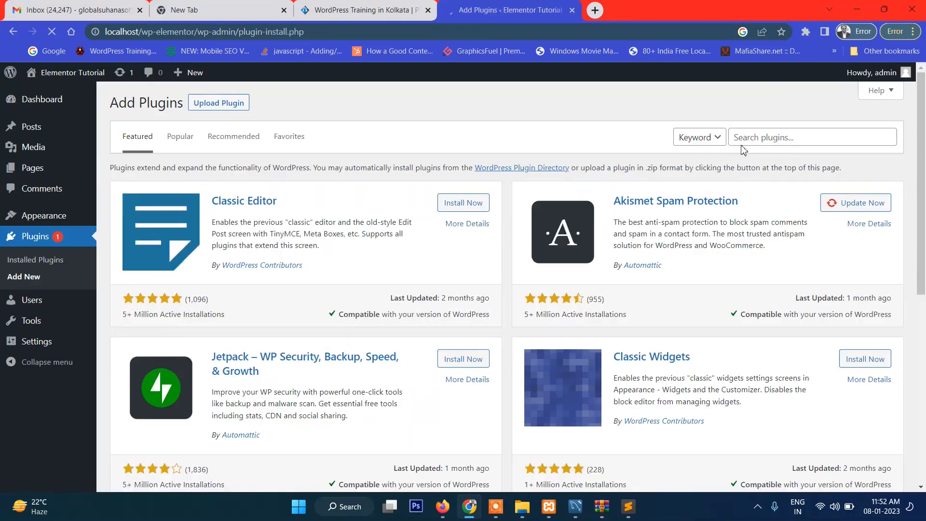
{"action": "left_click", "coordinate": [747, 140]}
{"action": "type", "text": "elmentor"}
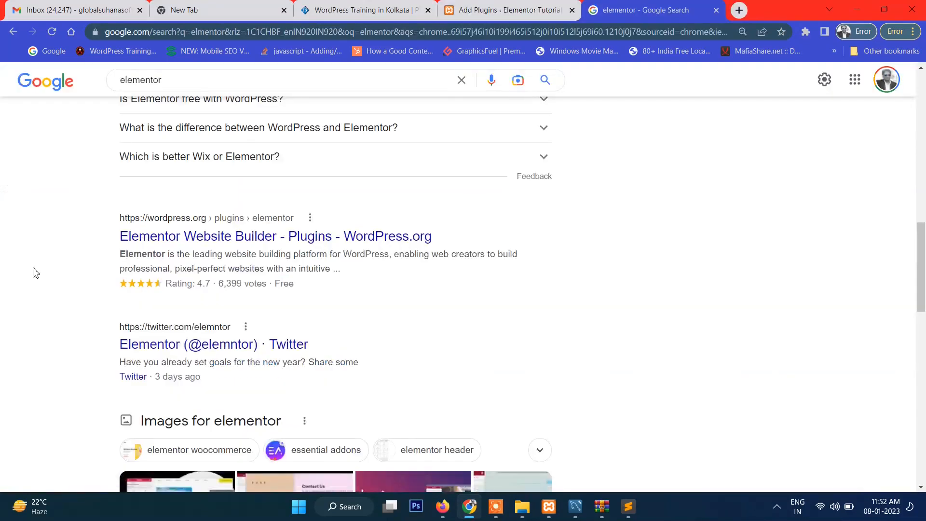
Search Google for elementor in a new tab, open its WordPress.org plugin page and copy the plugin's name
{"action": "scroll", "coordinate": [35, 273], "scroll_direction": "up", "scroll_amount": 9}
{"action": "left_click", "coordinate": [200, 85]}
{"action": "key", "text": "Return"}
{"action": "scroll", "coordinate": [27, 241], "scroll_direction": "down", "scroll_amount": 12}
{"action": "scroll", "coordinate": [26, 246], "scroll_direction": "down", "scroll_amount": 6}
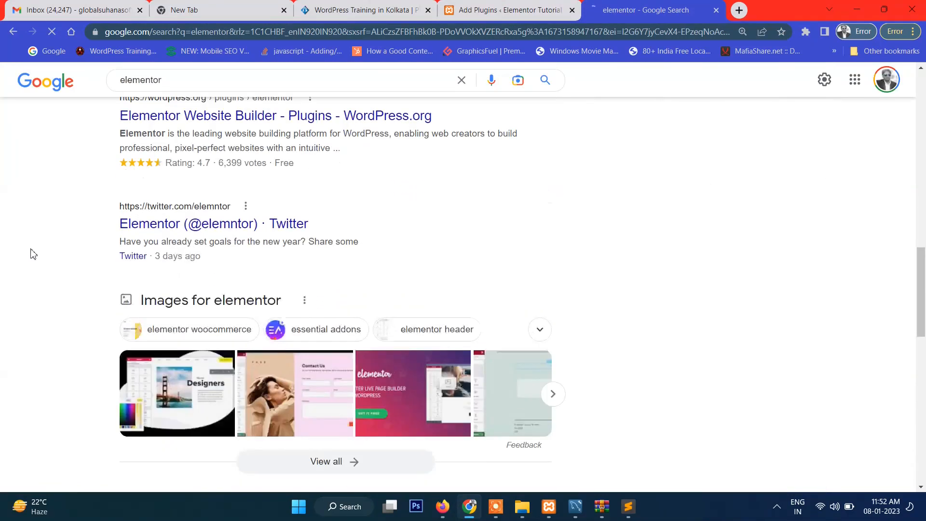
{"action": "left_click", "coordinate": [203, 123]}
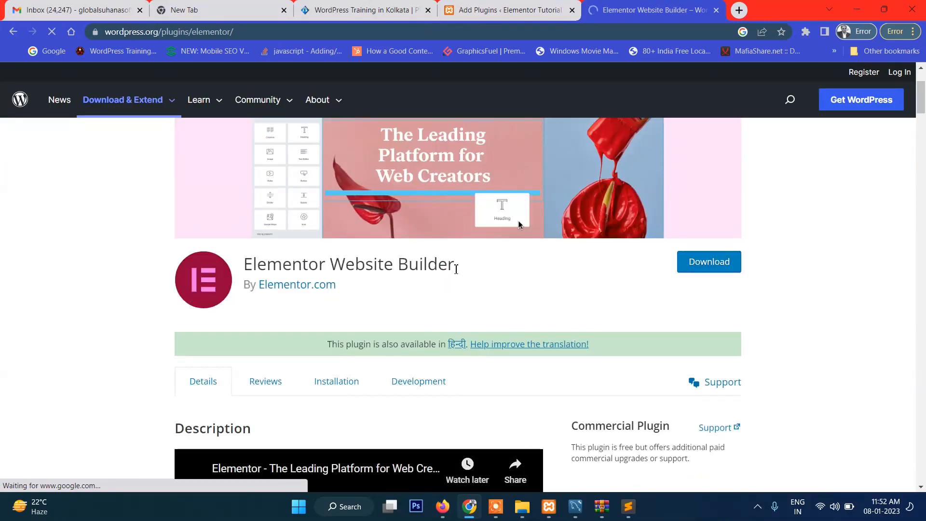
{"action": "left_click_drag", "start_coordinate": [456, 265], "coordinate": [243, 265]}
{"action": "key", "text": "ctrl+c"}
Search the WordPress plugins for Elementor Website Builder and install that plugin by Elementor.com
{"action": "left_click", "coordinate": [470, 9]}
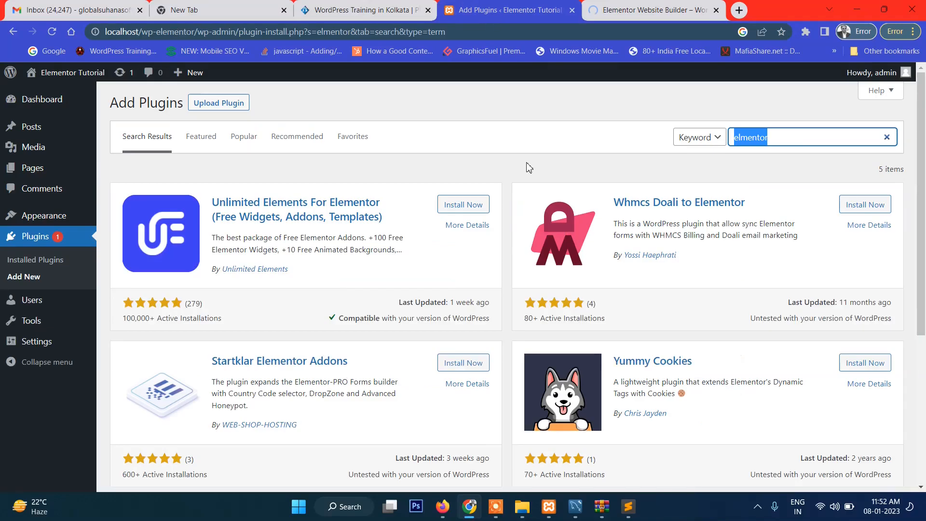
{"action": "key", "text": "ctrl+v"}
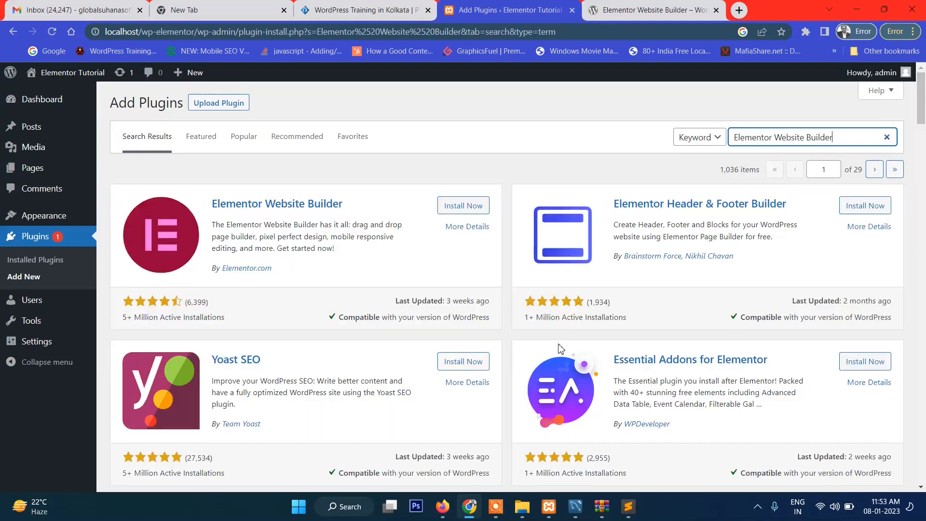
{"action": "left_click", "coordinate": [449, 207]}
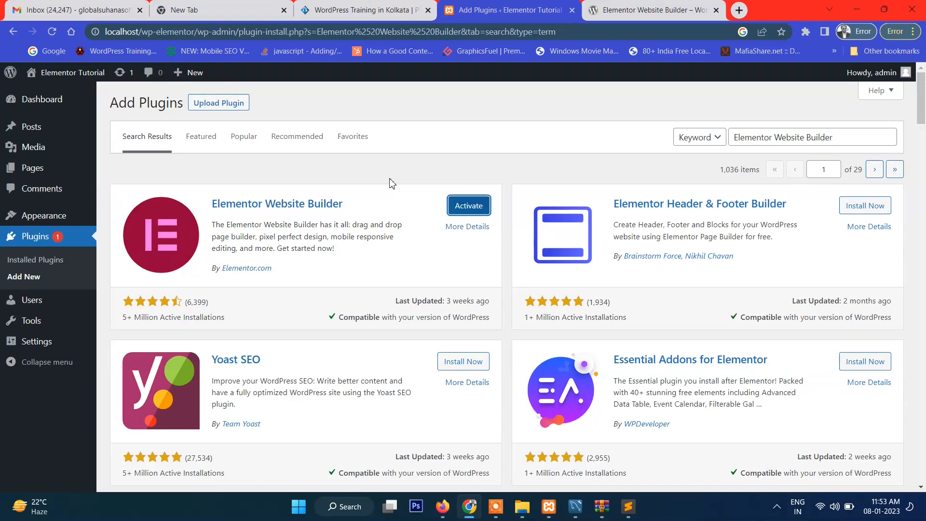
Activate the Elementor Website Builder plugin and skip the account creation stage of its onboarding
{"action": "left_click", "coordinate": [470, 211]}
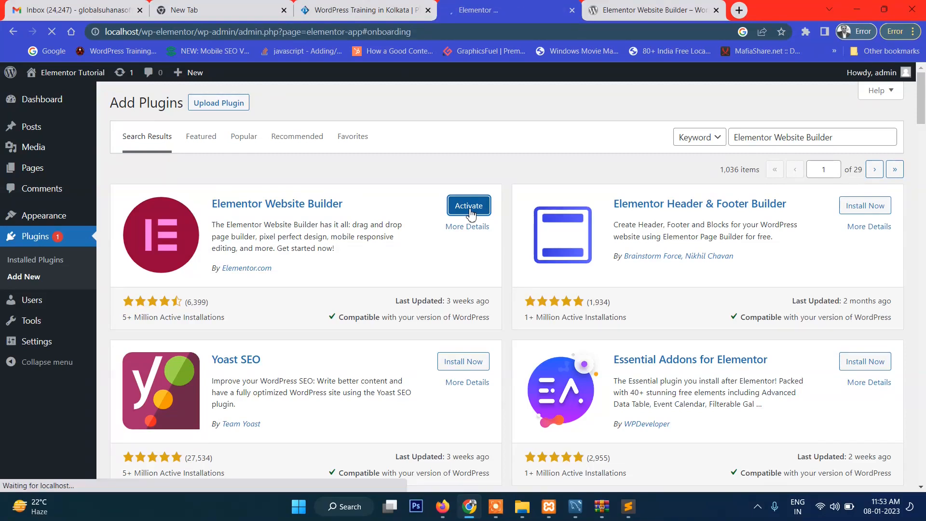
{"action": "scroll", "coordinate": [422, 197], "scroll_direction": "down", "scroll_amount": 1}
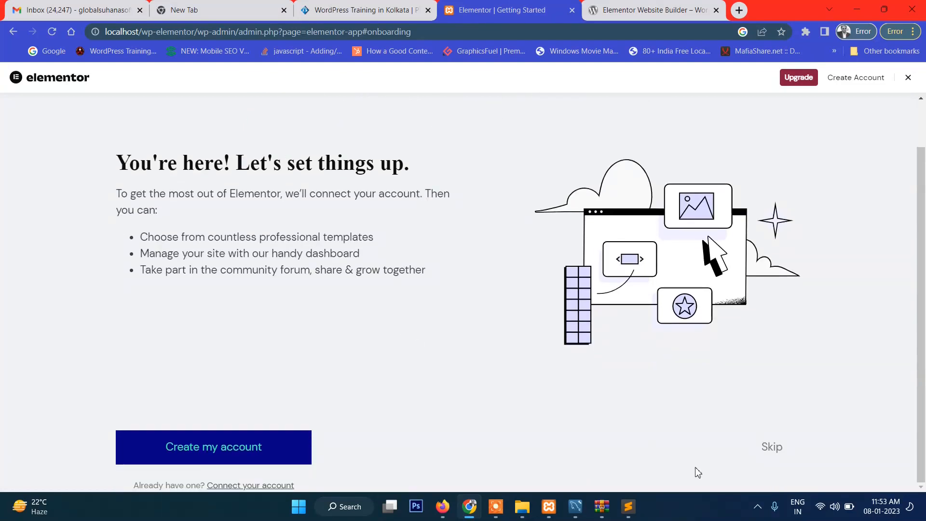
{"action": "scroll", "coordinate": [319, 273], "scroll_direction": "up", "scroll_amount": 1}
{"action": "scroll", "coordinate": [315, 282], "scroll_direction": "down", "scroll_amount": 1}
{"action": "mouse_move", "coordinate": [789, 80]}
{"action": "left_click", "coordinate": [771, 451]}
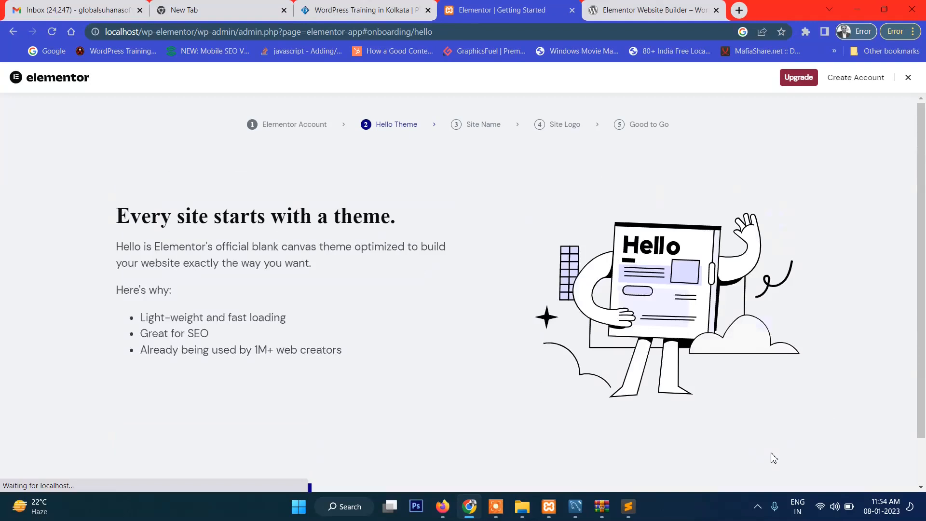
Skip the Hello Theme and Site Name stages of the Elementor onboarding
{"action": "scroll", "coordinate": [779, 393], "scroll_direction": "down", "scroll_amount": 1}
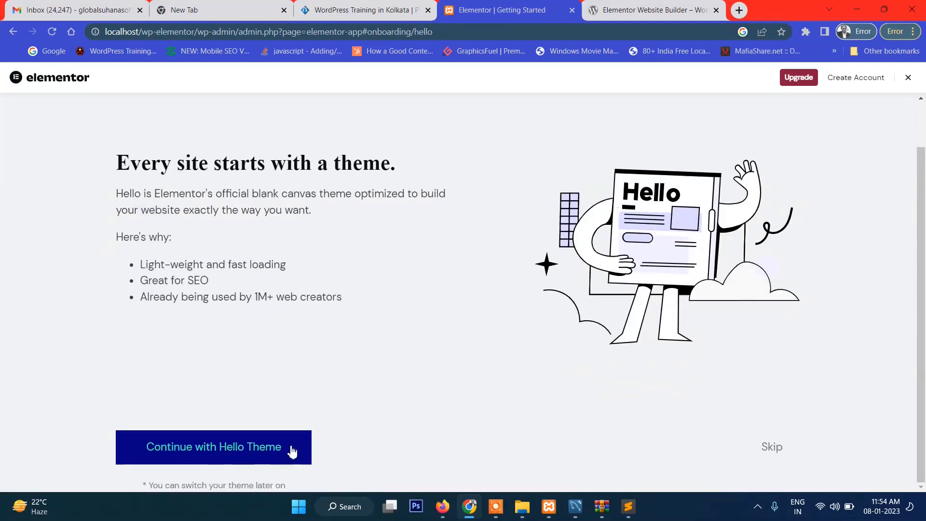
{"action": "scroll", "coordinate": [531, 333], "scroll_direction": "up", "scroll_amount": 1}
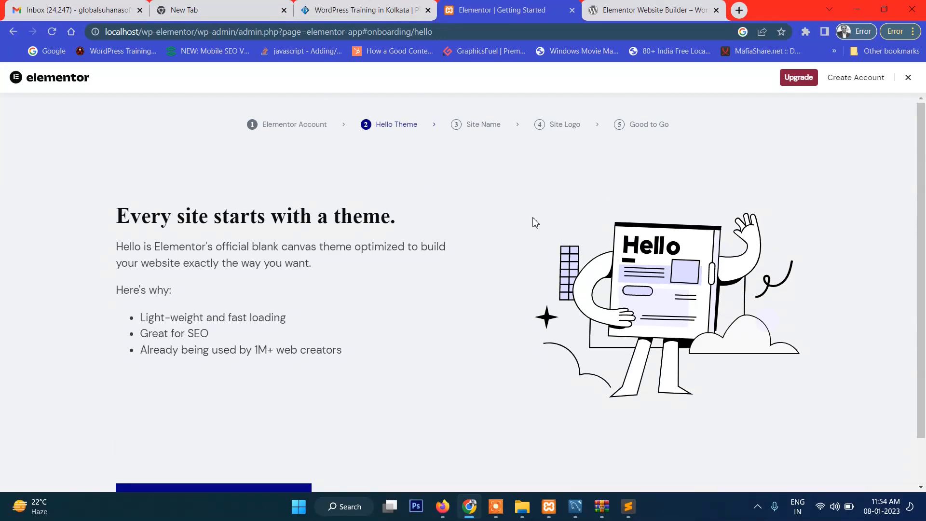
{"action": "scroll", "coordinate": [534, 223], "scroll_direction": "down", "scroll_amount": 1}
{"action": "left_click", "coordinate": [768, 446]}
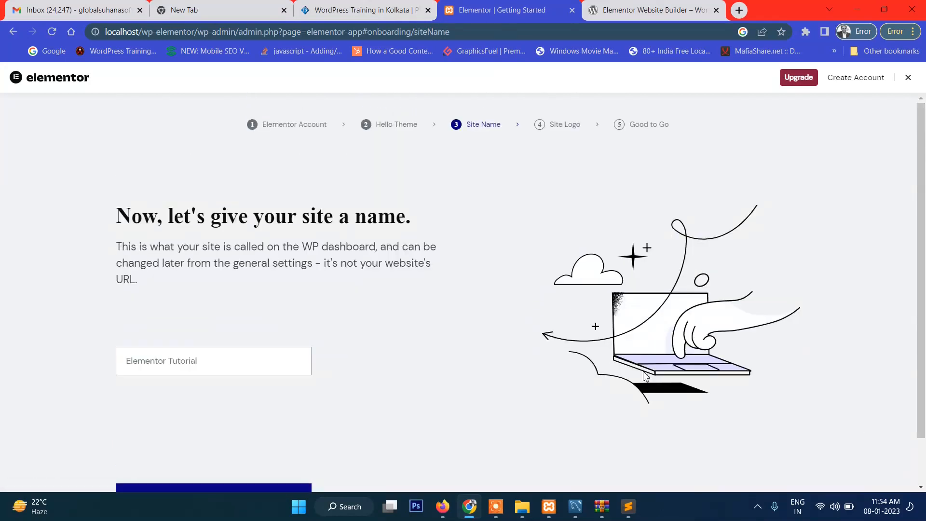
{"action": "scroll", "coordinate": [646, 376], "scroll_direction": "down", "scroll_amount": 1}
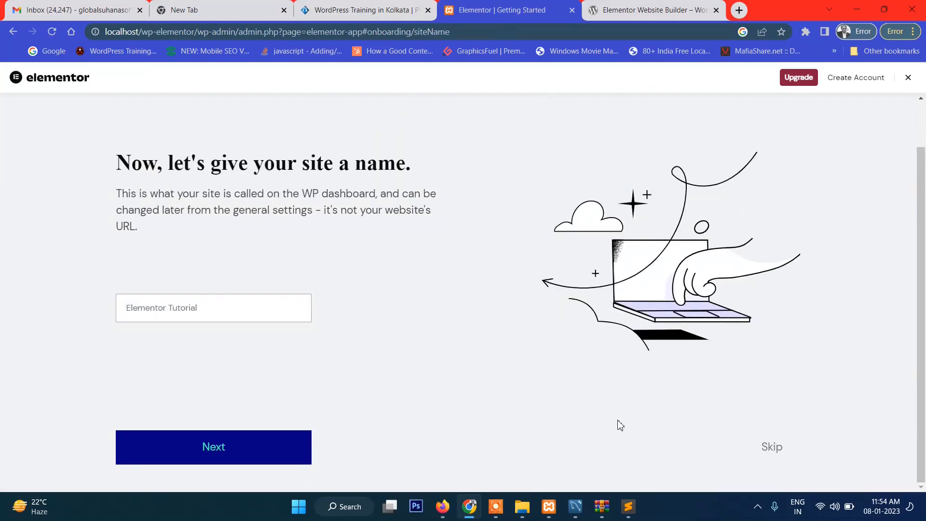
{"action": "scroll", "coordinate": [784, 458], "scroll_direction": "up", "scroll_amount": 1}
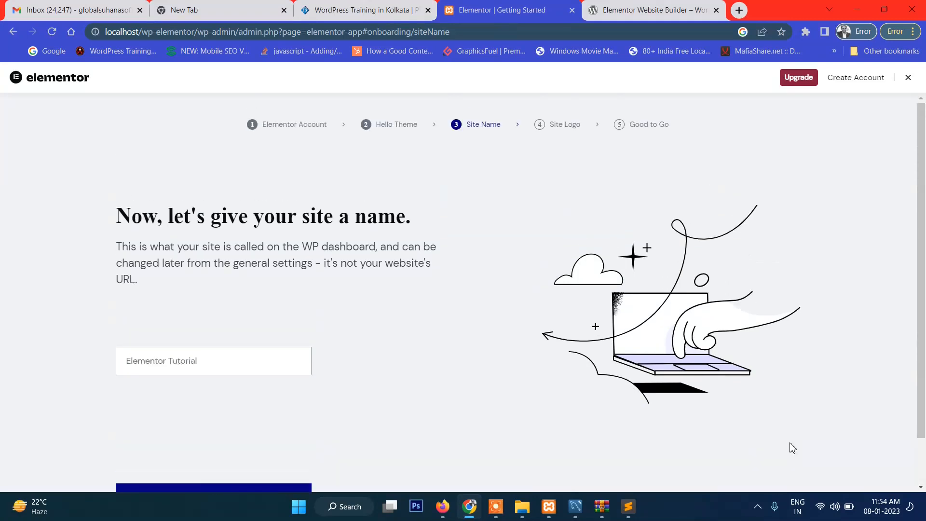
{"action": "scroll", "coordinate": [383, 276], "scroll_direction": "down", "scroll_amount": 1}
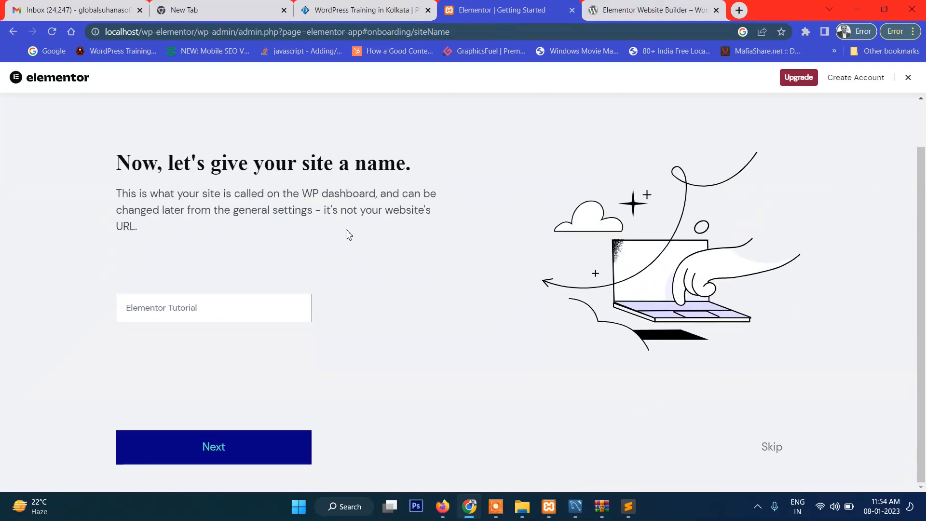
{"action": "left_click", "coordinate": [773, 447]}
Skip the Site Logo and Good to Go stages to finish the Elementor onboarding
{"action": "scroll", "coordinate": [639, 328], "scroll_direction": "down", "scroll_amount": 1}
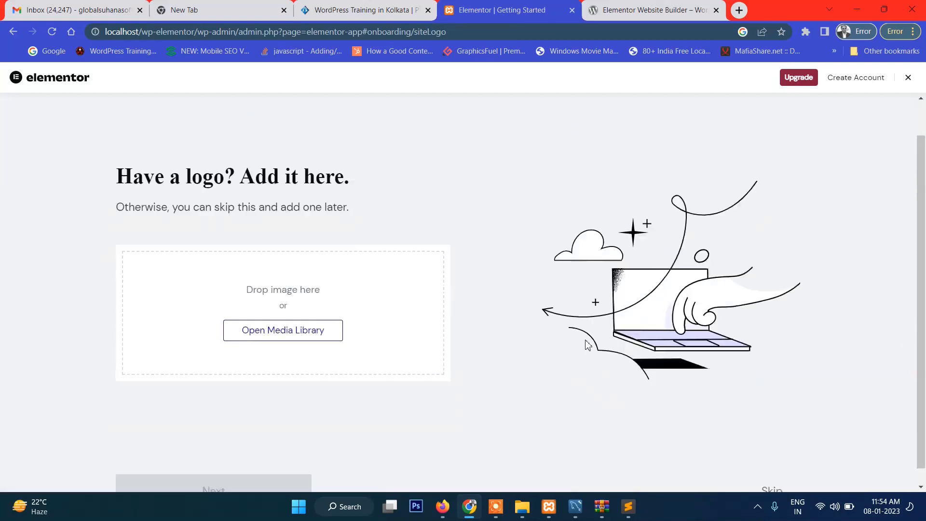
{"action": "left_click", "coordinate": [772, 474]}
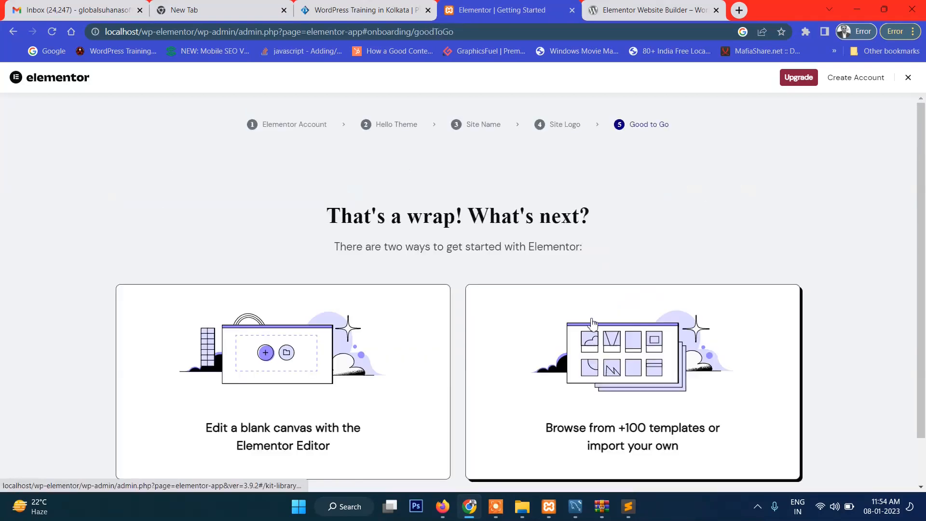
{"action": "scroll", "coordinate": [596, 309], "scroll_direction": "down", "scroll_amount": 1}
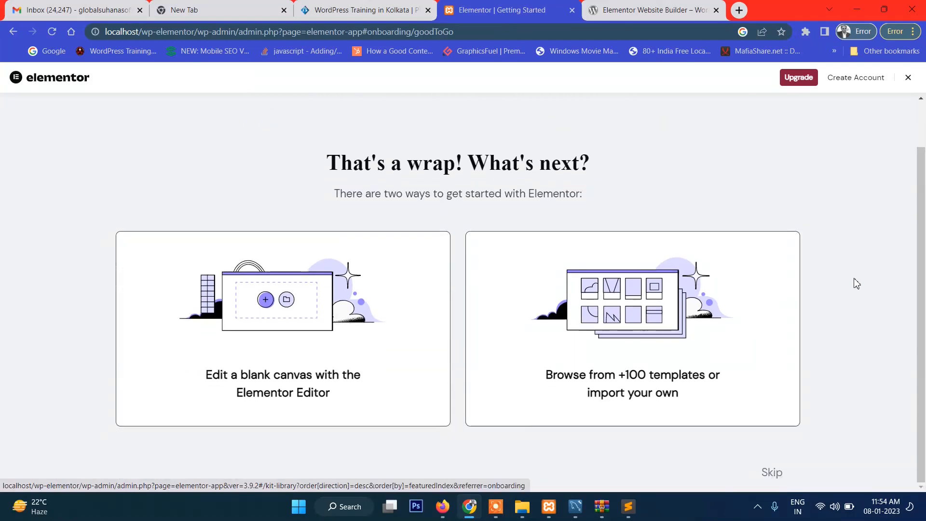
{"action": "left_click", "coordinate": [772, 473]}
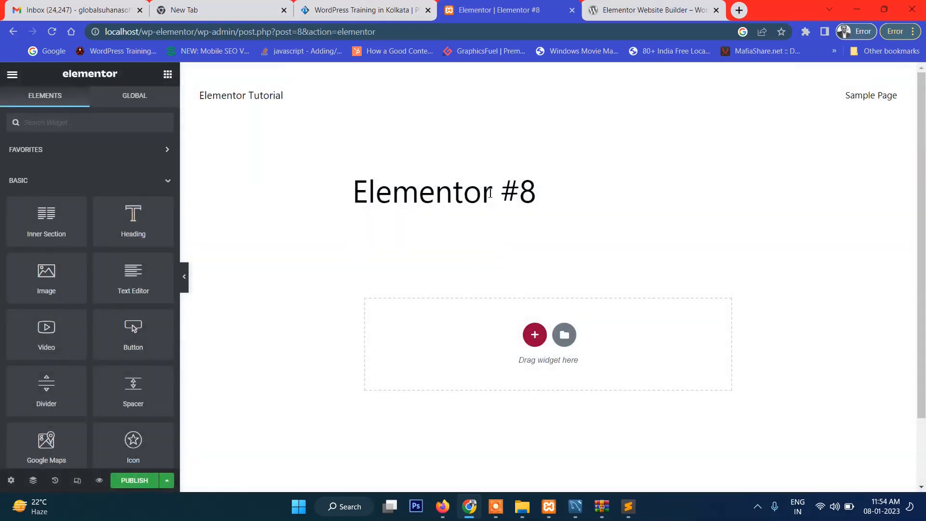
Return to the dashboard at localhost/wp-elementor/wp-admin/ and open the list of all pages
{"action": "scroll", "coordinate": [381, 262], "scroll_direction": "down", "scroll_amount": 3}
{"action": "scroll", "coordinate": [270, 277], "scroll_direction": "up", "scroll_amount": 3}
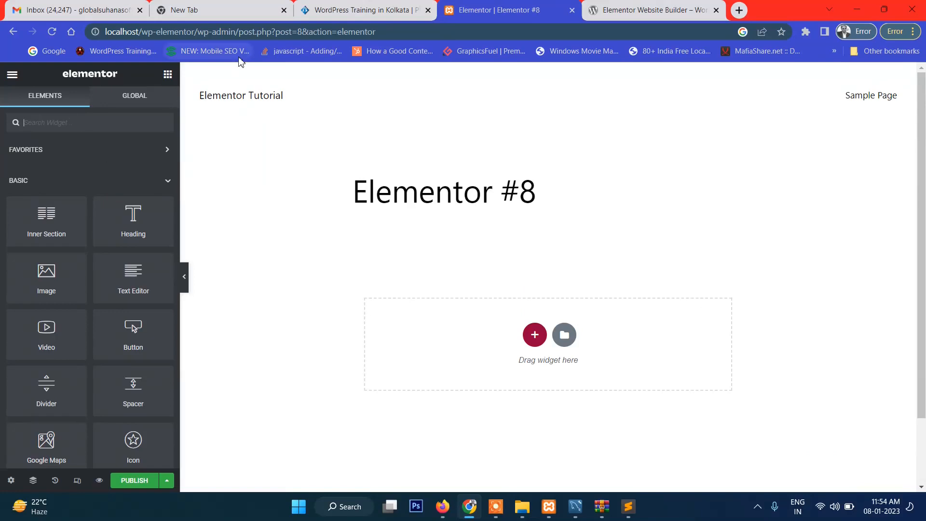
{"action": "left_click_drag", "start_coordinate": [240, 32], "coordinate": [464, 43]}
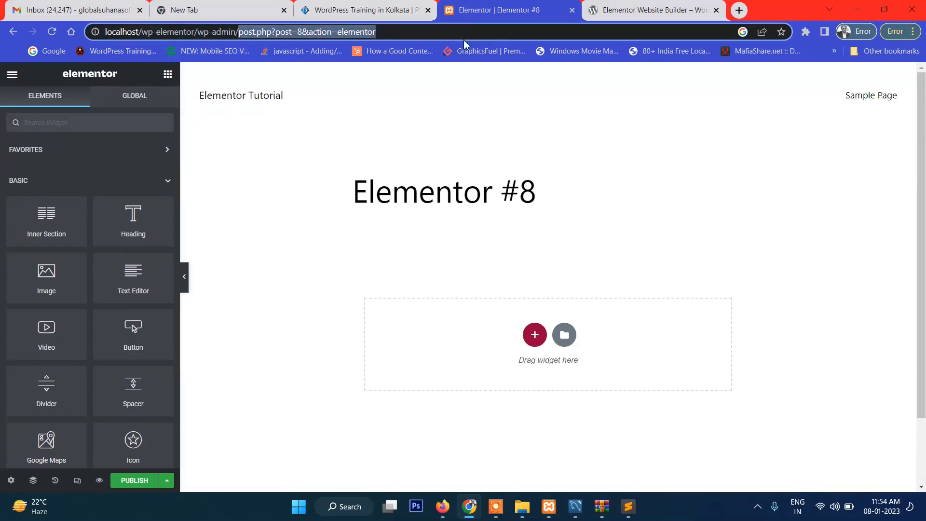
{"action": "key", "text": "BackSpace"}
{"action": "key", "text": "Return"}
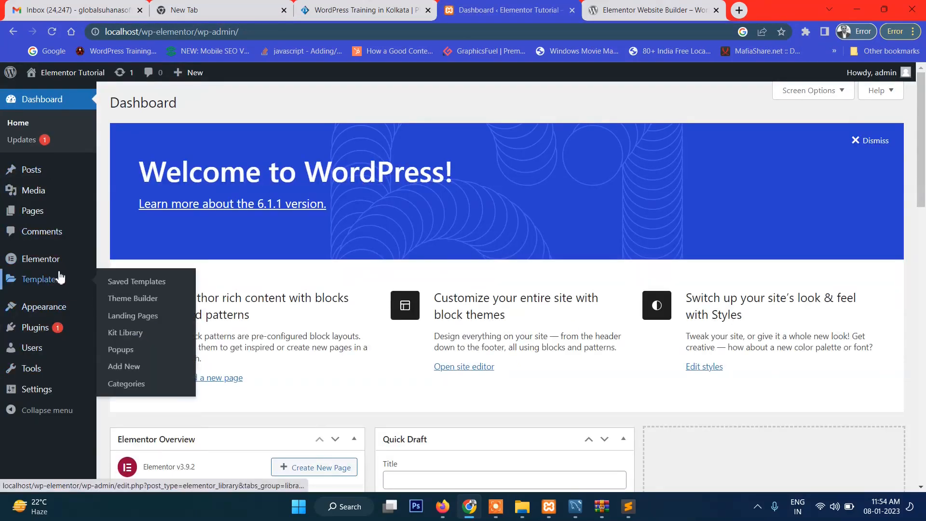
{"action": "mouse_move", "coordinate": [53, 261]}
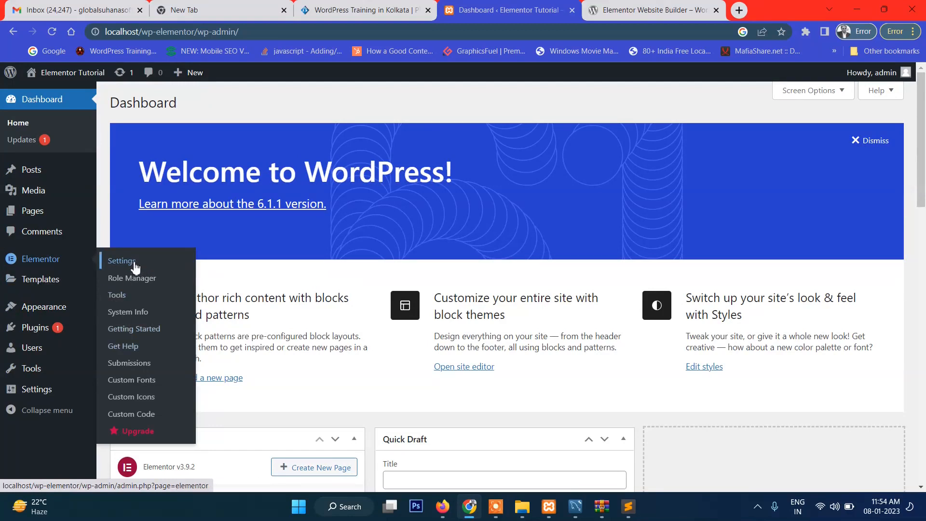
{"action": "mouse_move", "coordinate": [44, 215]}
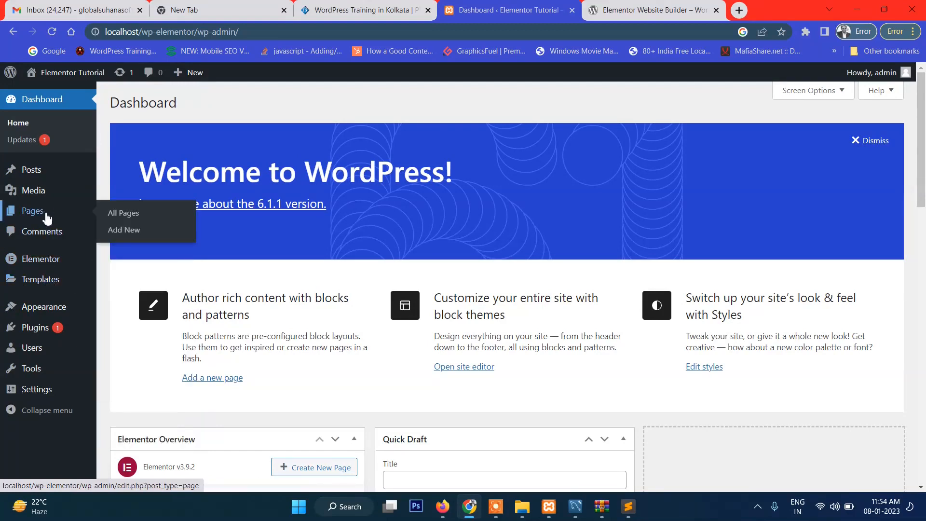
{"action": "left_click", "coordinate": [124, 213]}
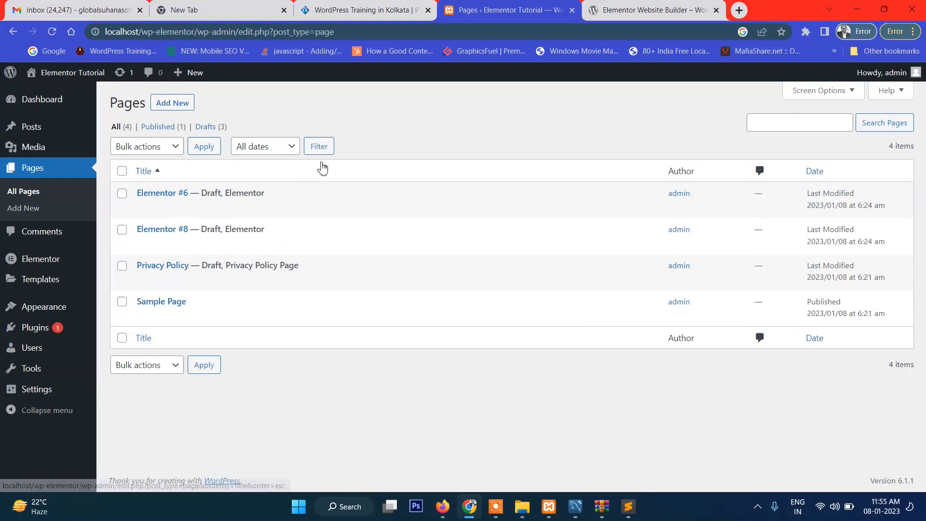
Create a new page titled Home and publish it
{"action": "left_click", "coordinate": [182, 108]}
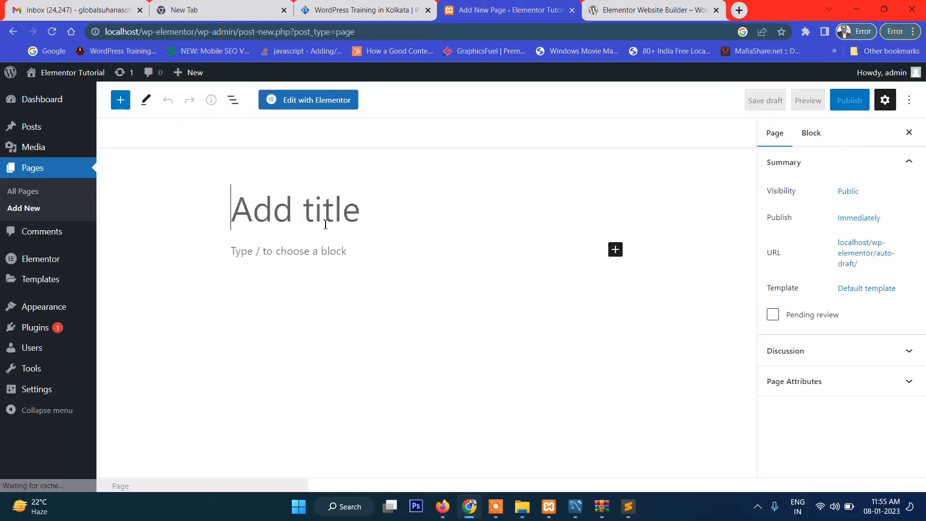
{"action": "type", "text": "Home"}
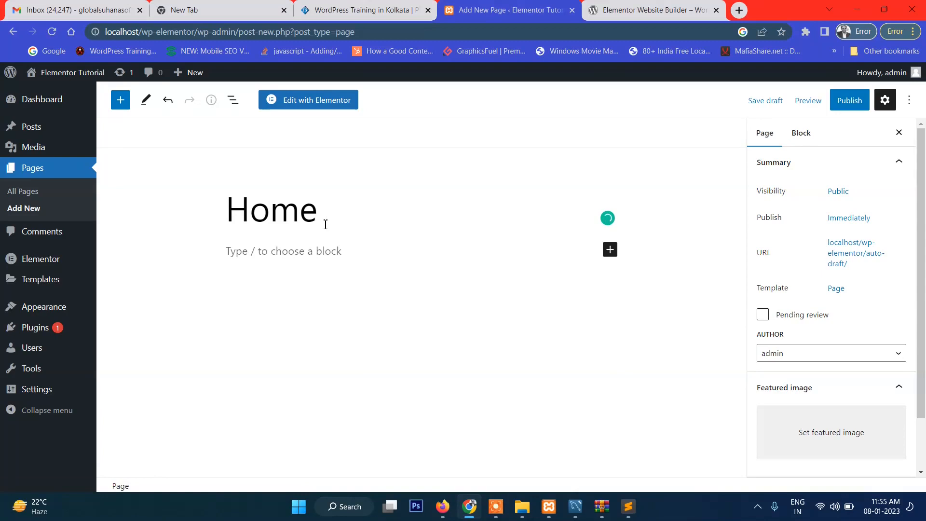
{"action": "left_click", "coordinate": [849, 99]}
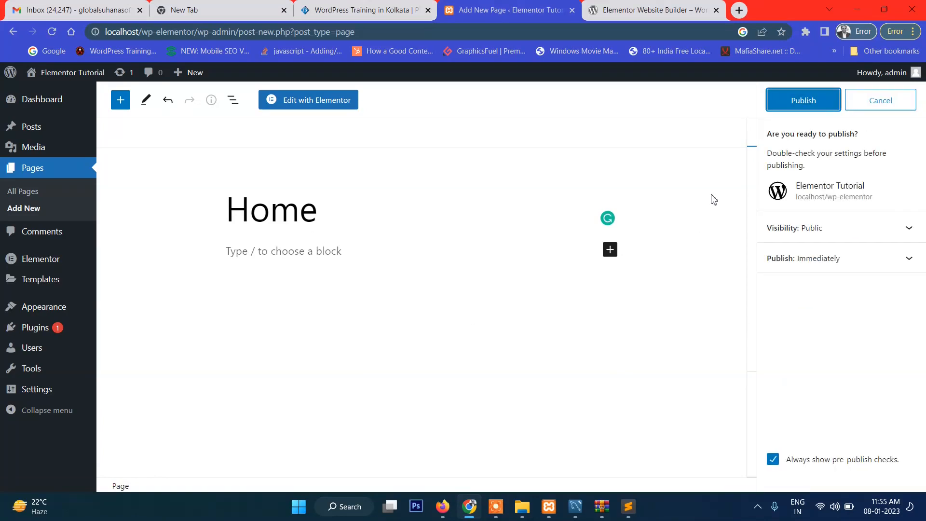
{"action": "left_click", "coordinate": [798, 102]}
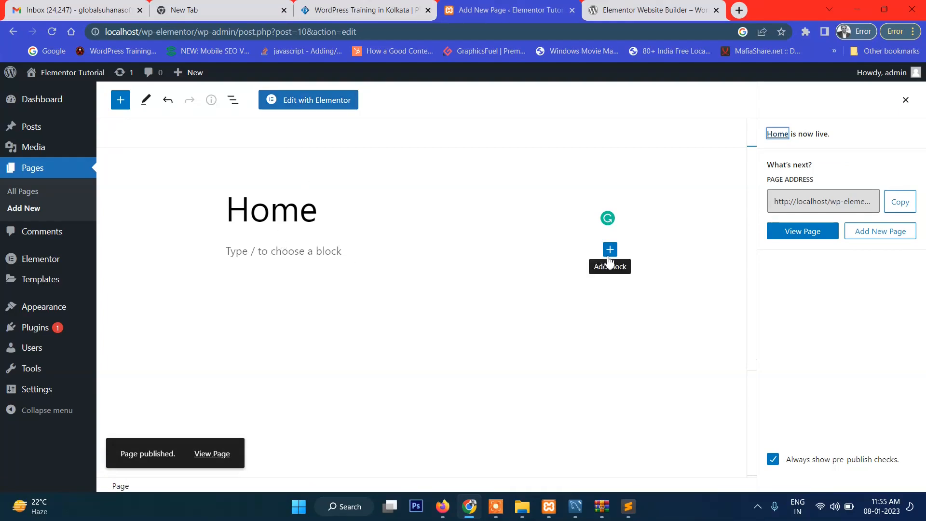
Open the Home page for editing with Elementor
{"action": "left_click", "coordinate": [280, 257]}
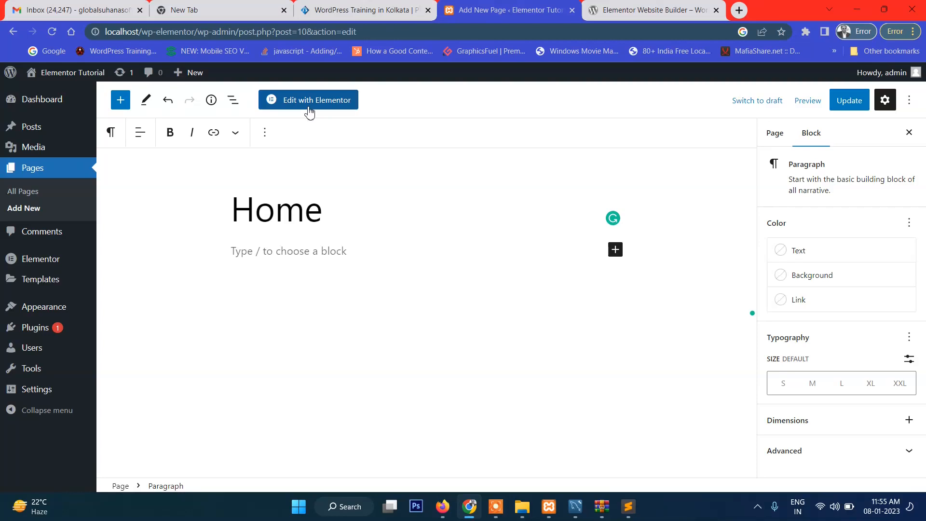
{"action": "left_click", "coordinate": [308, 108]}
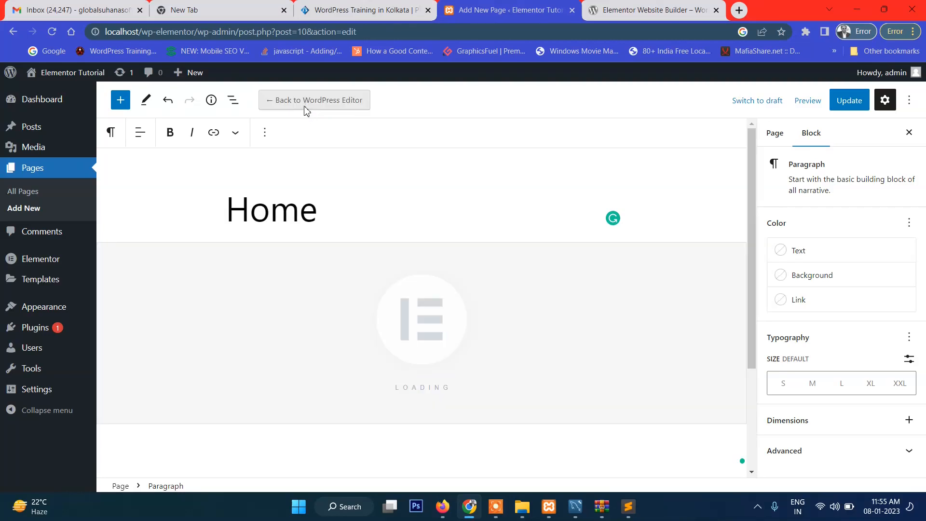
{"action": "left_click", "coordinate": [522, 100]}
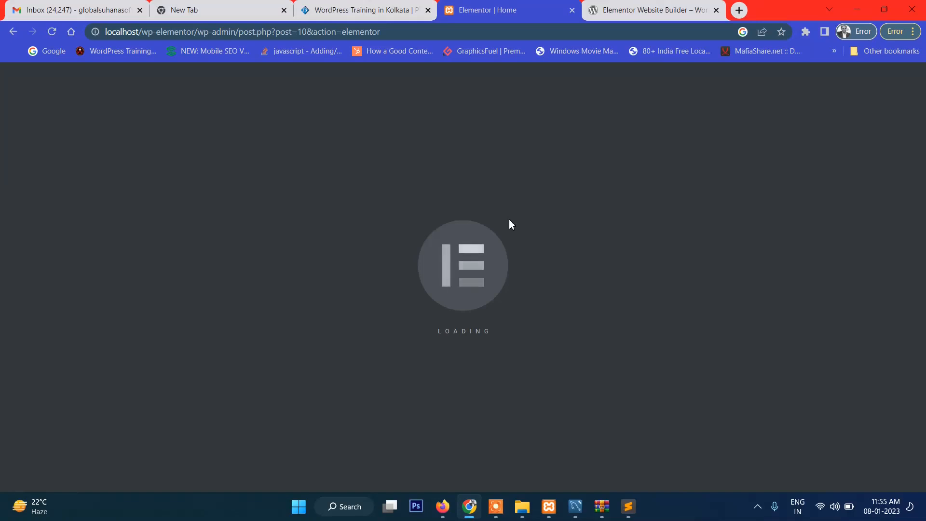
{"action": "scroll", "coordinate": [607, 241], "scroll_direction": "down", "scroll_amount": 3}
{"action": "scroll", "coordinate": [606, 243], "scroll_direction": "up", "scroll_amount": 3}
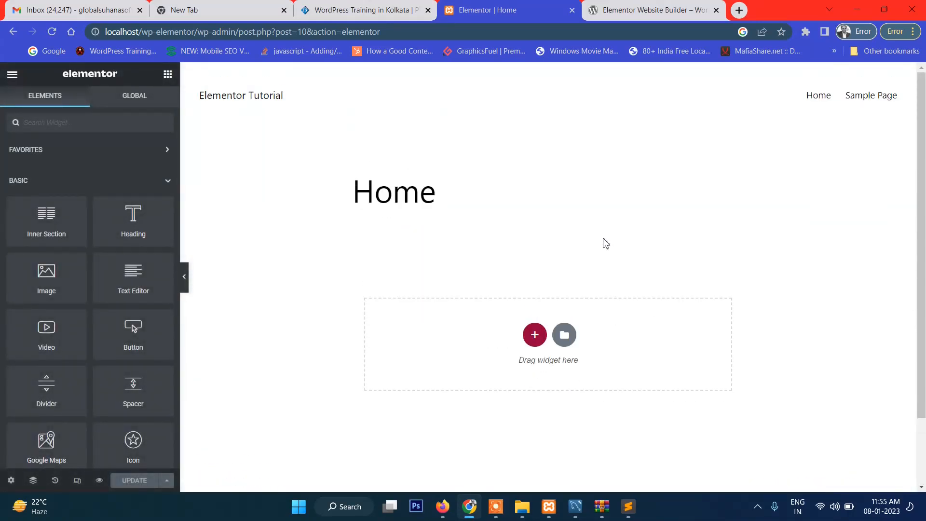
Add a new section with a single-column structure below the Home title
{"action": "scroll", "coordinate": [606, 243], "scroll_direction": "down", "scroll_amount": 3}
{"action": "left_click", "coordinate": [533, 342]}
{"action": "scroll", "coordinate": [538, 318], "scroll_direction": "down", "scroll_amount": 1}
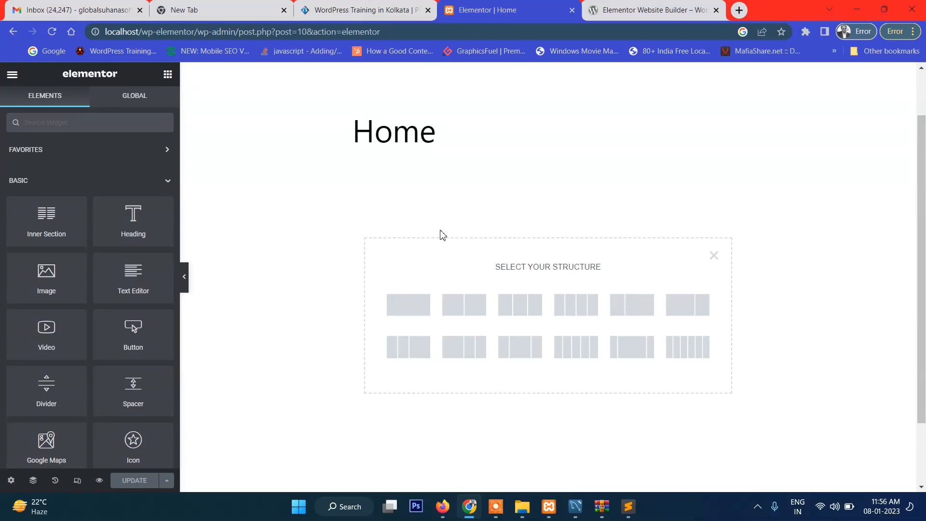
{"action": "left_click", "coordinate": [412, 312]}
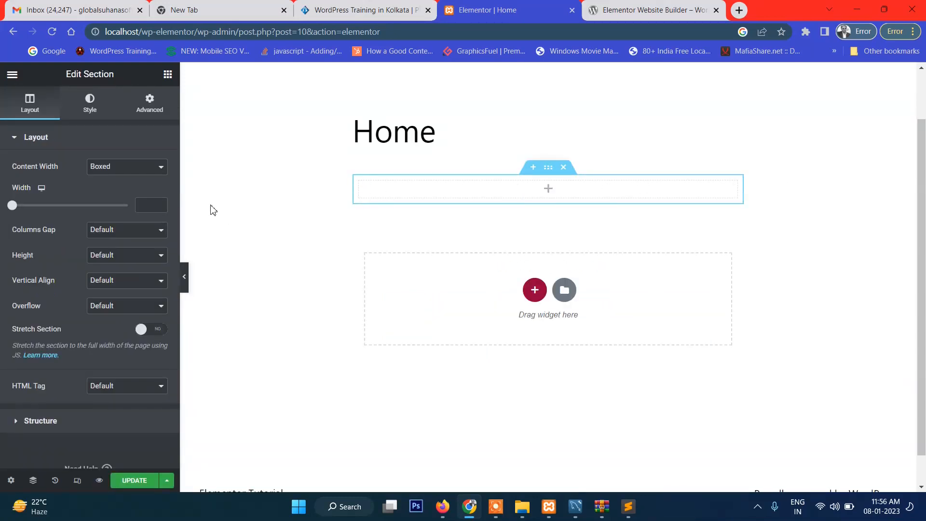
Configure the section's layout with Full Width content, No Gap between columns and Fit To Screen height
{"action": "left_click", "coordinate": [124, 169]}
{"action": "left_click", "coordinate": [115, 189]}
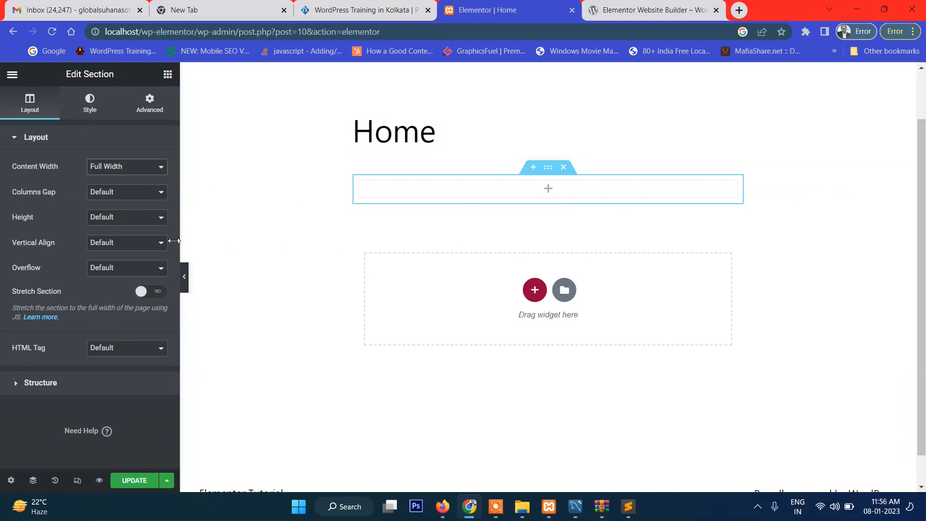
{"action": "left_click", "coordinate": [133, 195]}
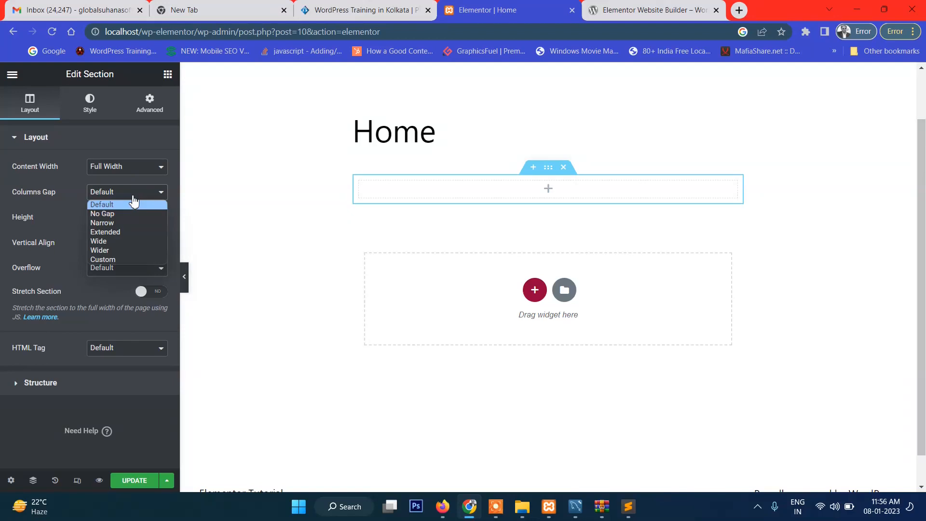
{"action": "left_click", "coordinate": [123, 215]}
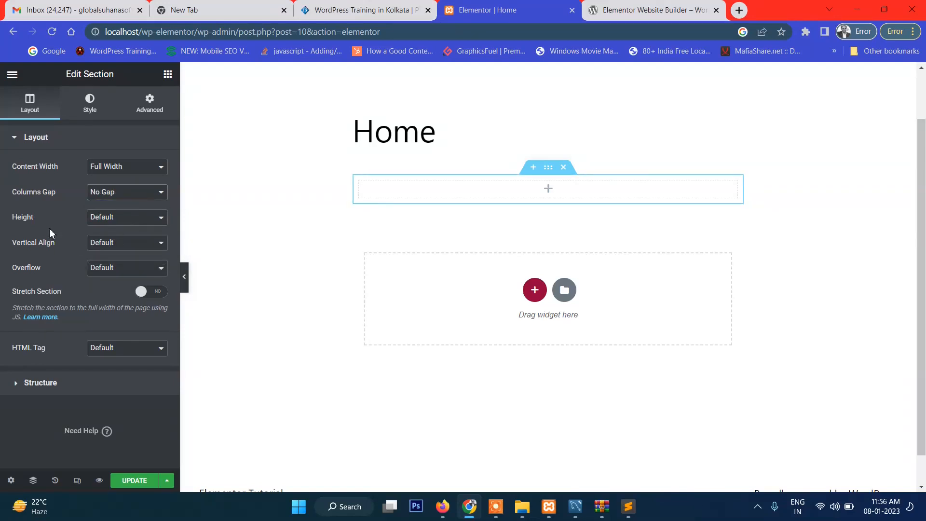
{"action": "left_click", "coordinate": [109, 222]}
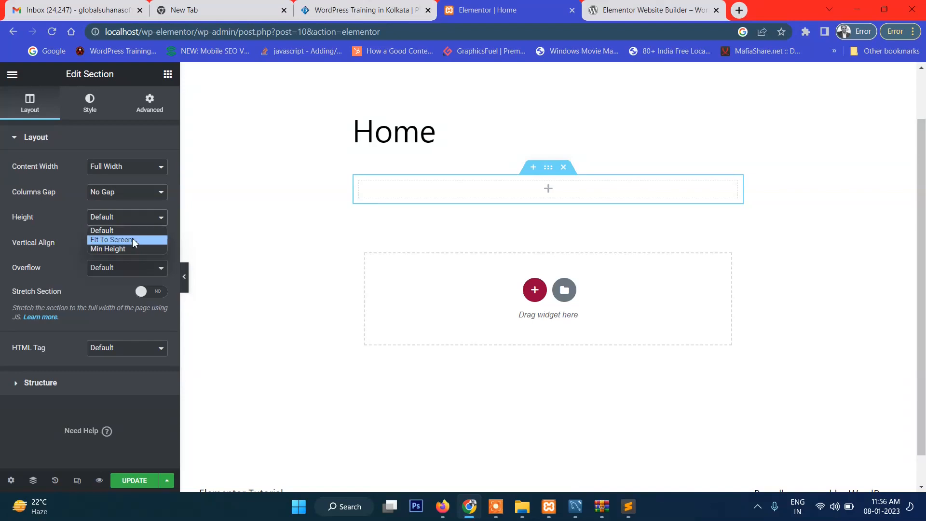
{"action": "left_click", "coordinate": [128, 240]}
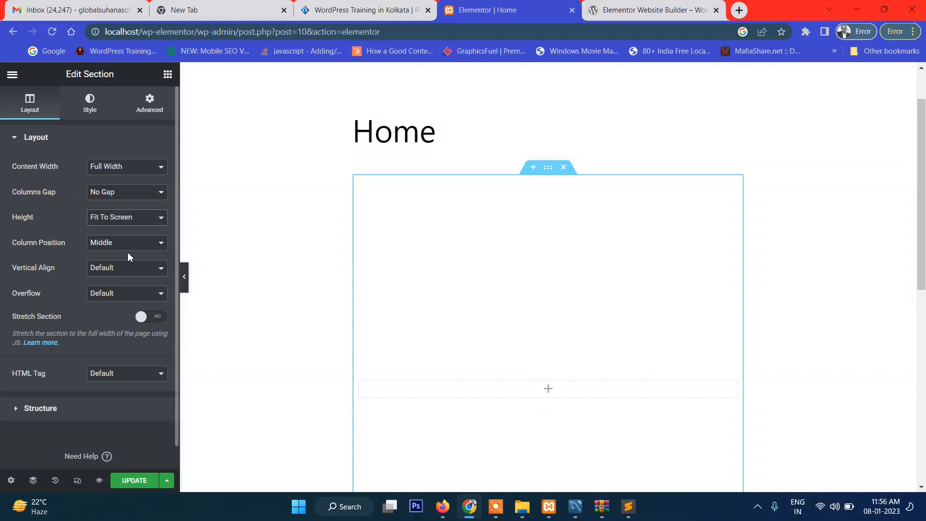
{"action": "scroll", "coordinate": [129, 241], "scroll_direction": "down", "scroll_amount": 1}
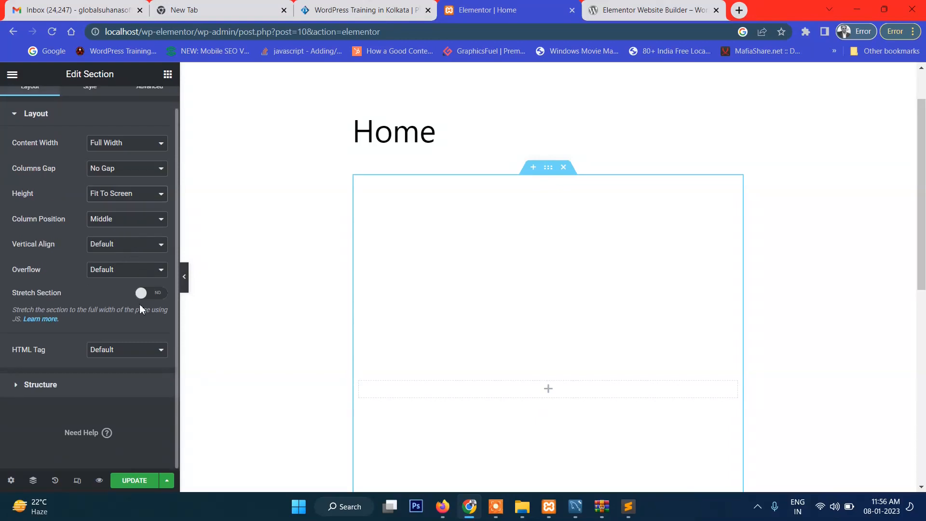
Turn on Stretch Section for the section below the Home title, comparing the page with the option on and off
{"action": "left_click", "coordinate": [158, 295]}
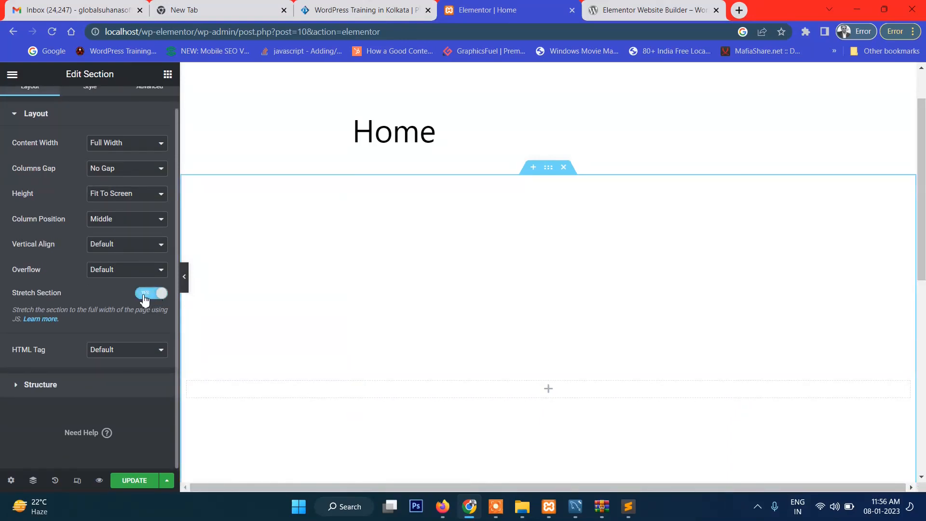
{"action": "left_click", "coordinate": [144, 297]}
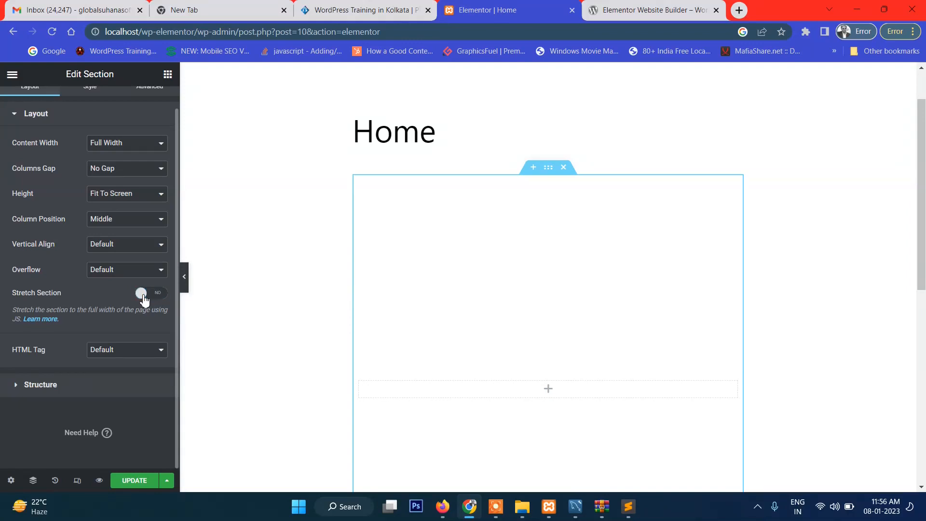
{"action": "left_click", "coordinate": [144, 298]}
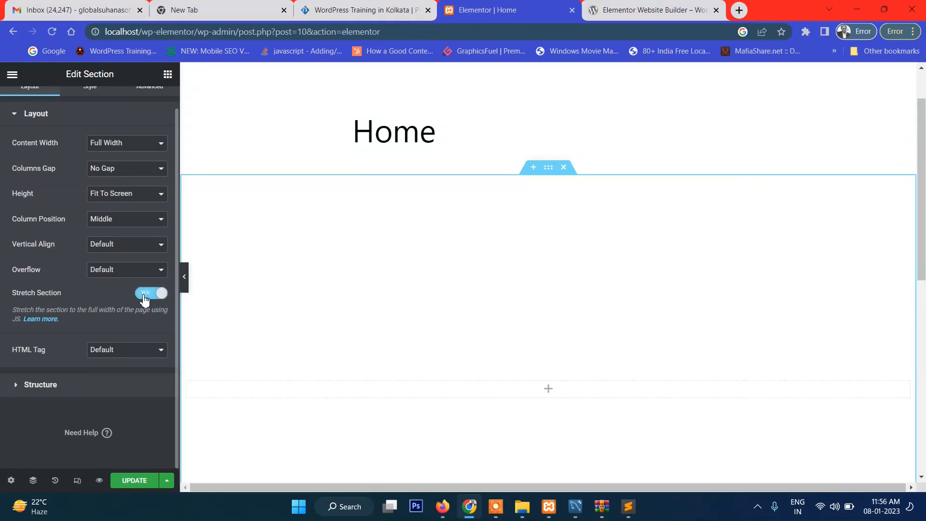
{"action": "scroll", "coordinate": [681, 208], "scroll_direction": "down", "scroll_amount": 3}
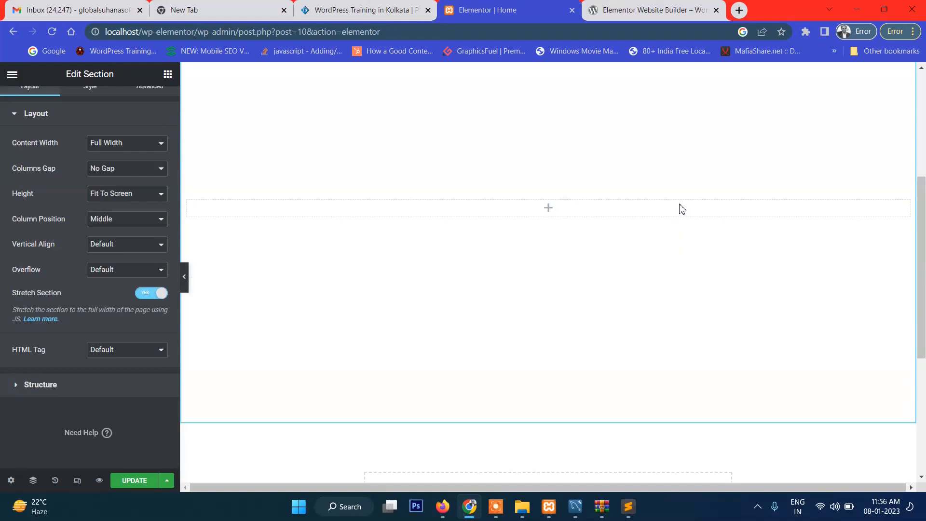
{"action": "scroll", "coordinate": [681, 208], "scroll_direction": "up", "scroll_amount": 2}
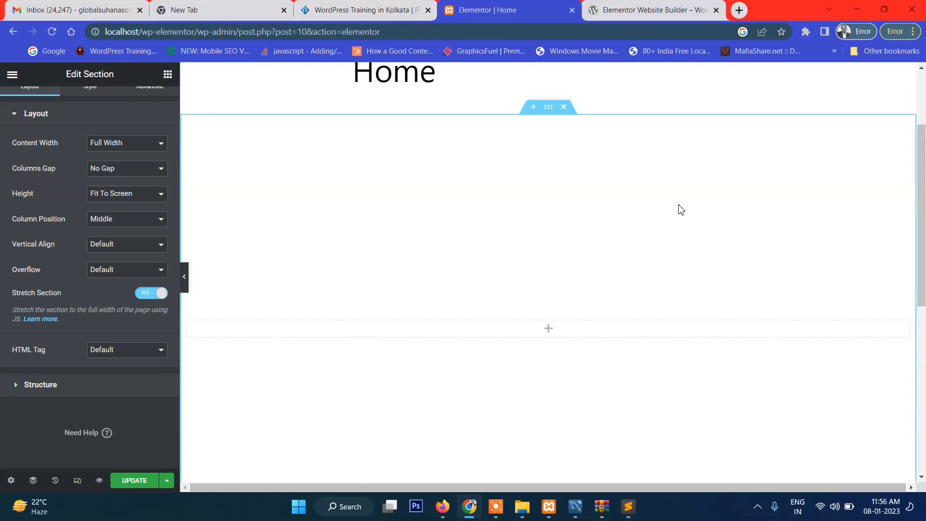
{"action": "left_click", "coordinate": [158, 292]}
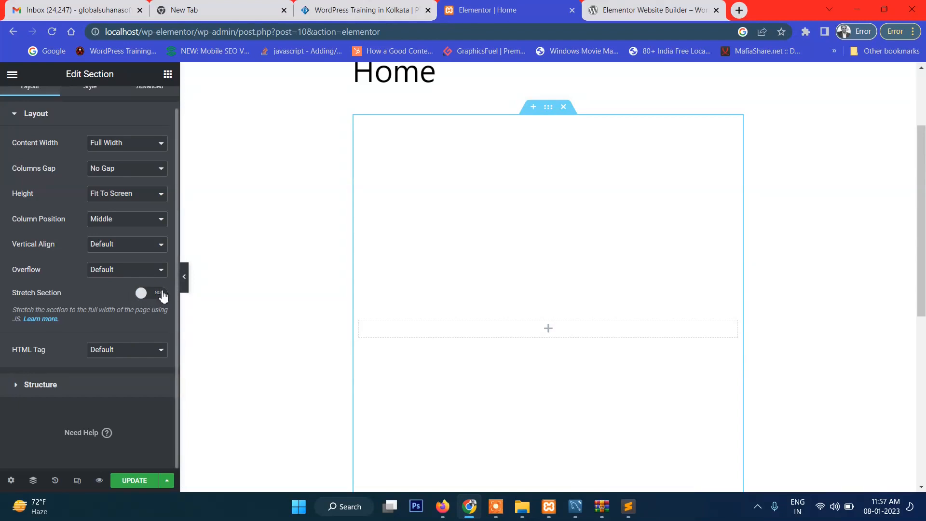
{"action": "scroll", "coordinate": [517, 178], "scroll_direction": "up", "scroll_amount": 1}
{"action": "scroll", "coordinate": [385, 217], "scroll_direction": "down", "scroll_amount": 3}
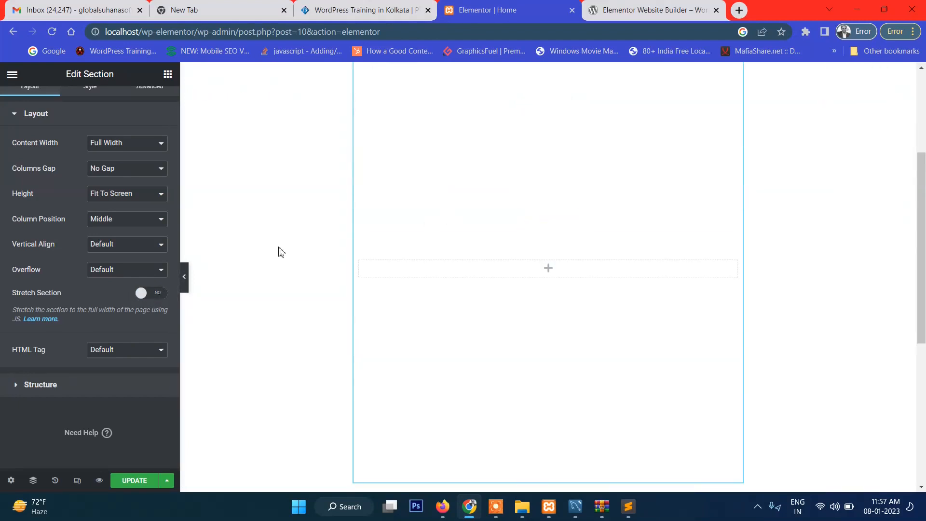
{"action": "left_click", "coordinate": [150, 293]}
{"action": "scroll", "coordinate": [578, 290], "scroll_direction": "up", "scroll_amount": 1}
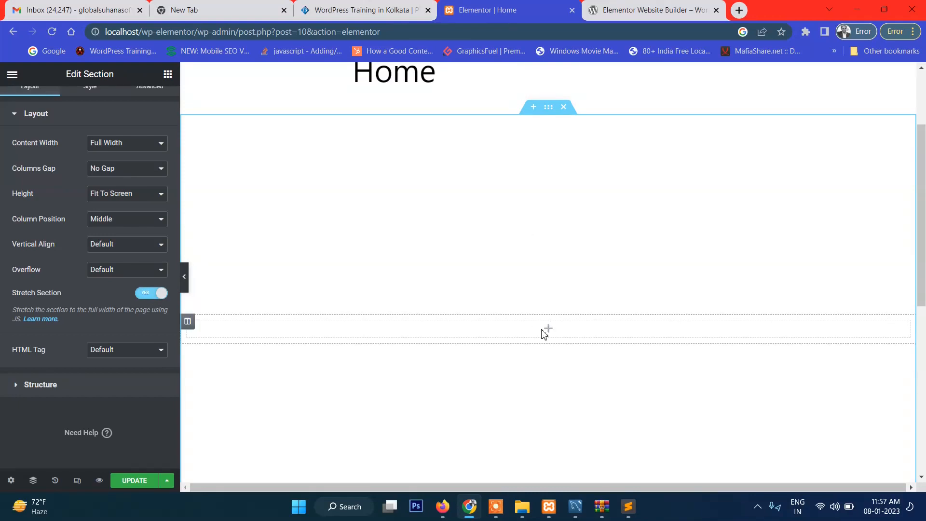
Add an Image widget to the empty column of the stretched section
{"action": "left_click", "coordinate": [547, 332]}
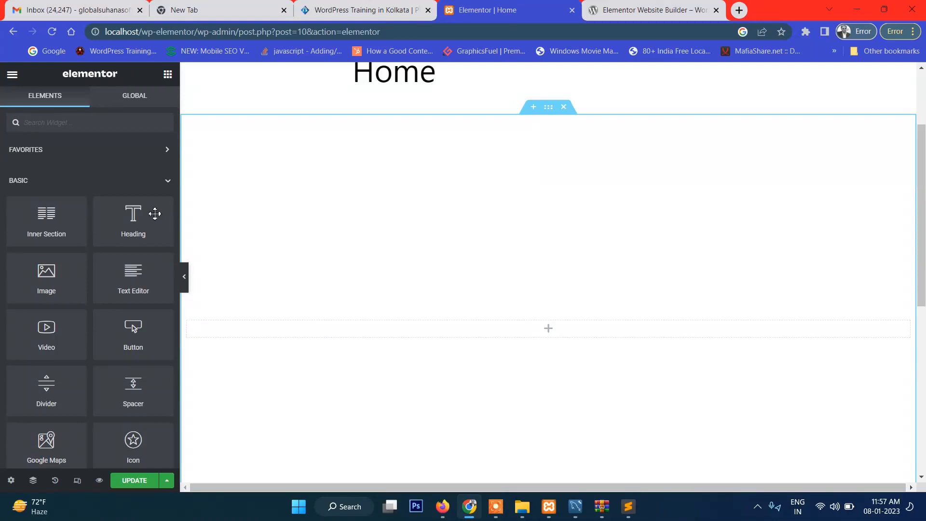
{"action": "left_click_drag", "start_coordinate": [52, 291], "coordinate": [522, 267]}
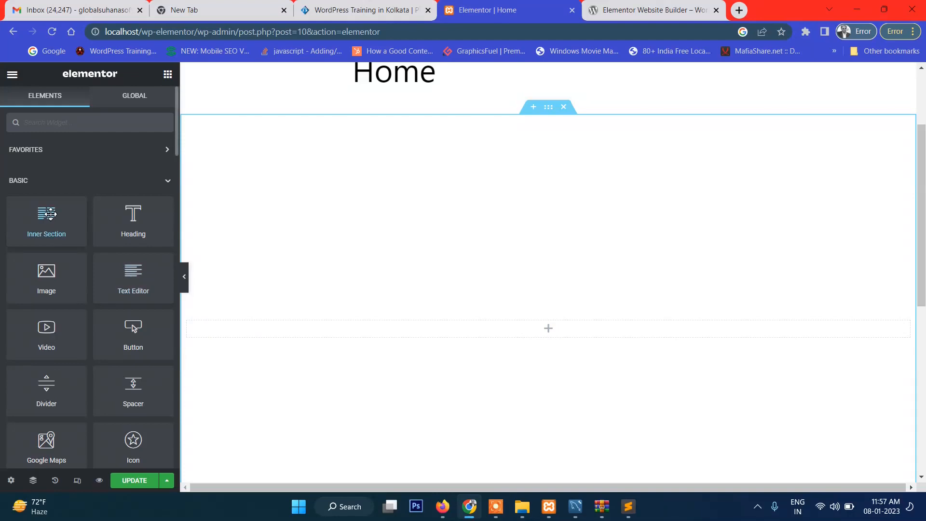
{"action": "left_click_drag", "start_coordinate": [54, 278], "coordinate": [534, 338]}
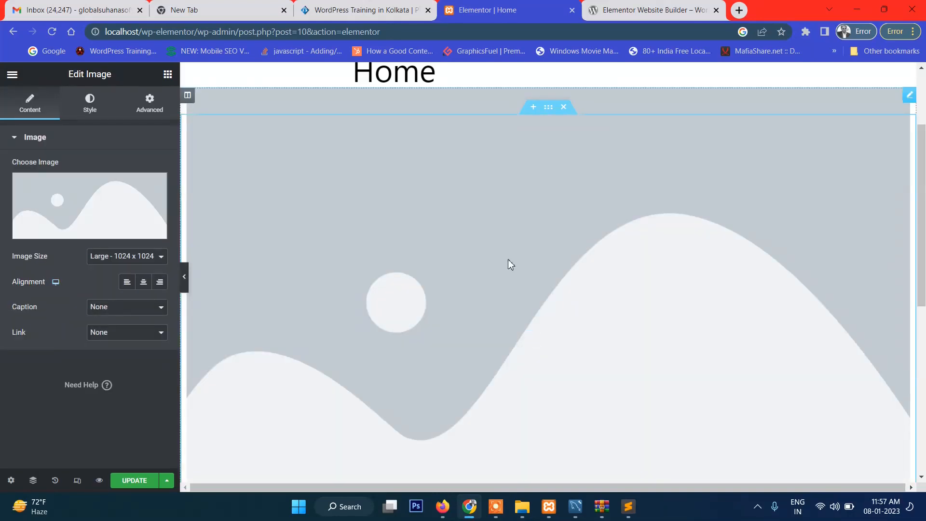
{"action": "scroll", "coordinate": [508, 259], "scroll_direction": "down", "scroll_amount": 8}
{"action": "scroll", "coordinate": [508, 258], "scroll_direction": "up", "scroll_amount": 11}
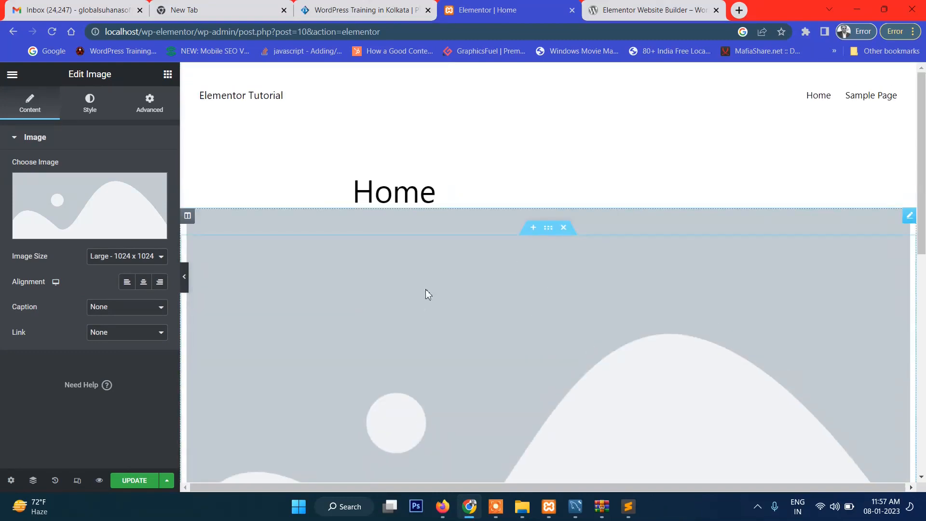
Upload test2.jpg from the Downloads folder and insert it as the Image widget's picture
{"action": "left_click", "coordinate": [104, 200]}
{"action": "left_click", "coordinate": [523, 288]}
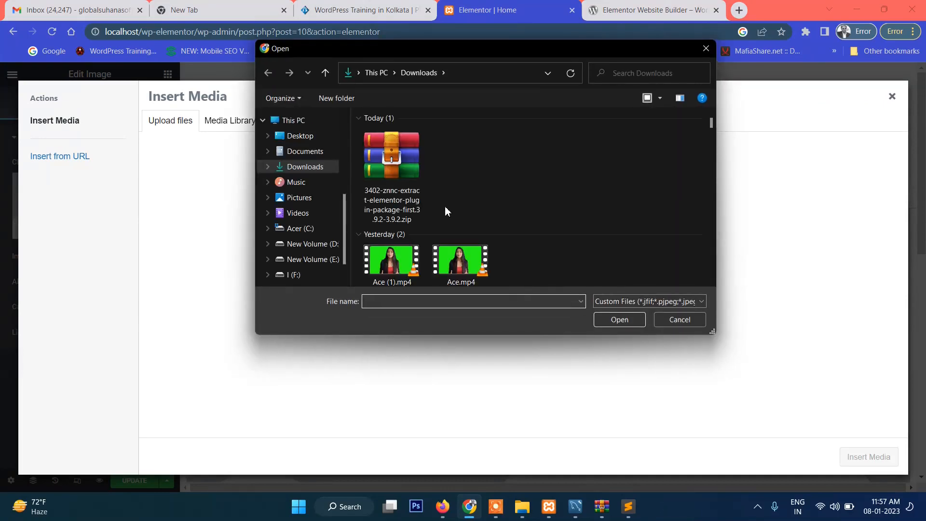
{"action": "scroll", "coordinate": [537, 214], "scroll_direction": "down", "scroll_amount": 5}
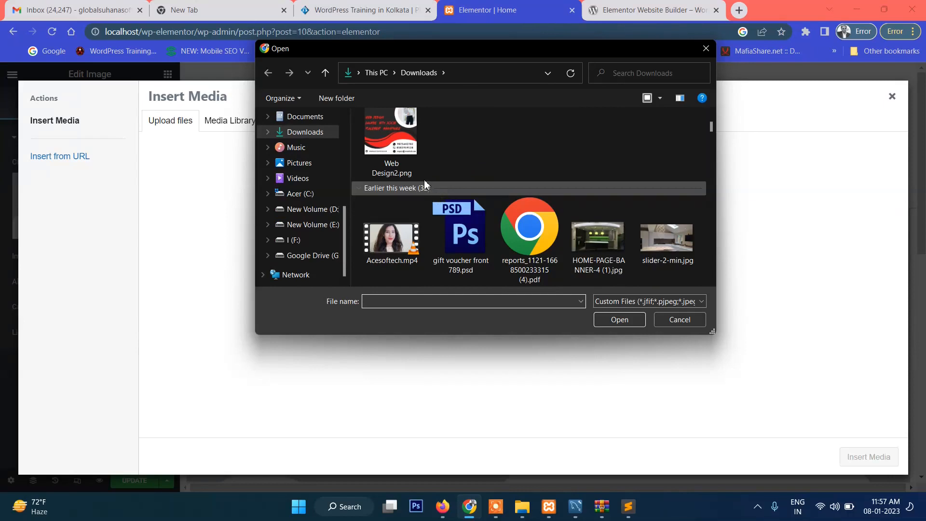
{"action": "scroll", "coordinate": [472, 200], "scroll_direction": "down", "scroll_amount": 5}
{"action": "scroll", "coordinate": [624, 218], "scroll_direction": "down", "scroll_amount": 8}
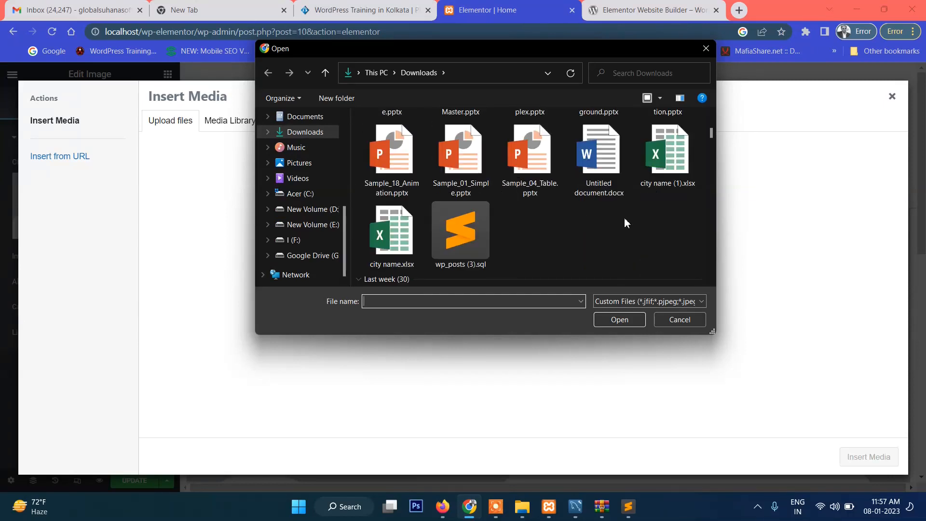
{"action": "scroll", "coordinate": [627, 219], "scroll_direction": "down", "scroll_amount": 3}
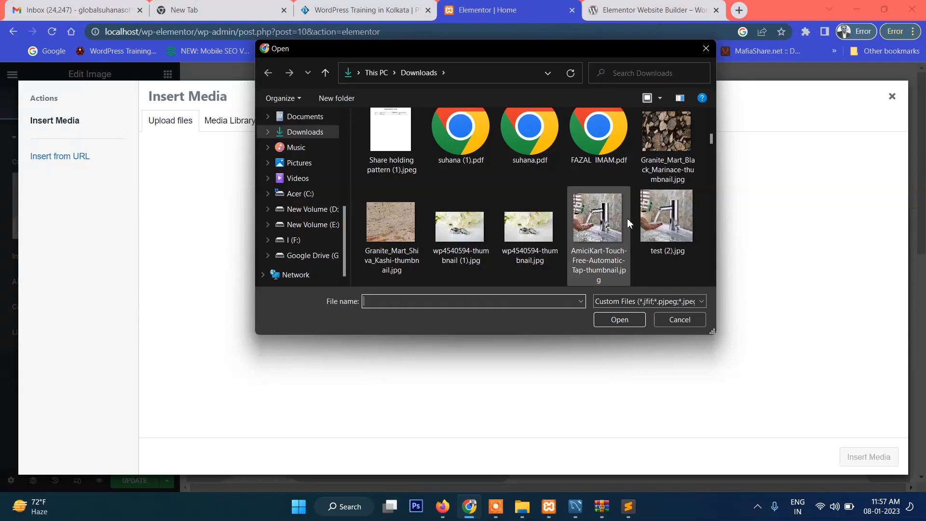
{"action": "scroll", "coordinate": [627, 218], "scroll_direction": "down", "scroll_amount": 2}
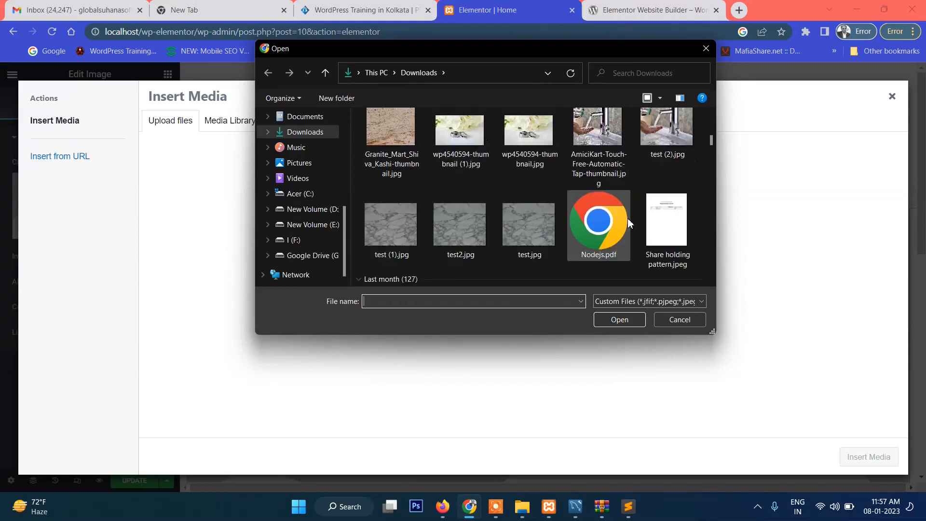
{"action": "left_click", "coordinate": [459, 227]}
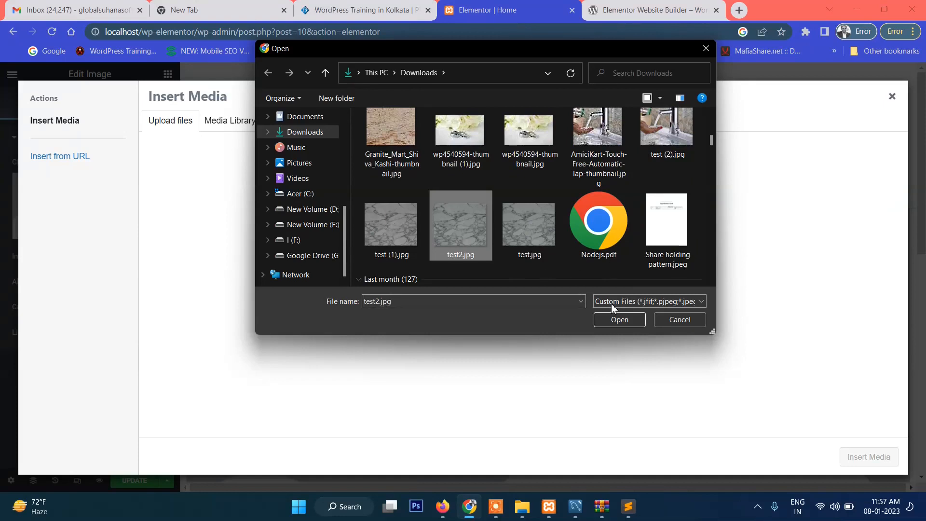
{"action": "left_click", "coordinate": [613, 321]}
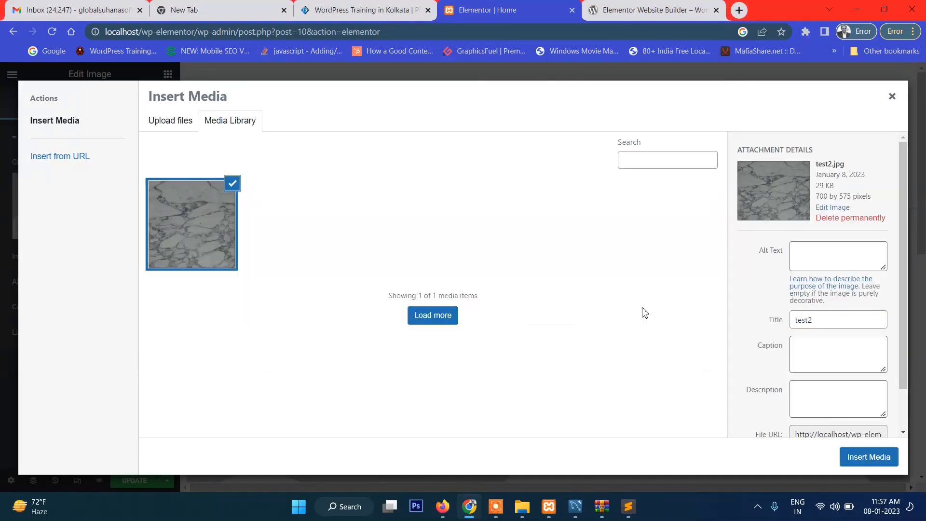
{"action": "left_click", "coordinate": [861, 459]}
Try the Medium - 300 x 300 image size, and set the image size to Medium Large - 768 x 0
{"action": "scroll", "coordinate": [726, 299], "scroll_direction": "down", "scroll_amount": 5}
{"action": "scroll", "coordinate": [550, 300], "scroll_direction": "up", "scroll_amount": 5}
{"action": "scroll", "coordinate": [532, 304], "scroll_direction": "down", "scroll_amount": 3}
{"action": "scroll", "coordinate": [509, 247], "scroll_direction": "down", "scroll_amount": 1}
{"action": "scroll", "coordinate": [509, 248], "scroll_direction": "up", "scroll_amount": 1}
{"action": "scroll", "coordinate": [509, 248], "scroll_direction": "up", "scroll_amount": 3}
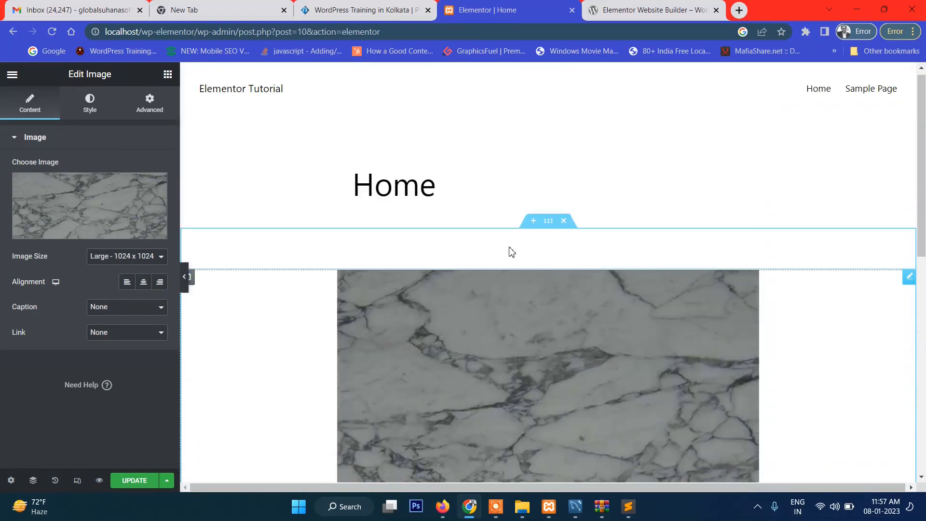
{"action": "scroll", "coordinate": [510, 250], "scroll_direction": "down", "scroll_amount": 2}
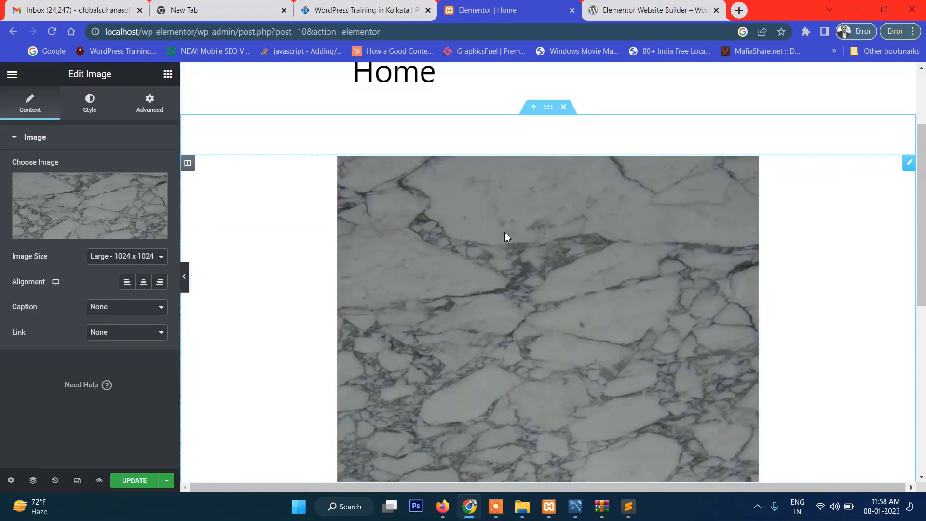
{"action": "left_click", "coordinate": [130, 256]}
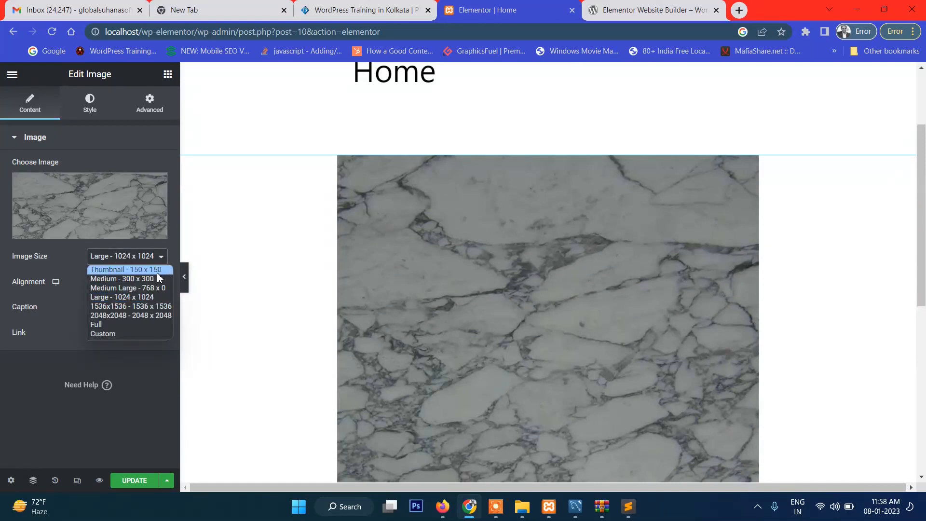
{"action": "left_click", "coordinate": [147, 297]}
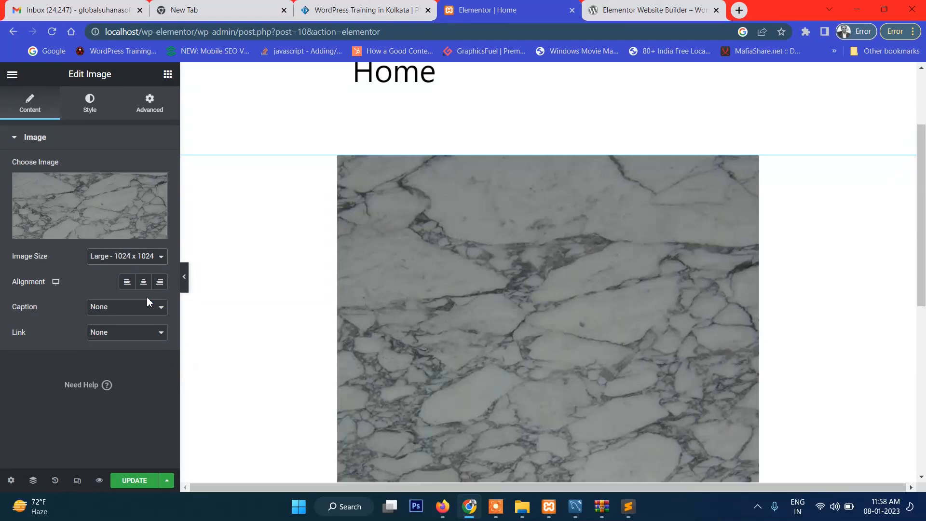
{"action": "left_click", "coordinate": [144, 256]}
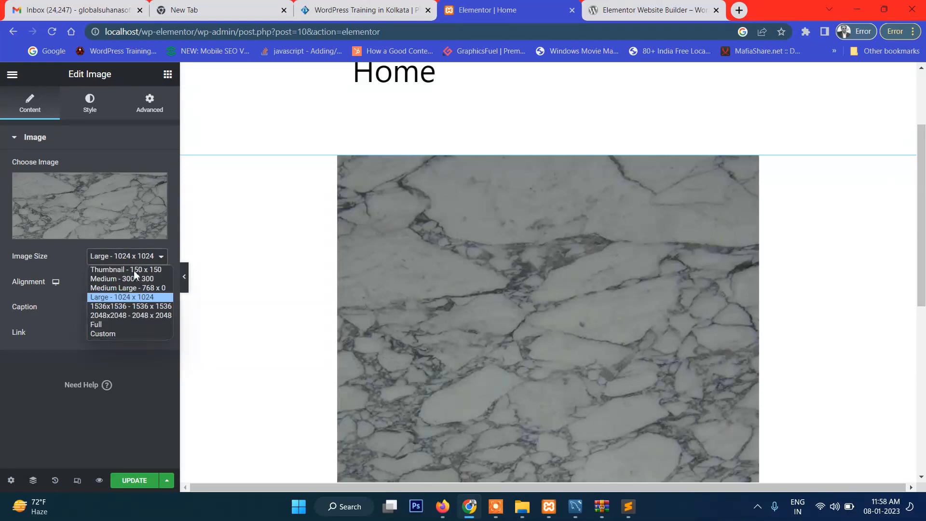
{"action": "left_click", "coordinate": [135, 277]}
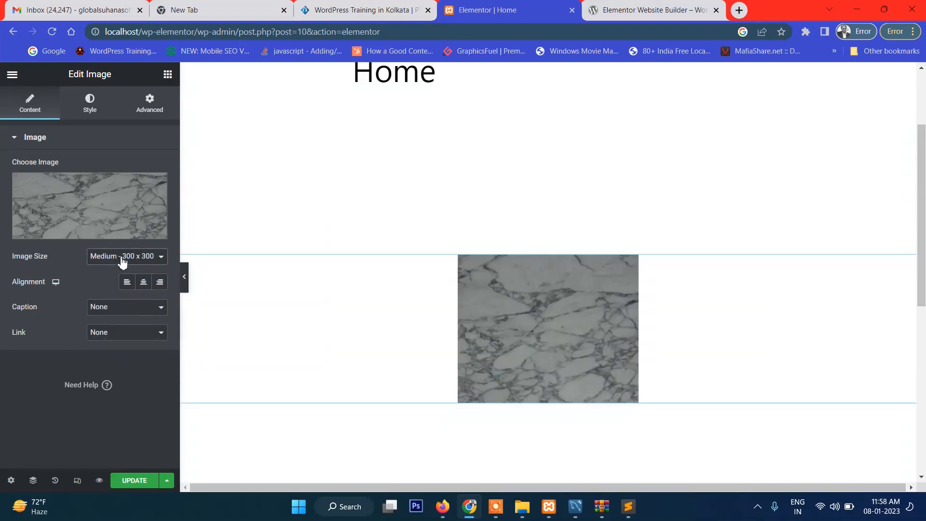
{"action": "left_click", "coordinate": [122, 262]}
{"action": "left_click", "coordinate": [120, 291]}
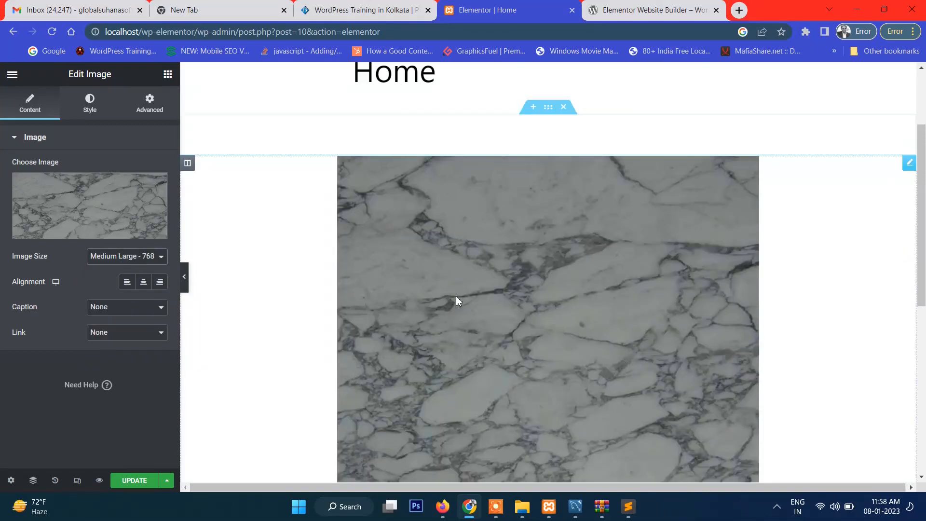
Update the Home page with the inserted image and open a preview of the changes
{"action": "scroll", "coordinate": [698, 270], "scroll_direction": "down", "scroll_amount": 5}
{"action": "scroll", "coordinate": [613, 285], "scroll_direction": "up", "scroll_amount": 5}
{"action": "scroll", "coordinate": [614, 288], "scroll_direction": "up", "scroll_amount": 3}
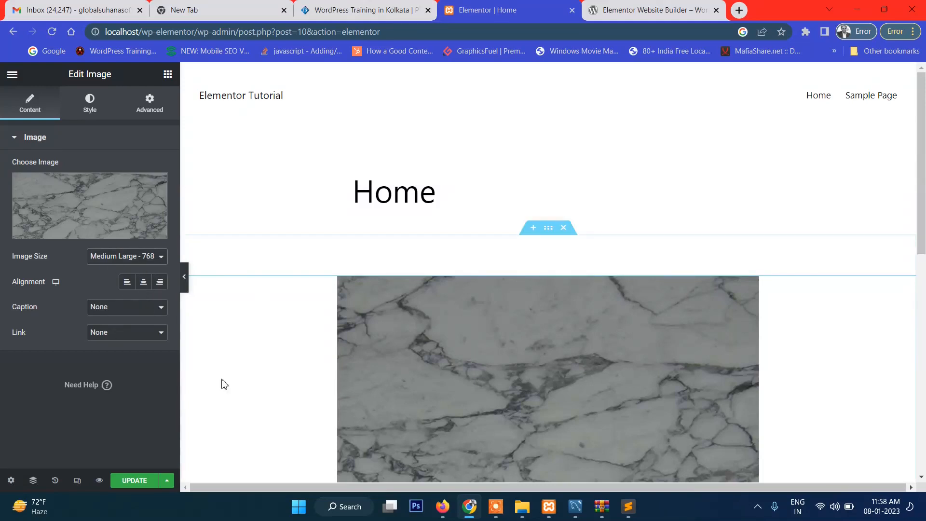
{"action": "scroll", "coordinate": [429, 306], "scroll_direction": "down", "scroll_amount": 5}
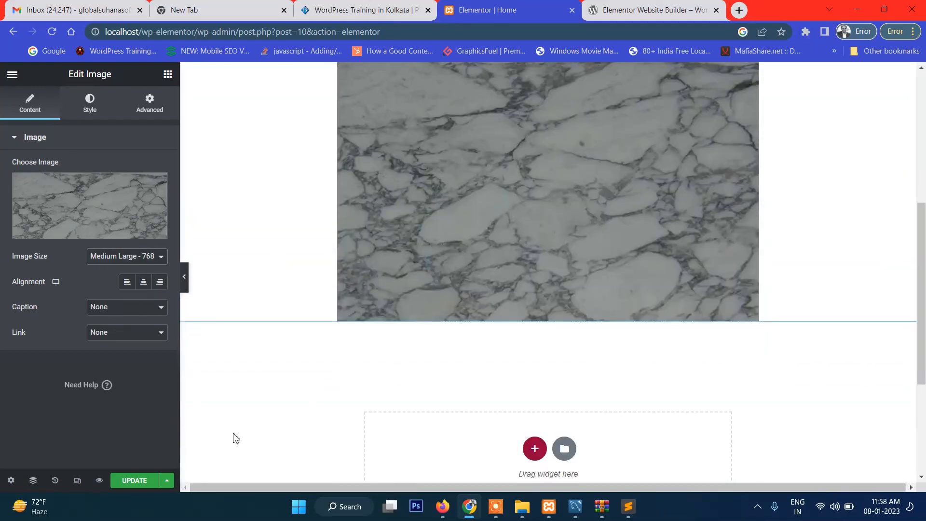
{"action": "left_click", "coordinate": [129, 480]}
{"action": "scroll", "coordinate": [423, 293], "scroll_direction": "up", "scroll_amount": 5}
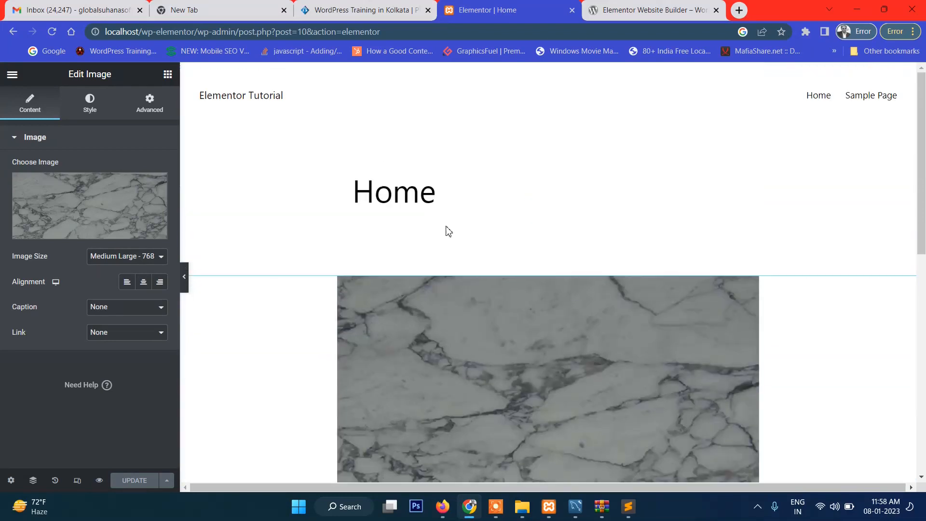
{"action": "scroll", "coordinate": [459, 189], "scroll_direction": "down", "scroll_amount": 5}
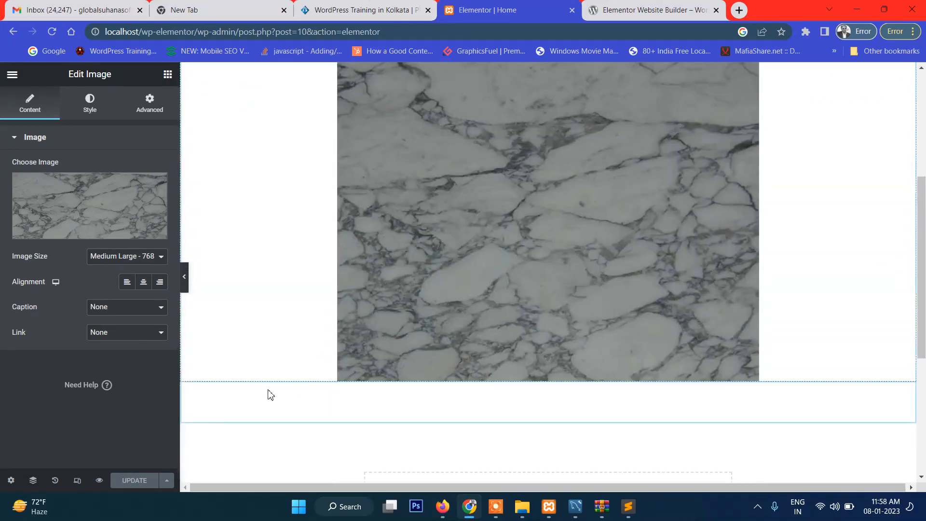
{"action": "left_click", "coordinate": [99, 480]}
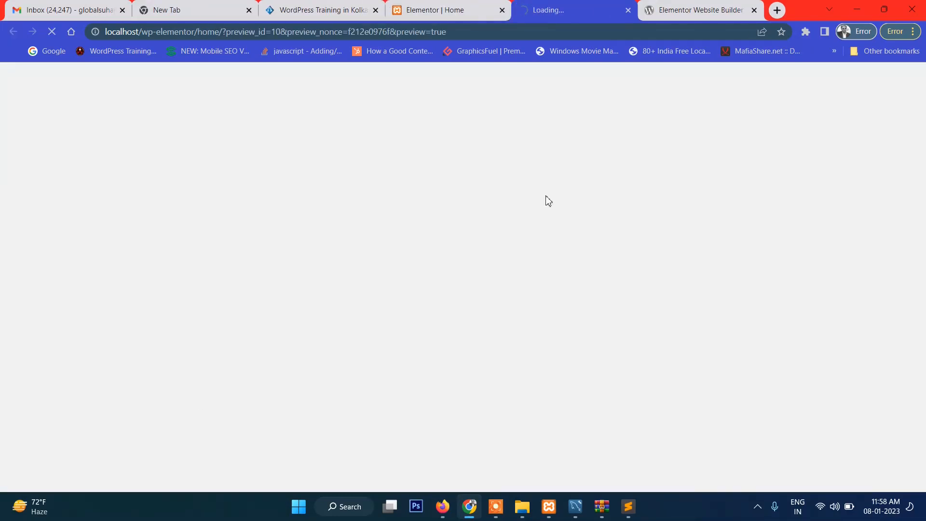
Examine the marble image's width and the overall layout on the previewed Home page, from header to footer
{"action": "scroll", "coordinate": [620, 211], "scroll_direction": "down", "scroll_amount": 9}
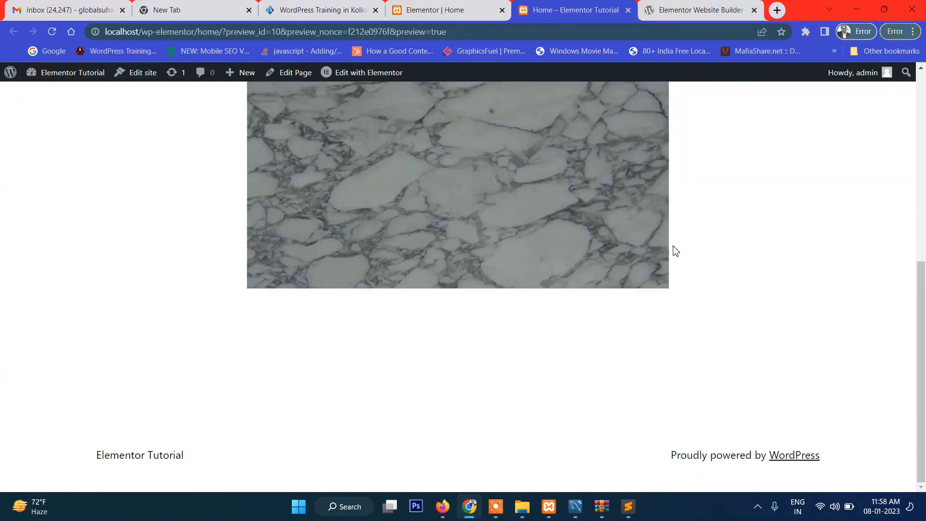
{"action": "scroll", "coordinate": [675, 250], "scroll_direction": "up", "scroll_amount": 8}
{"action": "left_click_drag", "start_coordinate": [253, 225], "coordinate": [735, 247]}
{"action": "left_click", "coordinate": [737, 247]}
{"action": "scroll", "coordinate": [737, 246], "scroll_direction": "down", "scroll_amount": 8}
{"action": "scroll", "coordinate": [739, 249], "scroll_direction": "up", "scroll_amount": 8}
{"action": "scroll", "coordinate": [739, 249], "scroll_direction": "down", "scroll_amount": 8}
{"action": "scroll", "coordinate": [740, 249], "scroll_direction": "up", "scroll_amount": 8}
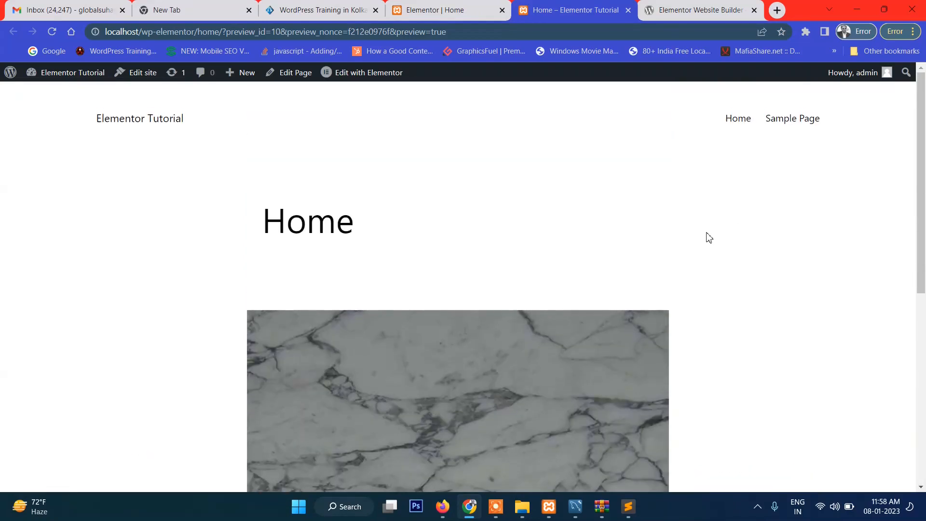
{"action": "scroll", "coordinate": [665, 217], "scroll_direction": "down", "scroll_amount": 8}
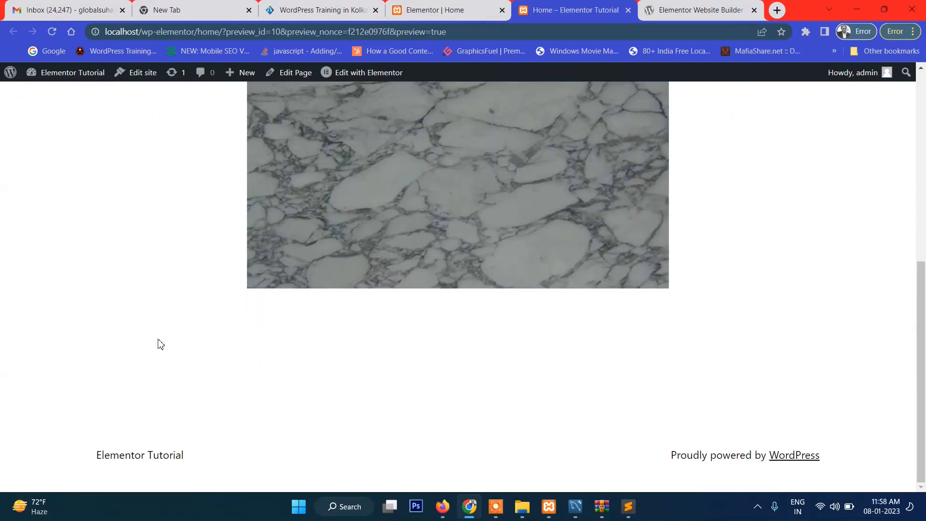
{"action": "scroll", "coordinate": [759, 285], "scroll_direction": "up", "scroll_amount": 8}
{"action": "scroll", "coordinate": [758, 285], "scroll_direction": "down", "scroll_amount": 8}
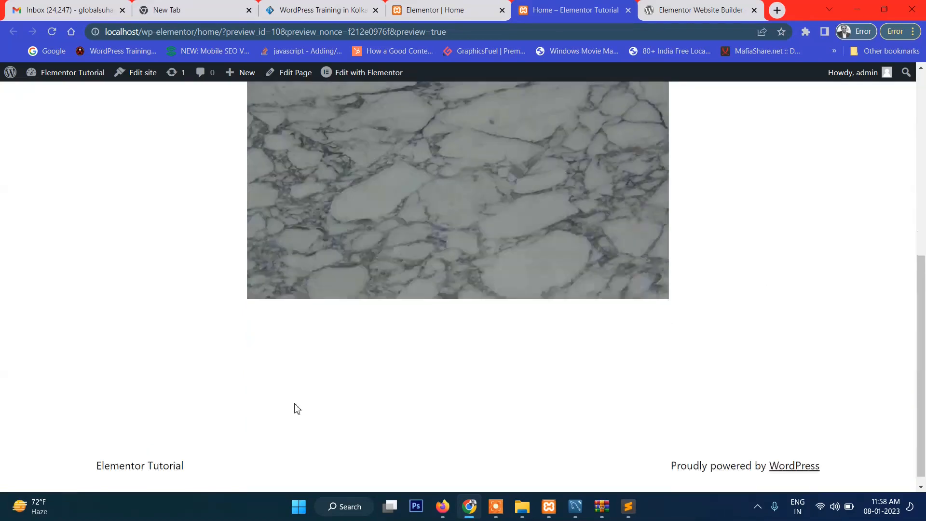
Open Elementor's Site Settings for the Home page from its preview
{"action": "scroll", "coordinate": [539, 328], "scroll_direction": "up", "scroll_amount": 8}
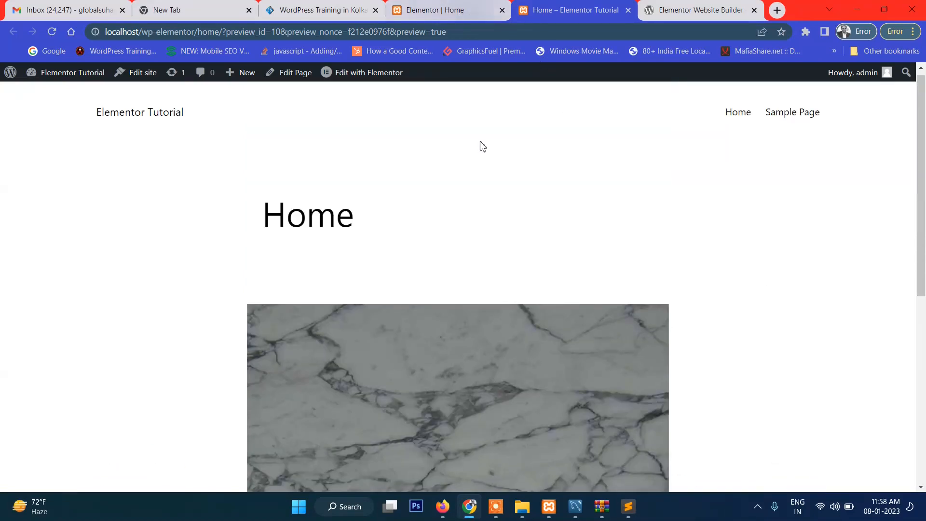
{"action": "mouse_move", "coordinate": [357, 78]}
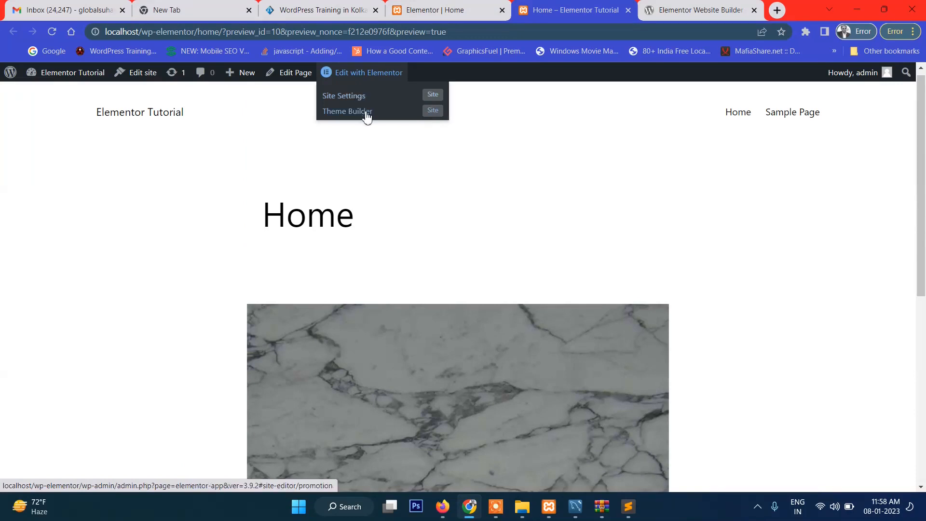
{"action": "left_click", "coordinate": [363, 96]}
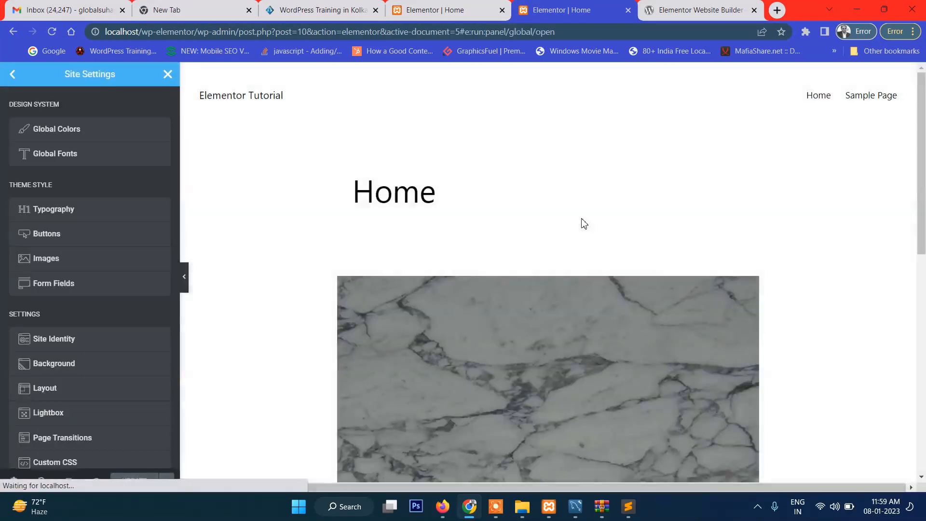
{"action": "scroll", "coordinate": [601, 227], "scroll_direction": "down", "scroll_amount": 5}
{"action": "scroll", "coordinate": [603, 227], "scroll_direction": "down", "scroll_amount": 5}
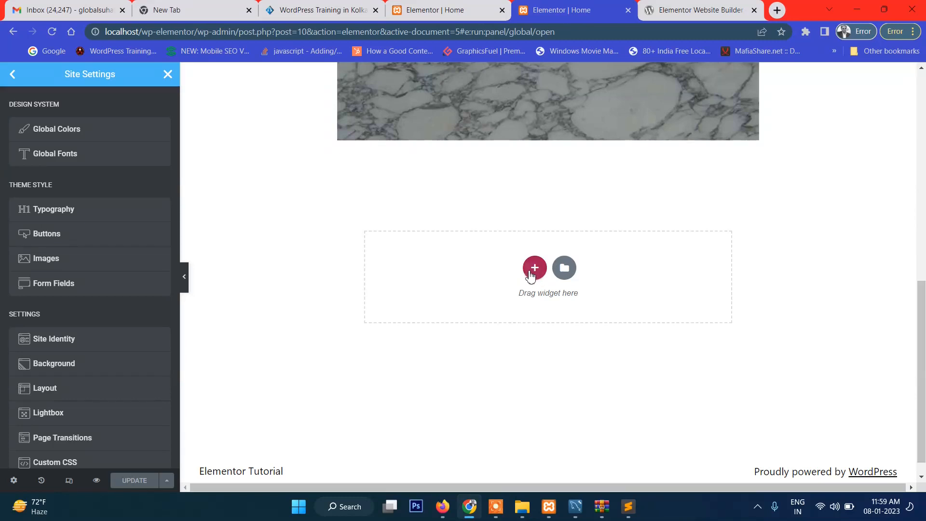
{"action": "scroll", "coordinate": [525, 250], "scroll_direction": "up", "scroll_amount": 2}
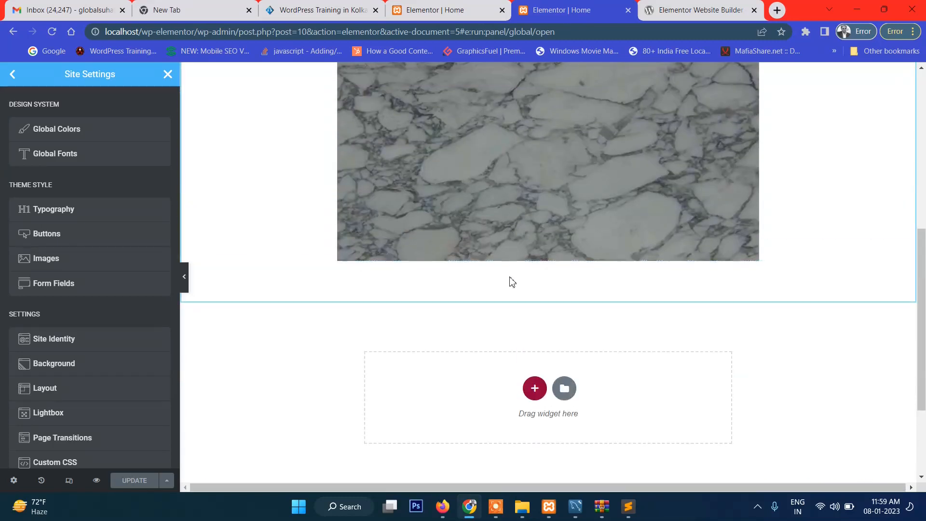
{"action": "scroll", "coordinate": [537, 309], "scroll_direction": "up", "scroll_amount": 5}
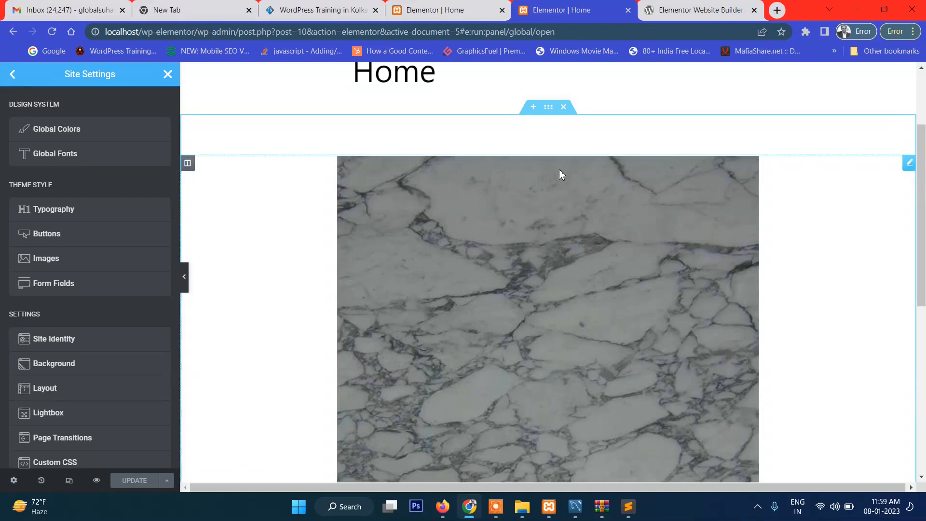
{"action": "scroll", "coordinate": [560, 169], "scroll_direction": "down", "scroll_amount": 10}
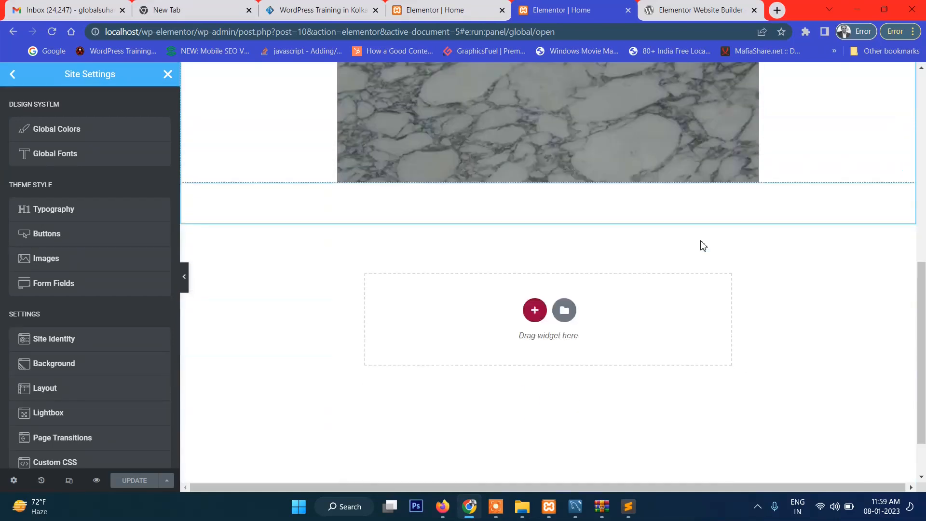
Try to add a three-column section below the marble image, and return to the widget list
{"action": "left_click", "coordinate": [534, 268]}
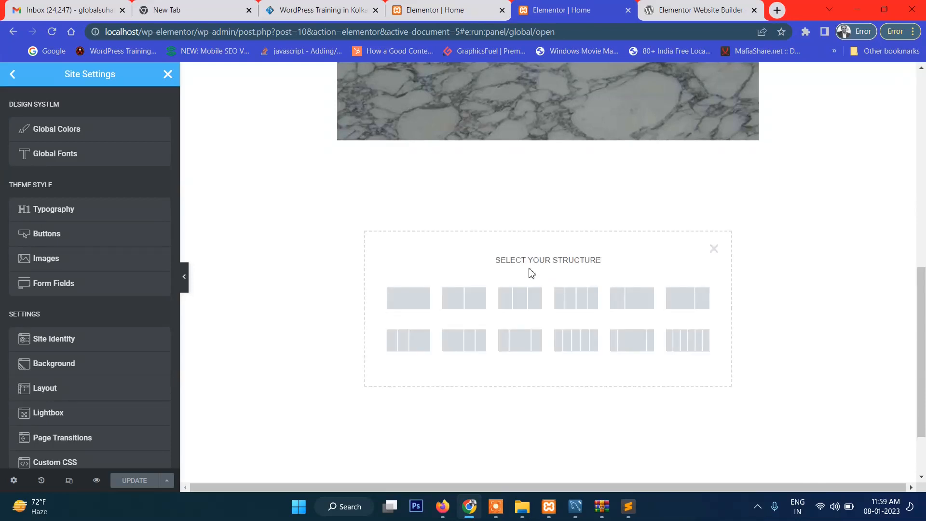
{"action": "left_click", "coordinate": [530, 304]}
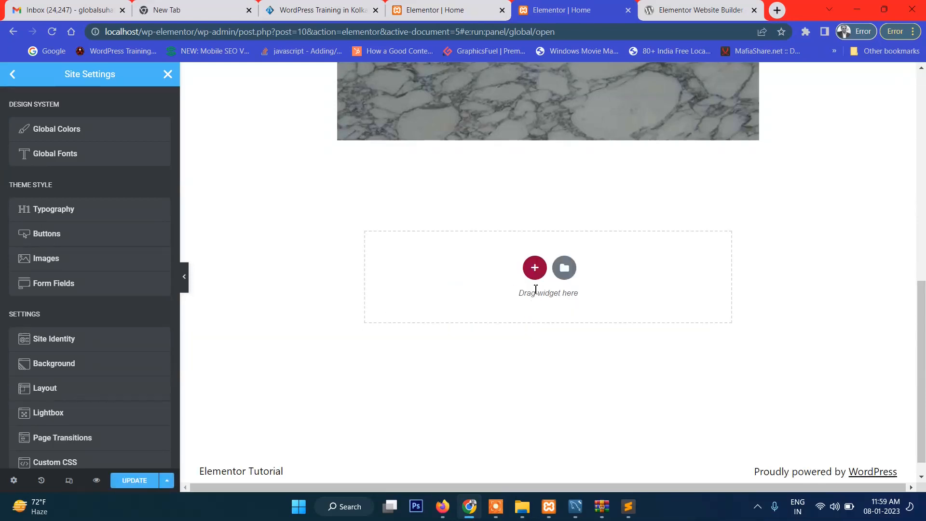
{"action": "scroll", "coordinate": [497, 193], "scroll_direction": "down", "scroll_amount": 1}
{"action": "scroll", "coordinate": [498, 164], "scroll_direction": "up", "scroll_amount": 3}
{"action": "scroll", "coordinate": [527, 291], "scroll_direction": "down", "scroll_amount": 4}
{"action": "scroll", "coordinate": [529, 289], "scroll_direction": "up", "scroll_amount": 3}
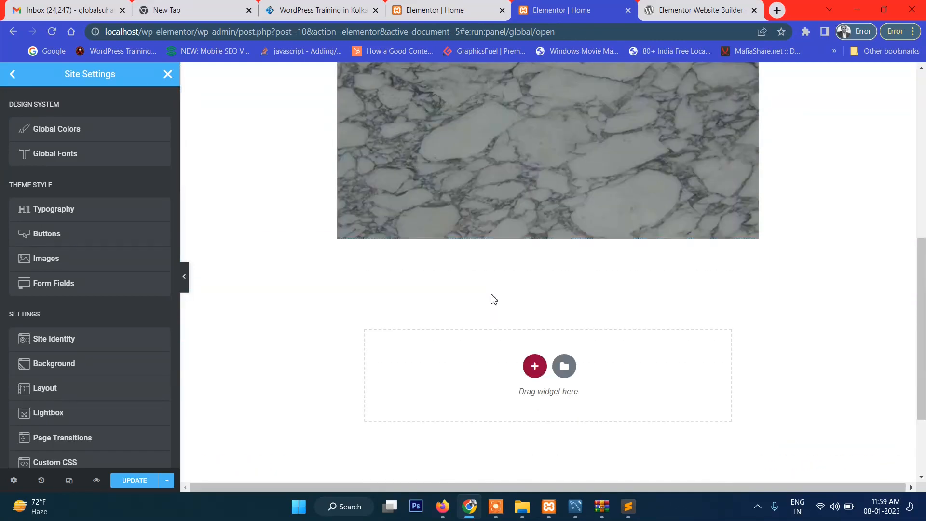
{"action": "left_click", "coordinate": [534, 367]}
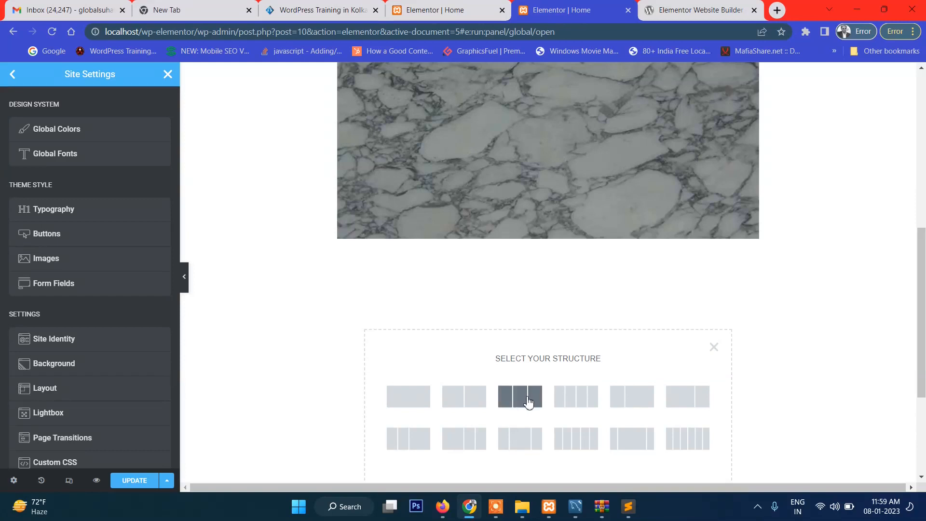
{"action": "left_click", "coordinate": [527, 402]}
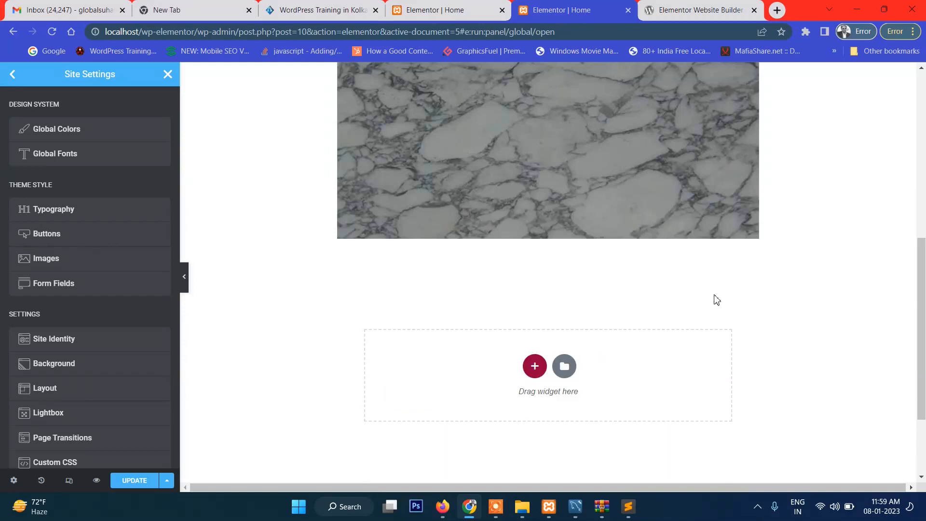
{"action": "scroll", "coordinate": [714, 295], "scroll_direction": "down", "scroll_amount": 10}
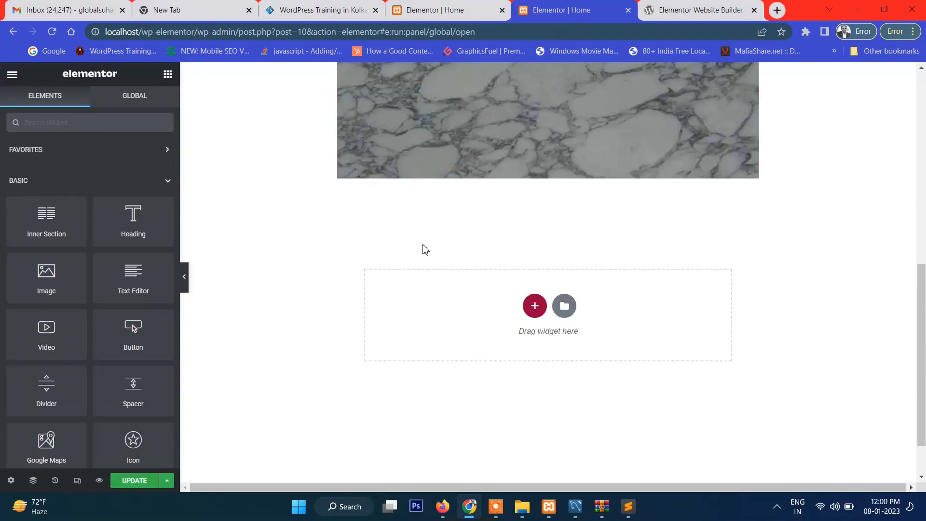
Try out an Inner Section below the marble image and delete it again
{"action": "left_click_drag", "start_coordinate": [43, 220], "coordinate": [569, 307]}
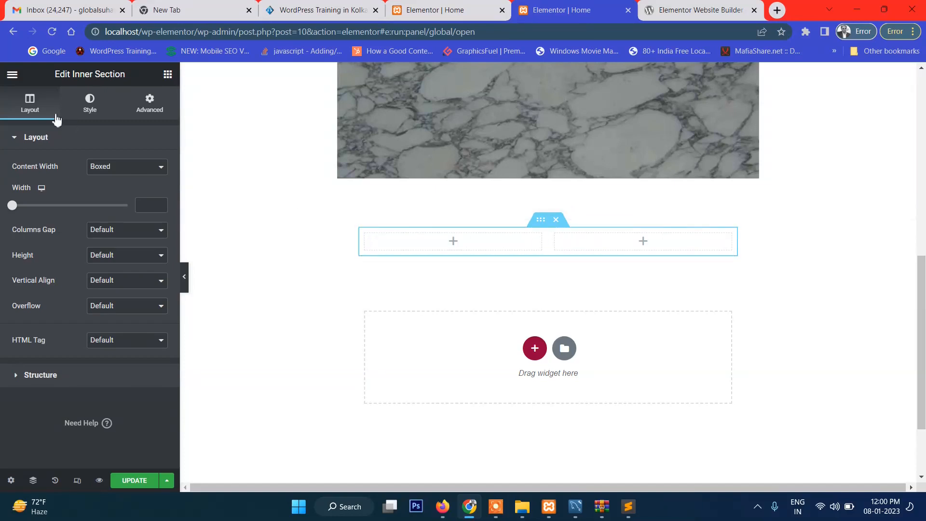
{"action": "left_click", "coordinate": [31, 116]}
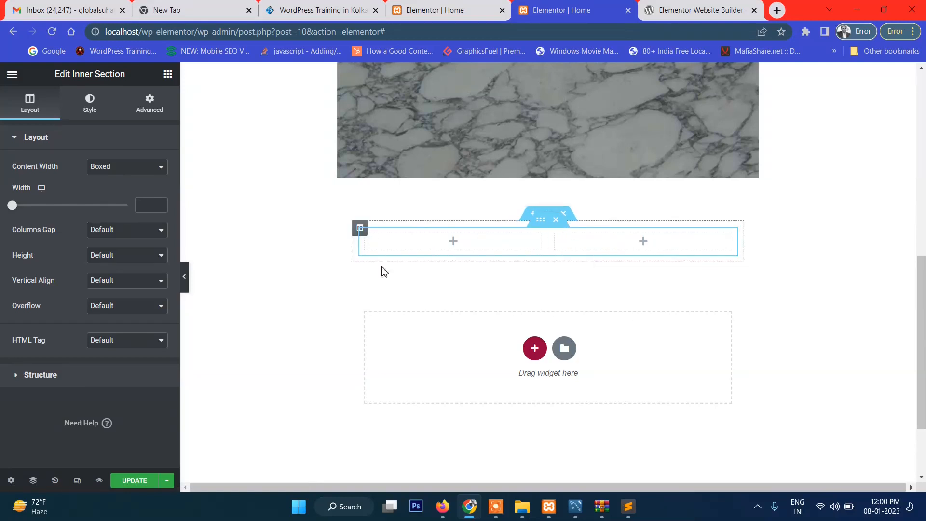
{"action": "key", "text": "Delete"}
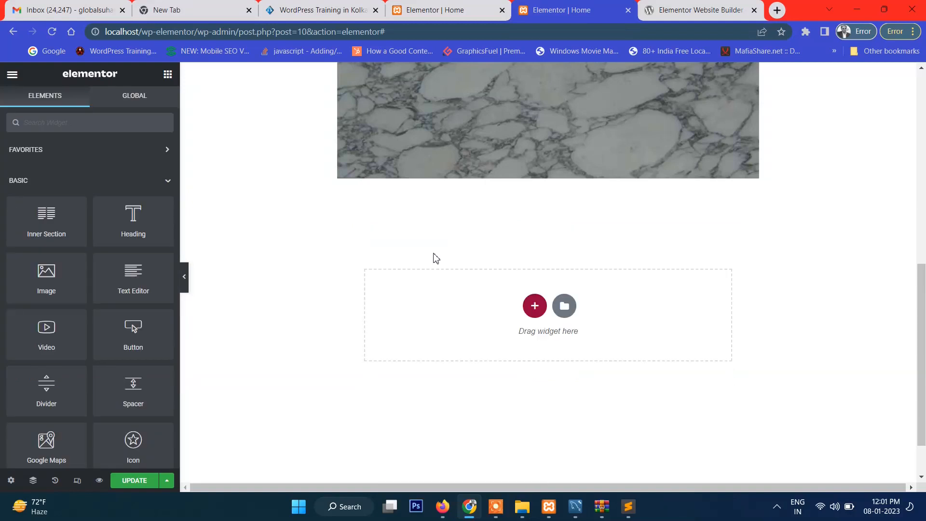
Create a one-column section below the marble image and add a Heading widget reading "Welcome to My website"
{"action": "left_click_drag", "start_coordinate": [35, 249], "coordinate": [581, 321]}
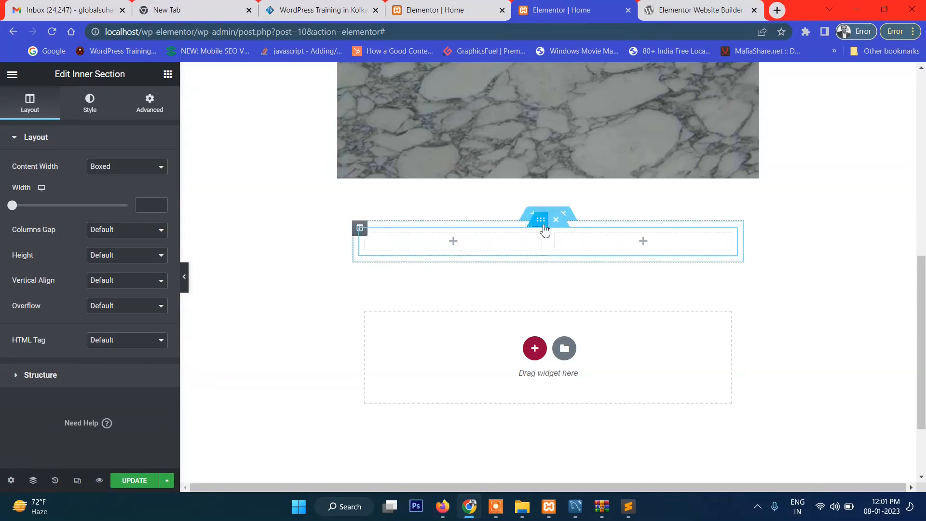
{"action": "key", "text": "Delete"}
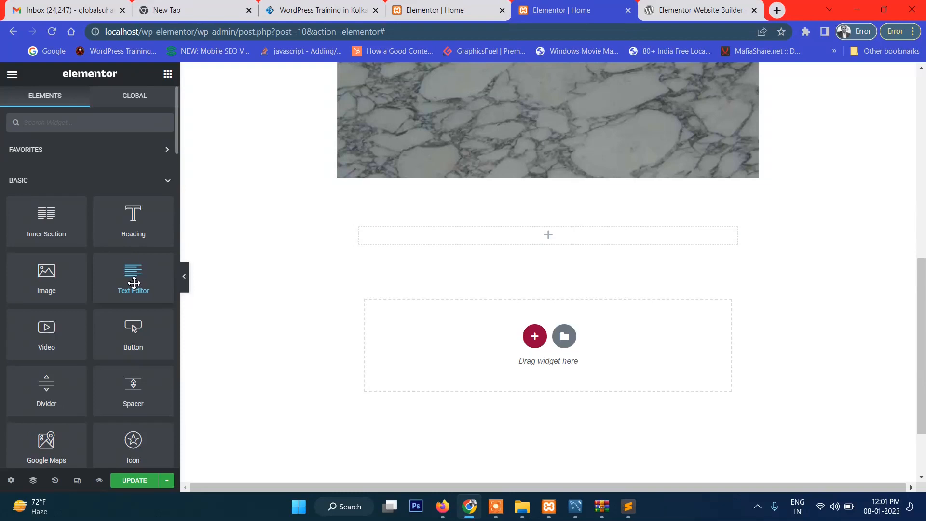
{"action": "left_click_drag", "start_coordinate": [133, 219], "coordinate": [531, 232]}
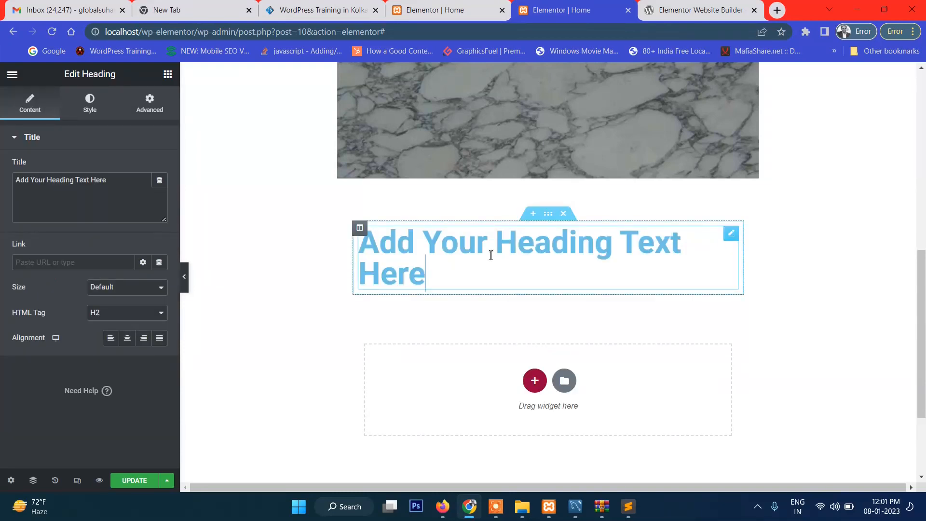
{"action": "key", "text": "ctrl+a"}
{"action": "type", "text": "Welco"}
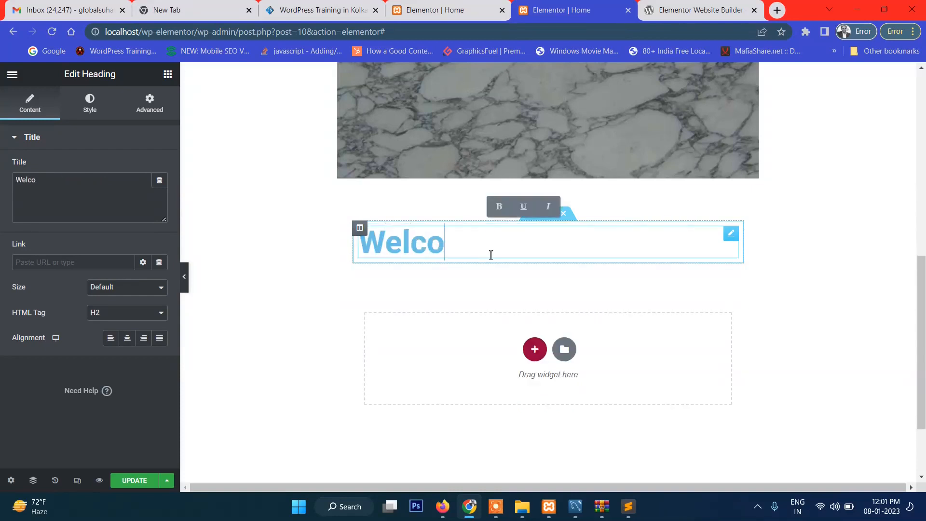
{"action": "type", "text": "me to My websie"}
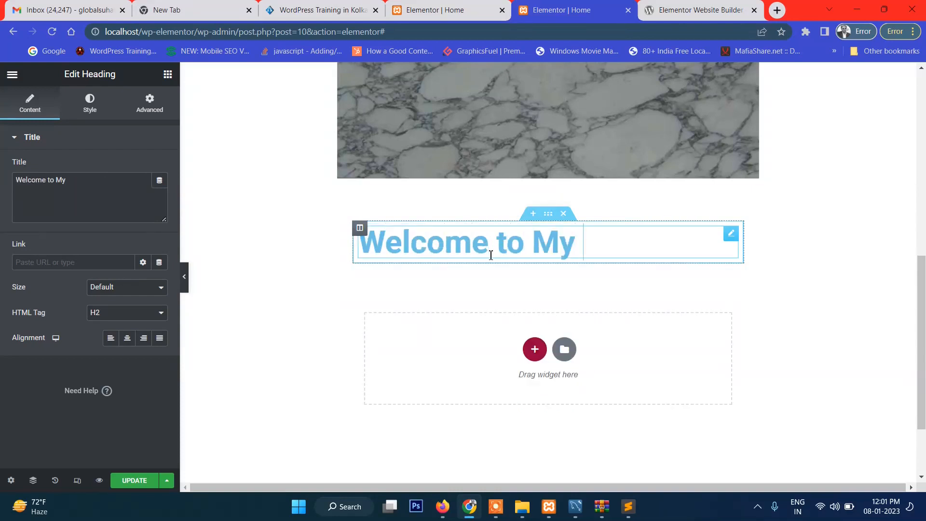
{"action": "key", "text": "BackSpace"}
{"action": "type", "text": "te"}
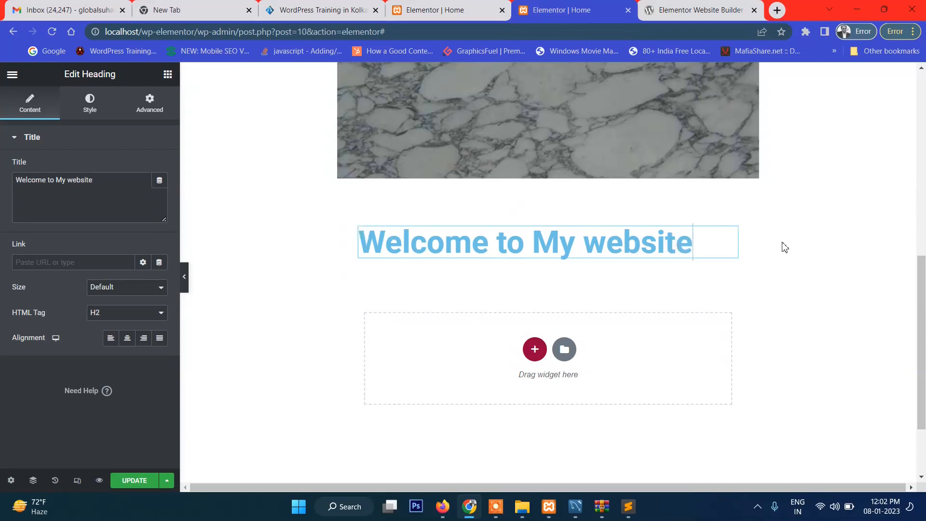
{"action": "left_click", "coordinate": [785, 247]}
Insert a section with three equal columns between the marble image and the "Welcome to My website" heading
{"action": "scroll", "coordinate": [785, 247], "scroll_direction": "down", "scroll_amount": 2}
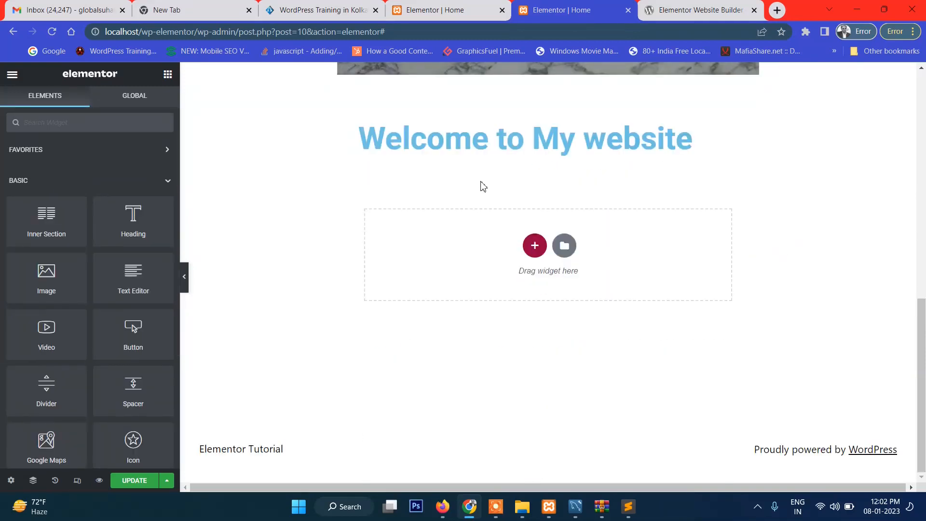
{"action": "scroll", "coordinate": [496, 233], "scroll_direction": "up", "scroll_amount": 1}
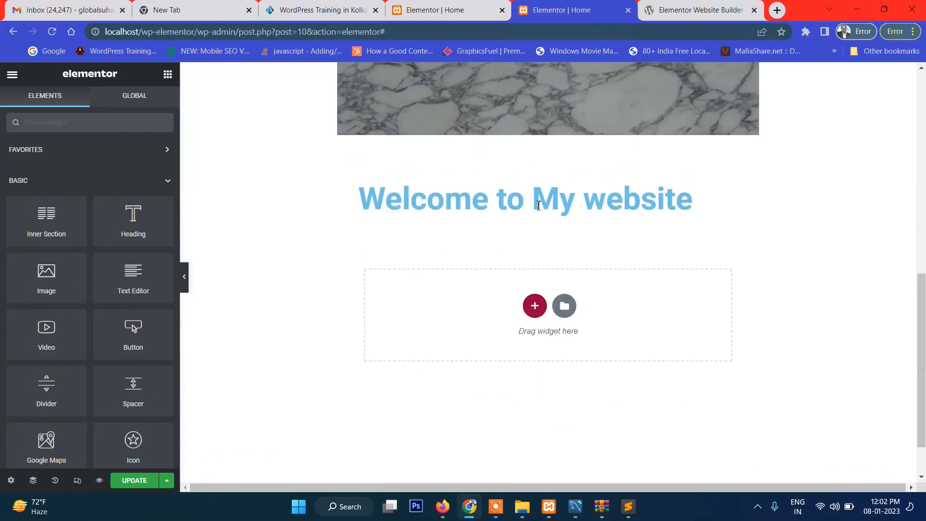
{"action": "scroll", "coordinate": [619, 223], "scroll_direction": "down", "scroll_amount": 1}
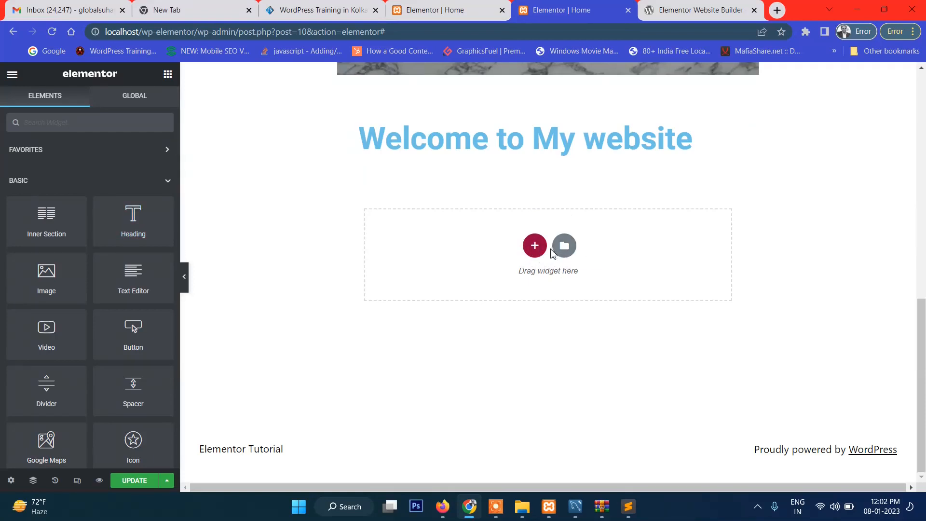
{"action": "left_click", "coordinate": [534, 246]}
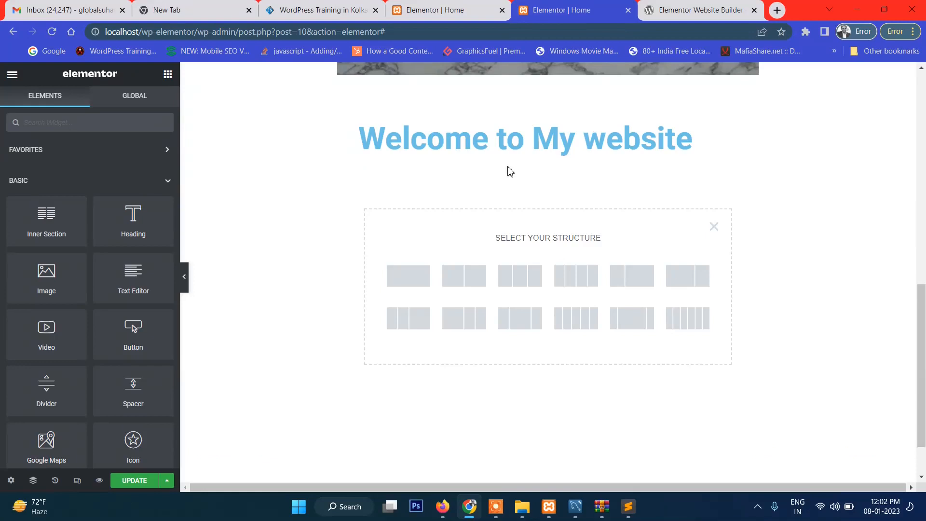
{"action": "left_click", "coordinate": [495, 138]}
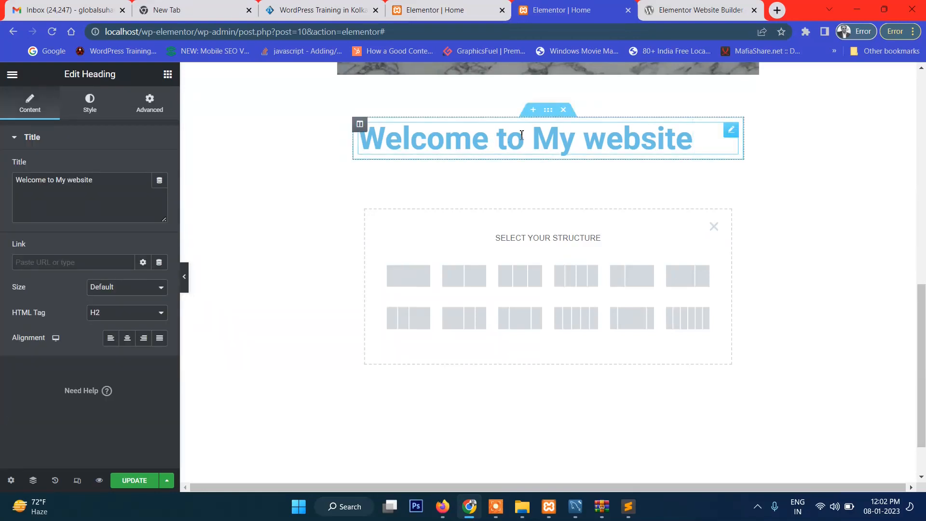
{"action": "left_click", "coordinate": [532, 111]}
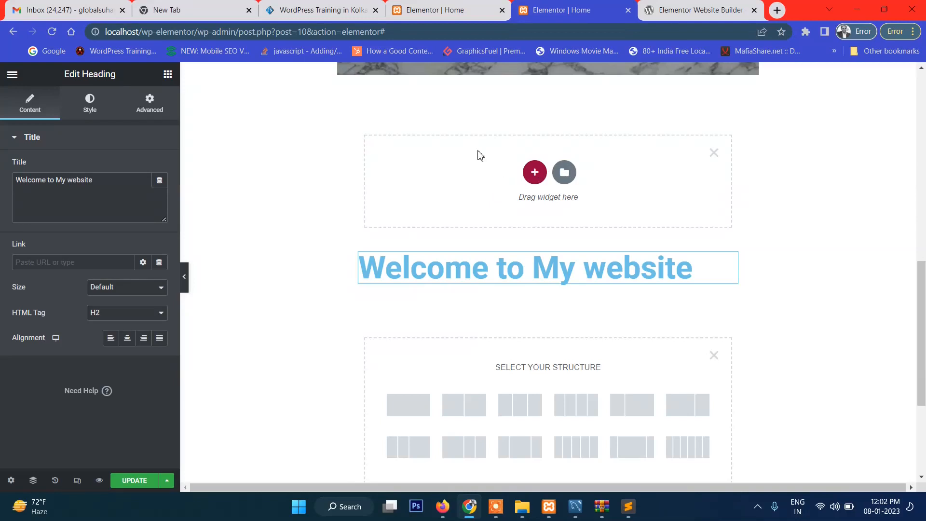
{"action": "scroll", "coordinate": [617, 191], "scroll_direction": "up", "scroll_amount": 5}
{"action": "scroll", "coordinate": [616, 202], "scroll_direction": "down", "scroll_amount": 4}
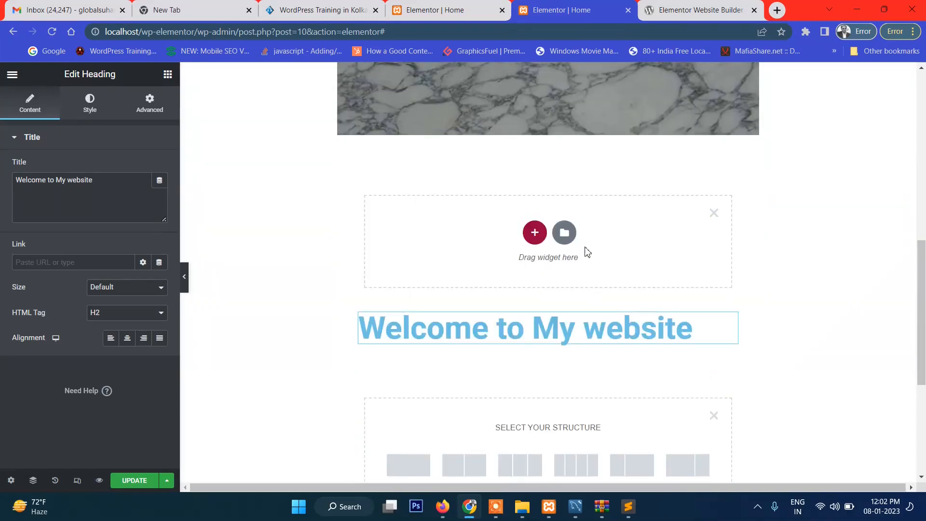
{"action": "scroll", "coordinate": [539, 239], "scroll_direction": "down", "scroll_amount": 1}
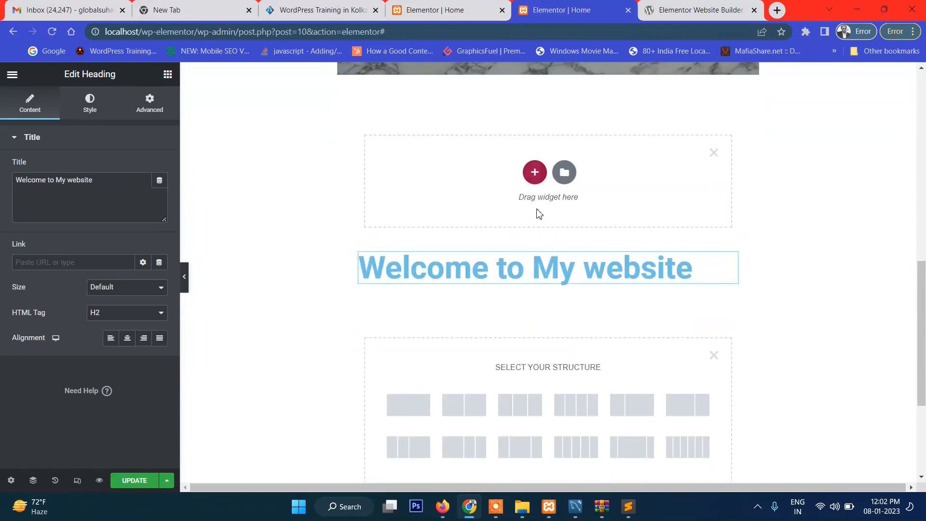
{"action": "left_click", "coordinate": [534, 174]}
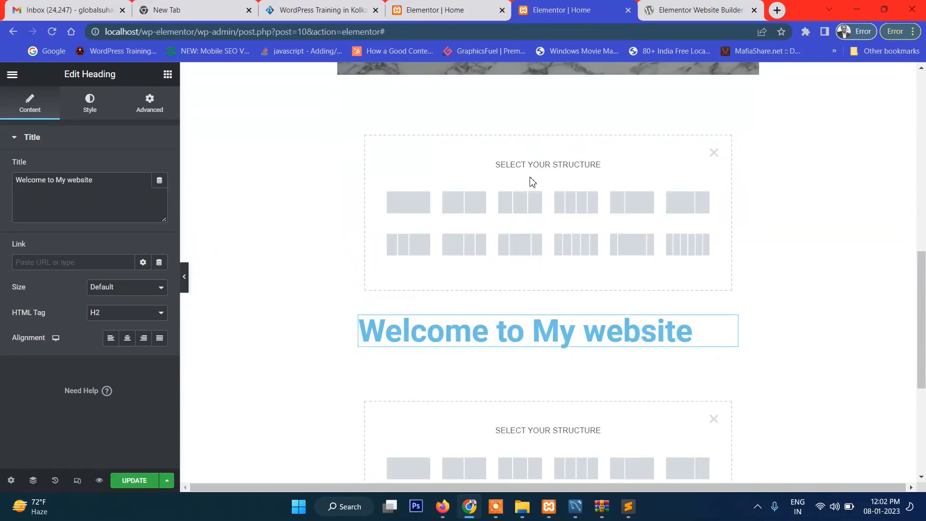
{"action": "left_click", "coordinate": [529, 217]}
{"action": "scroll", "coordinate": [530, 212], "scroll_direction": "up", "scroll_amount": 1}
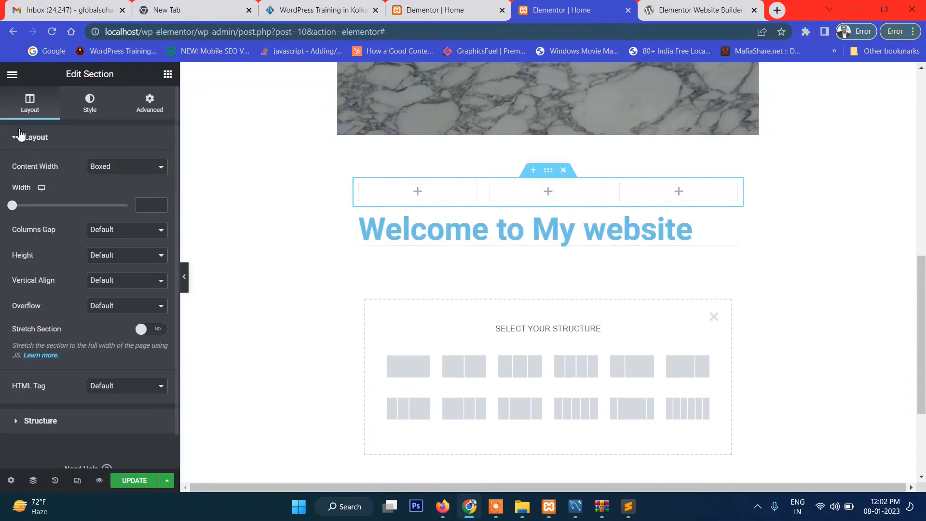
Add a Text Editor widget to the first column of the three-column section
{"action": "left_click", "coordinate": [12, 73]}
{"action": "left_click", "coordinate": [12, 74]}
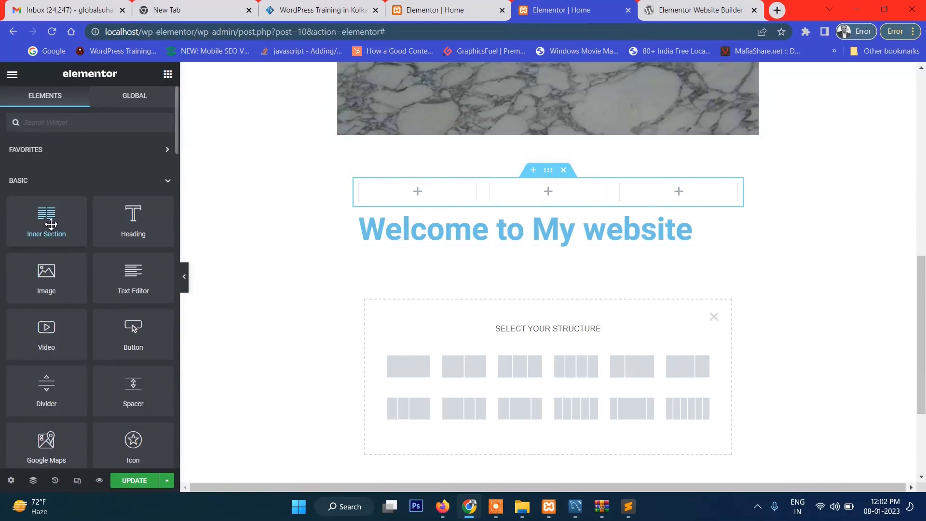
{"action": "left_click_drag", "start_coordinate": [141, 281], "coordinate": [426, 205]}
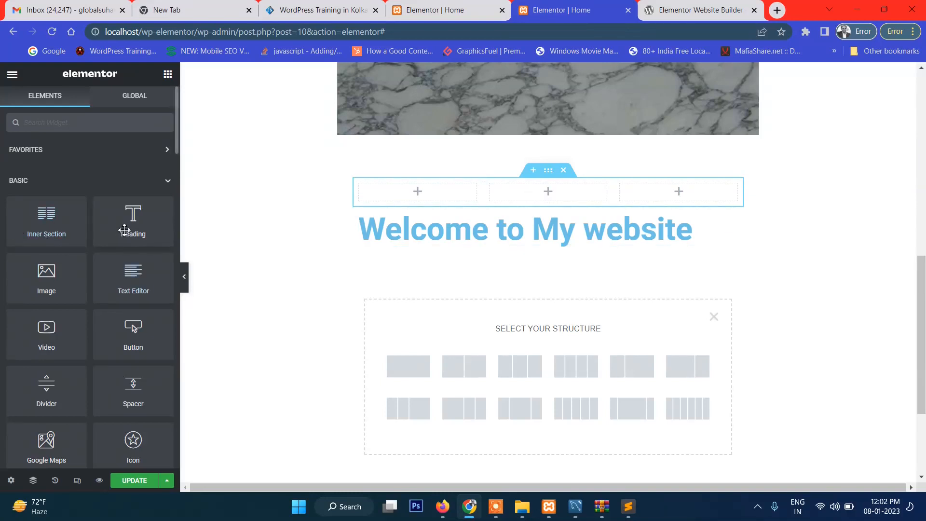
{"action": "left_click_drag", "start_coordinate": [128, 283], "coordinate": [421, 196]}
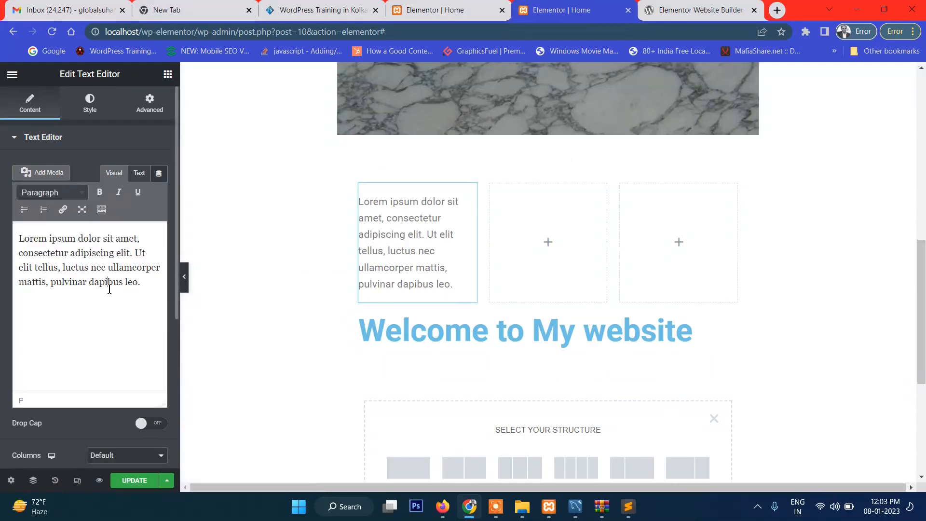
Replace the placeholder text in the first column with the line "Website Design" and start a new paragraph below it
{"action": "key", "text": "ctrl+a"}
{"action": "type", "text": "We"}
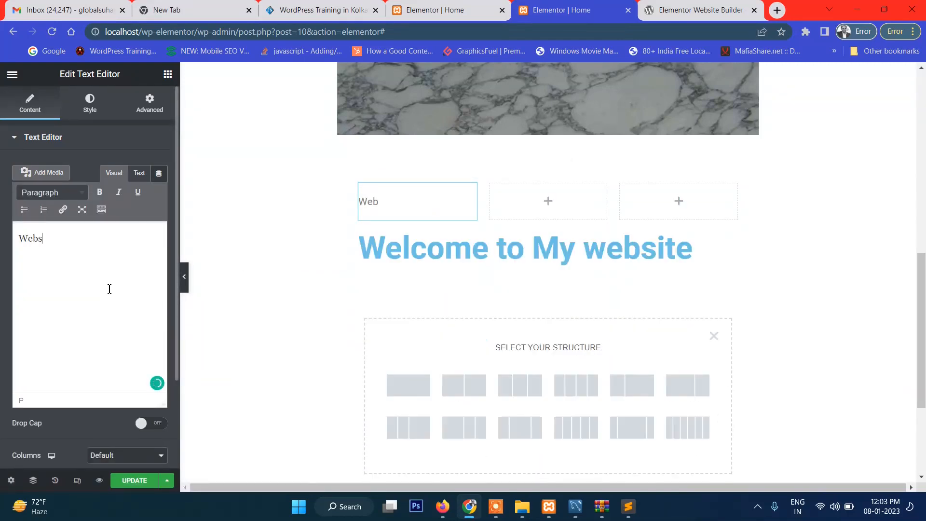
{"action": "type", "text": "bsite Design"}
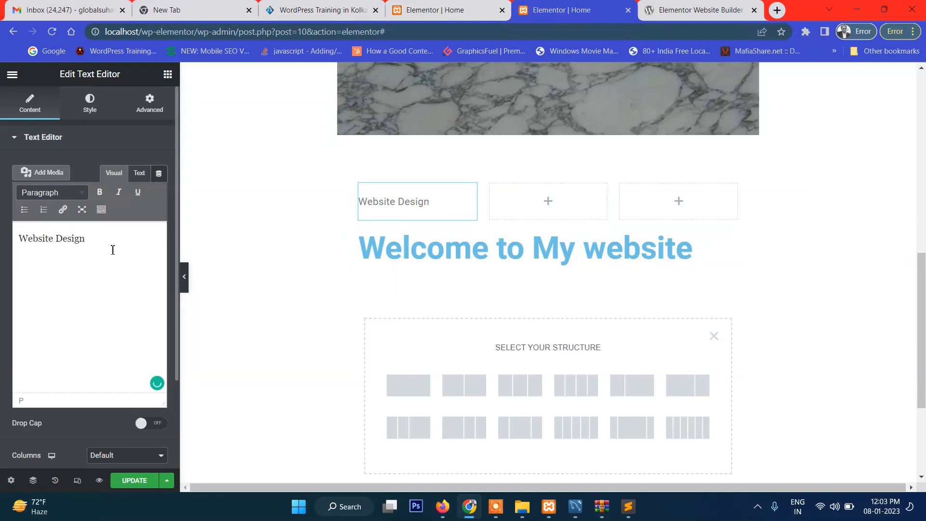
{"action": "key", "text": "Return"}
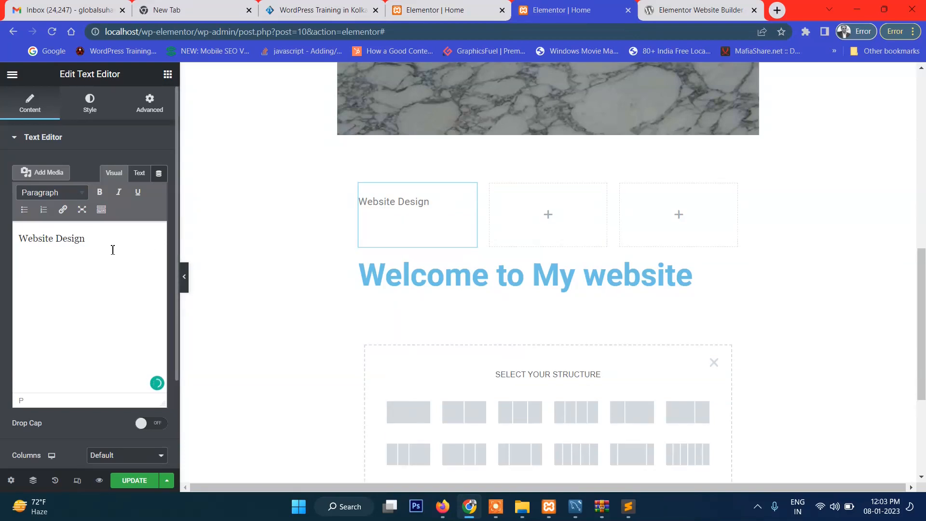
{"action": "key", "text": "Return"}
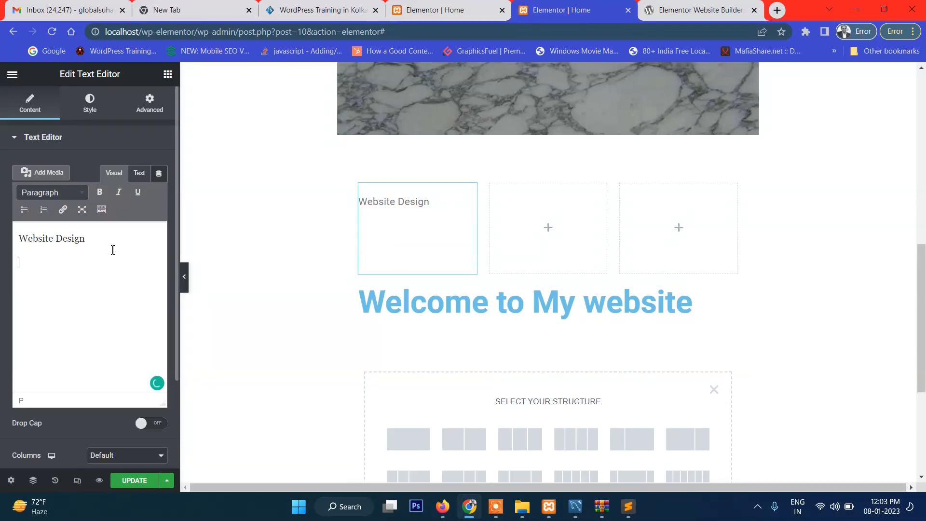
{"action": "key", "text": "BackSpace"}
{"action": "key", "text": "BackSpace"}
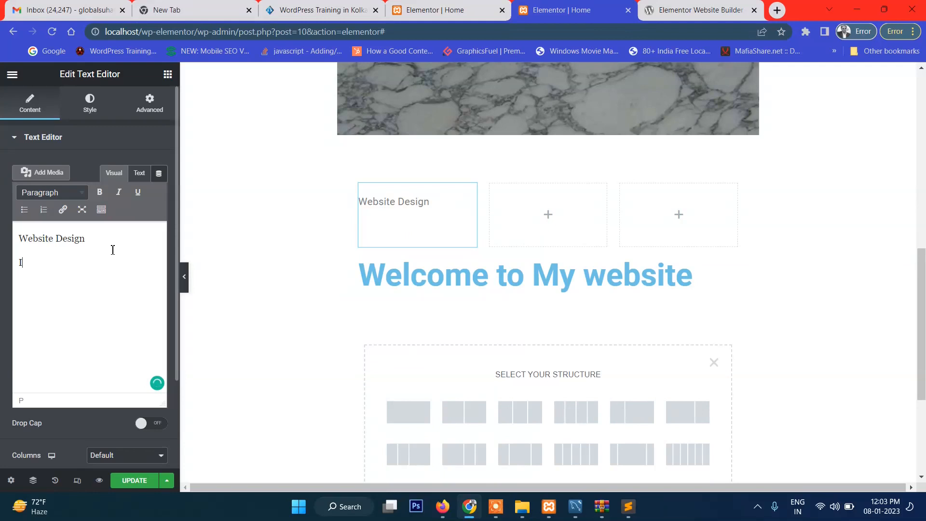
Write the paragraph "If you want a good website Design, Contact us" under the "Website Design" line
{"action": "type", "text": "If you wan to"}
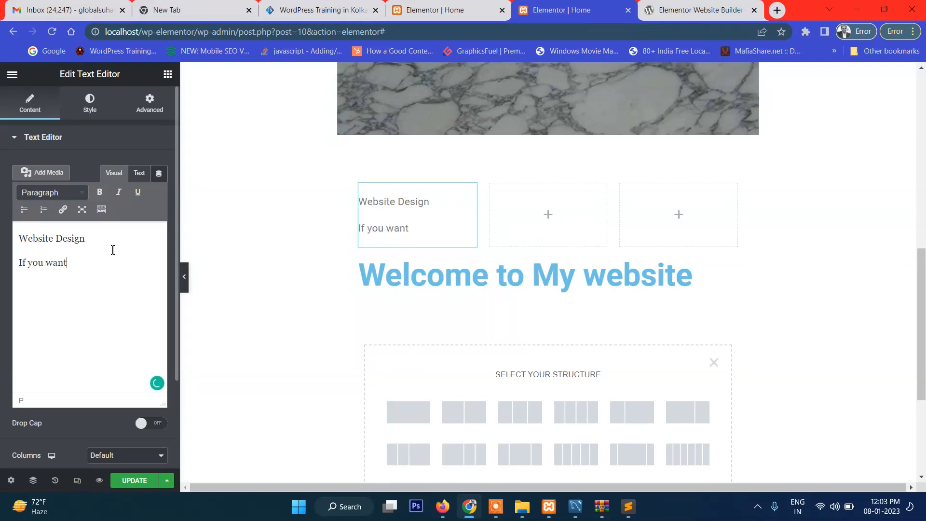
{"action": "type", "text": " good website Design"}
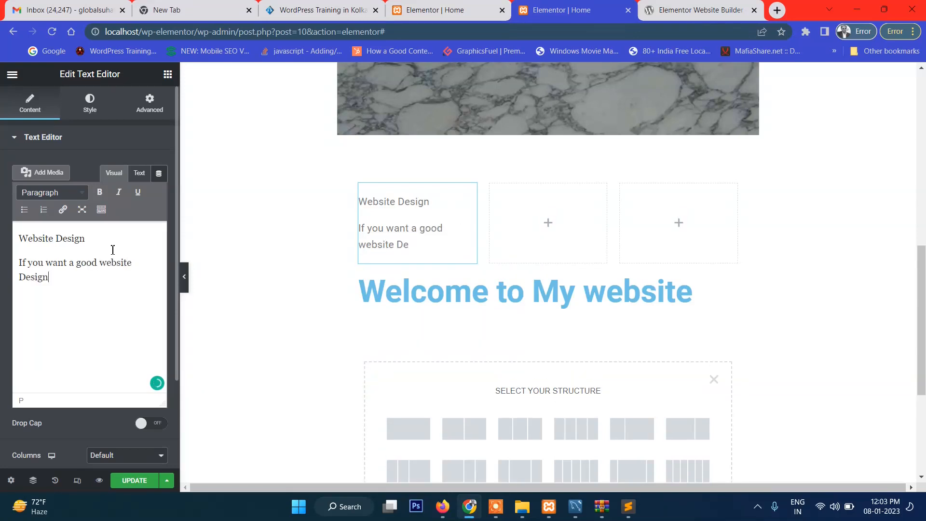
{"action": "type", "text": ", Contact us"}
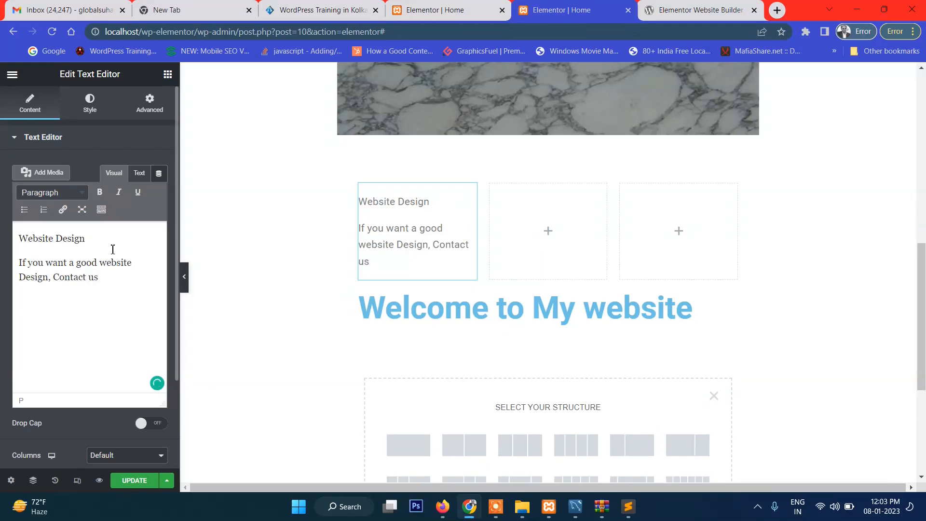
Make the "Website Design" line bold and format it as Heading 2
{"action": "triple_click", "coordinate": [55, 238]}
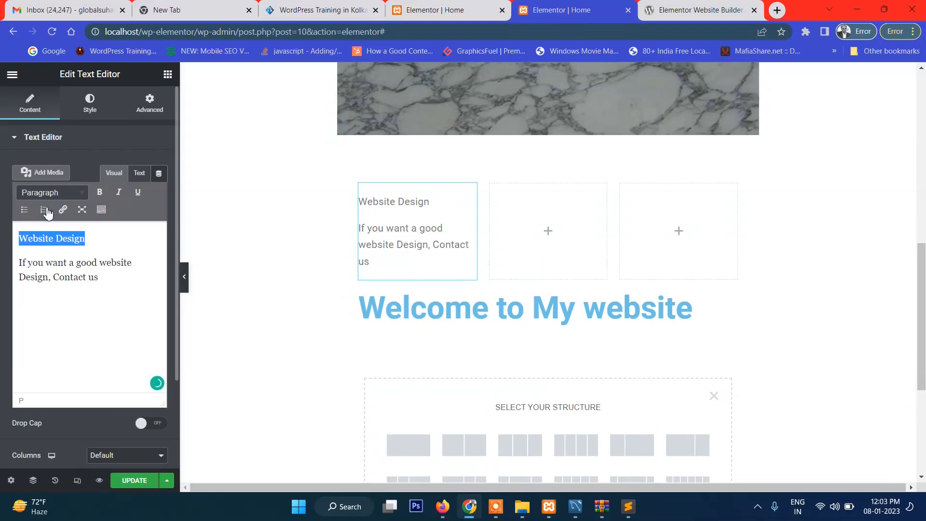
{"action": "left_click", "coordinate": [98, 193]}
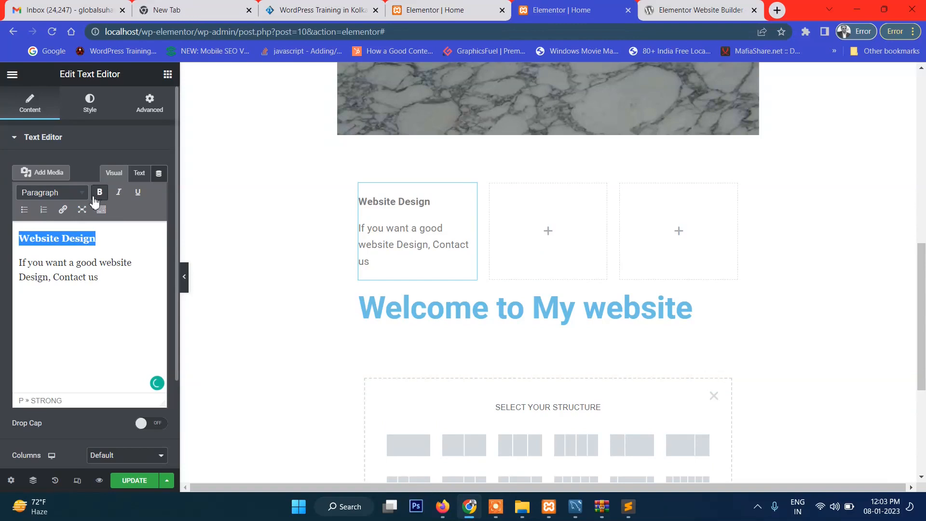
{"action": "left_click", "coordinate": [86, 195]}
{"action": "left_click", "coordinate": [61, 261]}
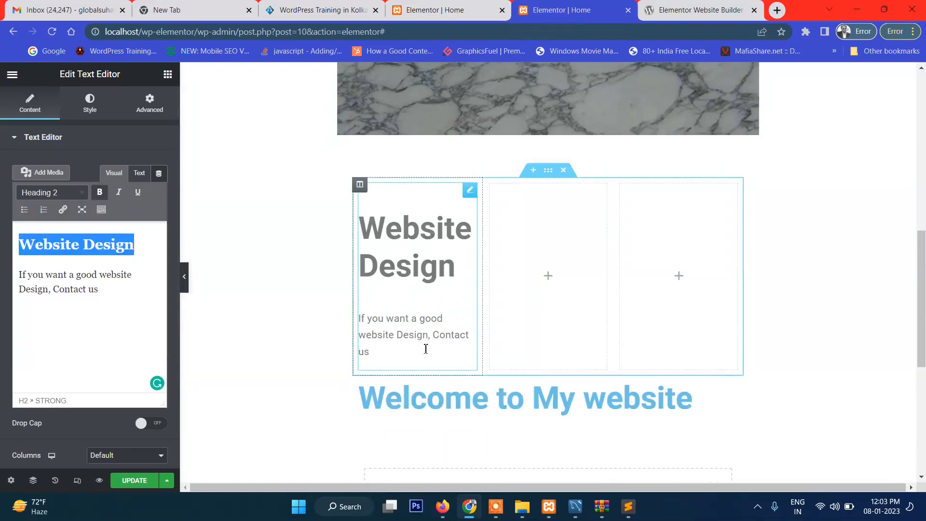
Add a Text Editor widget to the second column and replace its placeholder text with the line "Website Development"
{"action": "left_click", "coordinate": [548, 278]}
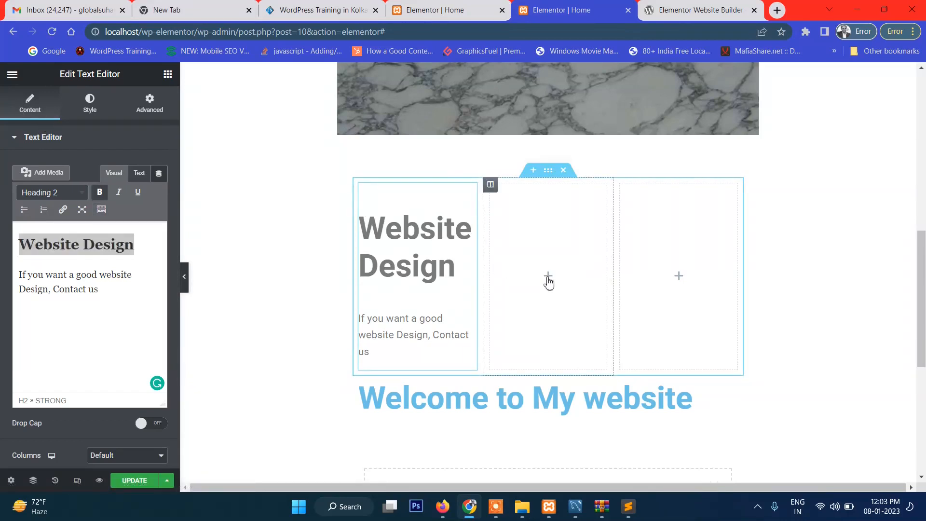
{"action": "left_click_drag", "start_coordinate": [133, 282], "coordinate": [546, 293]}
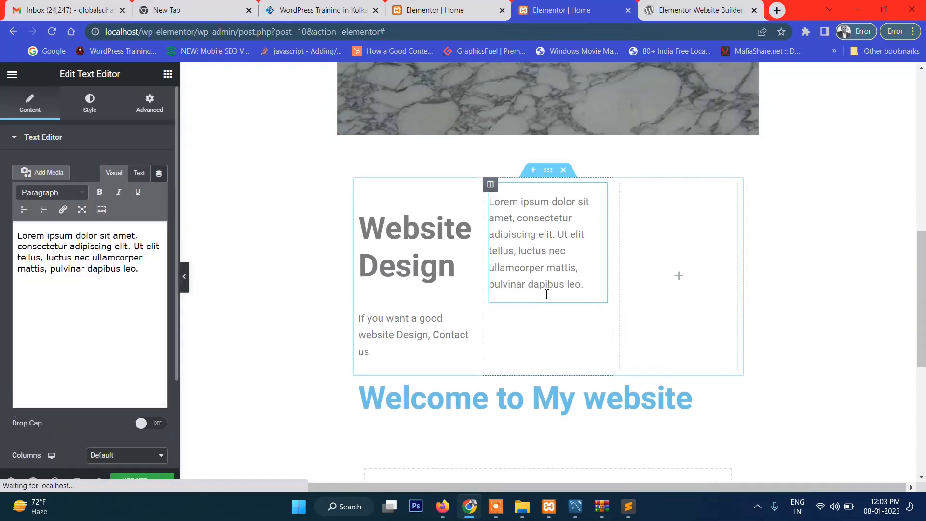
{"action": "left_click", "coordinate": [110, 264]}
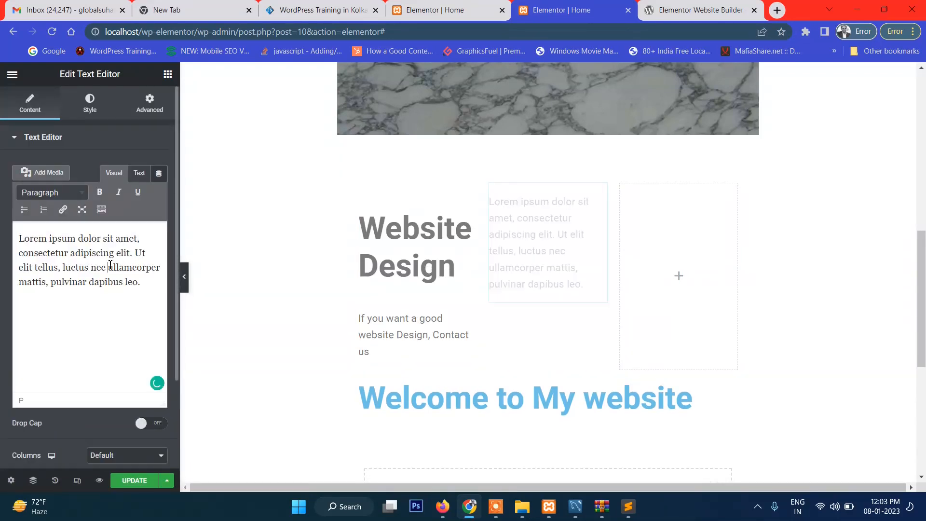
{"action": "key", "text": "ctrl+a"}
{"action": "type", "text": "We"}
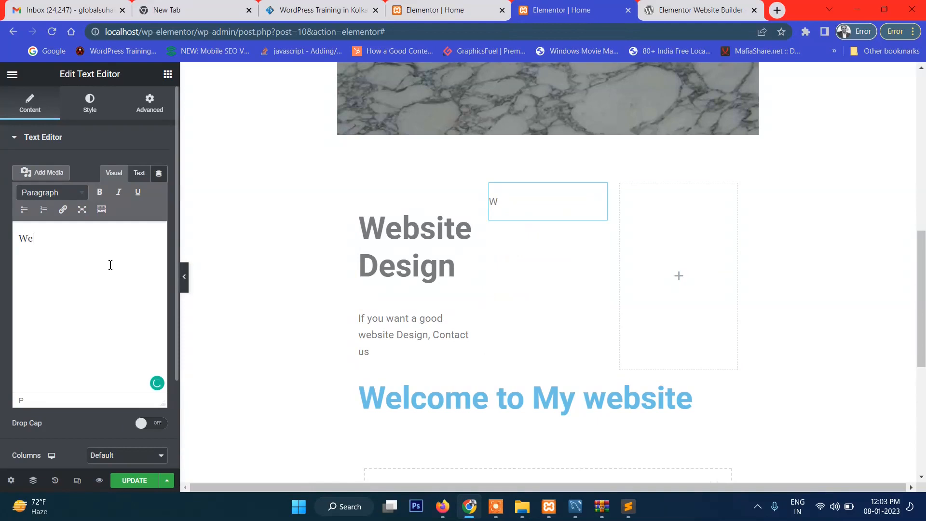
{"action": "type", "text": "bsite Development"}
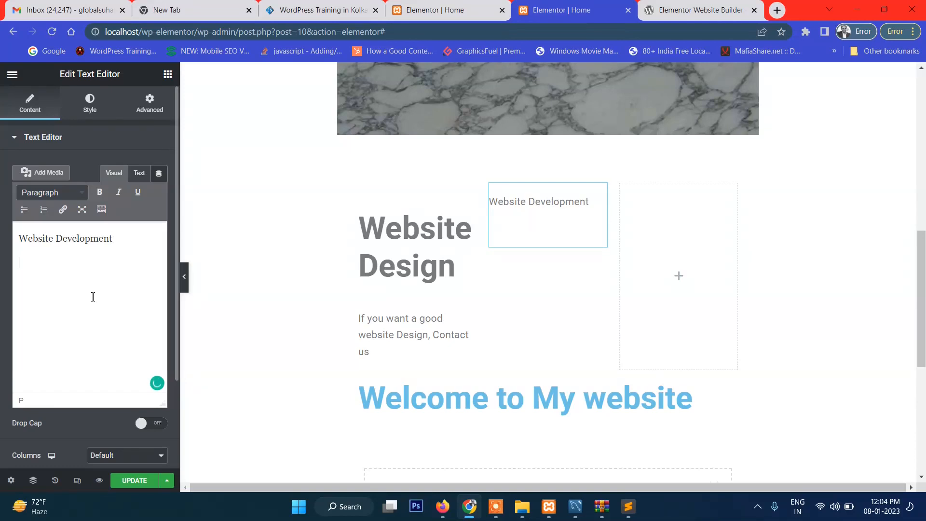
Write the paragraph "We provide user-friendly website development services" under the "Website Development" line
{"action": "type", "text": "We provide user"}
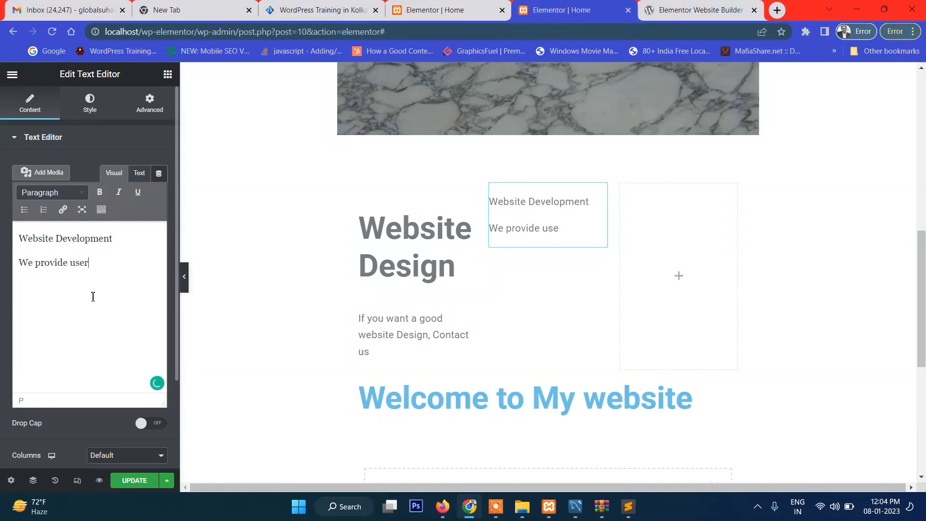
{"action": "type", "text": "-friendly website "}
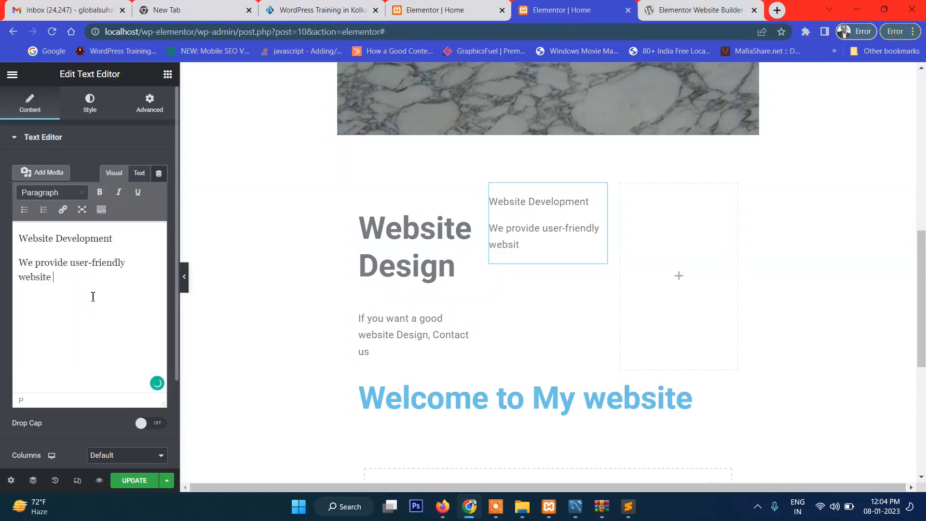
{"action": "type", "text": "development "}
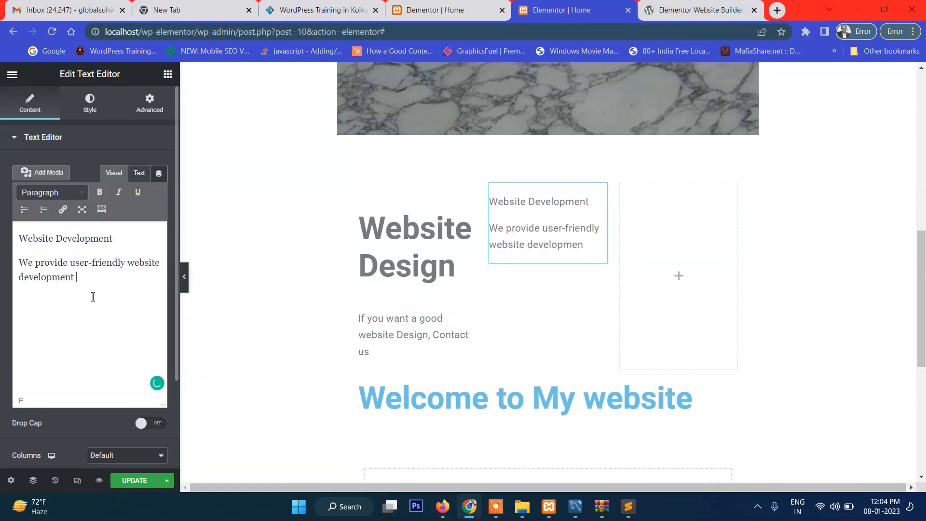
{"action": "type", "text": "services"}
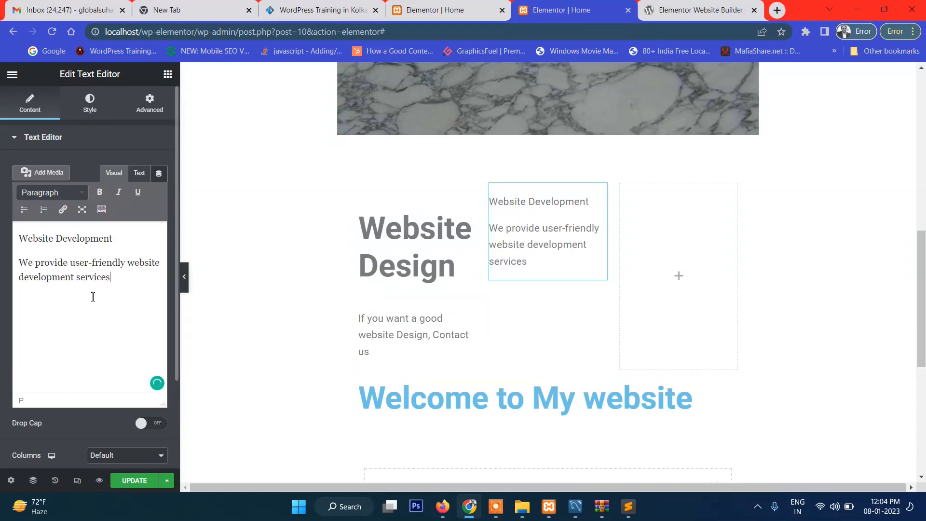
Format the "Website Development" line as Heading 2 and make it bold
{"action": "left_click_drag", "start_coordinate": [131, 240], "coordinate": [18, 238]}
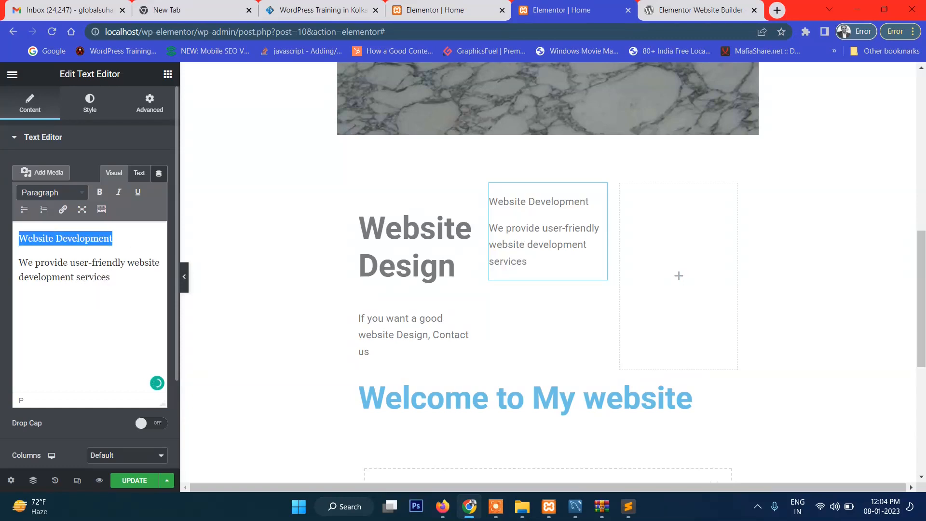
{"action": "left_click", "coordinate": [47, 193]}
{"action": "left_click", "coordinate": [121, 263]}
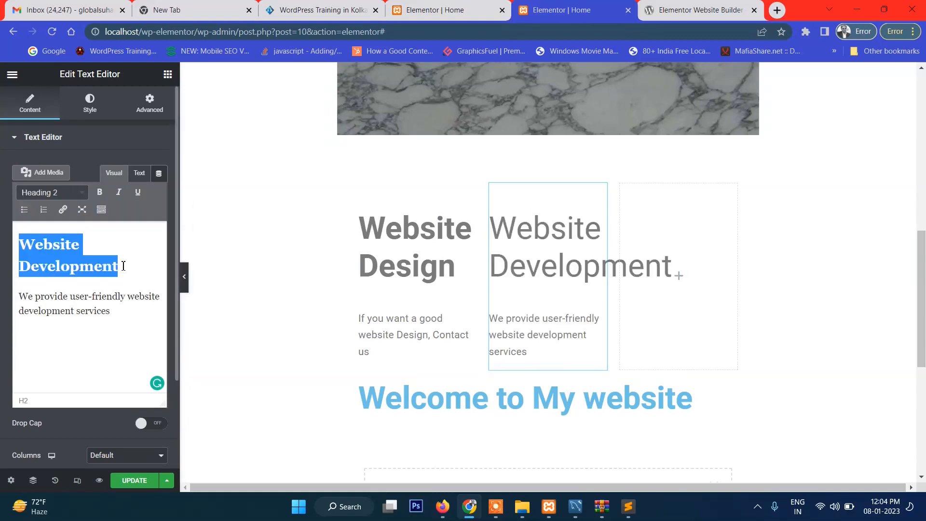
{"action": "left_click", "coordinate": [99, 192]}
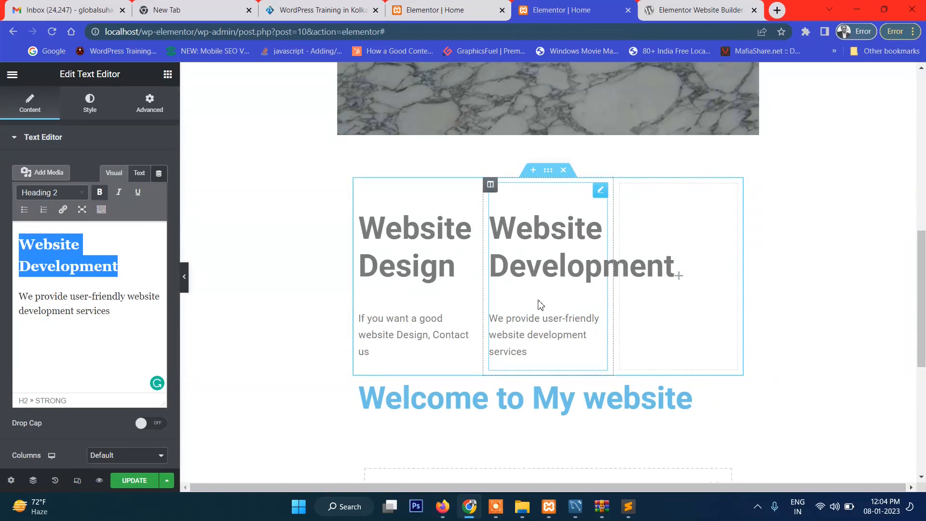
Add a Text Editor widget to the third column and replace its placeholder text with the line "Digital Marketing Services"
{"action": "left_click", "coordinate": [686, 222]}
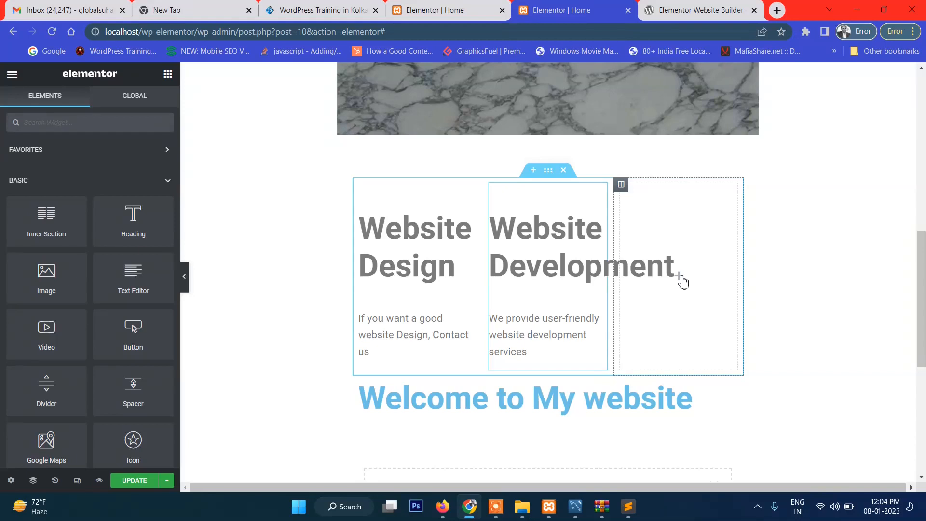
{"action": "left_click_drag", "start_coordinate": [141, 297], "coordinate": [669, 292]}
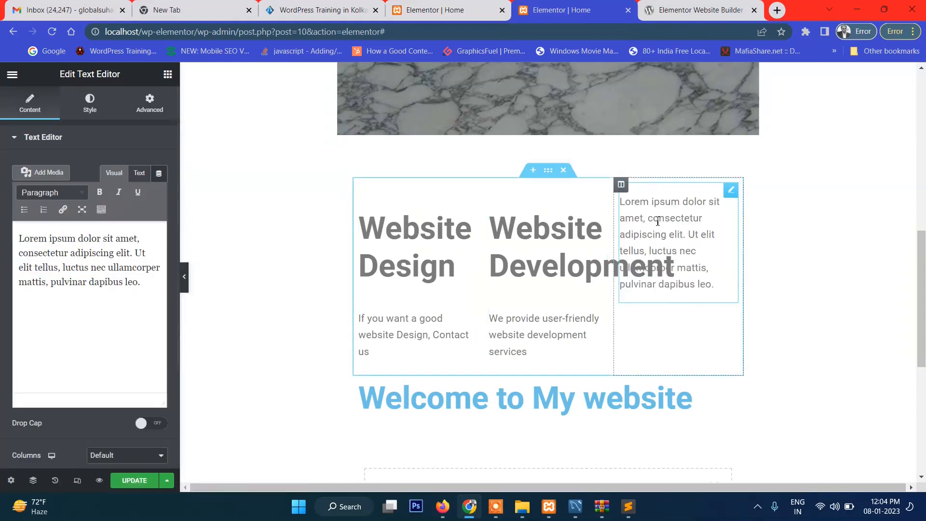
{"action": "triple_click", "coordinate": [104, 269]}
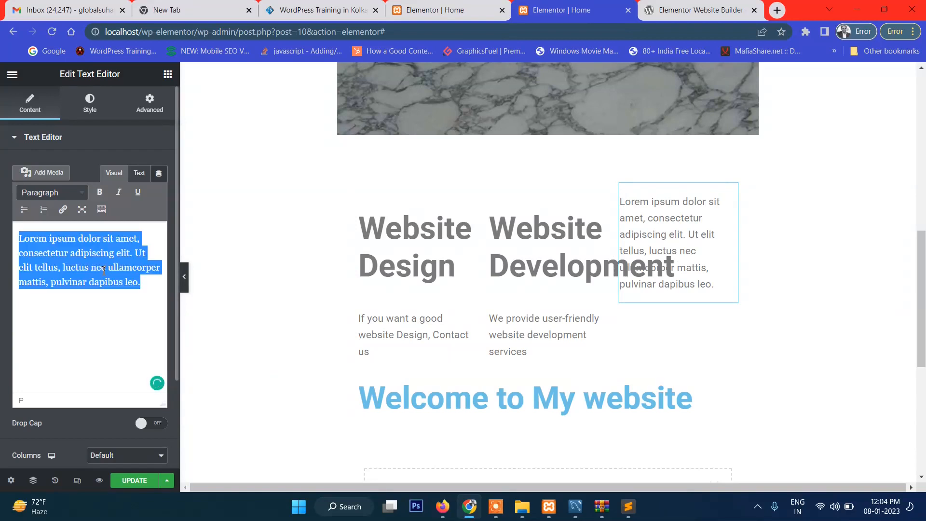
{"action": "type", "text": "Dig"}
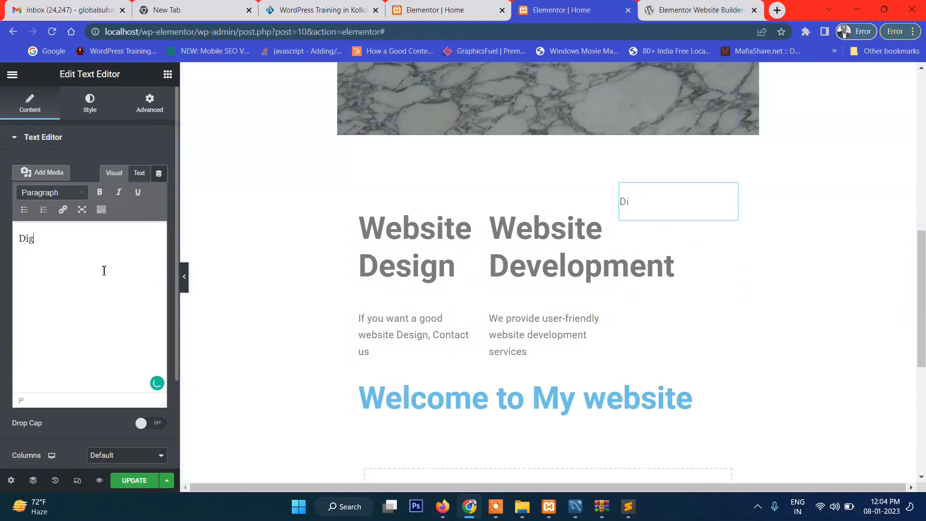
{"action": "type", "text": "ital Marketing"}
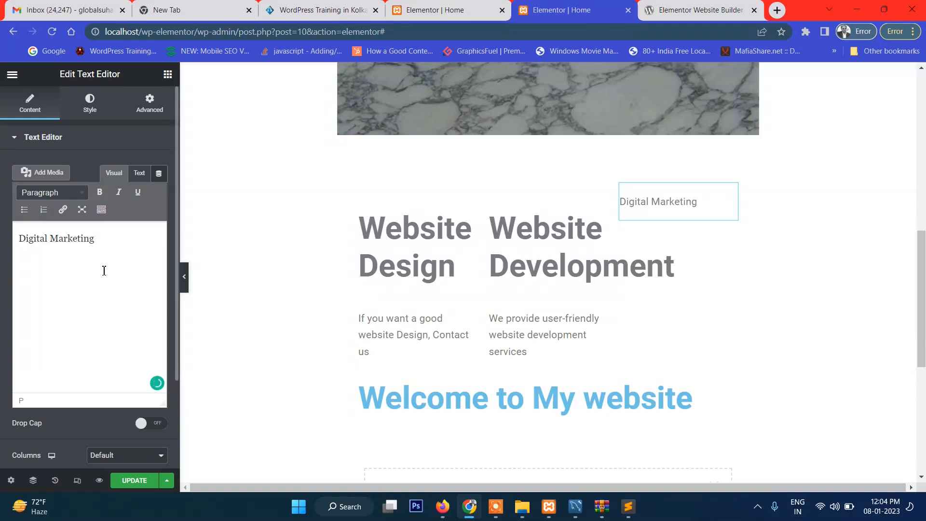
{"action": "type", "text": " Services"}
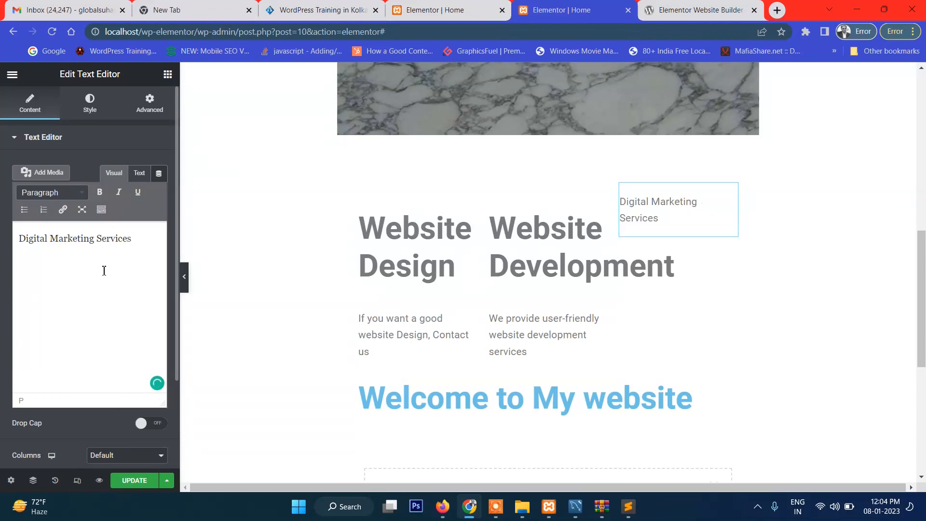
Write the paragraph "If you want cost-effective Digital Marketing services," under the "Digital Marketing Services" line, correcting the spelling of "effective"
{"action": "key", "text": "Return"}
{"action": "key", "text": "BackSpace"}
{"action": "type", "text": "If you want"}
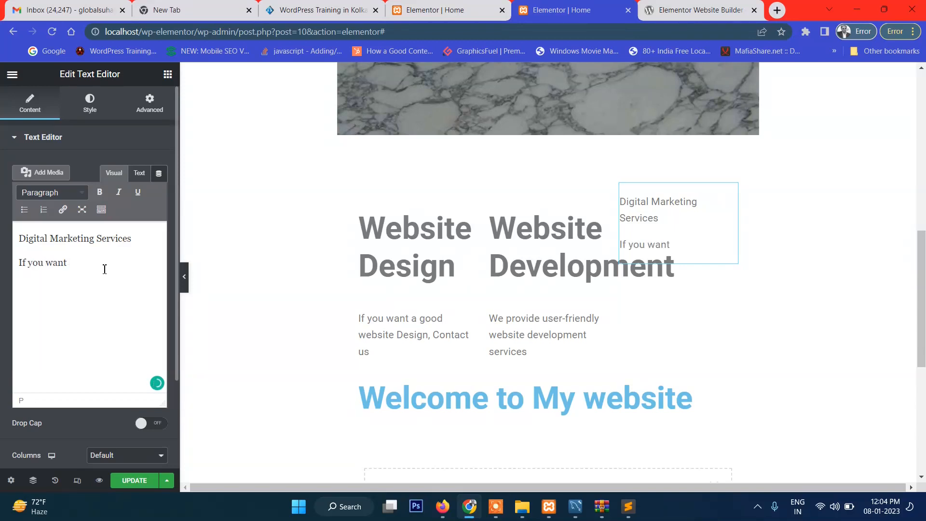
{"action": "type", "text": " o cost-effecrtive "}
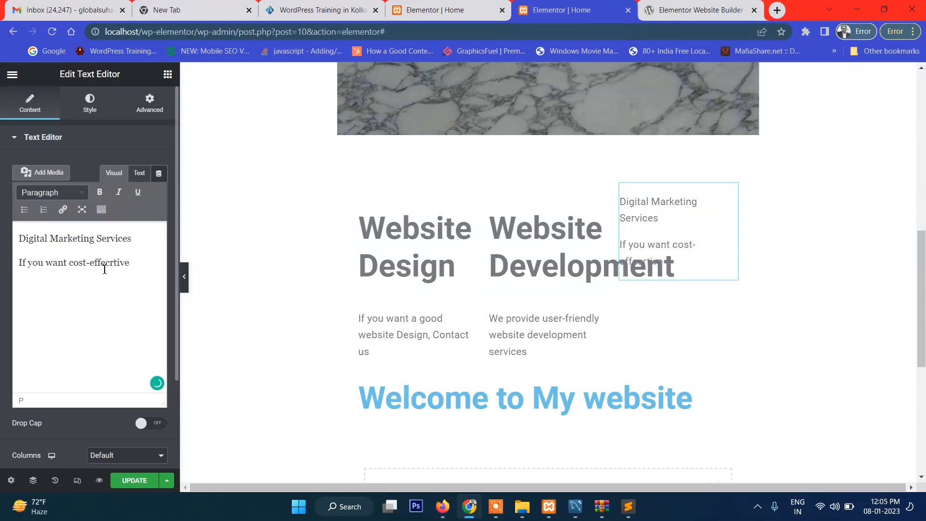
{"action": "type", "text": "Digital Marketing  services"}
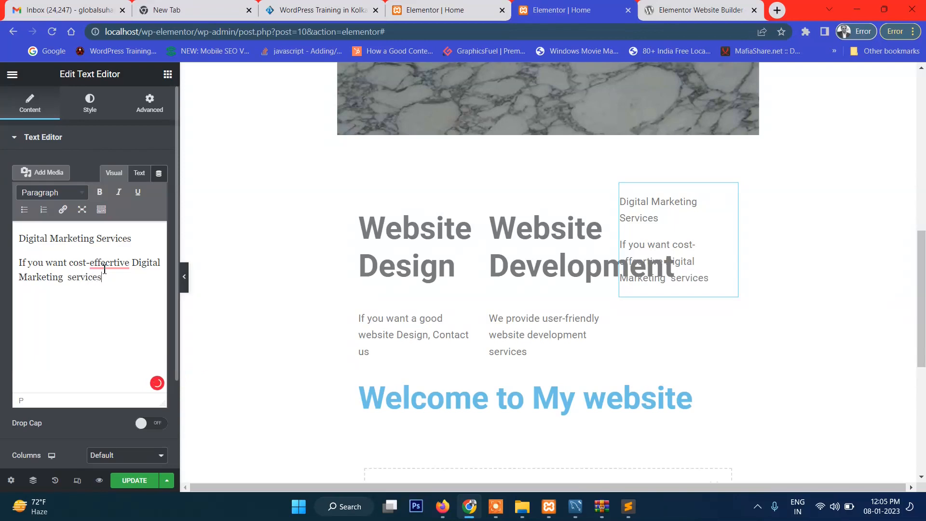
{"action": "type", "text": ", you"}
{"action": "key", "text": "BackSpace"}
{"action": "key", "text": "BackSpace"}
{"action": "key", "text": "BackSpace"}
{"action": "key", "text": "BackSpace"}
{"action": "key", "text": "BackSpace"}
{"action": "left_click", "coordinate": [117, 263]}
{"action": "left_click", "coordinate": [123, 286]}
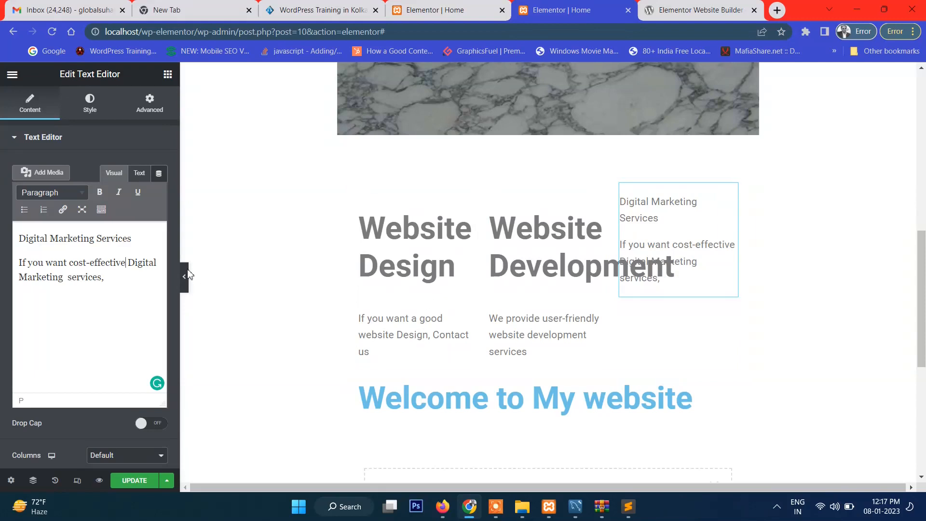
Format the "Digital Marketing Services" line as Heading 2
{"action": "left_click_drag", "start_coordinate": [127, 238], "coordinate": [4, 240]}
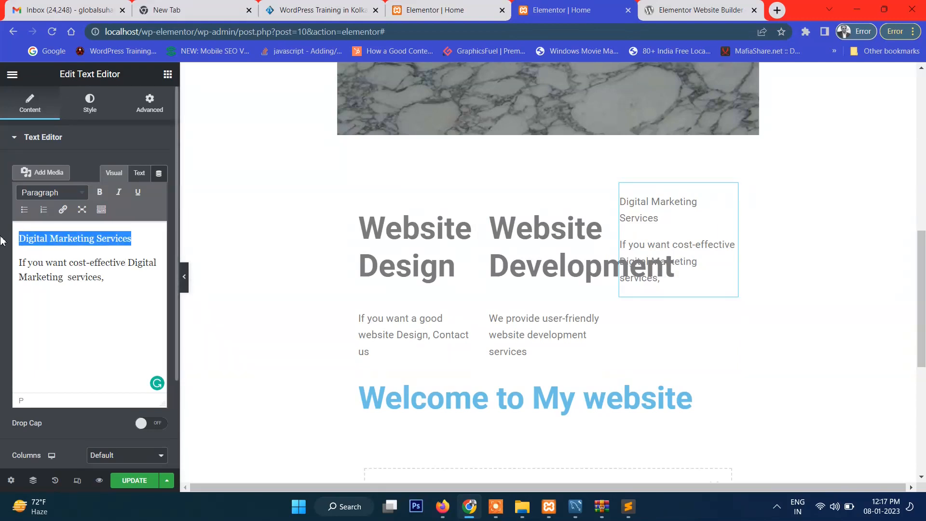
{"action": "left_click", "coordinate": [63, 194]}
{"action": "left_click", "coordinate": [72, 260]}
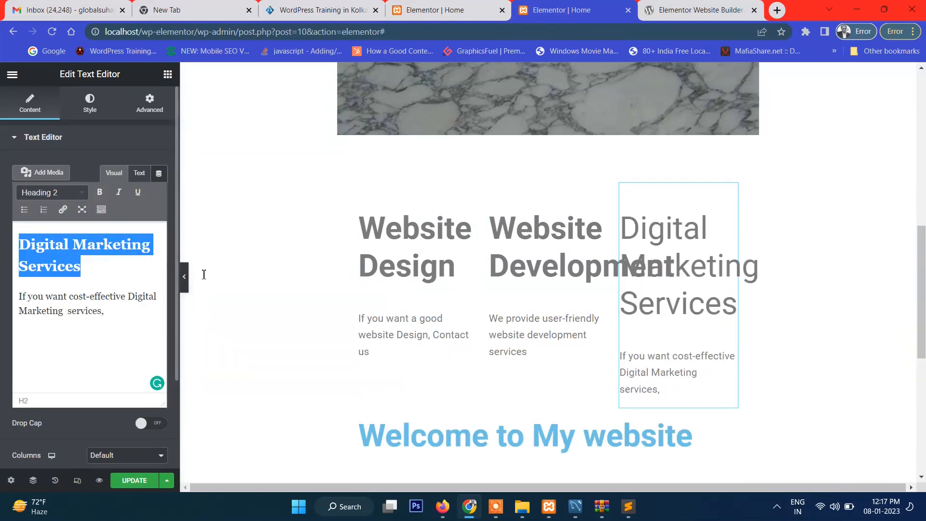
Update the Home page with the finished services texts and open its preview to check the page from header to columns
{"action": "left_click", "coordinate": [143, 482]}
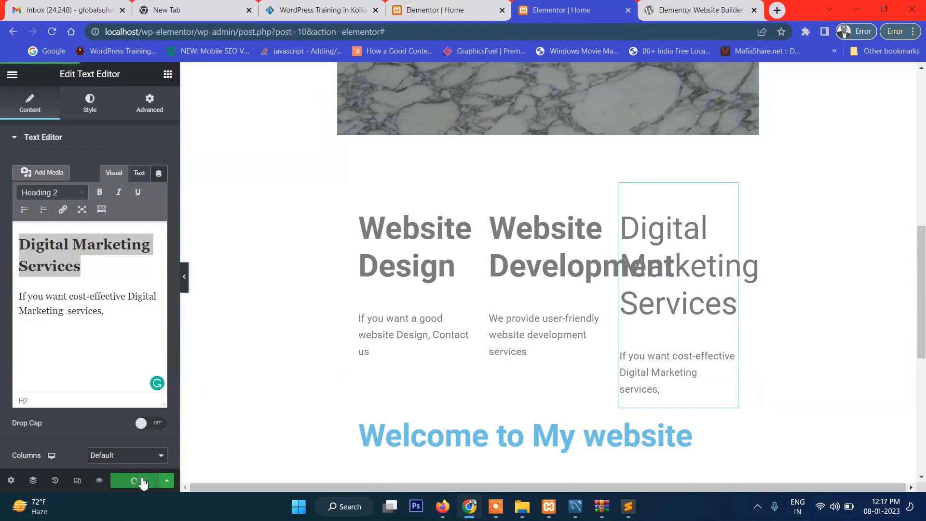
{"action": "left_click", "coordinate": [99, 481]}
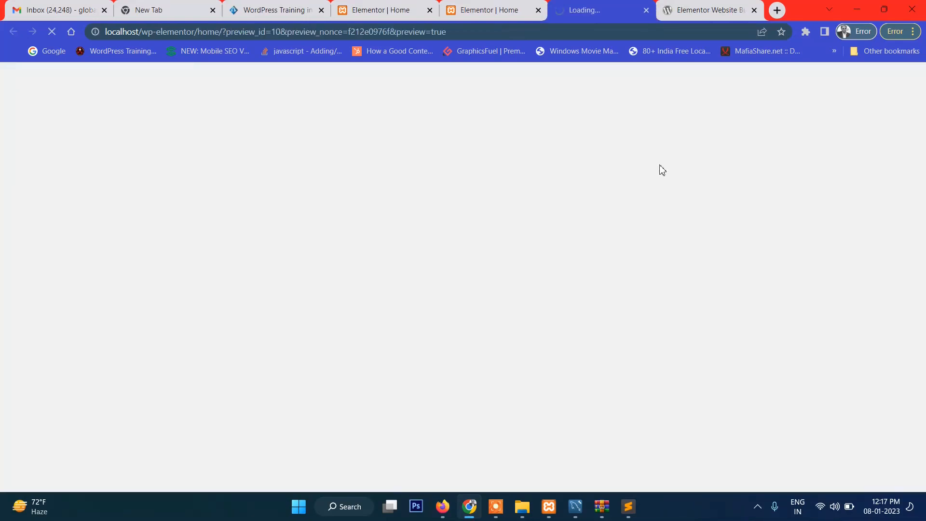
{"action": "scroll", "coordinate": [741, 219], "scroll_direction": "down", "scroll_amount": 5}
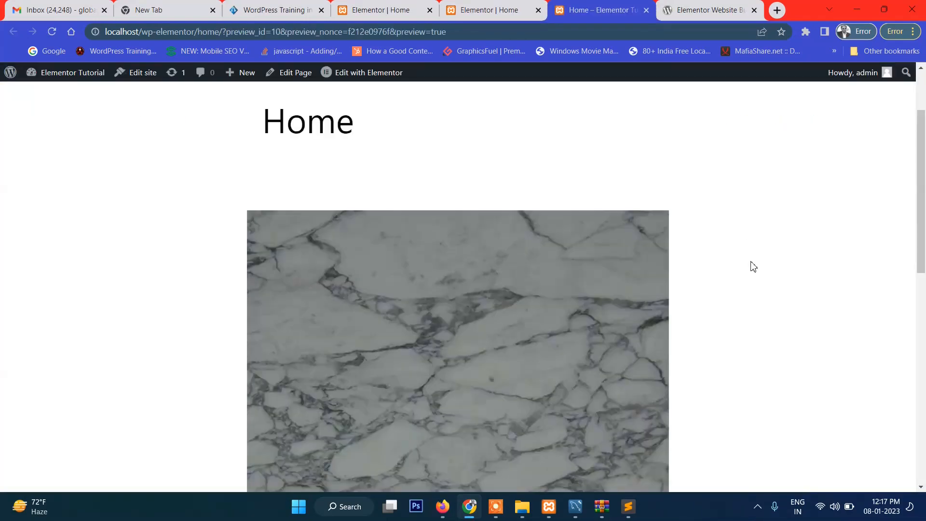
{"action": "left_click_drag", "start_coordinate": [273, 256], "coordinate": [630, 346]}
{"action": "left_click", "coordinate": [625, 355]}
{"action": "scroll", "coordinate": [624, 355], "scroll_direction": "up", "scroll_amount": 8}
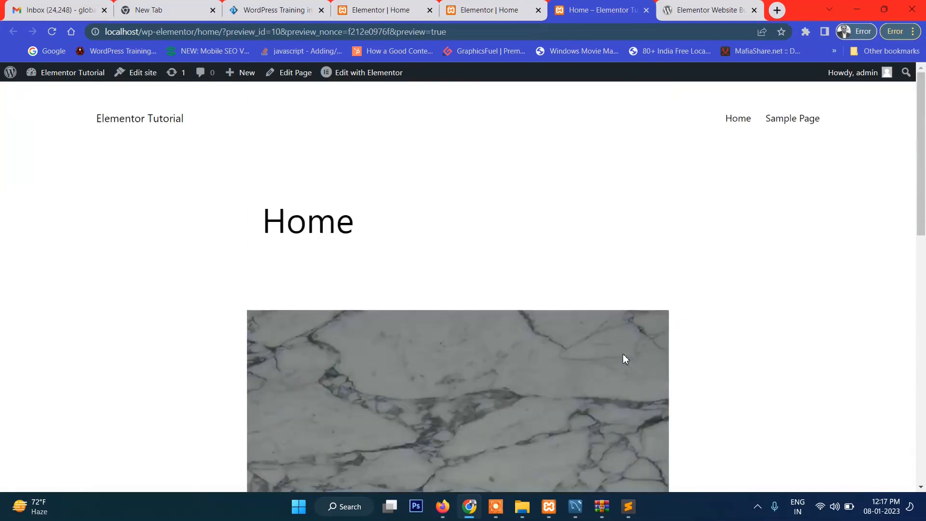
{"action": "scroll", "coordinate": [623, 354], "scroll_direction": "down", "scroll_amount": 10}
{"action": "scroll", "coordinate": [597, 171], "scroll_direction": "up", "scroll_amount": 2}
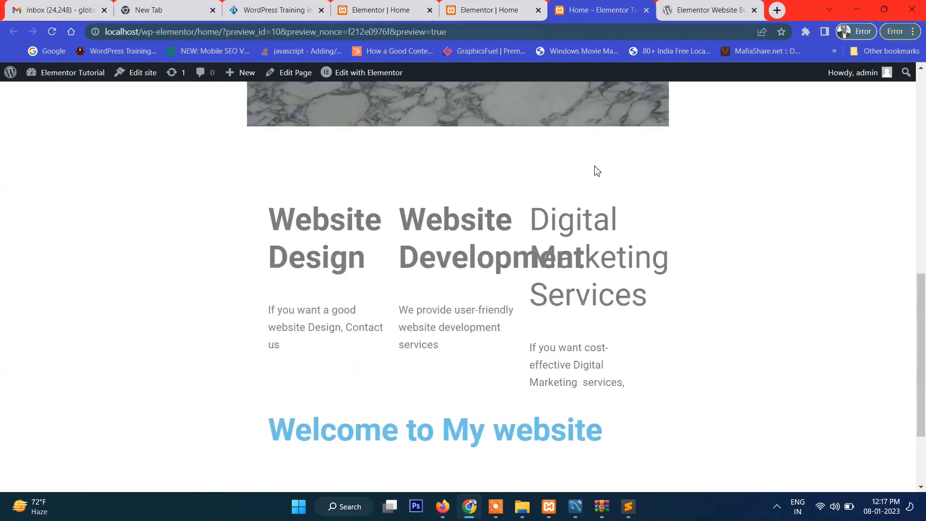
Examine how the three services columns and their headings are laid out in the Home page preview
{"action": "left_click_drag", "start_coordinate": [259, 233], "coordinate": [818, 349]}
{"action": "left_click", "coordinate": [820, 350]}
{"action": "scroll", "coordinate": [109, 248], "scroll_direction": "up", "scroll_amount": 5}
{"action": "scroll", "coordinate": [145, 255], "scroll_direction": "down", "scroll_amount": 5}
{"action": "left_click_drag", "start_coordinate": [258, 223], "coordinate": [320, 293]}
{"action": "left_click", "coordinate": [322, 293]}
{"action": "left_click_drag", "start_coordinate": [440, 226], "coordinate": [516, 337]}
{"action": "left_click", "coordinate": [518, 339]}
{"action": "left_click_drag", "start_coordinate": [335, 248], "coordinate": [696, 362]}
{"action": "left_click", "coordinate": [696, 362]}
{"action": "left_click_drag", "start_coordinate": [232, 211], "coordinate": [610, 345]}
{"action": "left_click", "coordinate": [609, 346]}
Set the three-column services section's content width to Full Width and its columns gap to No Gap in the Elementor editor
{"action": "left_click", "coordinate": [493, 5]}
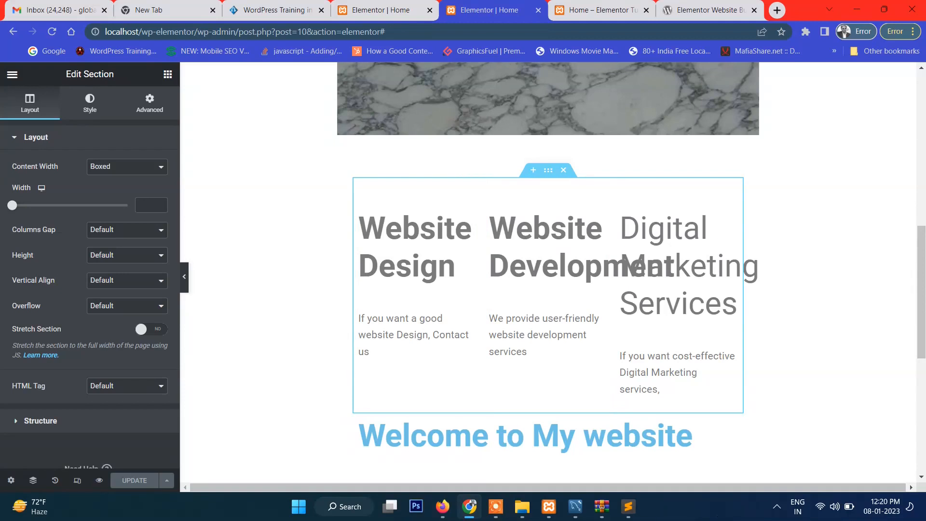
{"action": "left_click", "coordinate": [393, 276]}
{"action": "left_click", "coordinate": [513, 269]}
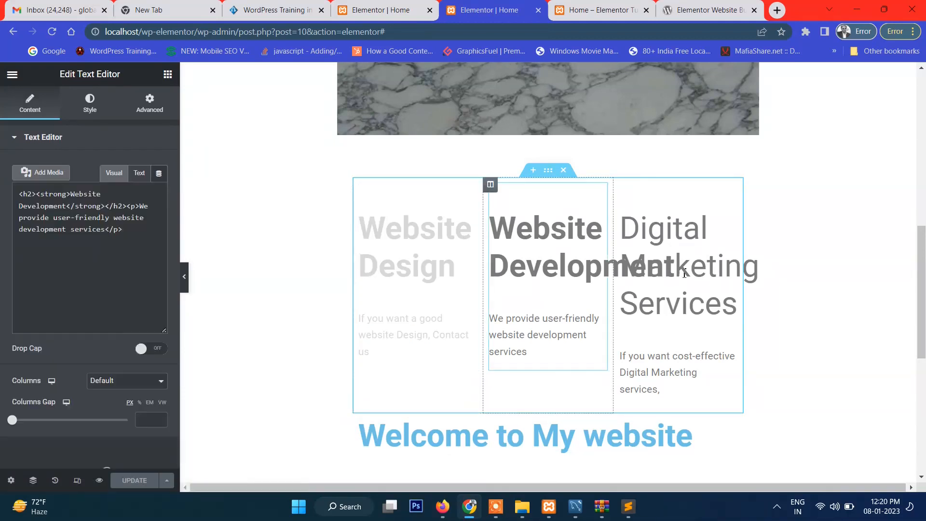
{"action": "left_click", "coordinate": [677, 275]}
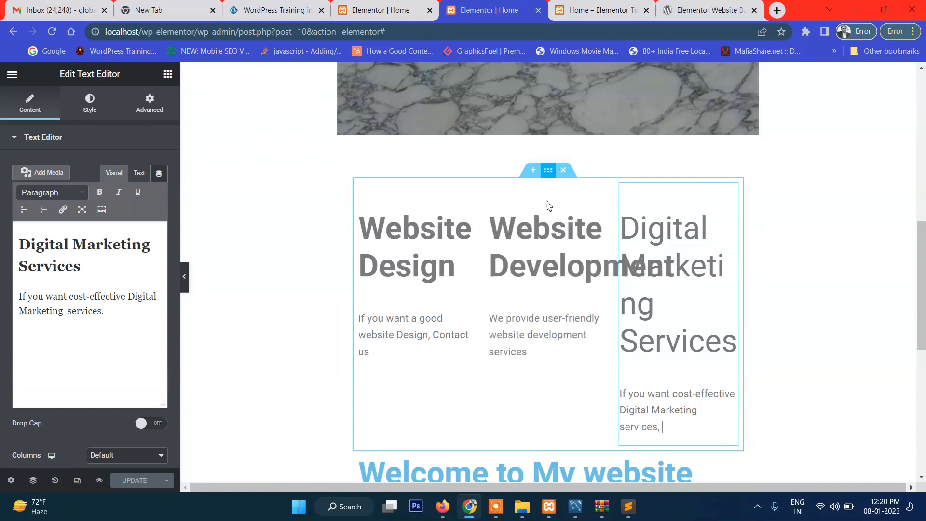
{"action": "left_click", "coordinate": [550, 172]}
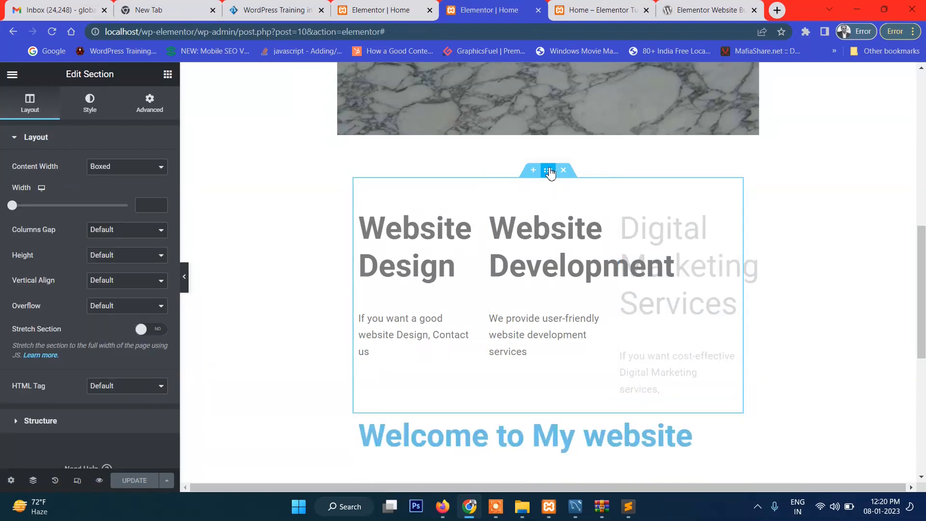
{"action": "left_click", "coordinate": [115, 169]}
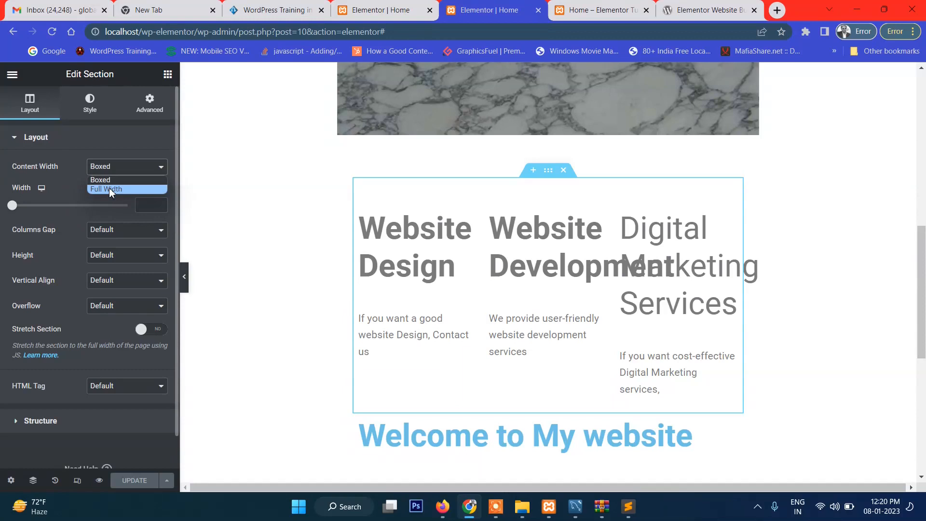
{"action": "left_click", "coordinate": [109, 189]}
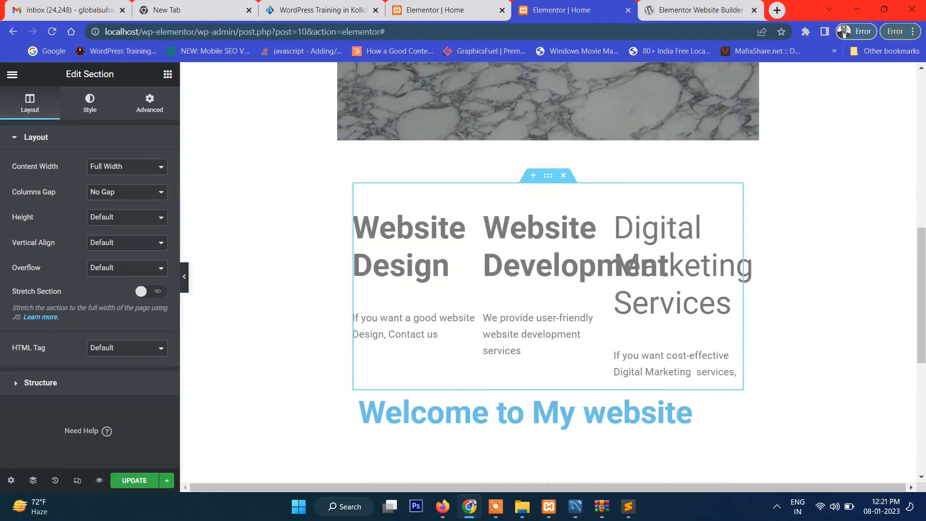
Update the Home page, close the Elementor plugin page and check the services section's width in a fresh preview
{"action": "left_click", "coordinate": [134, 481]}
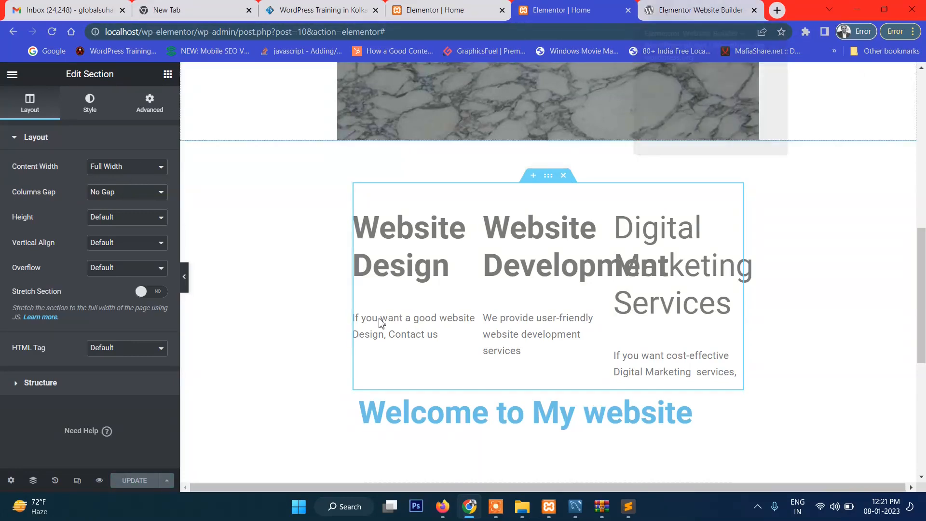
{"action": "left_click", "coordinate": [98, 482]}
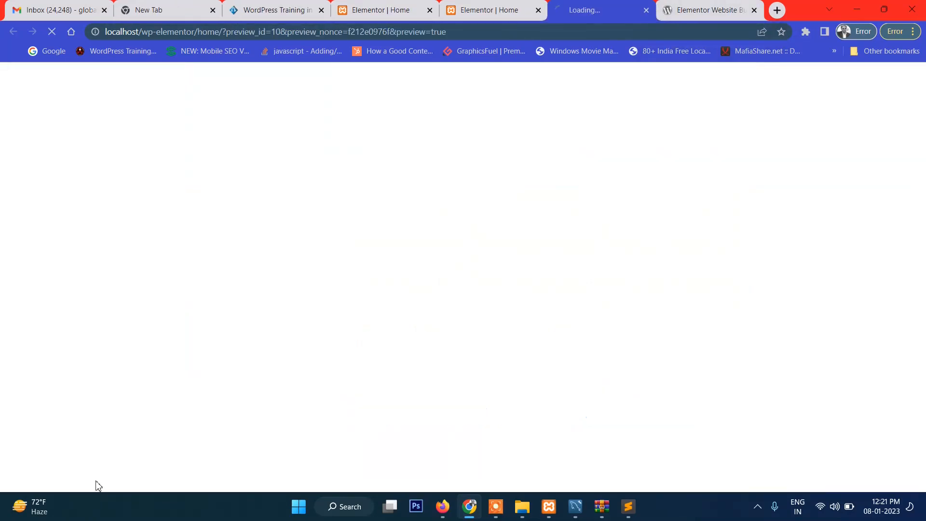
{"action": "left_click", "coordinate": [714, 11]}
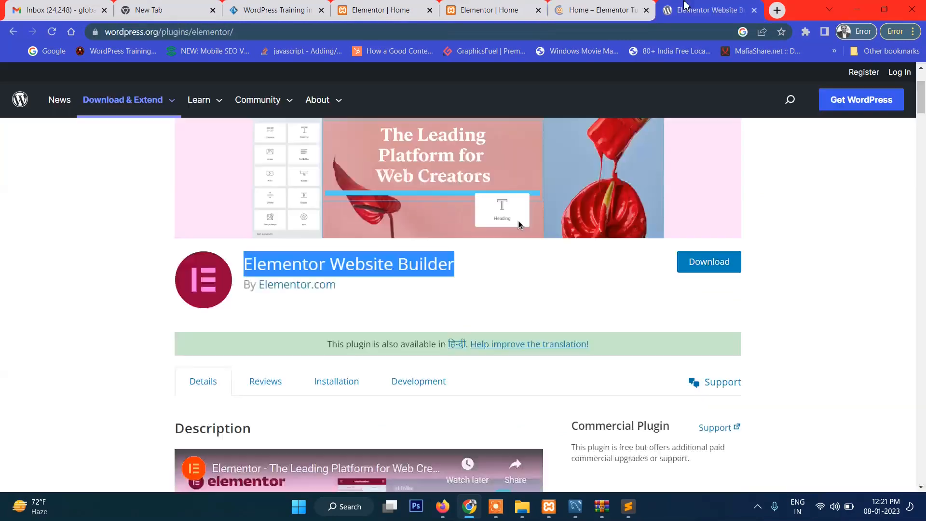
{"action": "left_click", "coordinate": [753, 9]}
{"action": "scroll", "coordinate": [518, 298], "scroll_direction": "down", "scroll_amount": 8}
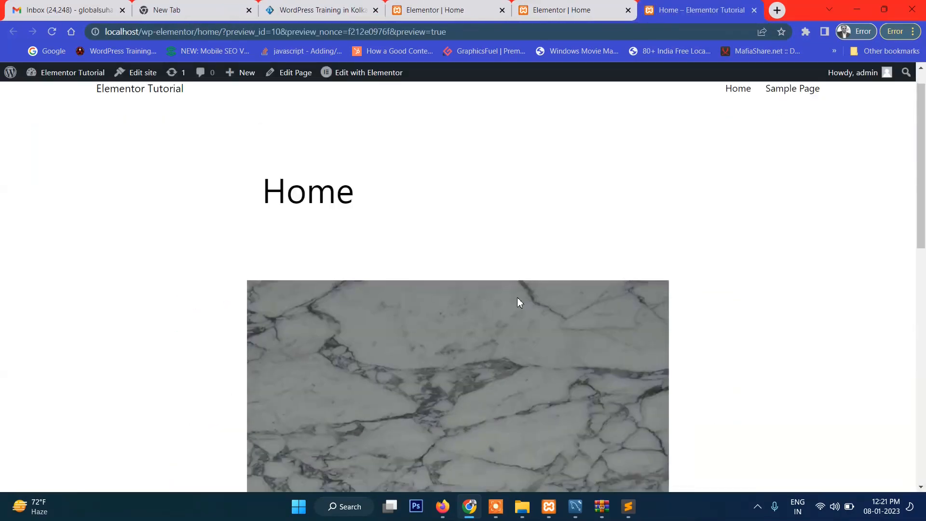
{"action": "left_click_drag", "start_coordinate": [317, 241], "coordinate": [278, 215]}
{"action": "left_click", "coordinate": [663, 361]}
{"action": "left_click", "coordinate": [278, 215]}
{"action": "left_click_drag", "start_coordinate": [259, 171], "coordinate": [476, 273]}
{"action": "left_click", "coordinate": [477, 273]}
Enable Stretch Section for the three-column services section and update the Home page
{"action": "left_click", "coordinate": [573, 4]}
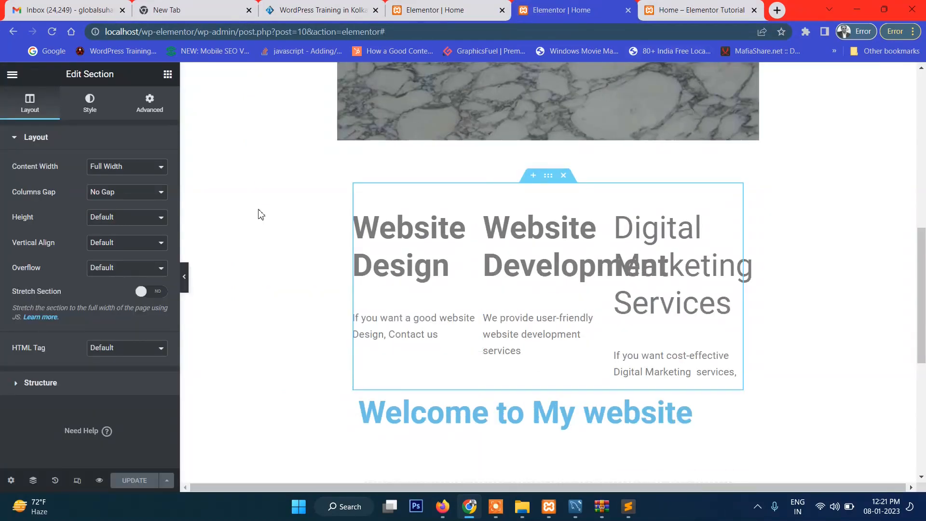
{"action": "left_click", "coordinate": [161, 293]}
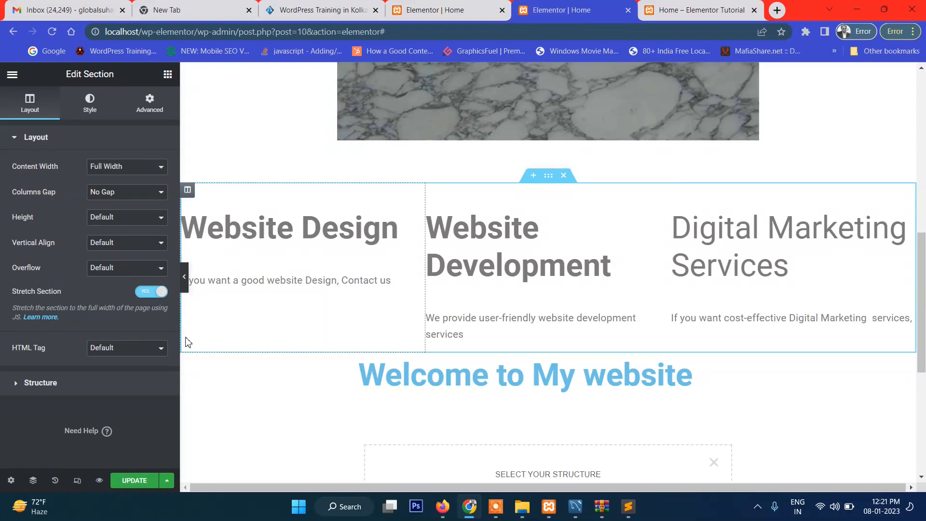
{"action": "left_click", "coordinate": [136, 480]}
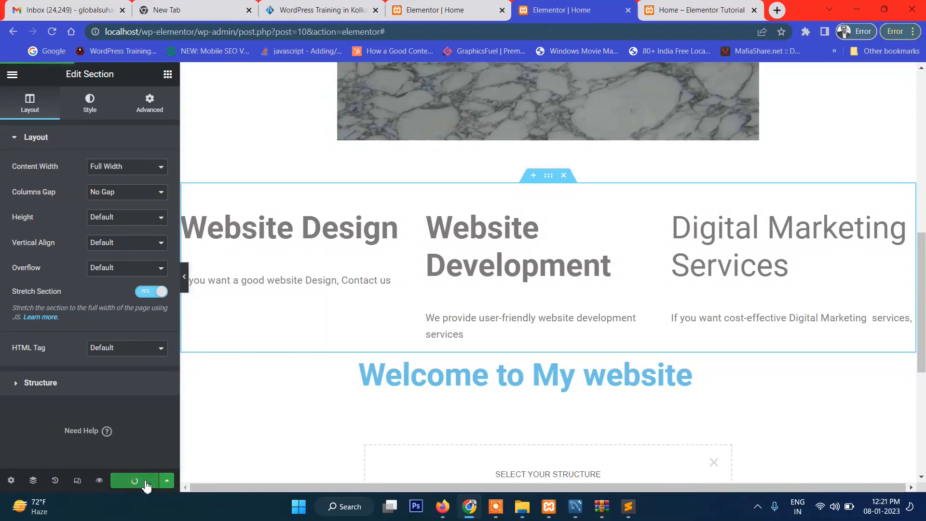
Preview the Home page and check the layout of the stretched services section
{"action": "left_click", "coordinate": [99, 480]}
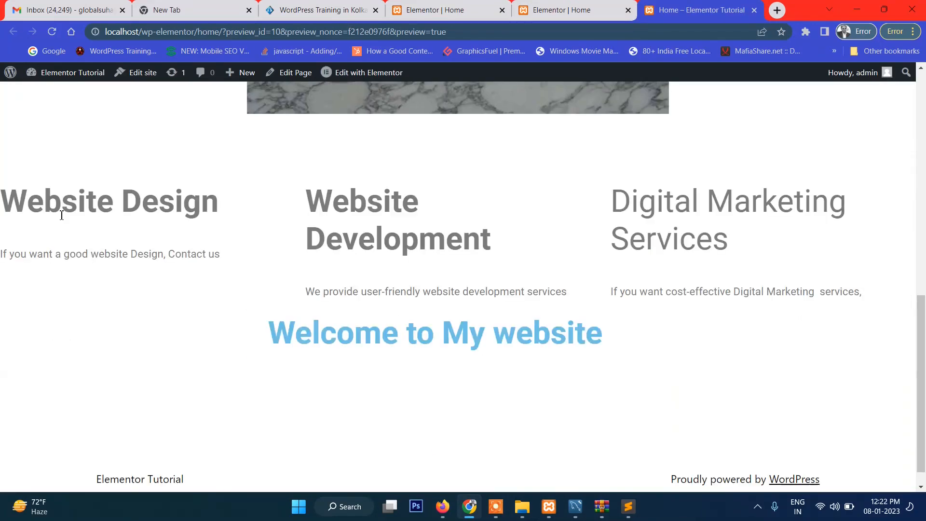
{"action": "left_click_drag", "start_coordinate": [63, 207], "coordinate": [647, 265]}
{"action": "left_click", "coordinate": [650, 265]}
{"action": "scroll", "coordinate": [649, 265], "scroll_direction": "down", "scroll_amount": 1}
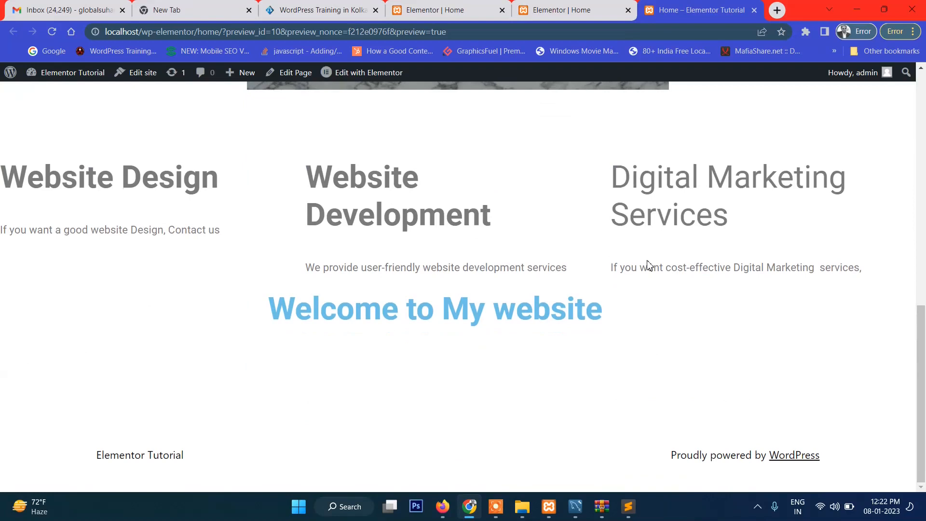
{"action": "left_click_drag", "start_coordinate": [142, 177], "coordinate": [642, 250]}
{"action": "left_click", "coordinate": [642, 250]}
Return to the services section in the editor, view its style options and open its margin and padding settings
{"action": "left_click", "coordinate": [563, 6]}
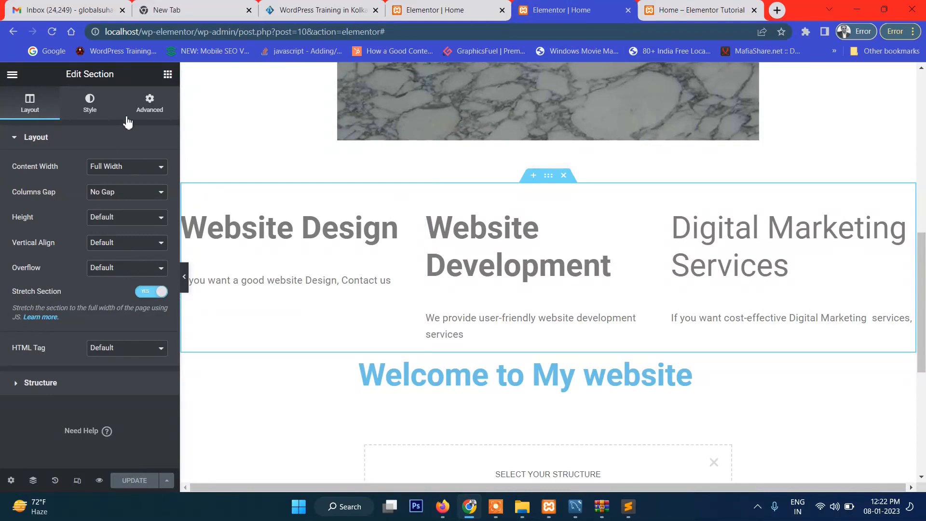
{"action": "left_click", "coordinate": [98, 111]}
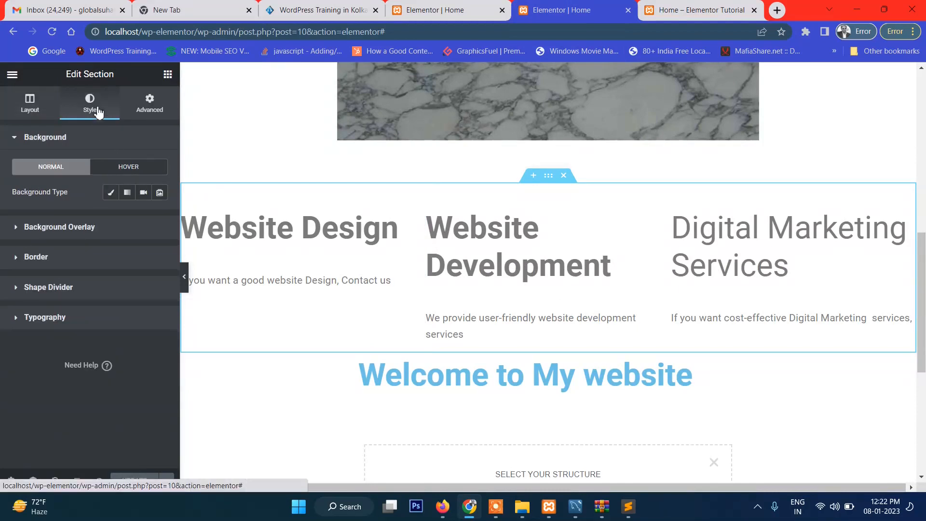
{"action": "left_click", "coordinate": [149, 113]}
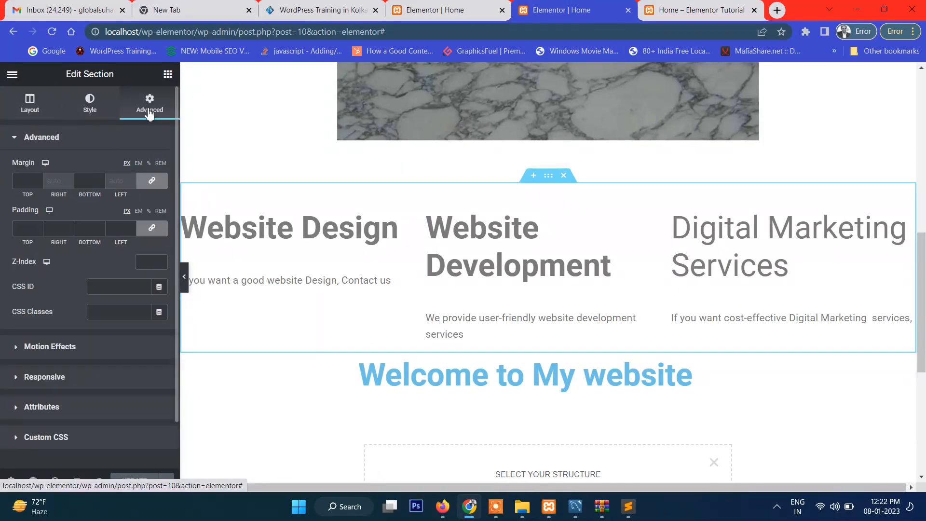
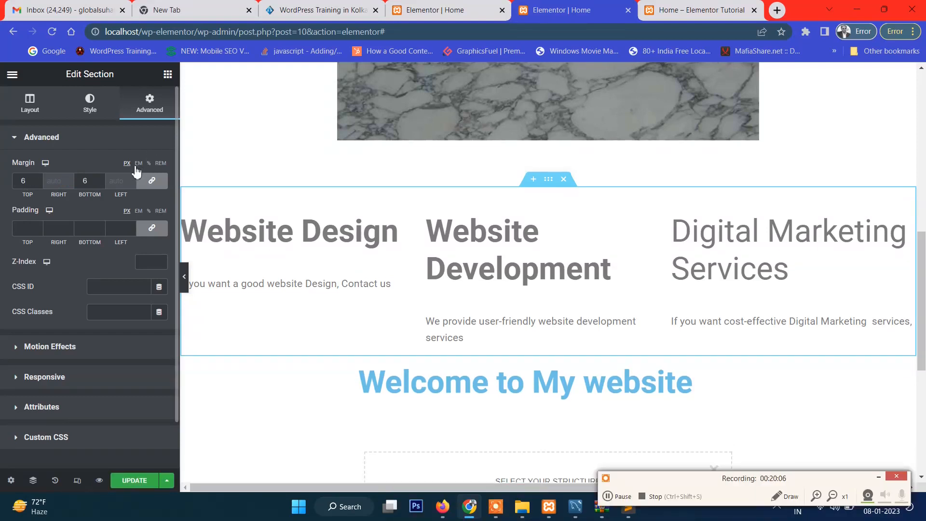
Switch the services section's margin unit to EM and REM, and back to PX
{"action": "left_click", "coordinate": [139, 166]}
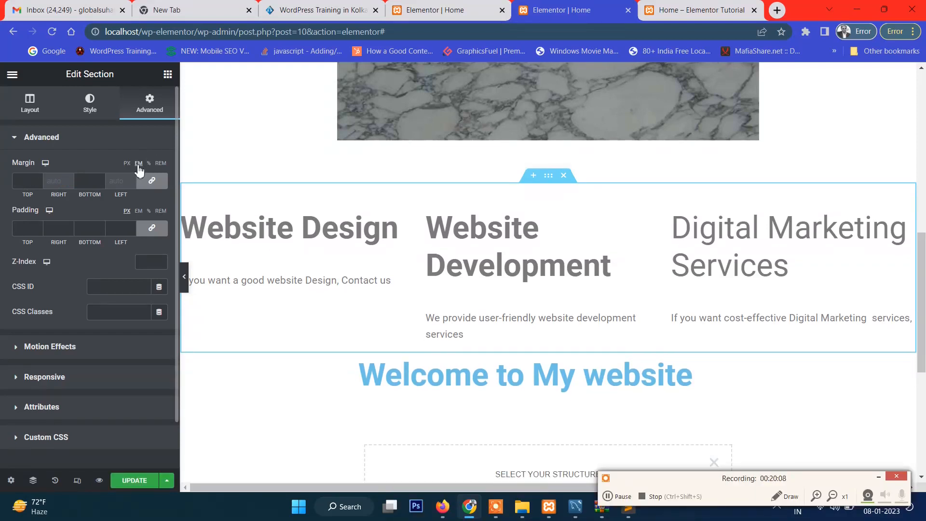
{"action": "left_click", "coordinate": [161, 163]}
{"action": "left_click", "coordinate": [126, 165]}
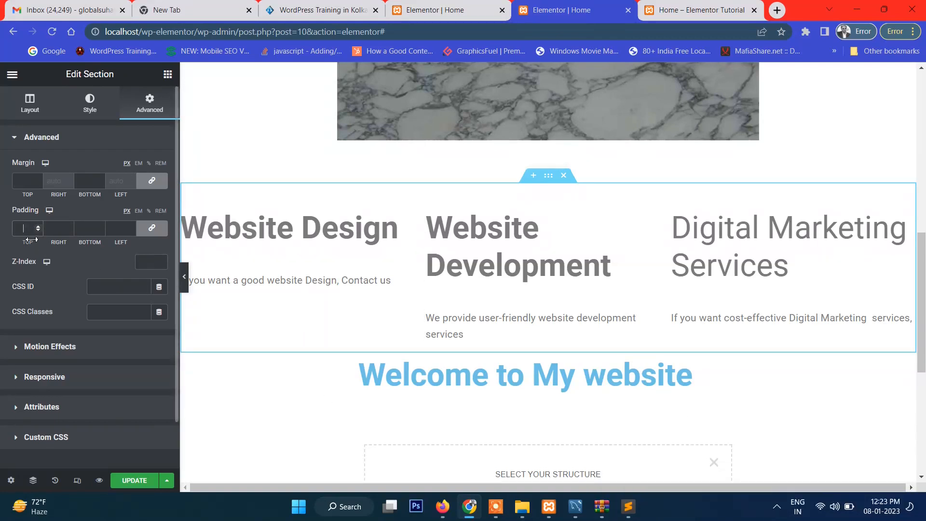
Raise the services section's linked padding to 16 px on all sides and reduce it to 10 px
{"action": "left_click", "coordinate": [69, 226]}
{"action": "left_click", "coordinate": [70, 227]}
{"action": "left_click", "coordinate": [70, 227]}
{"action": "left_click", "coordinate": [70, 227]}
{"action": "left_click", "coordinate": [70, 227]}
{"action": "left_click", "coordinate": [69, 226]}
{"action": "left_click", "coordinate": [69, 226]}
{"action": "left_click", "coordinate": [69, 226]}
{"action": "left_click", "coordinate": [69, 225]}
{"action": "left_click", "coordinate": [69, 226]}
{"action": "left_click", "coordinate": [69, 226]}
{"action": "left_click", "coordinate": [70, 226]}
{"action": "left_click", "coordinate": [70, 225]}
{"action": "left_click", "coordinate": [70, 226]}
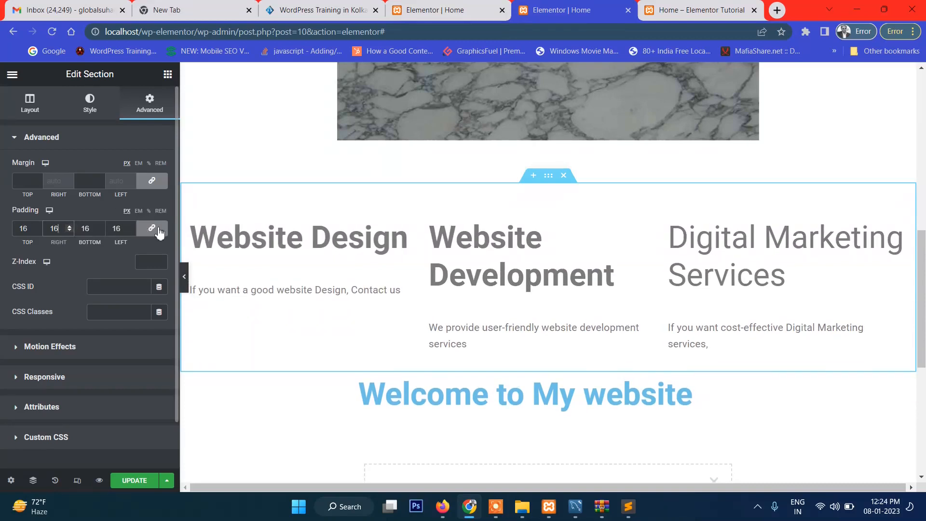
{"action": "left_click", "coordinate": [70, 230]}
{"action": "left_click", "coordinate": [69, 229]}
{"action": "left_click", "coordinate": [70, 230]}
{"action": "left_click", "coordinate": [70, 230]}
{"action": "left_click", "coordinate": [69, 230]}
{"action": "left_click", "coordinate": [69, 230]}
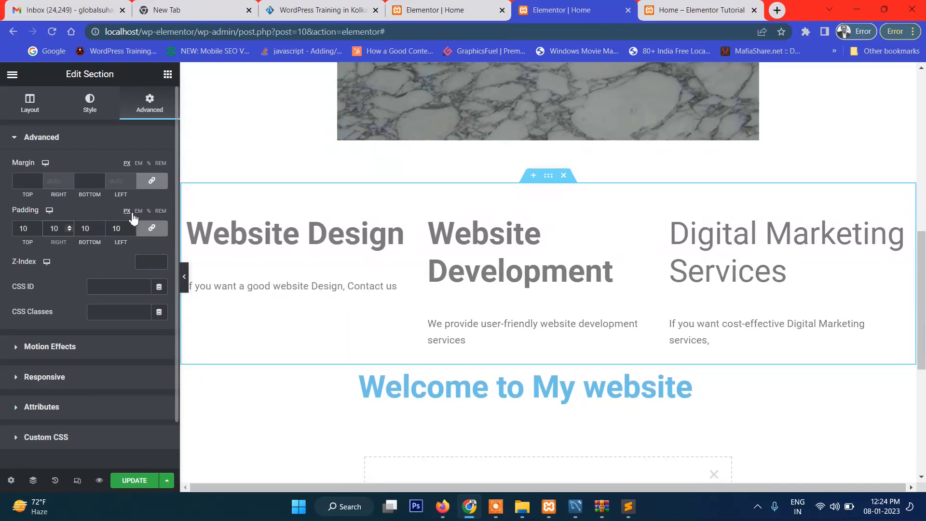
Reset the services section's padding to 0 on all sides and unlink the four padding values
{"action": "left_click", "coordinate": [36, 232]}
{"action": "left_click", "coordinate": [37, 232]}
{"action": "left_click", "coordinate": [36, 231]}
{"action": "left_click", "coordinate": [36, 231]}
{"action": "left_click", "coordinate": [37, 231]}
{"action": "left_click", "coordinate": [37, 232]}
{"action": "left_click", "coordinate": [36, 231]}
{"action": "left_click", "coordinate": [37, 232]}
{"action": "left_click", "coordinate": [36, 231]}
{"action": "left_click", "coordinate": [37, 231]}
{"action": "left_click", "coordinate": [36, 232]}
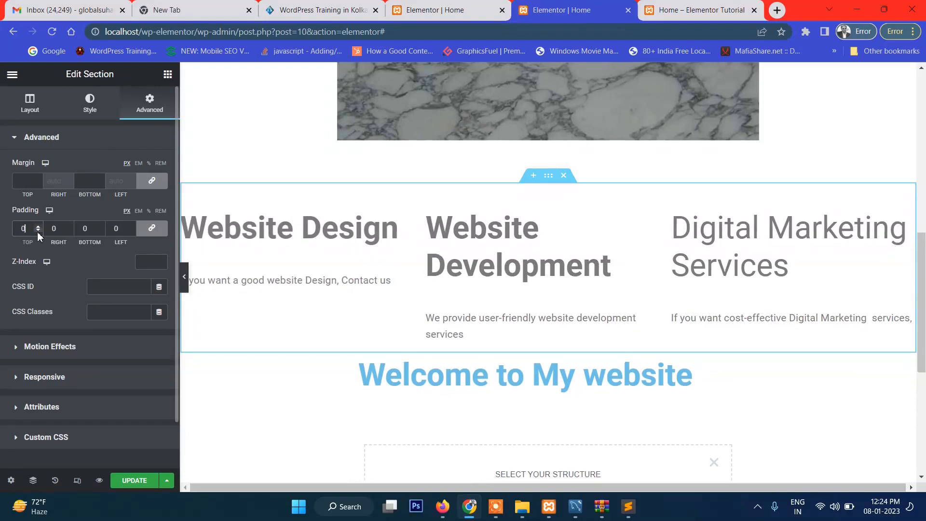
{"action": "left_click", "coordinate": [36, 227]}
{"action": "left_click", "coordinate": [153, 232]}
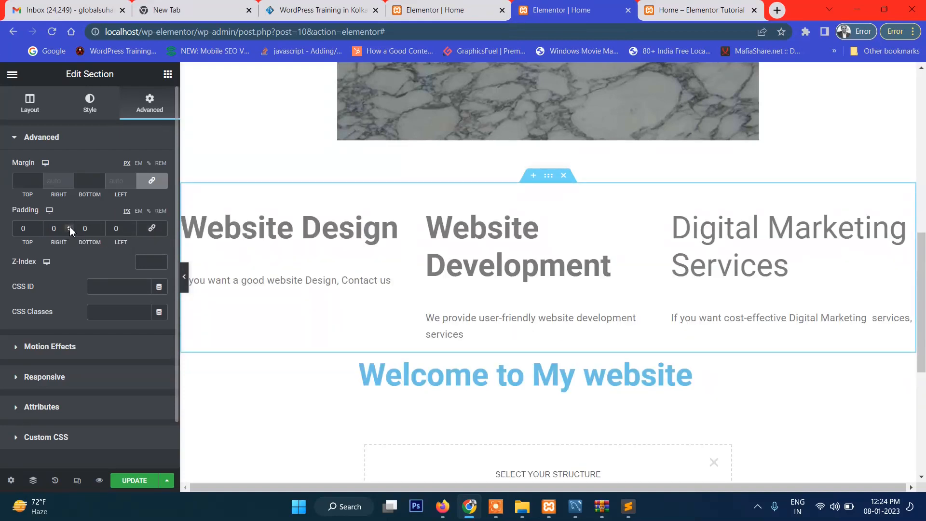
Set only the right padding of the services section to 28 px
{"action": "left_click", "coordinate": [69, 226]}
{"action": "left_click", "coordinate": [69, 227]}
{"action": "left_click", "coordinate": [68, 226]}
{"action": "left_click", "coordinate": [68, 227]}
{"action": "left_click", "coordinate": [68, 227]}
{"action": "left_click", "coordinate": [68, 226]}
{"action": "left_click", "coordinate": [69, 227]}
{"action": "left_click", "coordinate": [69, 227]}
{"action": "left_click", "coordinate": [69, 227]}
{"action": "left_click", "coordinate": [69, 227]}
{"action": "left_click", "coordinate": [68, 227]}
{"action": "left_click", "coordinate": [69, 225]}
{"action": "left_click", "coordinate": [69, 226]}
{"action": "left_click", "coordinate": [69, 226]}
{"action": "left_click", "coordinate": [68, 226]}
{"action": "left_click", "coordinate": [68, 226]}
{"action": "left_click", "coordinate": [68, 226]}
{"action": "left_click", "coordinate": [68, 226]}
{"action": "left_click", "coordinate": [69, 225]}
{"action": "left_click", "coordinate": [68, 226]}
{"action": "left_click", "coordinate": [68, 226]}
{"action": "left_click", "coordinate": [69, 226]}
{"action": "left_click", "coordinate": [68, 225]}
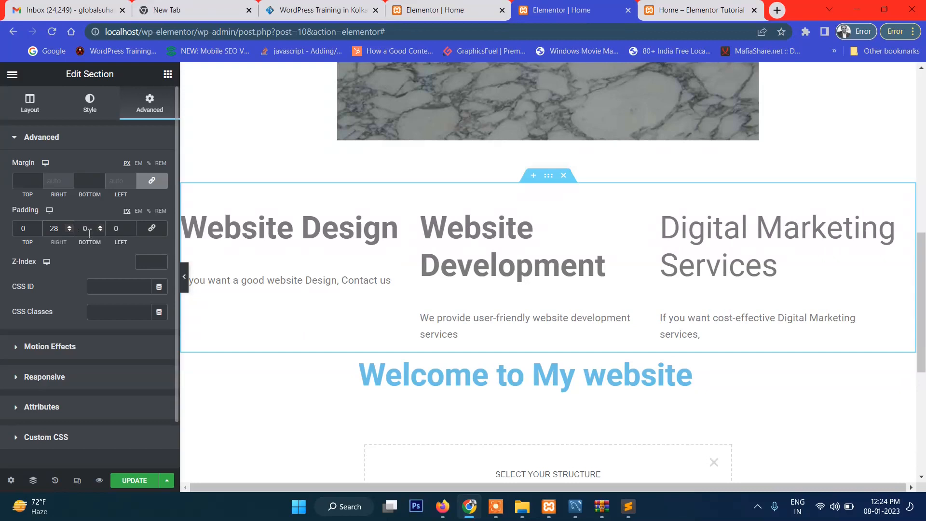
Set only the left padding of the services section to 18 px
{"action": "left_click", "coordinate": [130, 226]}
{"action": "left_click", "coordinate": [130, 227]}
{"action": "left_click", "coordinate": [130, 226]}
{"action": "left_click", "coordinate": [130, 227]}
{"action": "left_click", "coordinate": [130, 226]}
{"action": "left_click", "coordinate": [130, 226]}
{"action": "left_click", "coordinate": [130, 227]}
{"action": "left_click", "coordinate": [130, 226]}
{"action": "left_click", "coordinate": [130, 226]}
{"action": "left_click", "coordinate": [130, 226]}
{"action": "left_click", "coordinate": [130, 227]}
{"action": "left_click", "coordinate": [130, 226]}
{"action": "left_click", "coordinate": [130, 227]}
{"action": "left_click", "coordinate": [130, 227]}
{"action": "left_click", "coordinate": [130, 227]}
{"action": "left_click", "coordinate": [130, 226]}
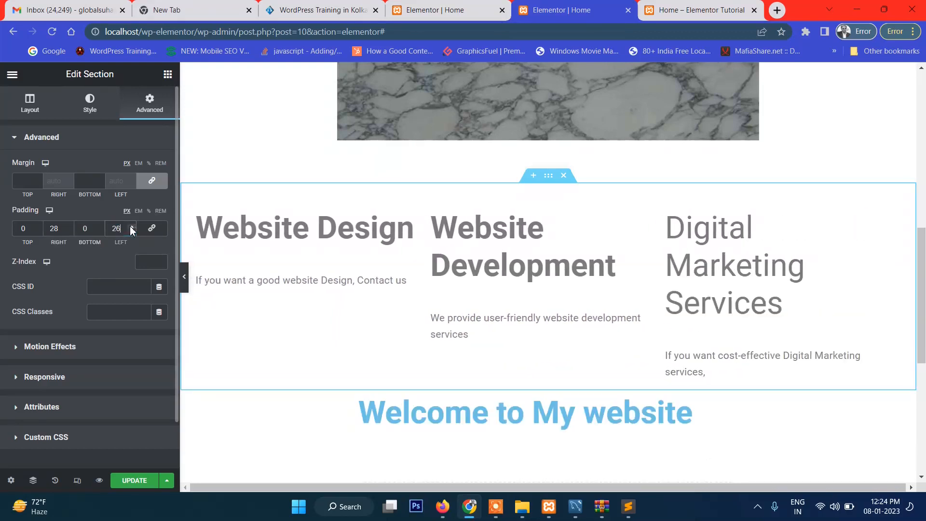
{"action": "left_click", "coordinate": [131, 231]}
{"action": "left_click", "coordinate": [131, 231]}
{"action": "left_click", "coordinate": [131, 231]}
{"action": "left_click", "coordinate": [131, 231]}
{"action": "left_click", "coordinate": [132, 231]}
{"action": "left_click", "coordinate": [131, 231]}
{"action": "left_click", "coordinate": [131, 231]}
{"action": "left_click", "coordinate": [131, 231]}
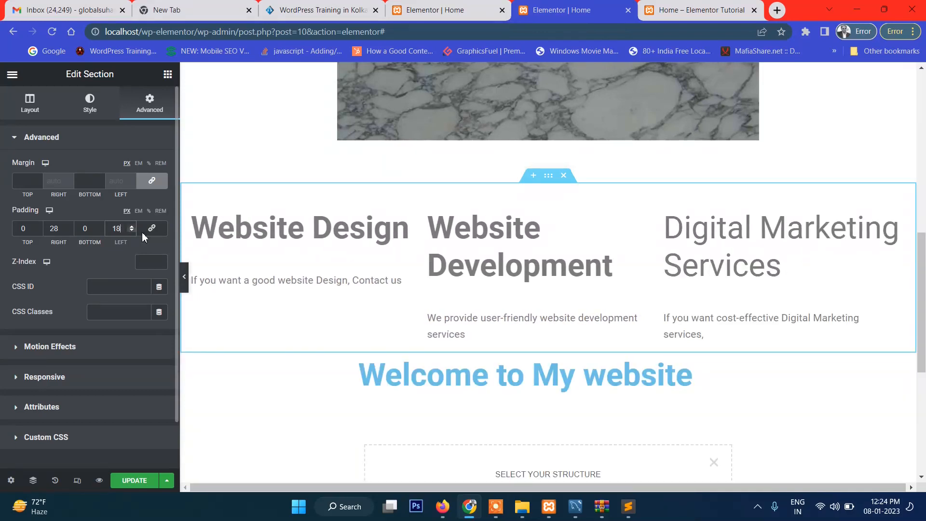
Update the Home page and open its preview at the padded services section
{"action": "left_click", "coordinate": [136, 480]}
{"action": "left_click", "coordinate": [99, 480]}
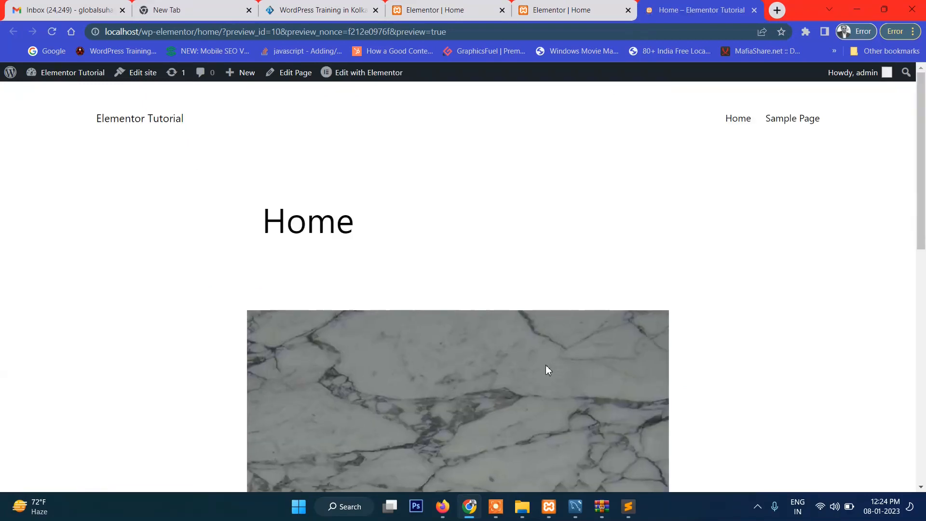
{"action": "scroll", "coordinate": [566, 341], "scroll_direction": "down", "scroll_amount": 8}
{"action": "scroll", "coordinate": [572, 345], "scroll_direction": "down", "scroll_amount": 2}
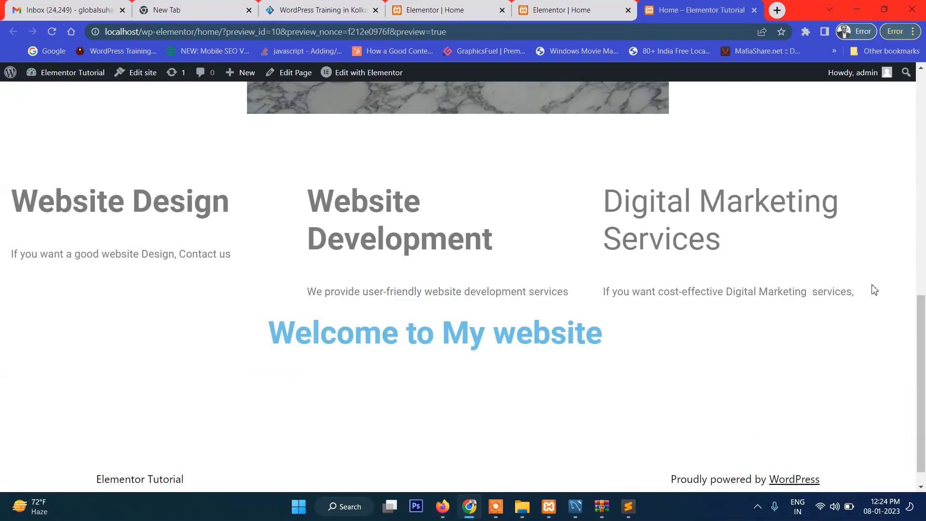
{"action": "scroll", "coordinate": [251, 328], "scroll_direction": "down", "scroll_amount": 1}
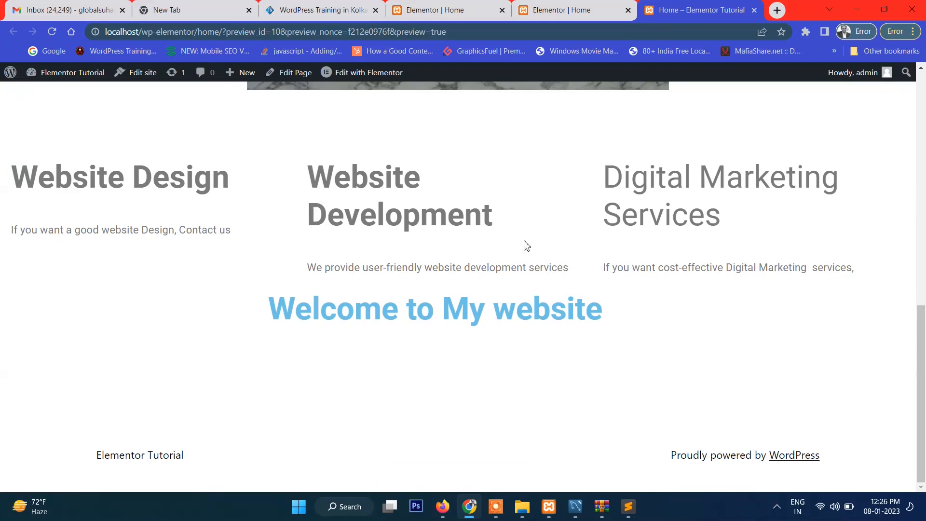
Examine the text of the three service columns and the overall layout in the Home page preview
{"action": "scroll", "coordinate": [493, 263], "scroll_direction": "up", "scroll_amount": 8}
{"action": "scroll", "coordinate": [486, 271], "scroll_direction": "down", "scroll_amount": 8}
{"action": "left_click_drag", "start_coordinate": [86, 168], "coordinate": [354, 259]}
{"action": "left_click", "coordinate": [354, 258]}
{"action": "left_click_drag", "start_coordinate": [189, 187], "coordinate": [719, 241]}
{"action": "left_click", "coordinate": [720, 242]}
{"action": "scroll", "coordinate": [720, 244], "scroll_direction": "up", "scroll_amount": 8}
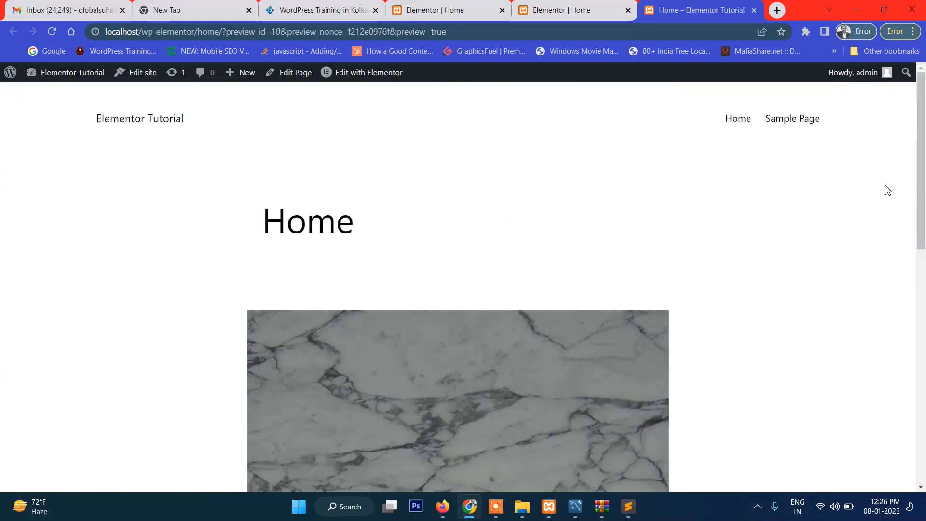
{"action": "scroll", "coordinate": [733, 273], "scroll_direction": "down", "scroll_amount": 8}
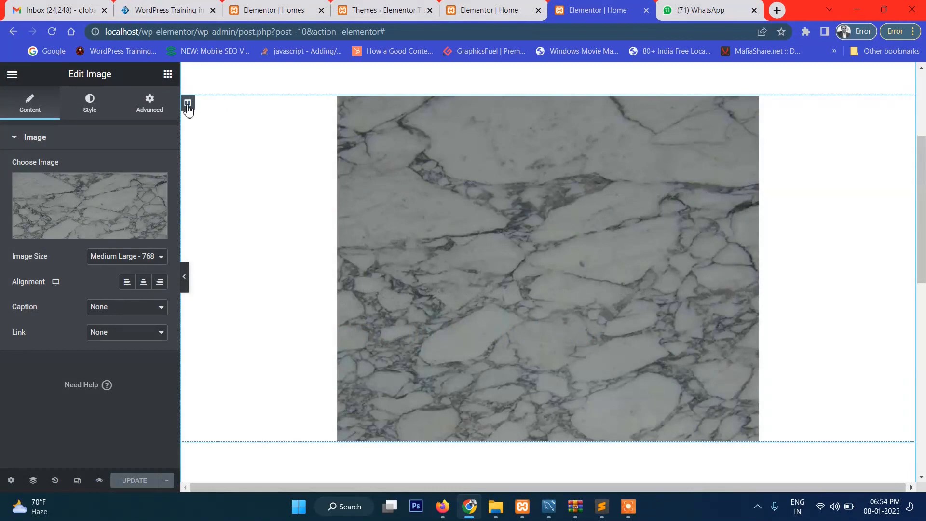
Delete the section that holds the marble image from the Home page in the editor
{"action": "left_click", "coordinate": [187, 103]}
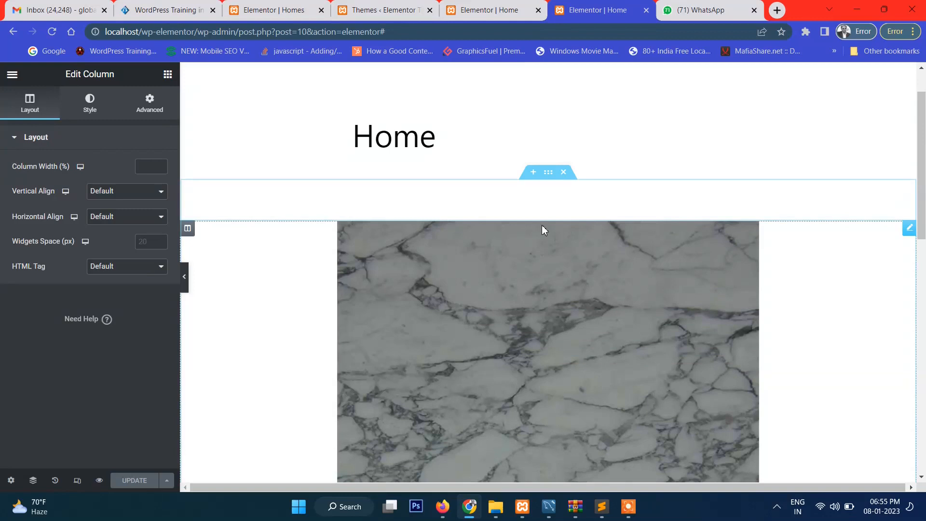
{"action": "left_click", "coordinate": [563, 172]}
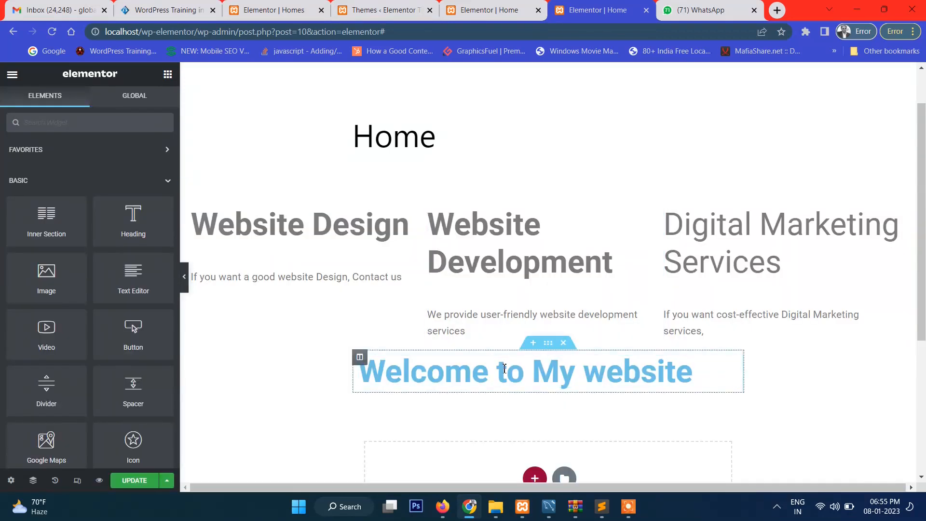
Add a single-column section below the "Welcome to My website" heading and place a Video widget in it
{"action": "scroll", "coordinate": [512, 203], "scroll_direction": "down", "scroll_amount": 2}
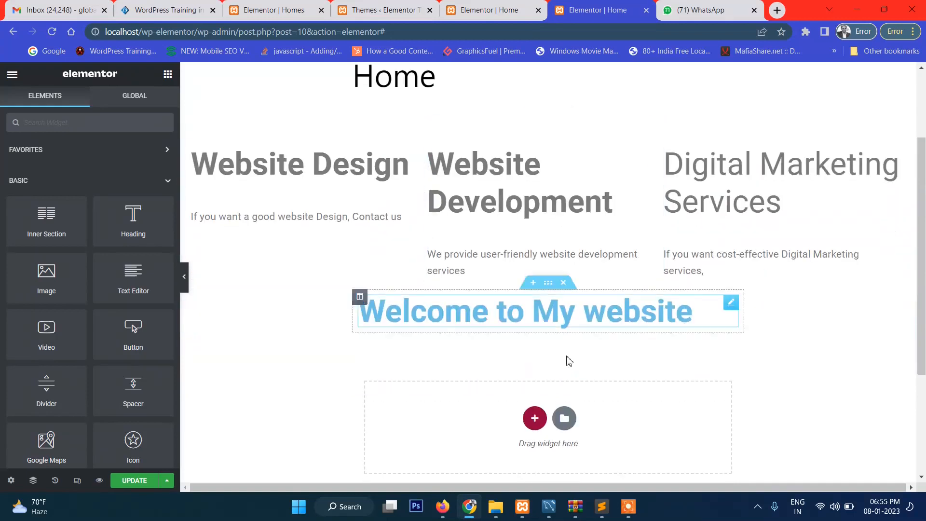
{"action": "left_click", "coordinate": [532, 362]}
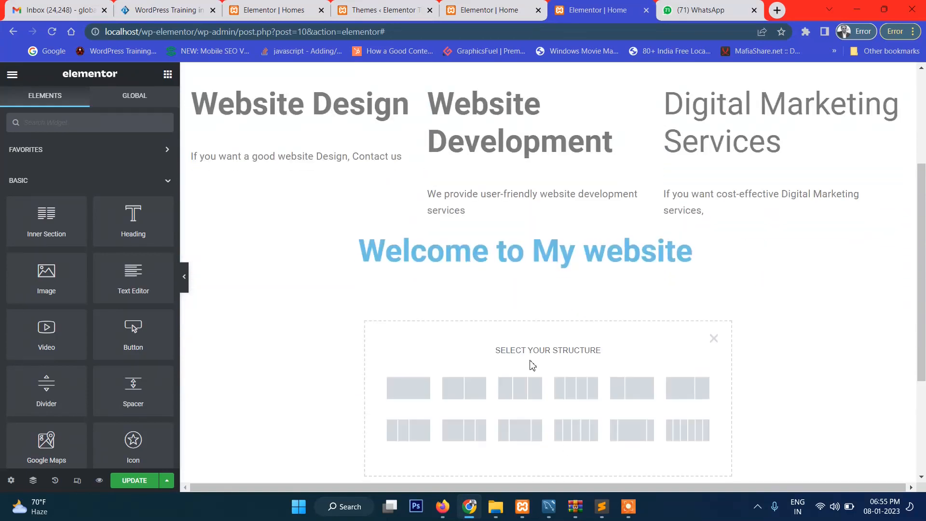
{"action": "left_click", "coordinate": [404, 389]}
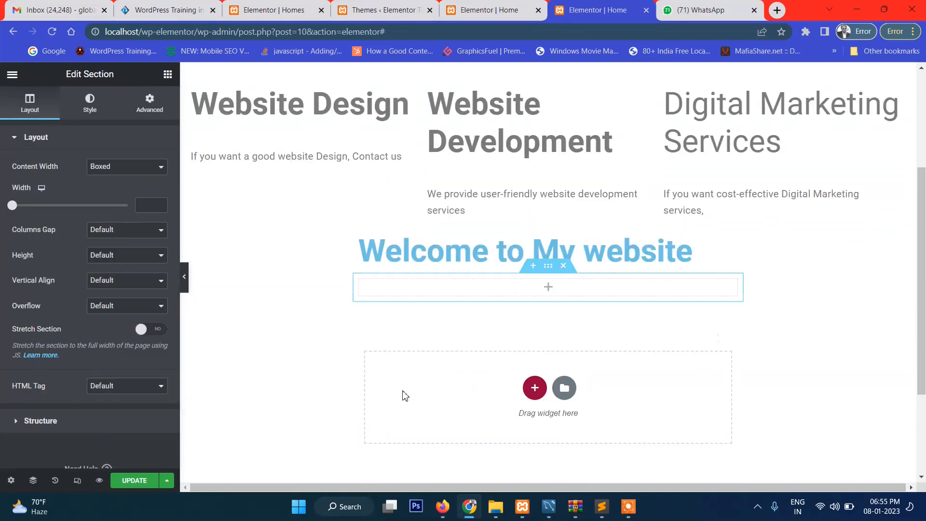
{"action": "scroll", "coordinate": [547, 266], "scroll_direction": "up", "scroll_amount": 1}
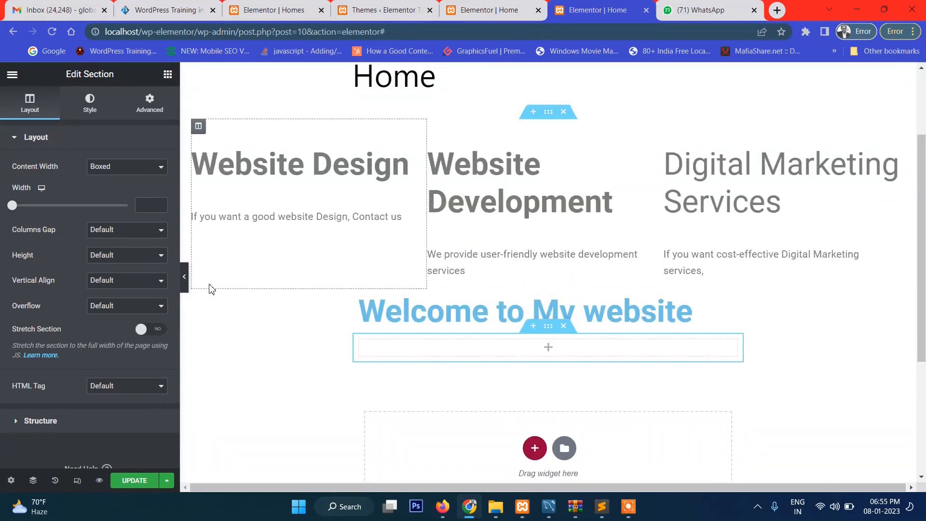
{"action": "left_click", "coordinate": [167, 74]}
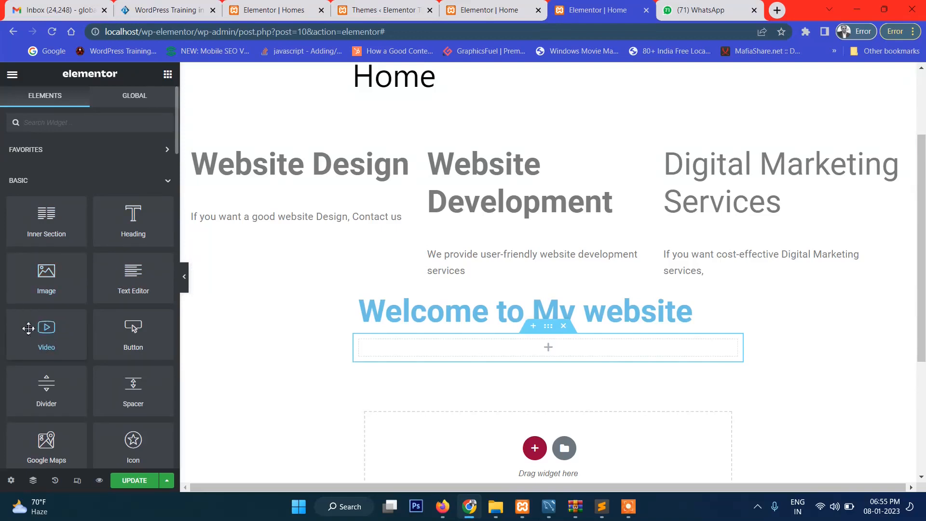
{"action": "left_click_drag", "start_coordinate": [39, 329], "coordinate": [509, 348]}
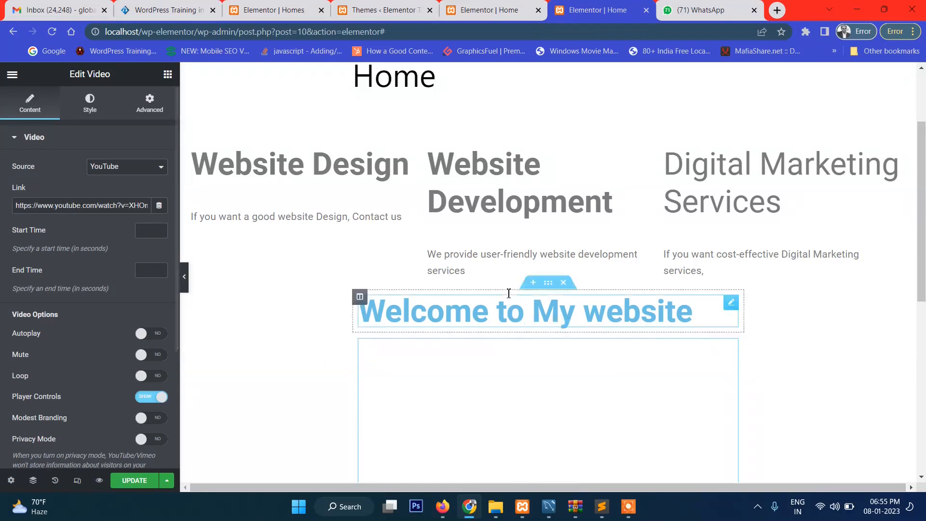
{"action": "scroll", "coordinate": [505, 289], "scroll_direction": "down", "scroll_amount": 3}
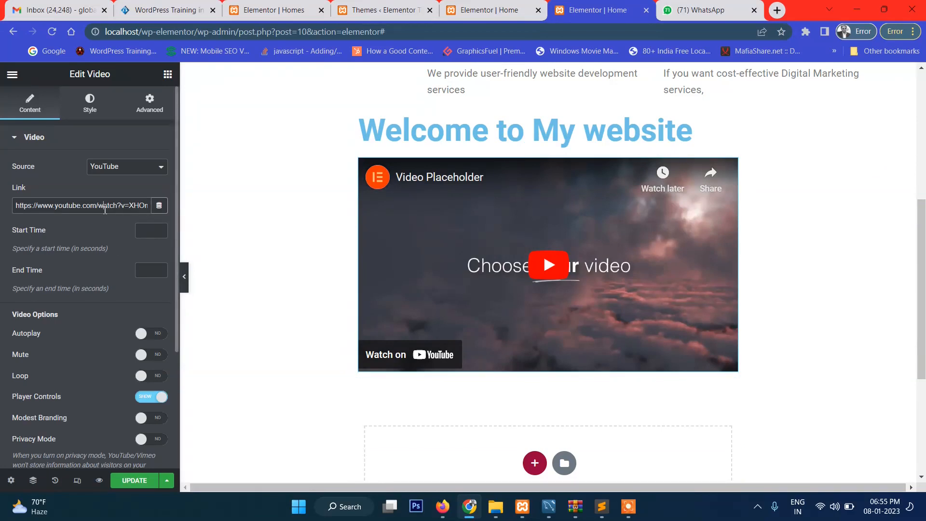
Replace the Video widget's link with the YouTube address of the "12 custom post type wordpress - Tutorial Rays" video
{"action": "left_click", "coordinate": [777, 10]}
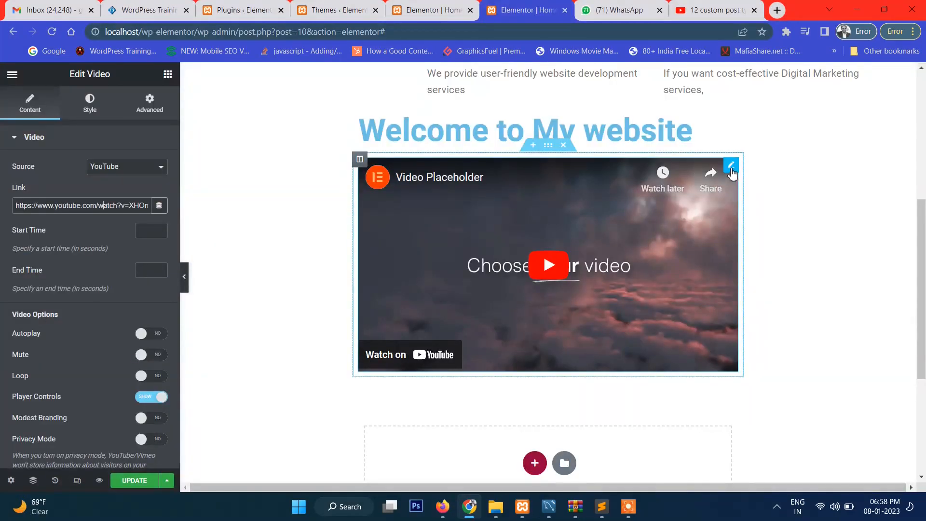
{"action": "left_click", "coordinate": [694, 7]}
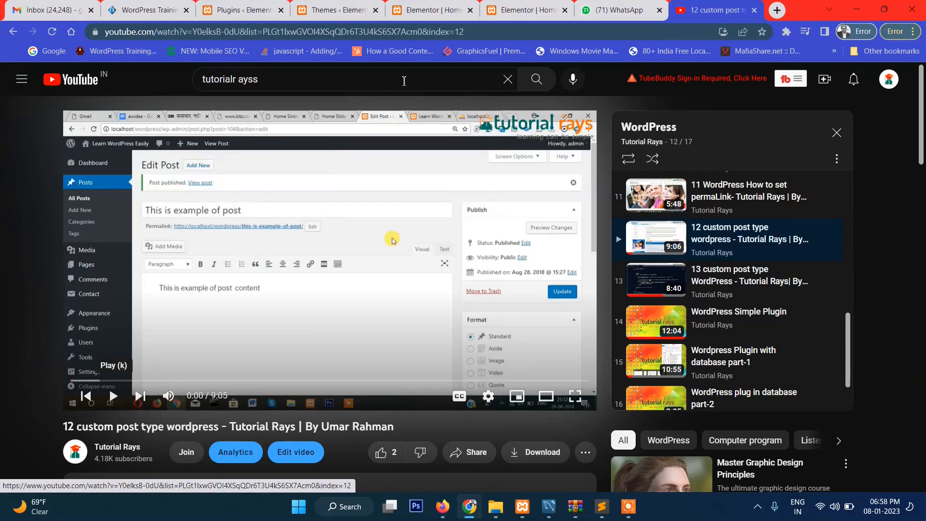
{"action": "left_click", "coordinate": [504, 34]}
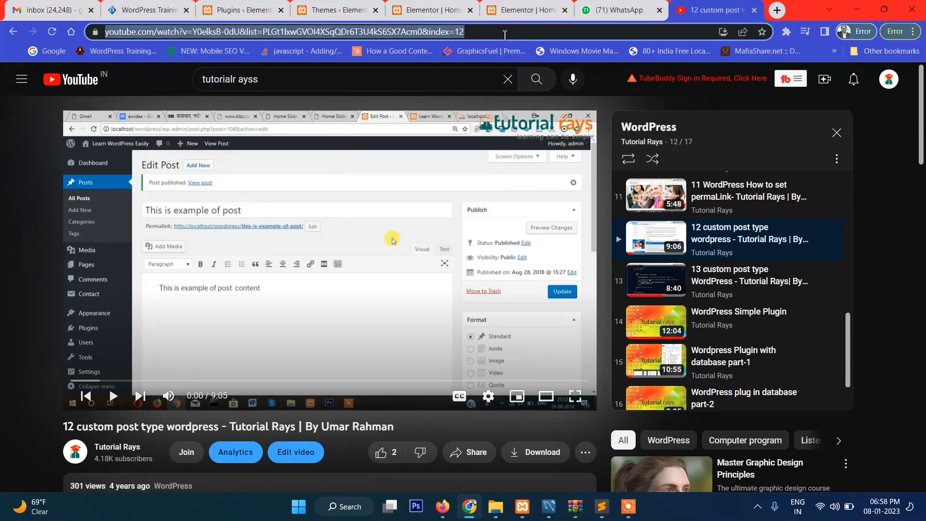
{"action": "left_click", "coordinate": [528, 10]}
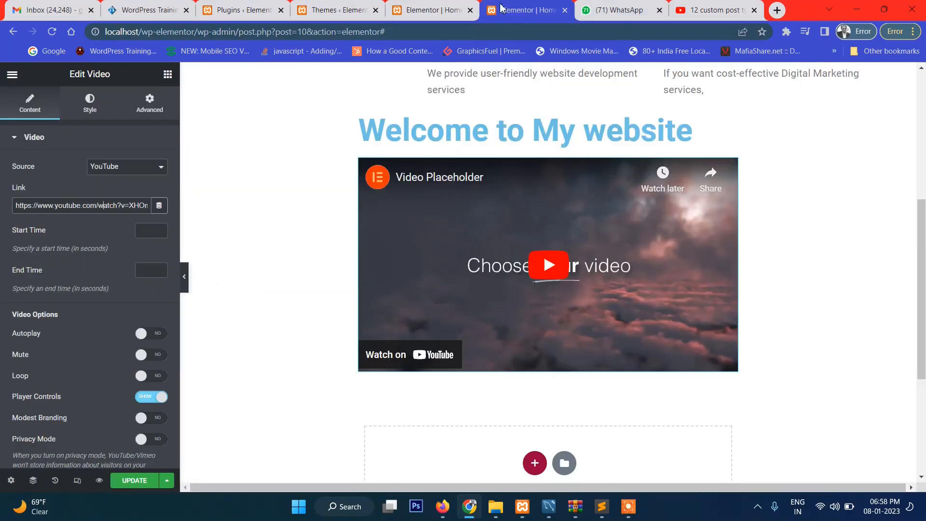
{"action": "triple_click", "coordinate": [95, 201]}
{"action": "key", "text": "ctrl+v"}
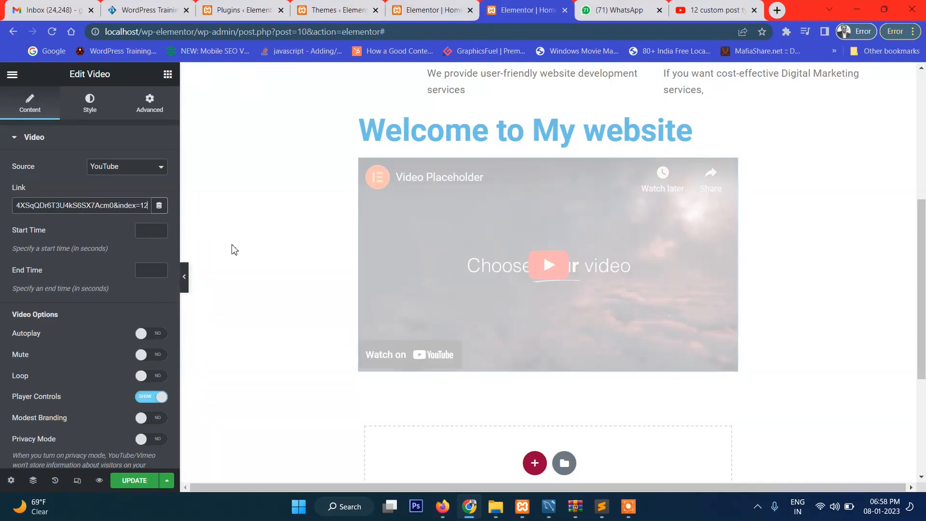
{"action": "left_click", "coordinate": [232, 245]}
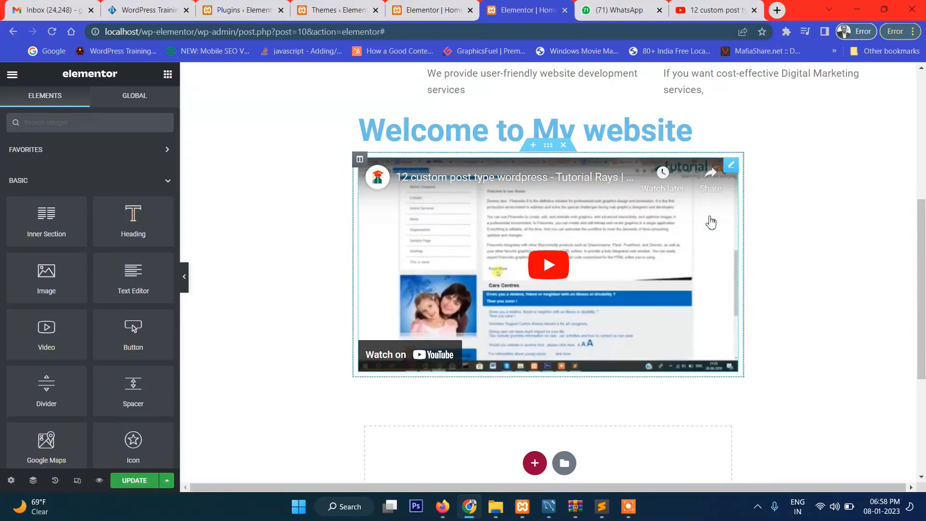
Update the Home page and check the embedded video in a new preview
{"action": "left_click", "coordinate": [133, 483]}
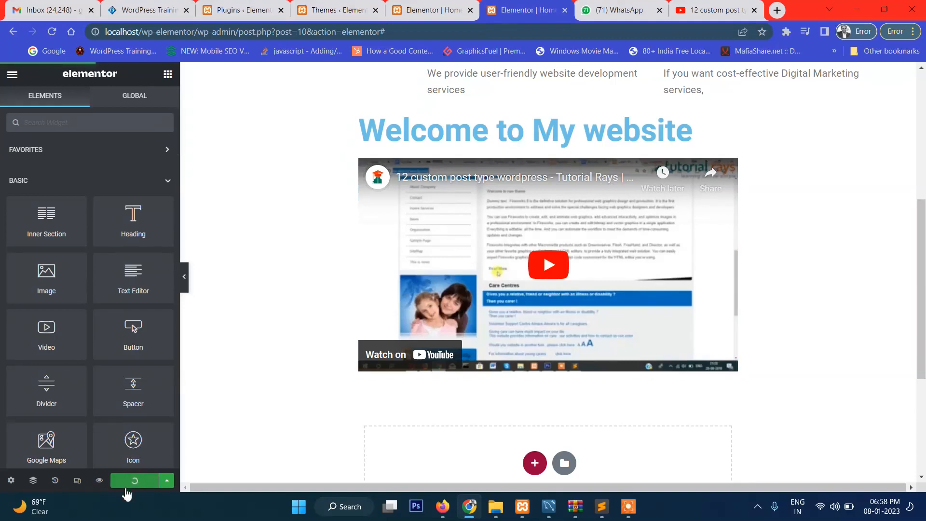
{"action": "left_click", "coordinate": [100, 480]}
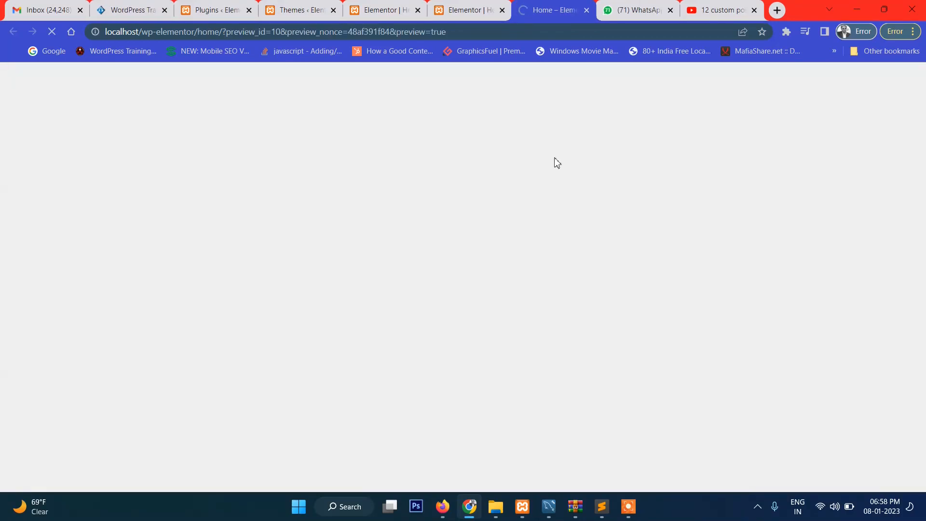
{"action": "scroll", "coordinate": [520, 262], "scroll_direction": "down", "scroll_amount": 7}
{"action": "scroll", "coordinate": [520, 261], "scroll_direction": "up", "scroll_amount": 2}
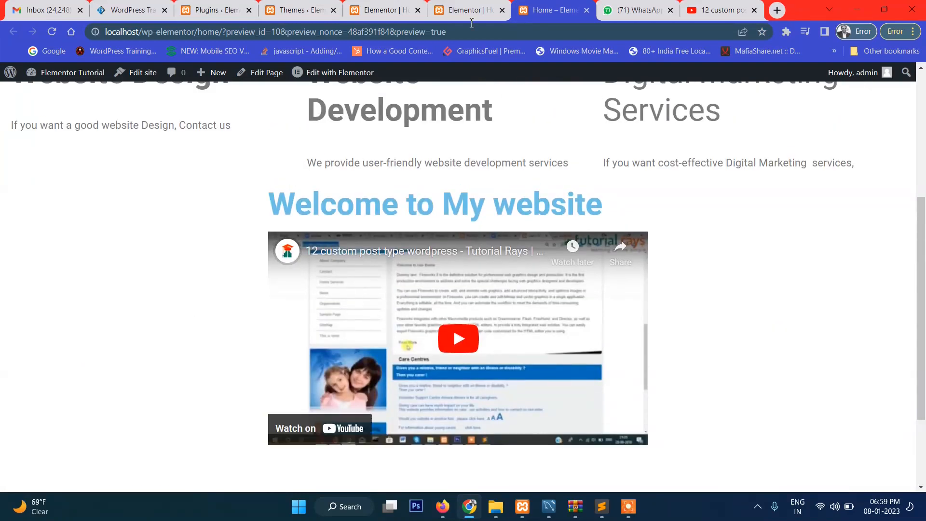
Add a single-column section below the embedded video on the Home page and place a Button widget in it
{"action": "left_click", "coordinate": [461, 7]}
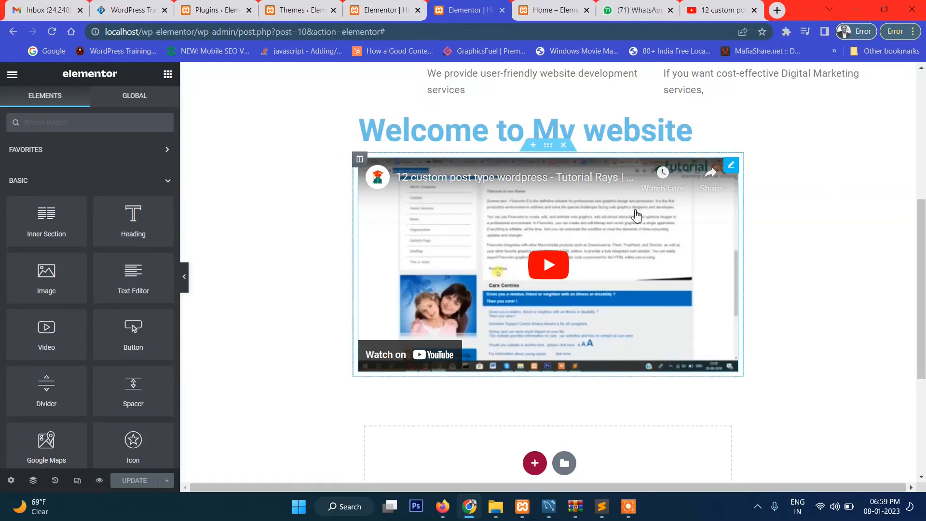
{"action": "scroll", "coordinate": [636, 376], "scroll_direction": "down", "scroll_amount": 1}
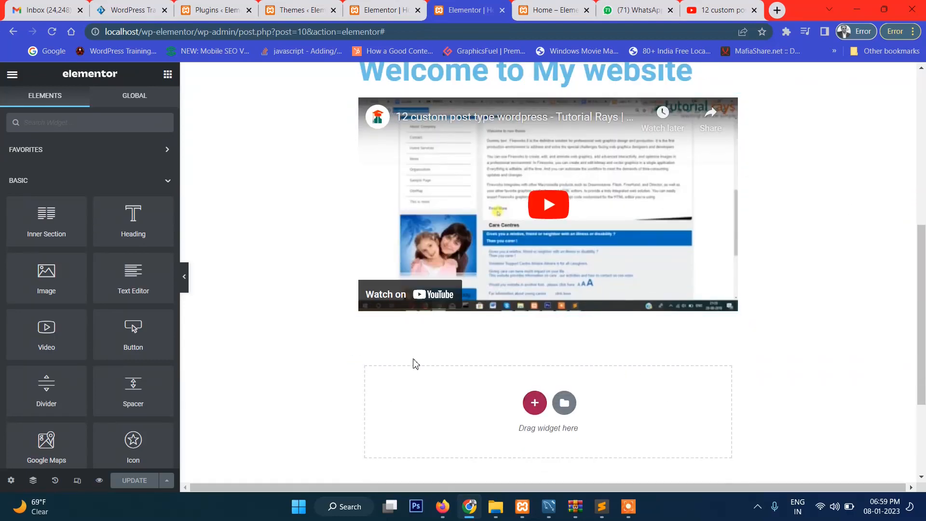
{"action": "left_click", "coordinate": [534, 403]}
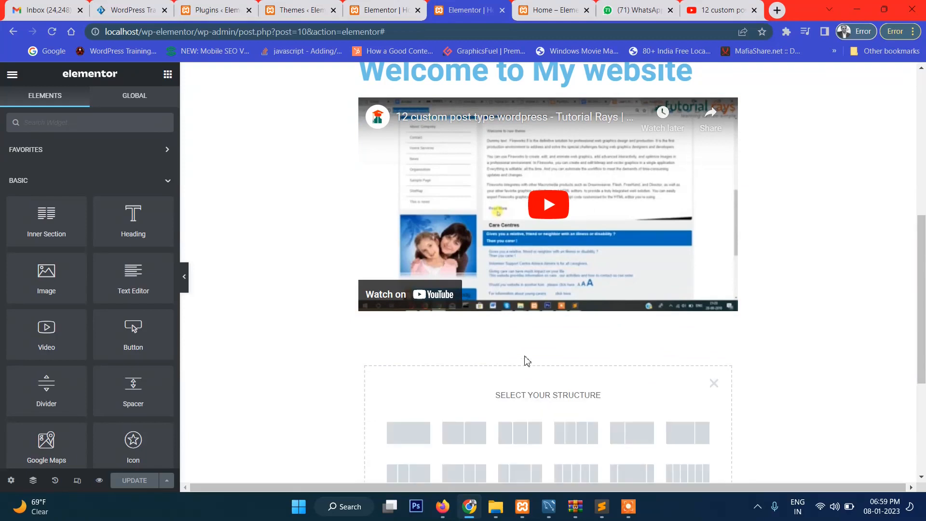
{"action": "scroll", "coordinate": [522, 357], "scroll_direction": "down", "scroll_amount": 2}
{"action": "left_click", "coordinate": [416, 313]}
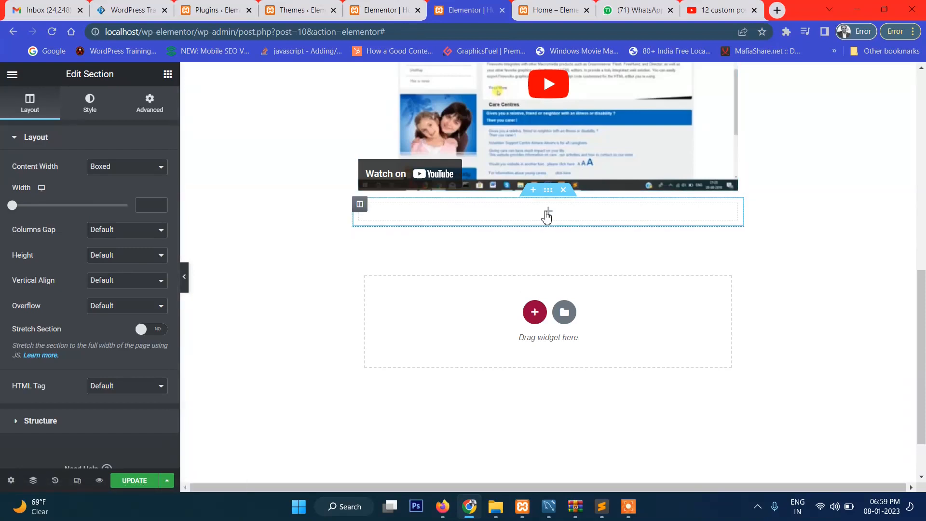
{"action": "left_click", "coordinate": [546, 212]}
{"action": "key", "text": "ctrl+shift+j"}
{"action": "key", "text": "ctrl+shift+j"}
{"action": "left_click_drag", "start_coordinate": [132, 331], "coordinate": [543, 216]}
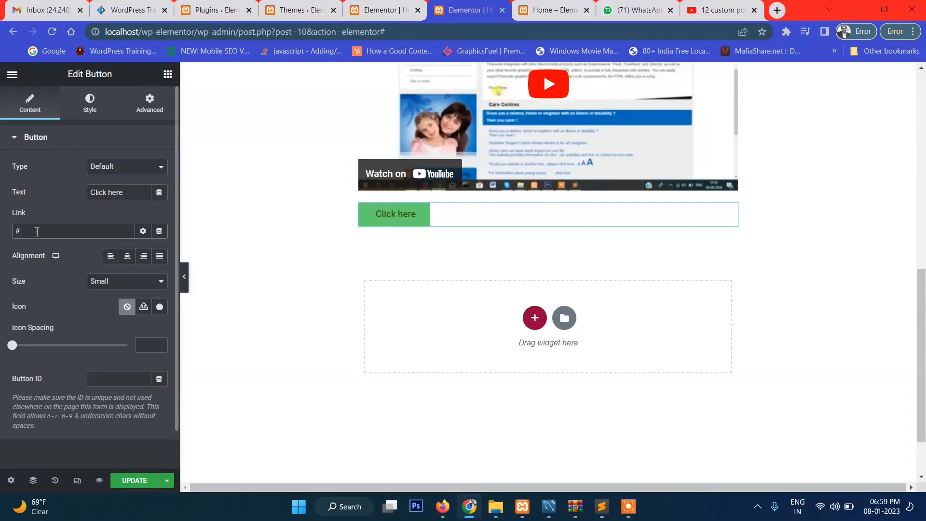
Copy the address of the acesoftech.com WordPress training page and set it as the button's link
{"action": "left_click", "coordinate": [142, 9]}
{"action": "left_click", "coordinate": [288, 33]}
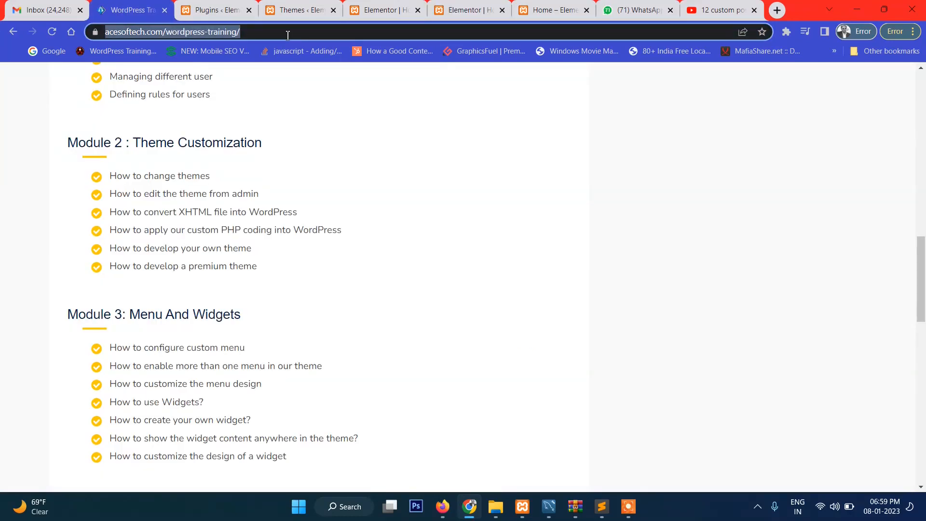
{"action": "left_click", "coordinate": [491, 5]}
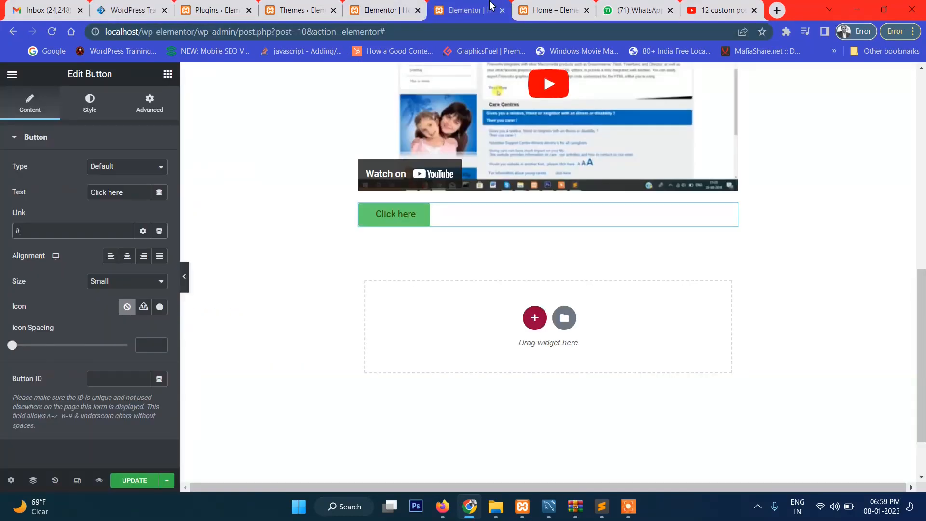
{"action": "left_click", "coordinate": [572, 6]}
{"action": "left_click", "coordinate": [379, 7]}
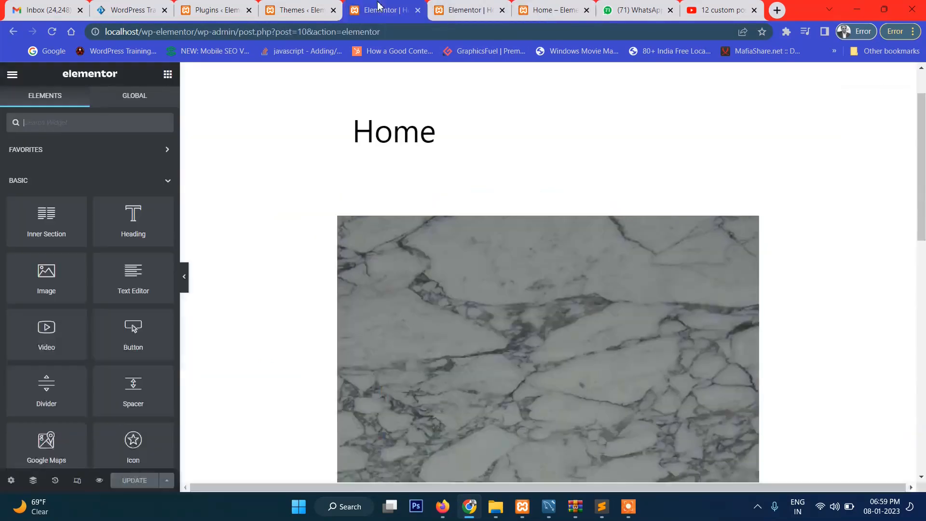
{"action": "left_click", "coordinate": [301, 8]}
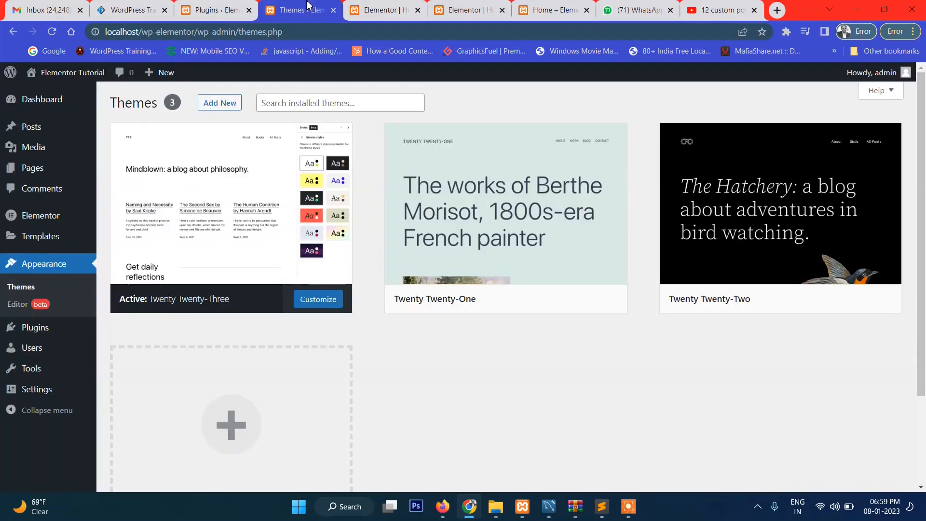
{"action": "left_click", "coordinate": [228, 6]}
{"action": "left_click", "coordinate": [383, 10]}
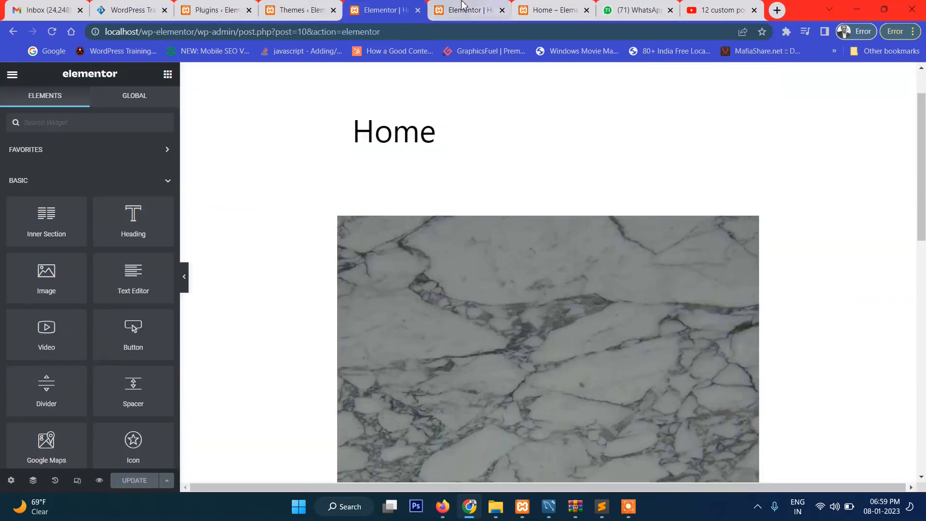
{"action": "left_click", "coordinate": [463, 10]}
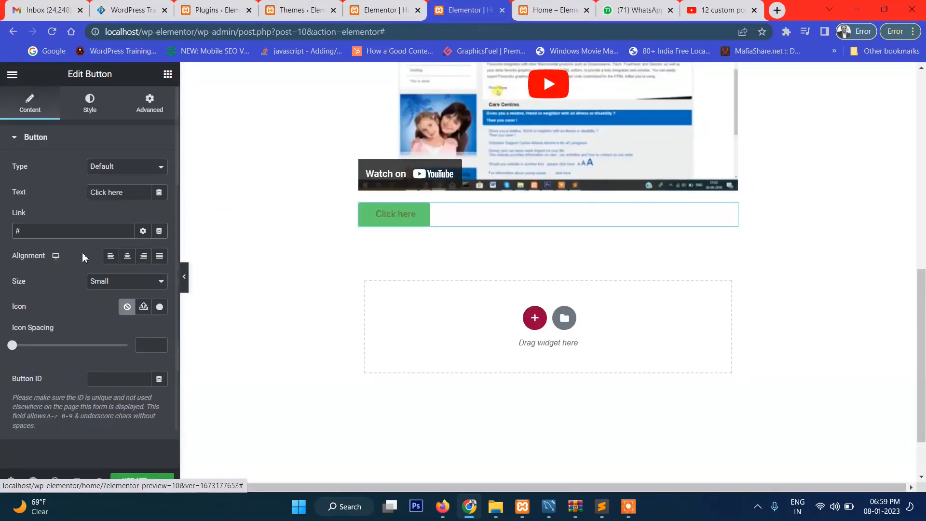
{"action": "left_click", "coordinate": [66, 231]}
{"action": "key", "text": "ctrl+v"}
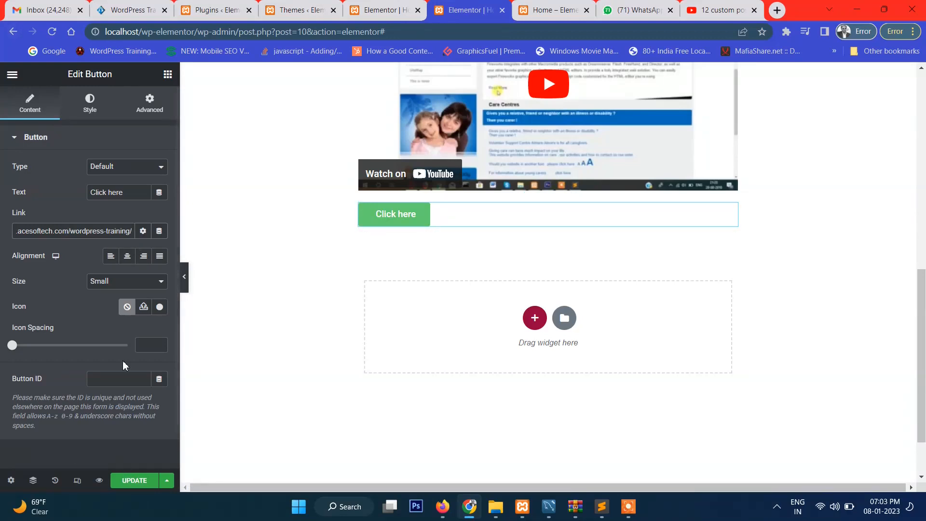
Try the button's justified and left alignments, and set its alignment to center
{"action": "left_click", "coordinate": [128, 259]}
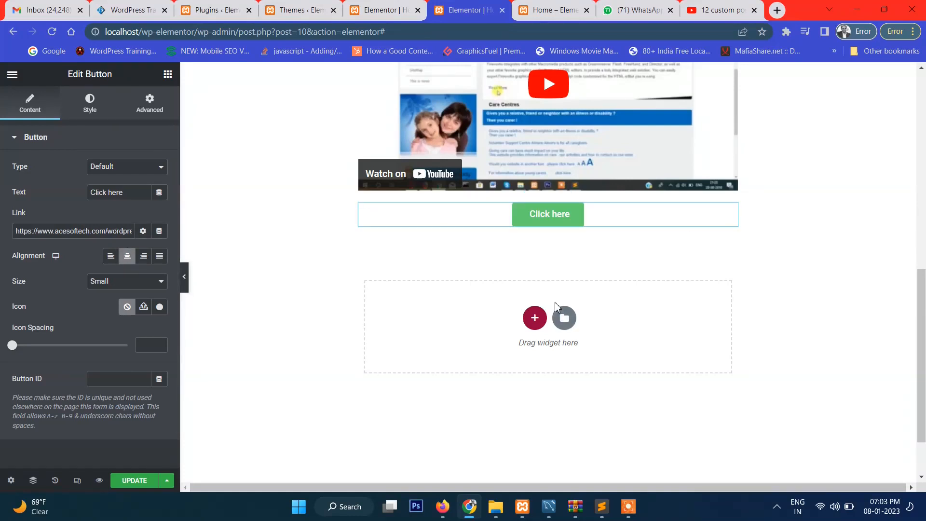
{"action": "left_click", "coordinate": [158, 258]}
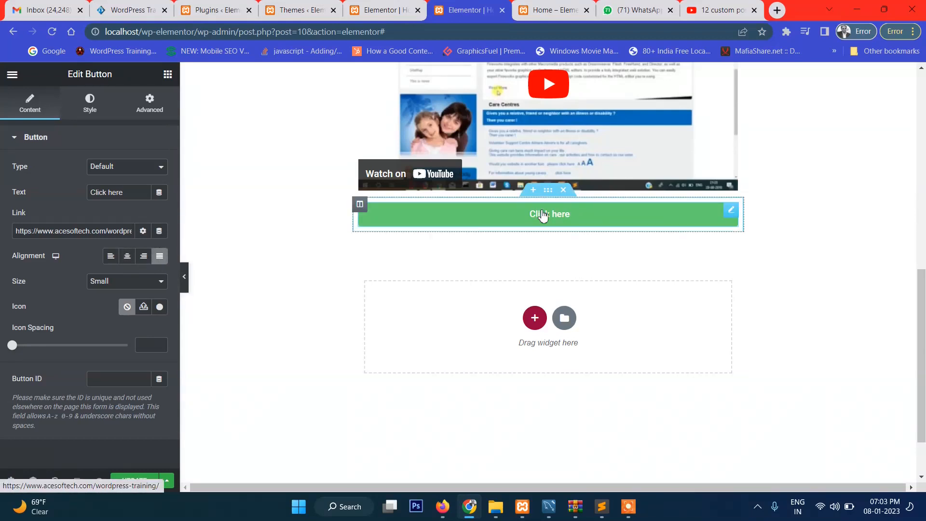
{"action": "left_click", "coordinate": [128, 261]}
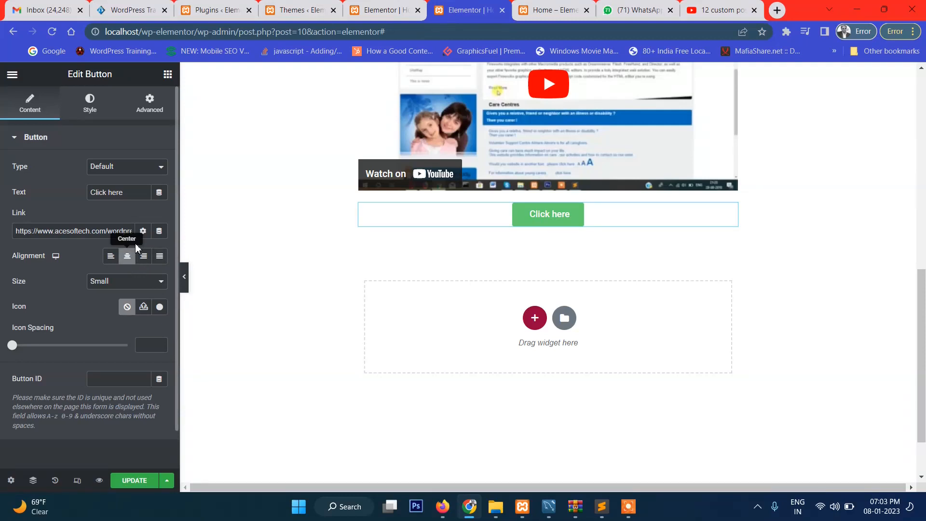
{"action": "left_click", "coordinate": [110, 258]}
{"action": "left_click", "coordinate": [124, 261]}
Try the button's Medium, Large and Extra Large sizes, and return it to Small
{"action": "left_click", "coordinate": [110, 285]}
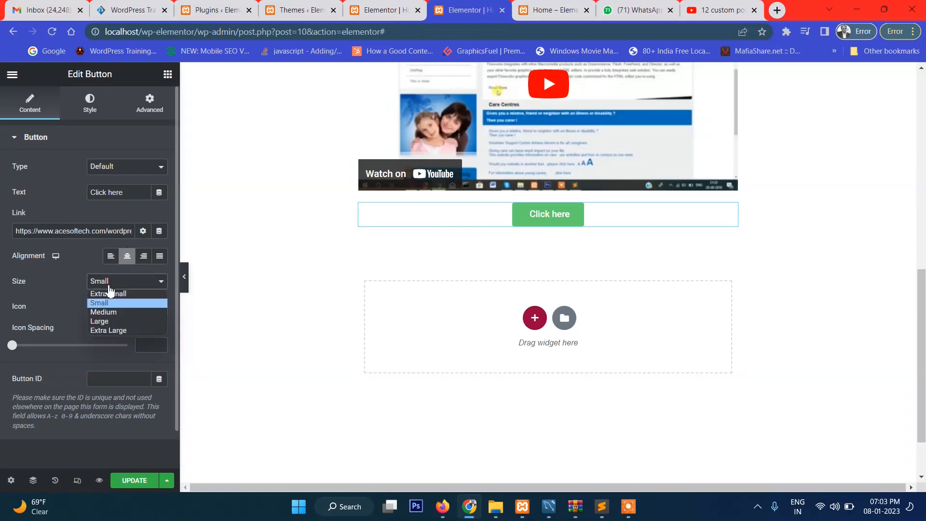
{"action": "left_click", "coordinate": [106, 311]}
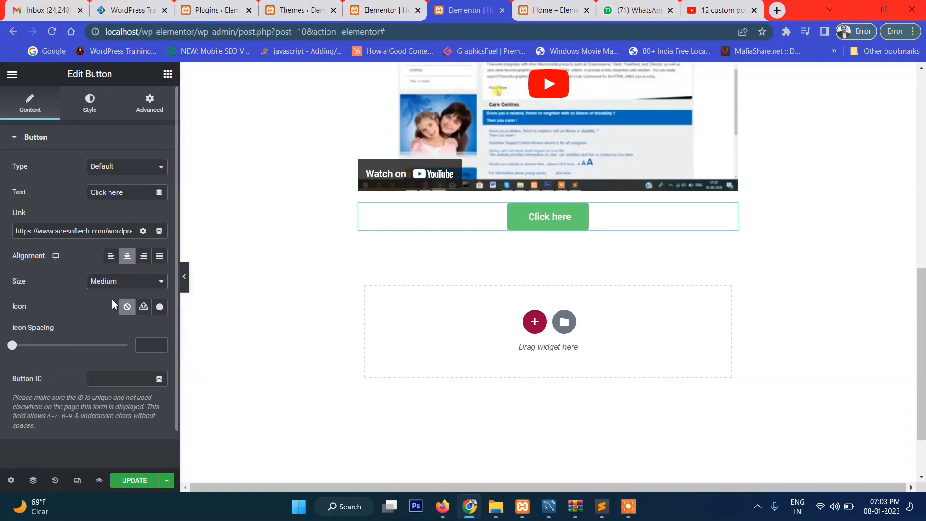
{"action": "left_click", "coordinate": [118, 284]}
{"action": "left_click", "coordinate": [117, 321]}
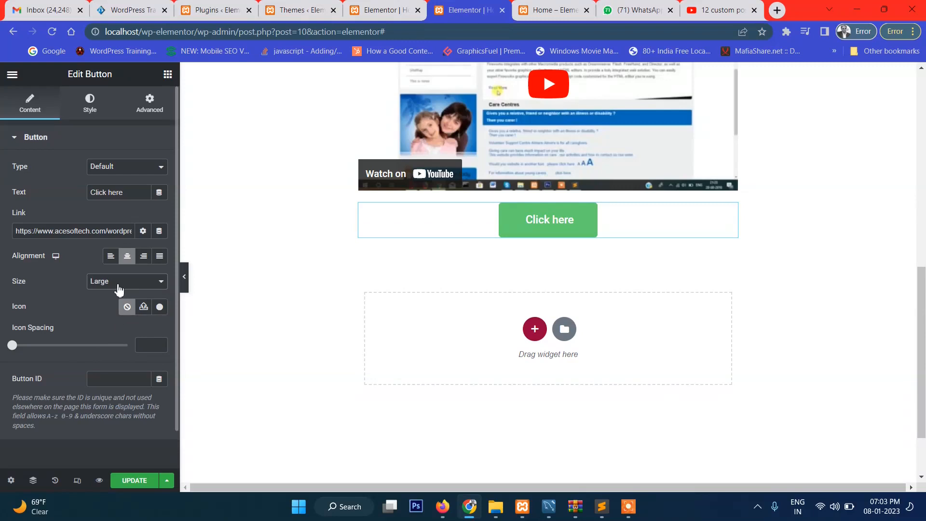
{"action": "left_click", "coordinate": [118, 283]}
{"action": "left_click", "coordinate": [114, 331]}
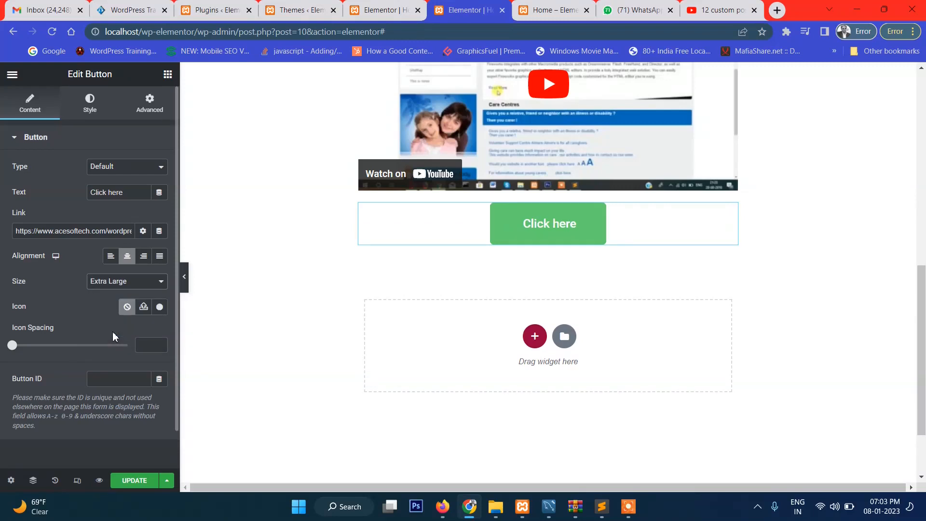
{"action": "left_click", "coordinate": [113, 290]}
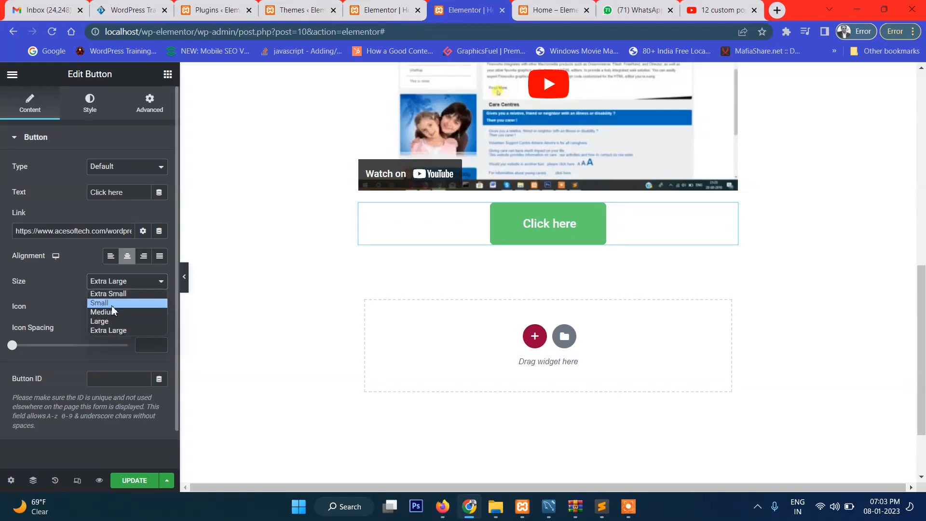
{"action": "left_click", "coordinate": [112, 305]}
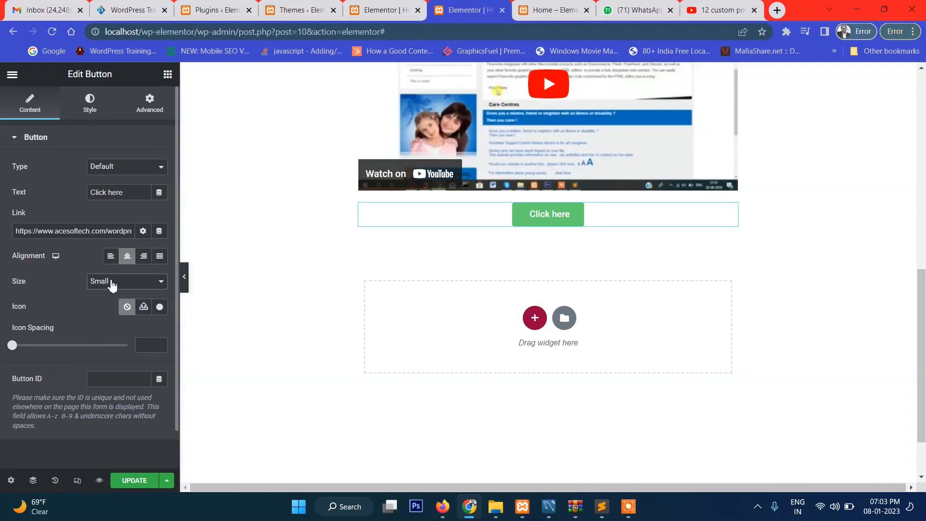
Enable unfiltered file uploads for the button's SVG icon and leave the media picker without choosing a file
{"action": "left_click", "coordinate": [143, 307]}
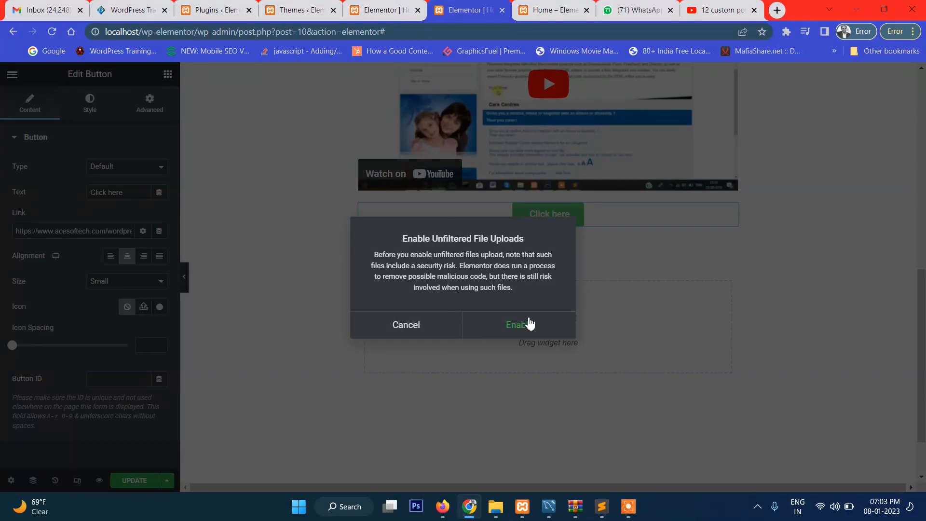
{"action": "left_click", "coordinate": [517, 328]}
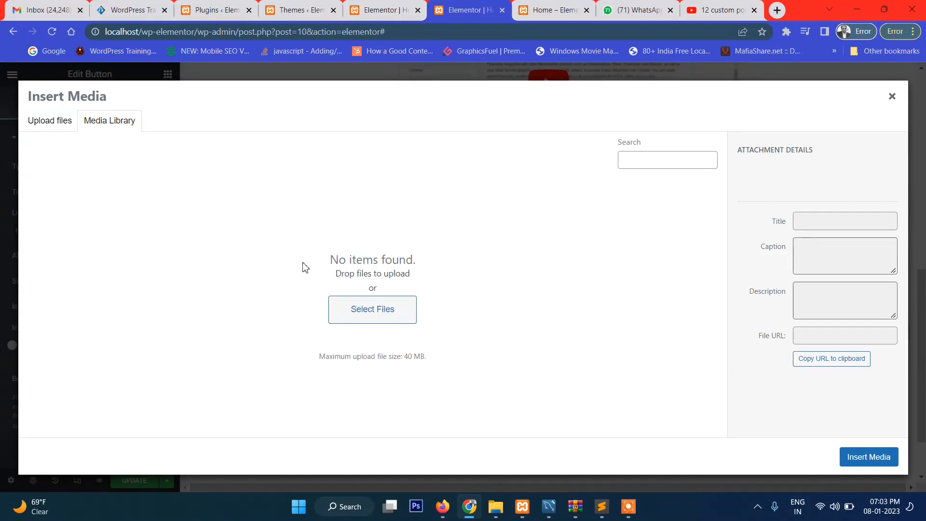
{"action": "left_click", "coordinate": [378, 314]}
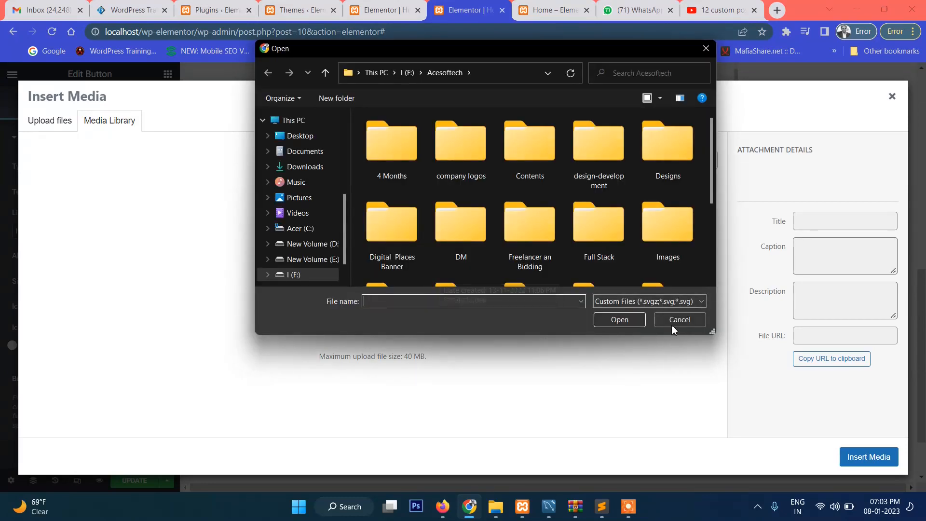
{"action": "left_click", "coordinate": [687, 318]}
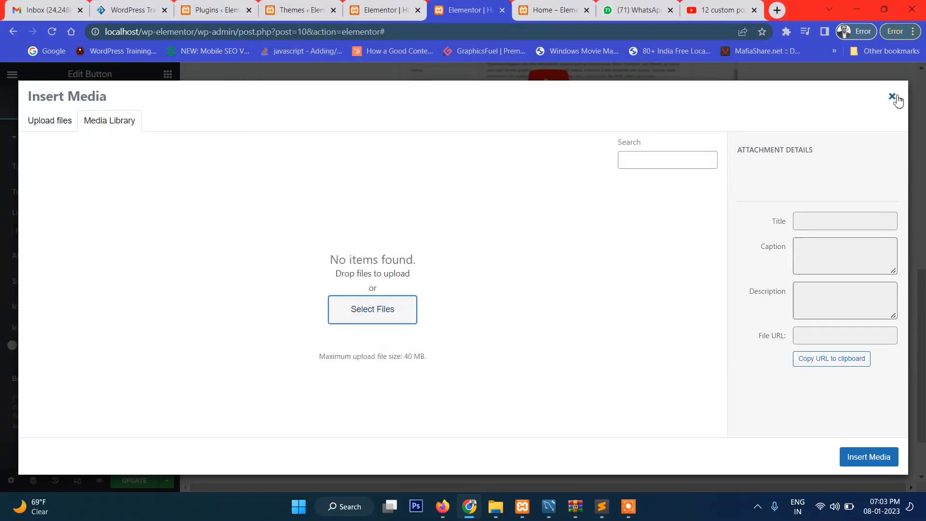
{"action": "left_click", "coordinate": [892, 97]}
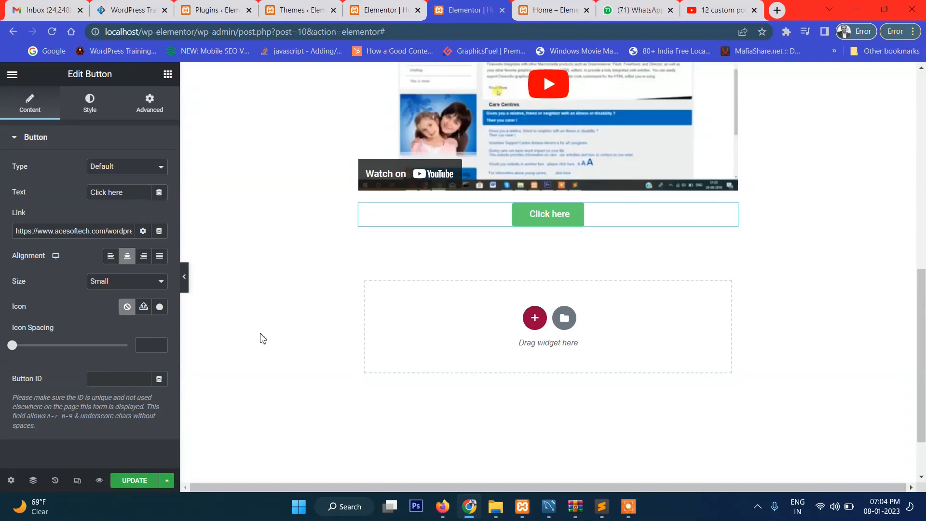
Insert the single round speech-bubble icon from the icon library into the "Click here" button
{"action": "left_click", "coordinate": [159, 307]}
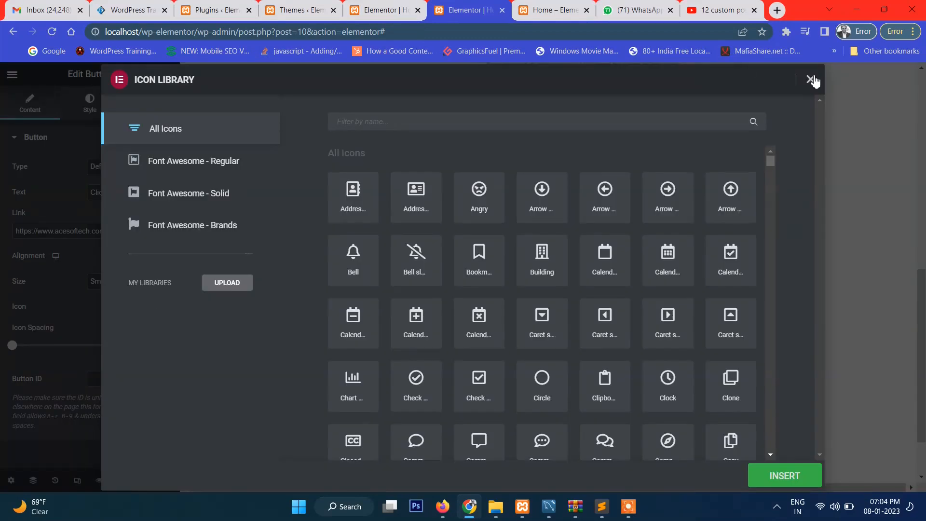
{"action": "left_click", "coordinate": [811, 78]}
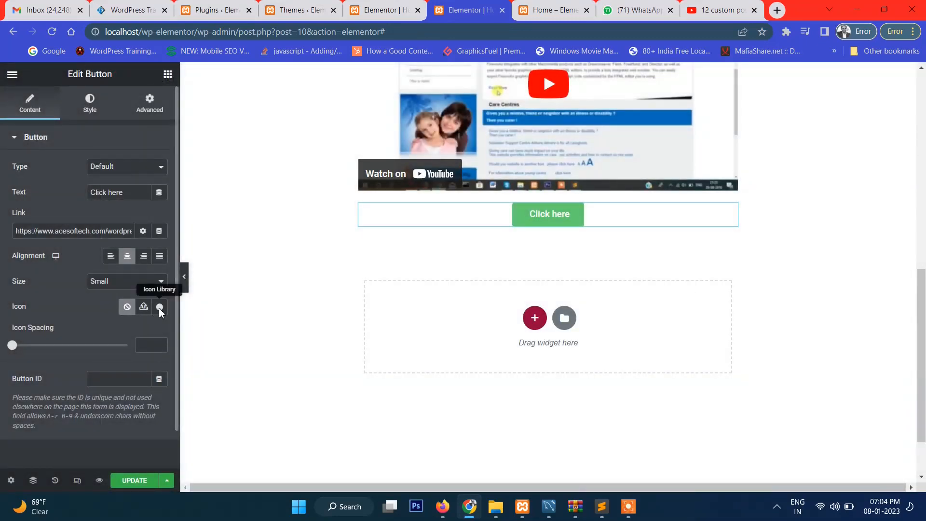
{"action": "left_click", "coordinate": [159, 307]}
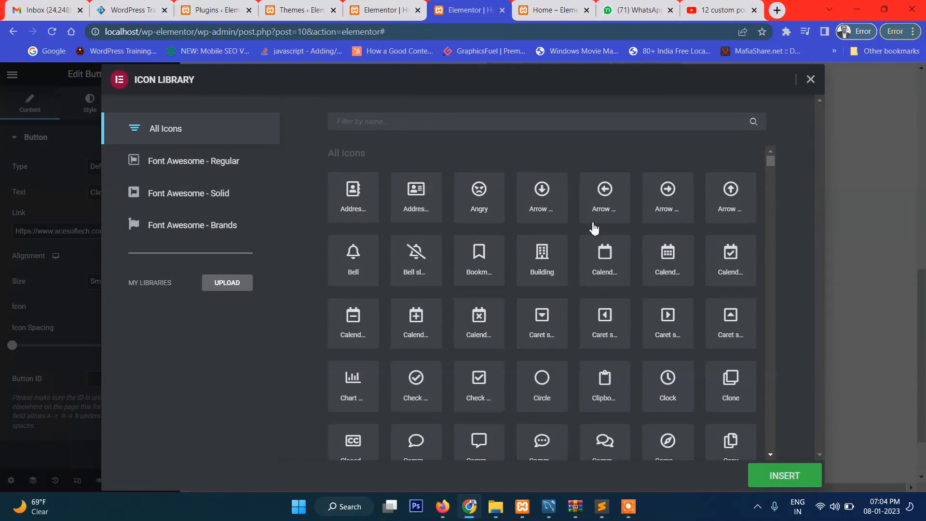
{"action": "scroll", "coordinate": [604, 315], "scroll_direction": "down", "scroll_amount": 2}
{"action": "scroll", "coordinate": [603, 316], "scroll_direction": "down", "scroll_amount": 2}
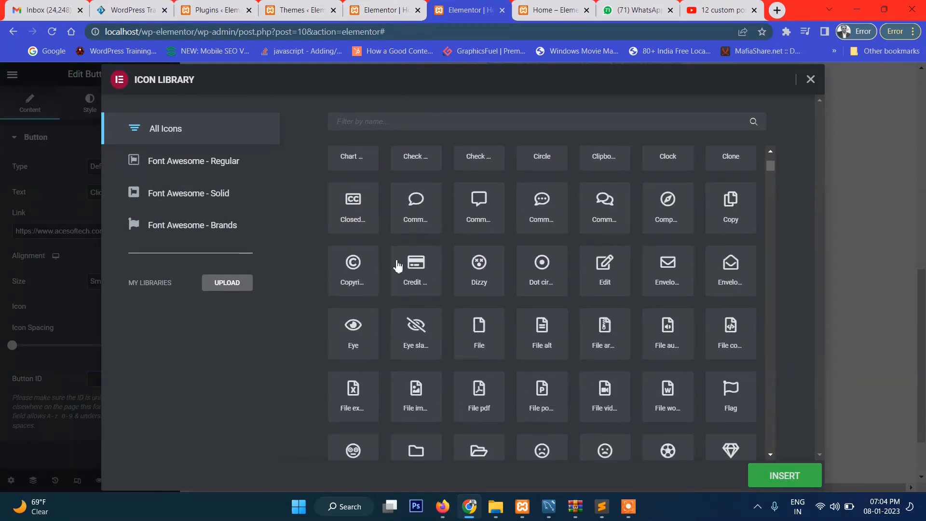
{"action": "left_click", "coordinate": [415, 214]}
{"action": "left_click", "coordinate": [775, 476]}
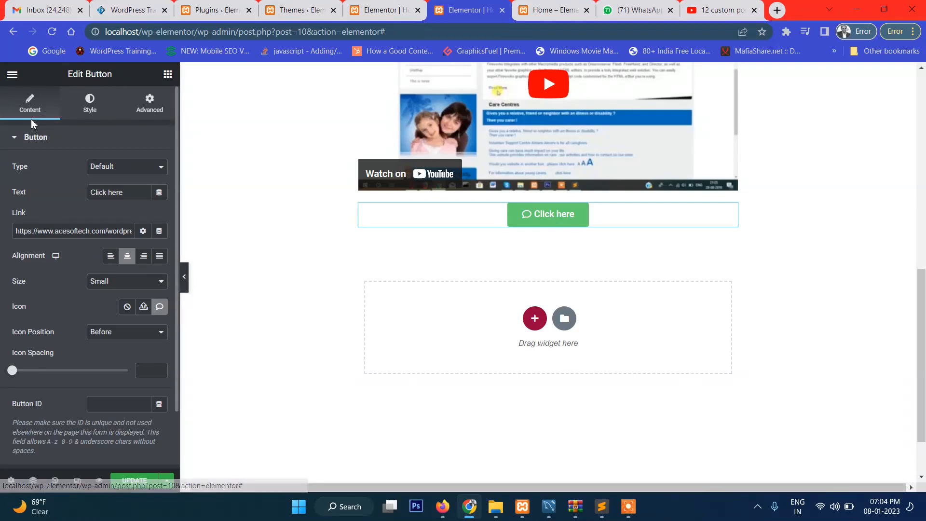
Set the button's normal background color to the pinkish red #FF0056
{"action": "left_click", "coordinate": [89, 108]}
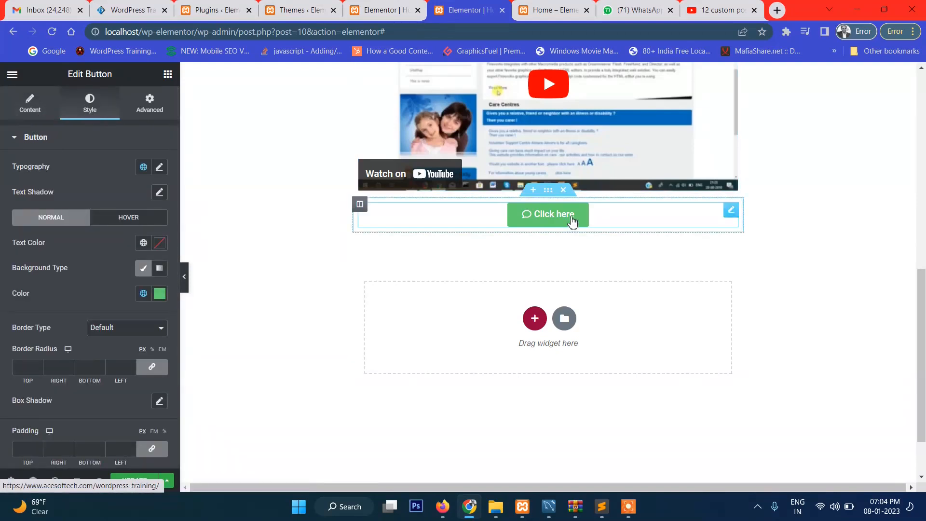
{"action": "left_click", "coordinate": [159, 295]}
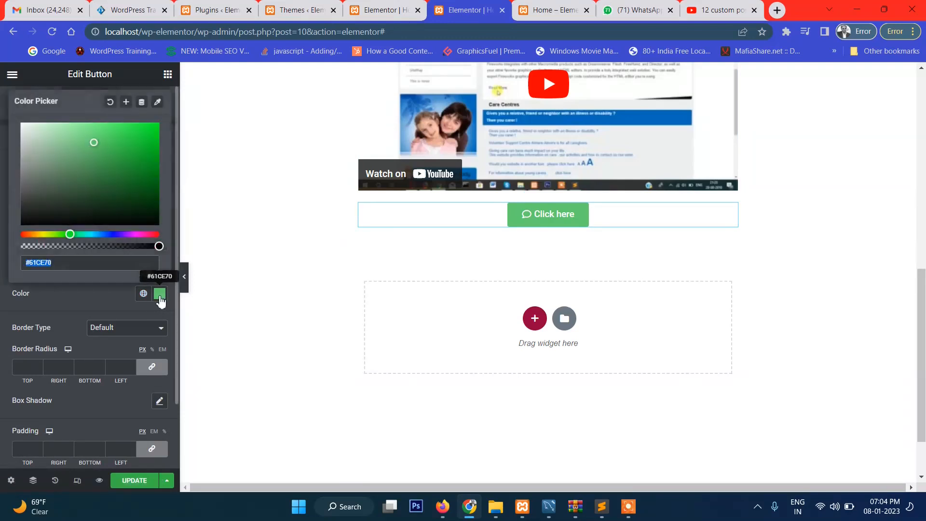
{"action": "left_click", "coordinate": [151, 234]}
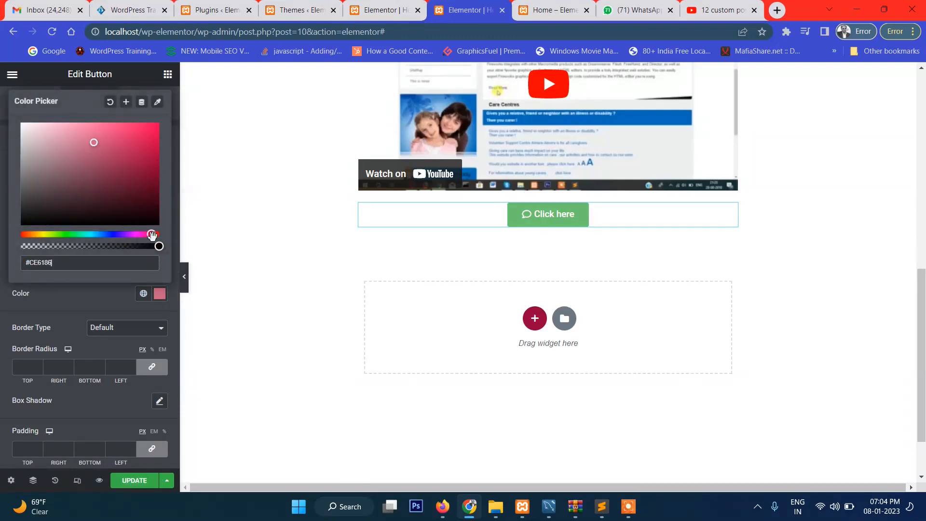
{"action": "left_click_drag", "start_coordinate": [153, 158], "coordinate": [160, 120]}
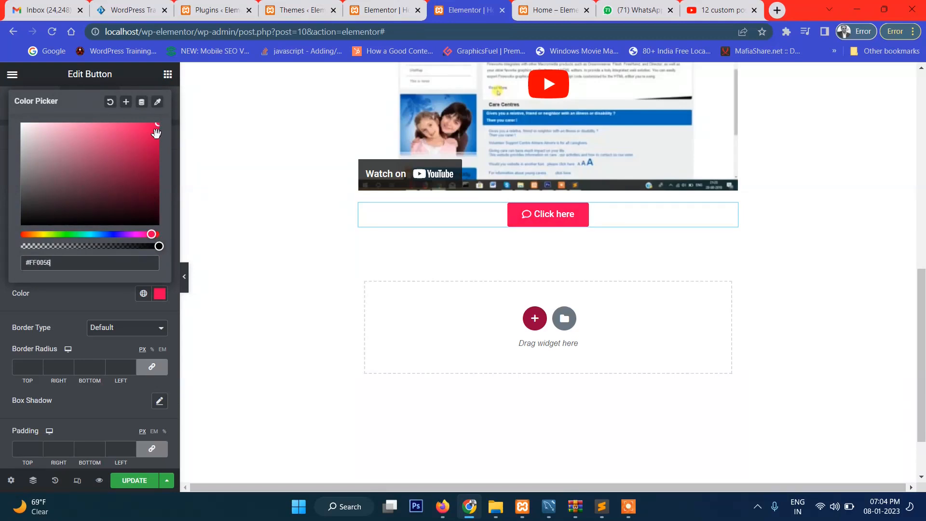
{"action": "left_click", "coordinate": [159, 103]}
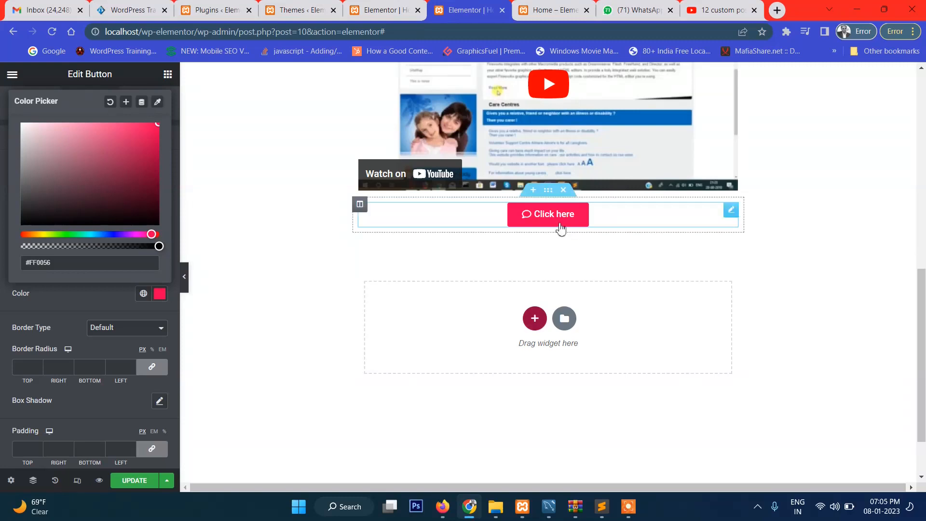
{"action": "scroll", "coordinate": [555, 119], "scroll_direction": "up", "scroll_amount": 5}
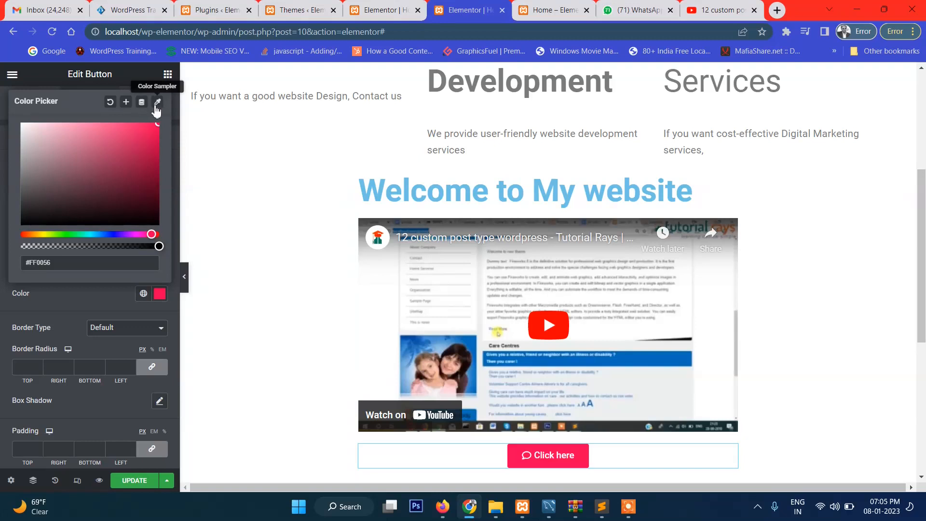
{"action": "mouse_move", "coordinate": [153, 154]}
{"action": "left_mouse_down"}
{"action": "mouse_move", "coordinate": [152, 181]}
{"action": "mouse_move", "coordinate": [169, 116]}
{"action": "left_mouse_up"}
{"action": "left_click", "coordinate": [62, 302]}
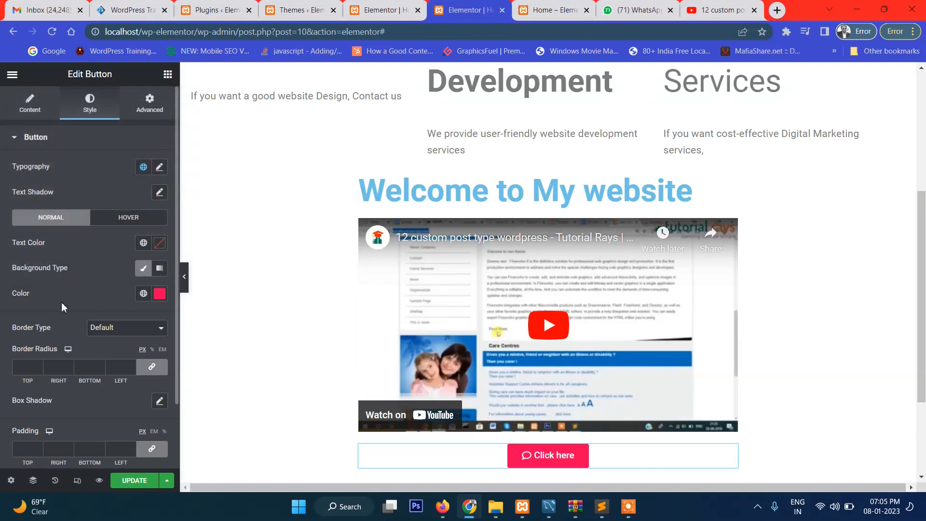
{"action": "left_click", "coordinate": [142, 295]}
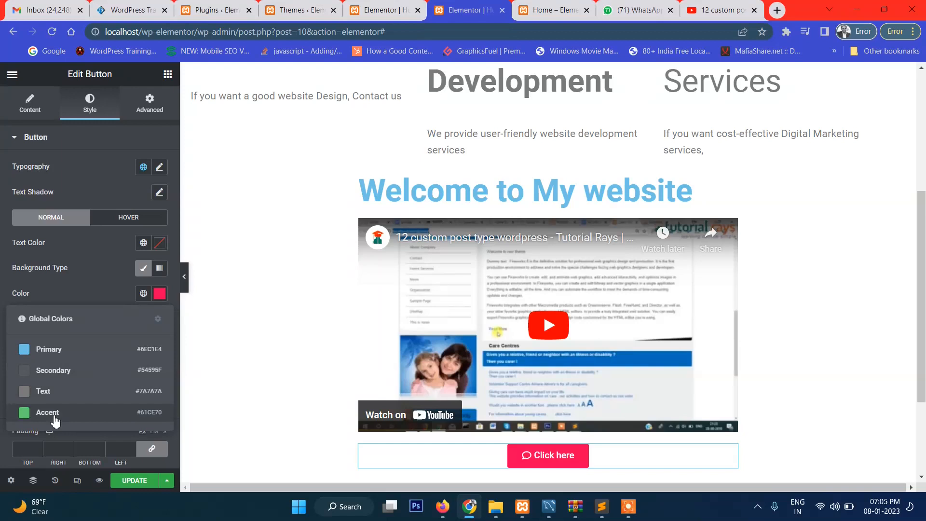
{"action": "left_click", "coordinate": [160, 298]}
{"action": "left_click", "coordinate": [160, 298]}
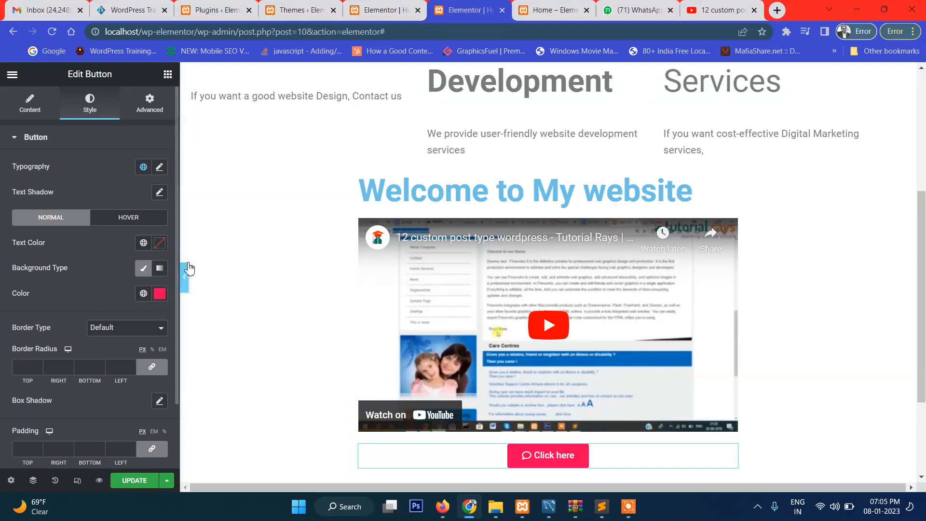
Set the "Click here" button's normal text color to black #000000
{"action": "scroll", "coordinate": [591, 389], "scroll_direction": "down", "scroll_amount": 2}
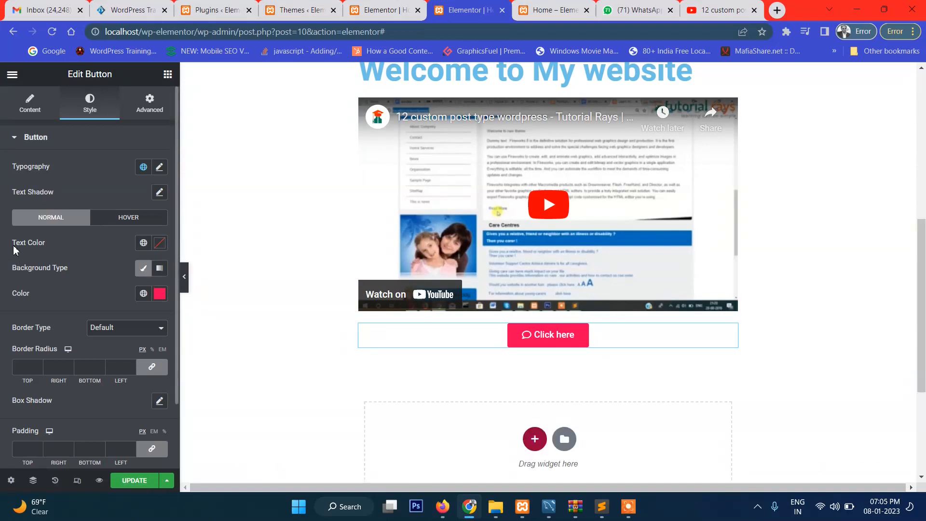
{"action": "left_click", "coordinate": [160, 242]}
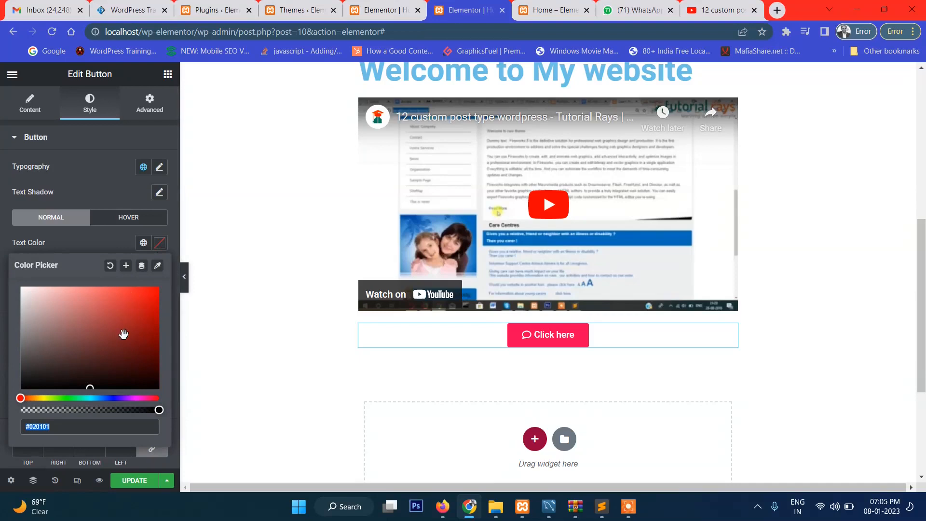
{"action": "mouse_move", "coordinate": [124, 334]}
{"action": "left_mouse_down"}
{"action": "mouse_move", "coordinate": [124, 293]}
{"action": "mouse_move", "coordinate": [108, 290]}
{"action": "mouse_move", "coordinate": [123, 354]}
{"action": "mouse_move", "coordinate": [152, 389]}
{"action": "left_mouse_up"}
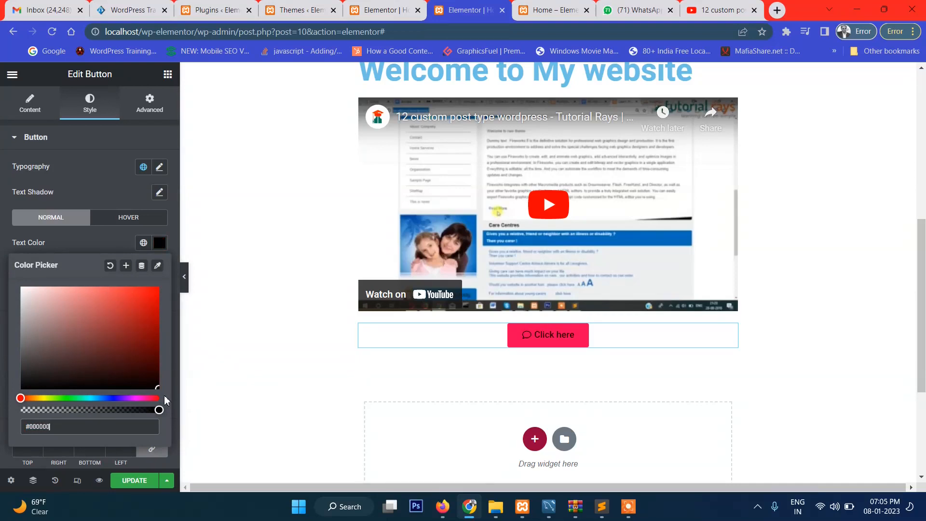
{"action": "left_click", "coordinate": [60, 239]}
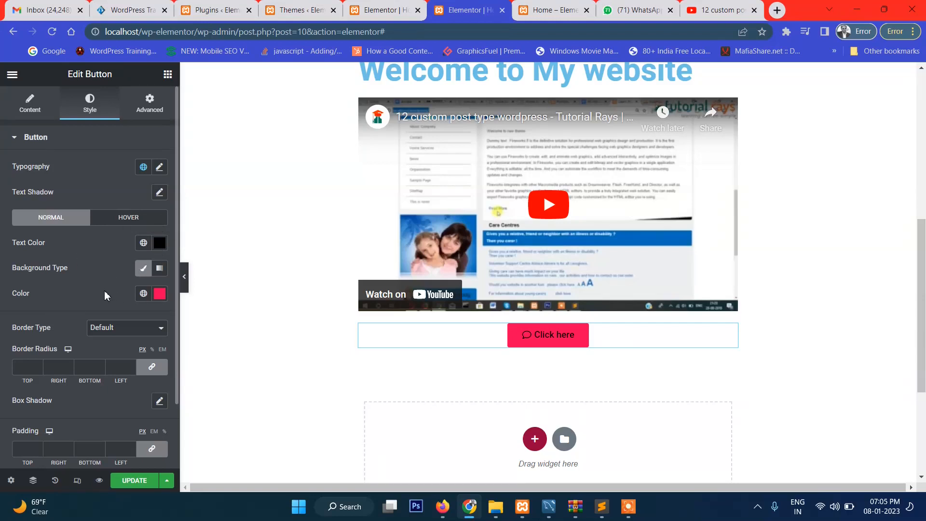
Try a gradient background on the button with the first color's location at 33, and return to the classic solid background
{"action": "left_click", "coordinate": [159, 268]}
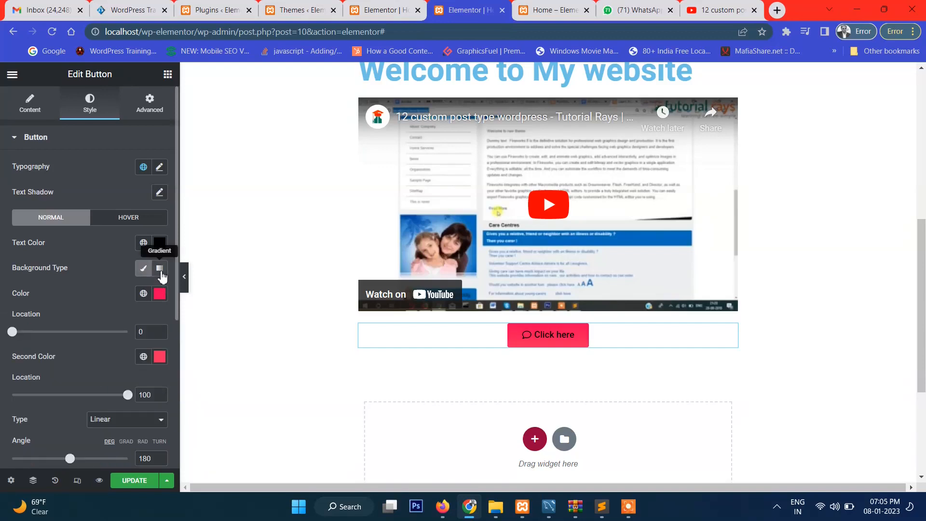
{"action": "left_click_drag", "start_coordinate": [14, 332], "coordinate": [54, 341]}
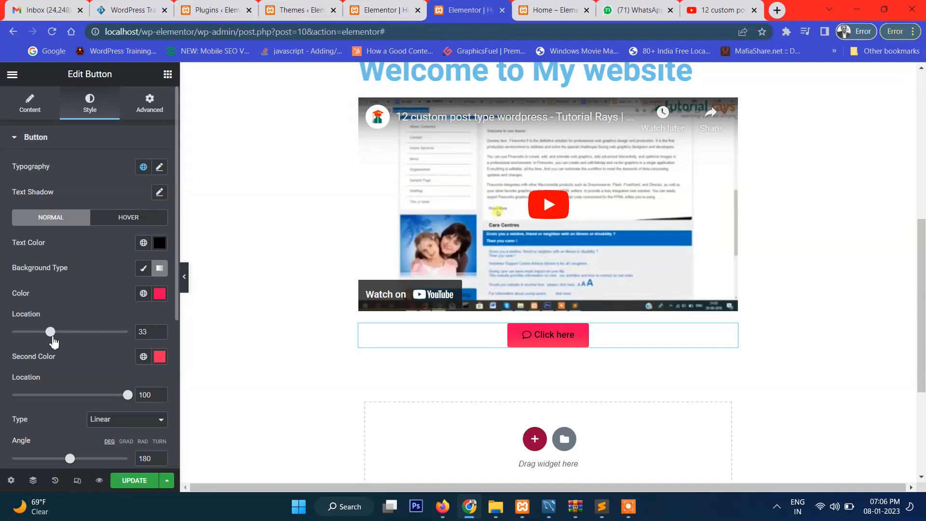
{"action": "left_click_drag", "start_coordinate": [124, 397], "coordinate": [96, 396]}
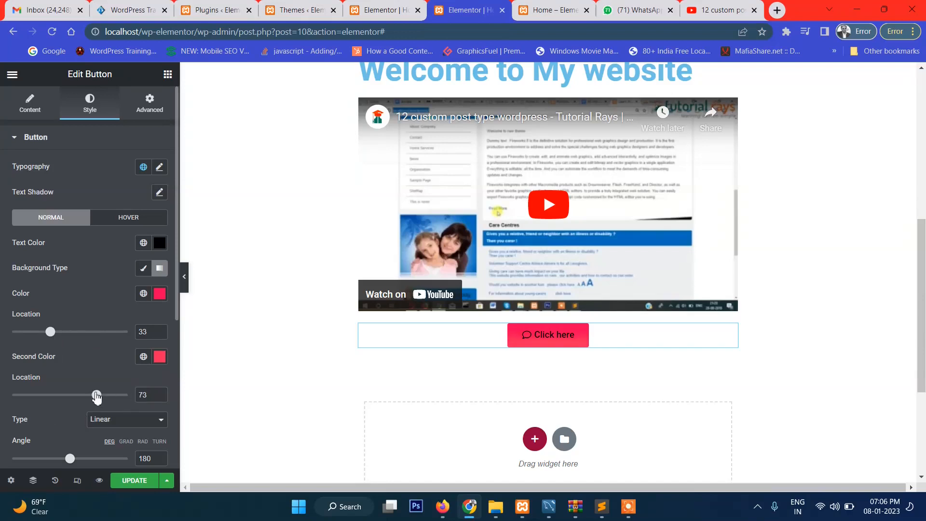
{"action": "left_click", "coordinate": [143, 268]}
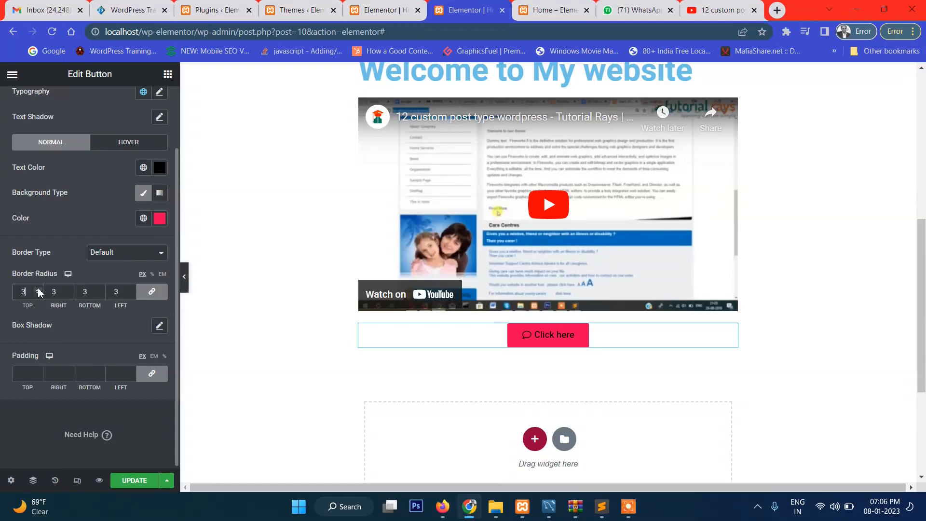
Set the button's border radius to 6 px and, after trying padding values up to 85 px, set its padding to 3 px on all sides
{"action": "left_click", "coordinate": [34, 377]}
{"action": "type", "text": "13"}
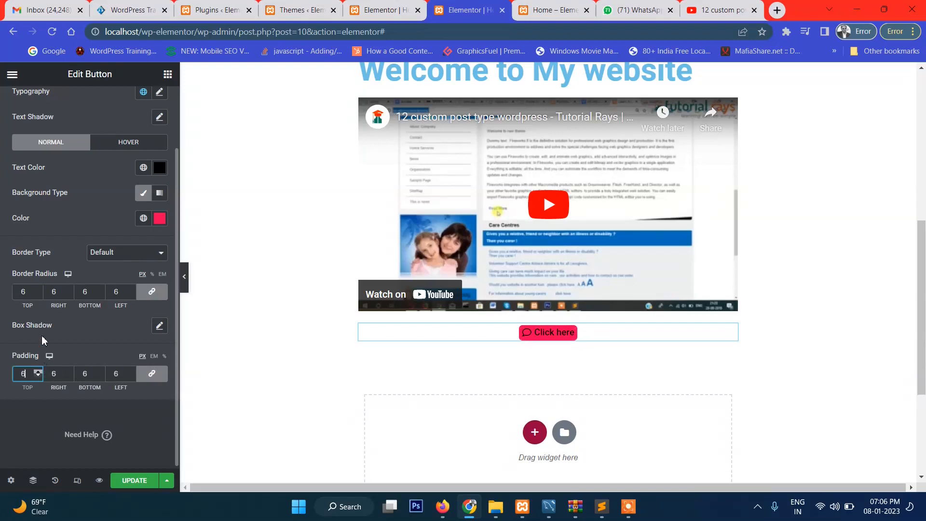
{"action": "key", "text": "Up"}
{"action": "key", "text": "Up"}
{"action": "key", "text": "Up"}
{"action": "key", "text": "Up"}
{"action": "key", "text": "Up"}
{"action": "key", "text": "Up"}
{"action": "key", "text": "Up"}
{"action": "key", "text": "Up"}
{"action": "key", "text": "Up"}
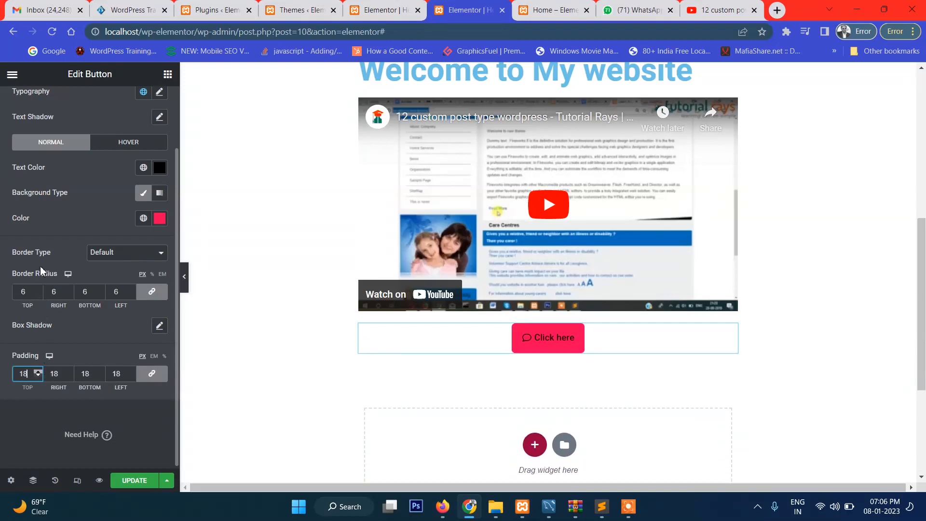
{"action": "key", "text": "Up"}
{"action": "key", "text": "Up"}
{"action": "key", "text": "Up"}
{"action": "key", "text": "Up"}
{"action": "key", "text": "Up"}
{"action": "key", "text": "Up"}
{"action": "key", "text": "Up"}
{"action": "key", "text": "Up"}
{"action": "key", "text": "Up"}
{"action": "key", "text": "Up"}
{"action": "key", "text": "Up"}
{"action": "key", "text": "Up"}
{"action": "key", "text": "Up"}
{"action": "key", "text": "Up"}
{"action": "key", "text": "Up"}
{"action": "key", "text": "Up"}
{"action": "key", "text": "Up"}
{"action": "key", "text": "Up"}
{"action": "key", "text": "Up"}
{"action": "key", "text": "Up"}
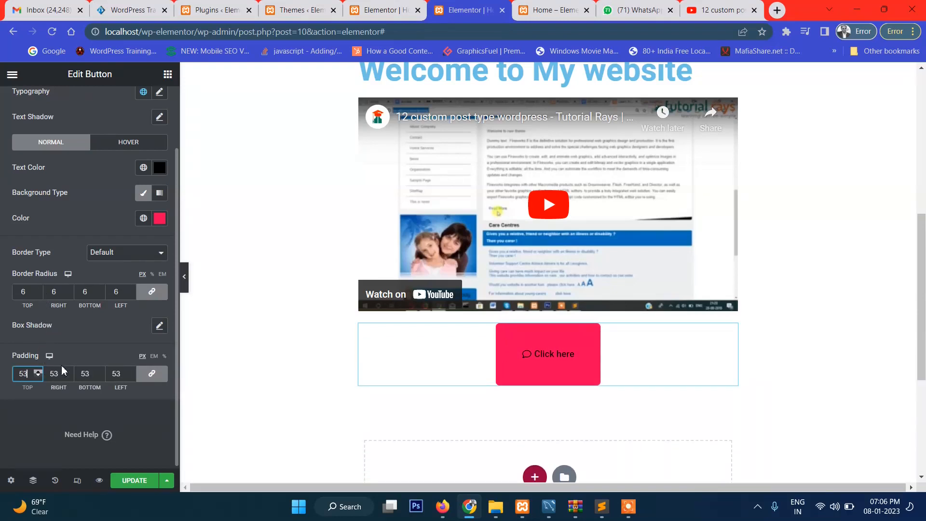
{"action": "key", "text": "Up"}
{"action": "key", "text": "Up"}
{"action": "key", "text": "Up"}
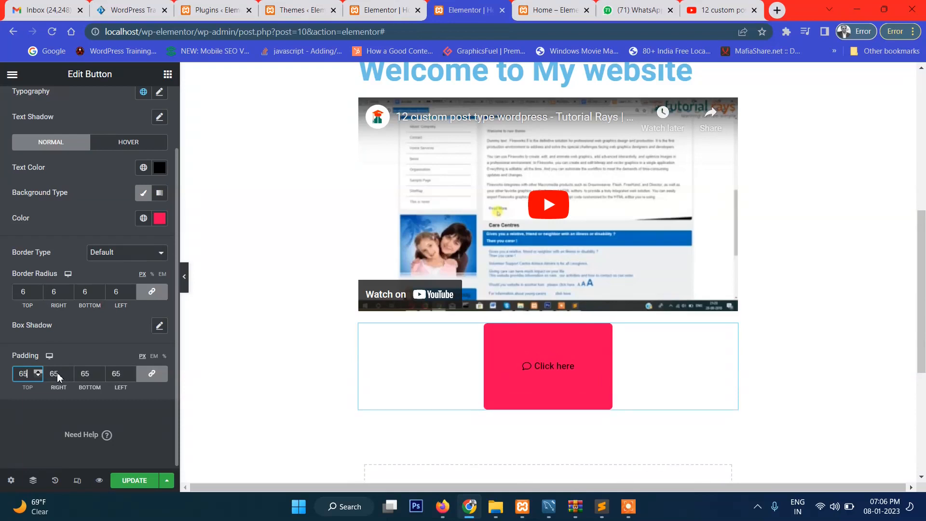
{"action": "key", "text": "Up"}
{"action": "key", "text": "Up"}
{"action": "key", "text": "Up"}
{"action": "key", "text": "Up"}
{"action": "key", "text": "Up"}
{"action": "key", "text": "Up"}
{"action": "key", "text": "Up"}
{"action": "key", "text": "Up"}
{"action": "key", "text": "Up"}
{"action": "key", "text": "Up"}
{"action": "key", "text": "Up"}
{"action": "key", "text": "Up"}
{"action": "key", "text": "Up"}
{"action": "key", "text": "Up"}
{"action": "key", "text": "Up"}
{"action": "key", "text": "Up"}
{"action": "key", "text": "Up"}
{"action": "key", "text": "Up"}
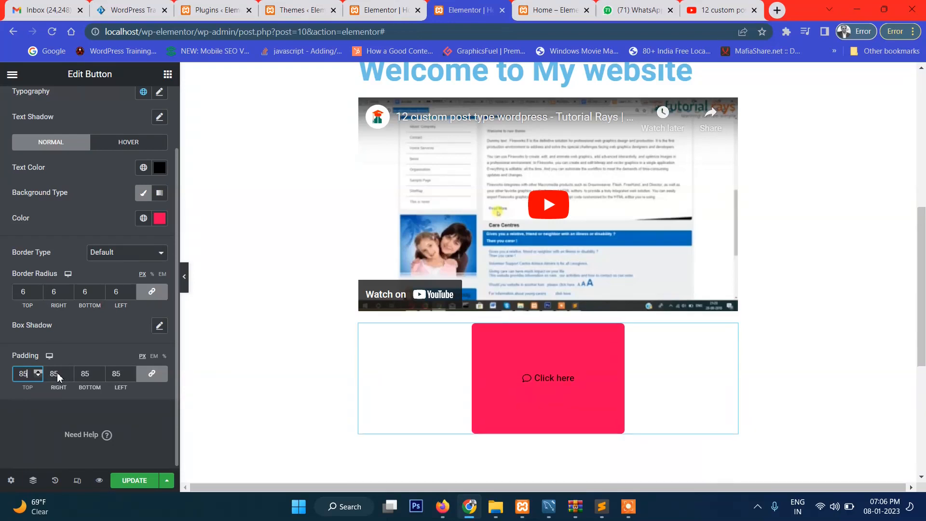
{"action": "key", "text": "Down"}
{"action": "key", "text": "Down"}
{"action": "key", "text": "Down"}
{"action": "key", "text": "Down"}
{"action": "key", "text": "Down"}
{"action": "key", "text": "Down"}
{"action": "key", "text": "Down"}
{"action": "key", "text": "Down"}
{"action": "key", "text": "Down"}
{"action": "key", "text": "Down"}
{"action": "key", "text": "Down"}
{"action": "key", "text": "Down"}
{"action": "key", "text": "Down"}
{"action": "key", "text": "Down"}
{"action": "key", "text": "Down"}
{"action": "key", "text": "Down"}
{"action": "key", "text": "Down"}
{"action": "key", "text": "Down"}
{"action": "key", "text": "Down"}
{"action": "key", "text": "Down"}
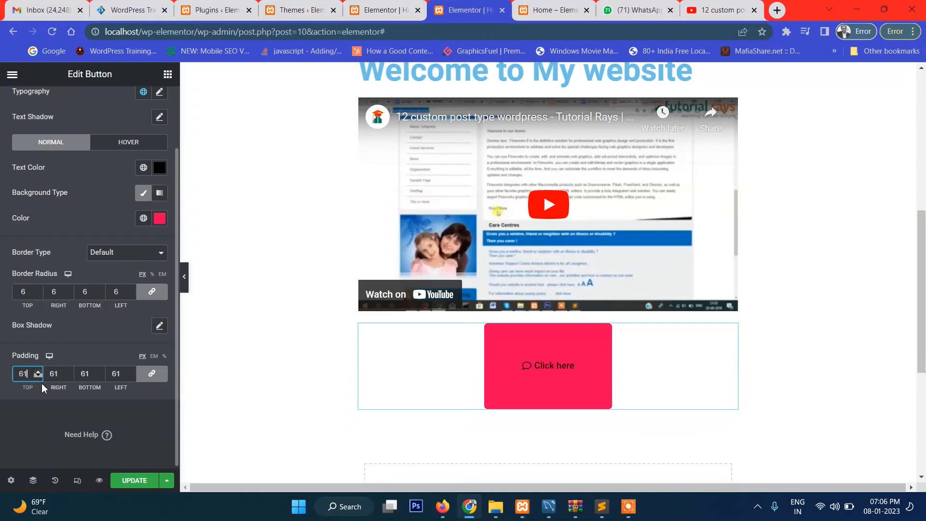
{"action": "key", "text": "Down"}
{"action": "key", "text": "Down"}
{"action": "key", "text": "Down"}
{"action": "key", "text": "Down"}
{"action": "key", "text": "Down"}
{"action": "key", "text": "Down"}
{"action": "key", "text": "Down"}
{"action": "key", "text": "Down"}
{"action": "key", "text": "Down"}
{"action": "key", "text": "Down"}
{"action": "key", "text": "Down"}
{"action": "key", "text": "Down"}
{"action": "key", "text": "Down"}
{"action": "key", "text": "Down"}
{"action": "key", "text": "Down"}
{"action": "key", "text": "Down"}
{"action": "key", "text": "Down"}
{"action": "key", "text": "Down"}
{"action": "key", "text": "Down"}
{"action": "key", "text": "Down"}
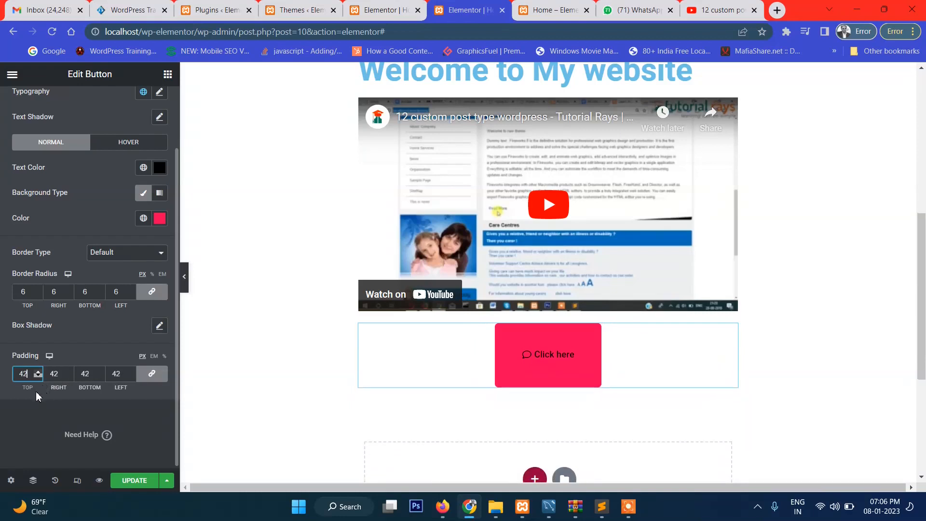
{"action": "key", "text": "Down"}
{"action": "key", "text": "Down"}
{"action": "key", "text": "Down"}
{"action": "key", "text": "Down"}
{"action": "key", "text": "Down"}
{"action": "key", "text": "Down"}
{"action": "key", "text": "Down"}
{"action": "key", "text": "Down"}
{"action": "key", "text": "Down"}
{"action": "key", "text": "Down"}
{"action": "key", "text": "Down"}
{"action": "key", "text": "Down"}
{"action": "key", "text": "Down"}
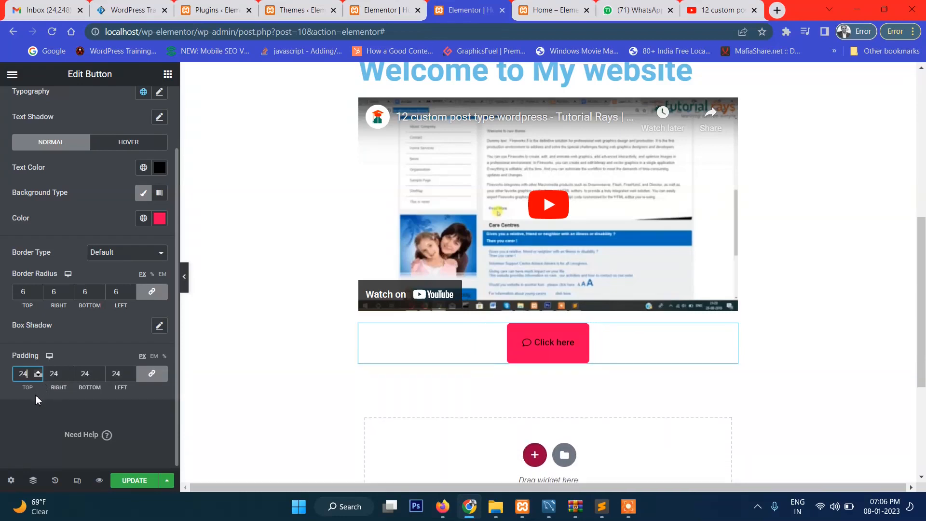
{"action": "key", "text": "Down"}
{"action": "key", "text": "Down"}
{"action": "key", "text": "Down"}
{"action": "key", "text": "Down"}
{"action": "key", "text": "Down"}
{"action": "key", "text": "Down"}
{"action": "key", "text": "Down"}
{"action": "key", "text": "Down"}
{"action": "key", "text": "Down"}
{"action": "key", "text": "Down"}
{"action": "key", "text": "Down"}
{"action": "key", "text": "Down"}
{"action": "key", "text": "Down"}
{"action": "key", "text": "Down"}
{"action": "key", "text": "Down"}
{"action": "key", "text": "Down"}
{"action": "key", "text": "Down"}
{"action": "key", "text": "Down"}
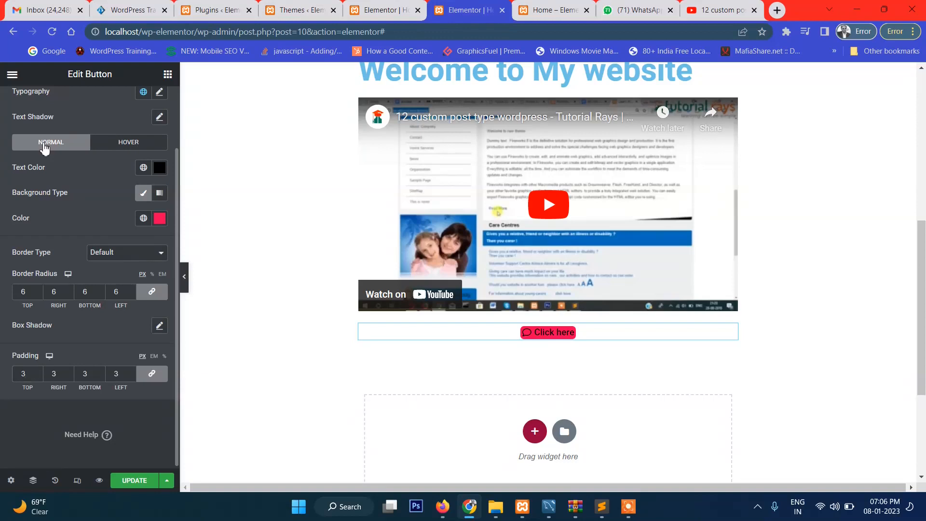
Set the button's text color for the hover state to white
{"action": "left_click", "coordinate": [129, 143]}
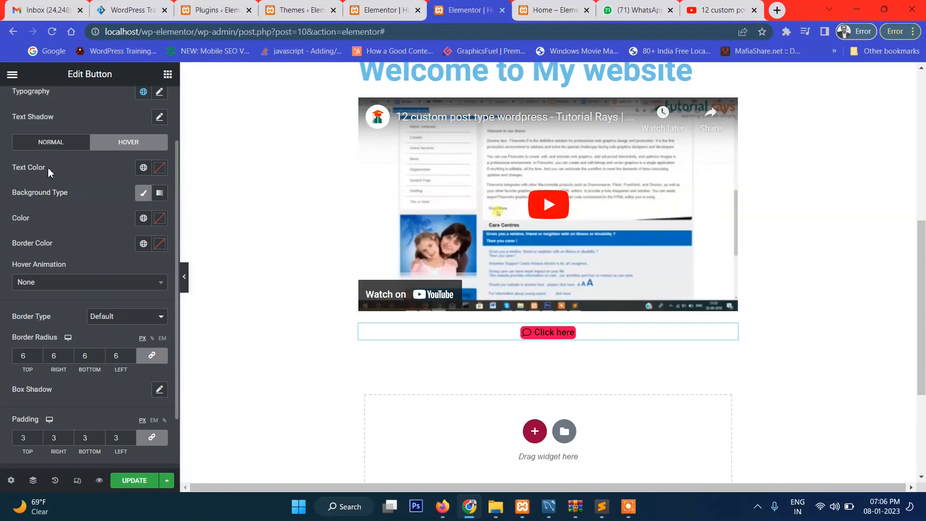
{"action": "left_click", "coordinate": [158, 170]}
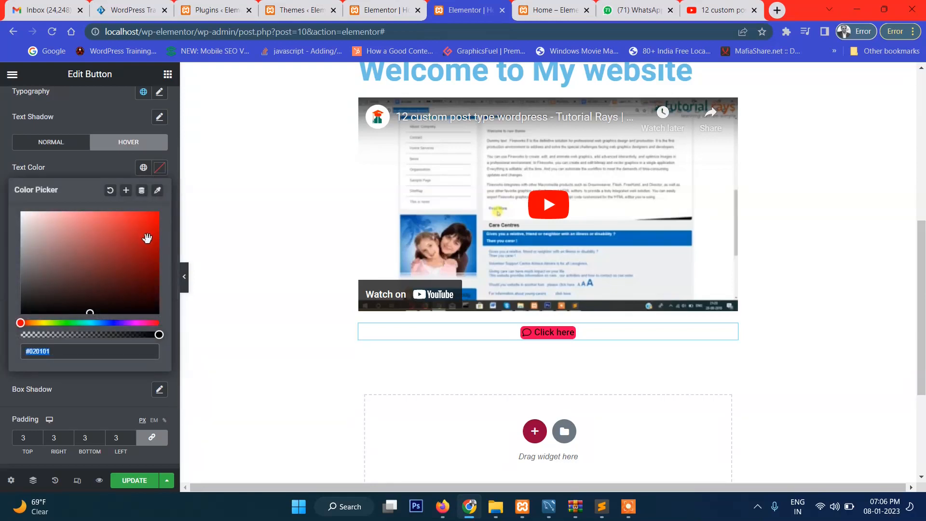
{"action": "left_click", "coordinate": [35, 217]}
{"action": "left_click", "coordinate": [24, 214]}
{"action": "left_click", "coordinate": [74, 385]}
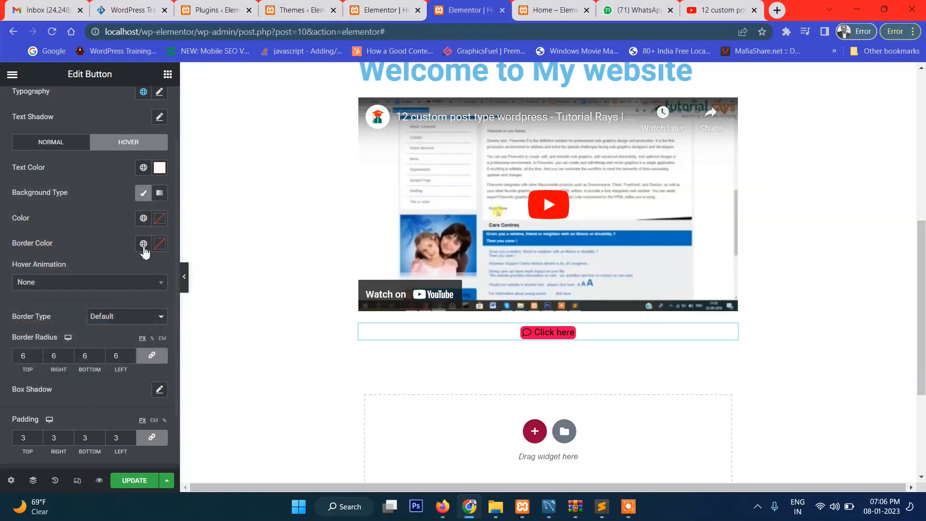
Give the button's hover state a gradient background with the dark red #5B0017 as second color
{"action": "left_click", "coordinate": [159, 192]}
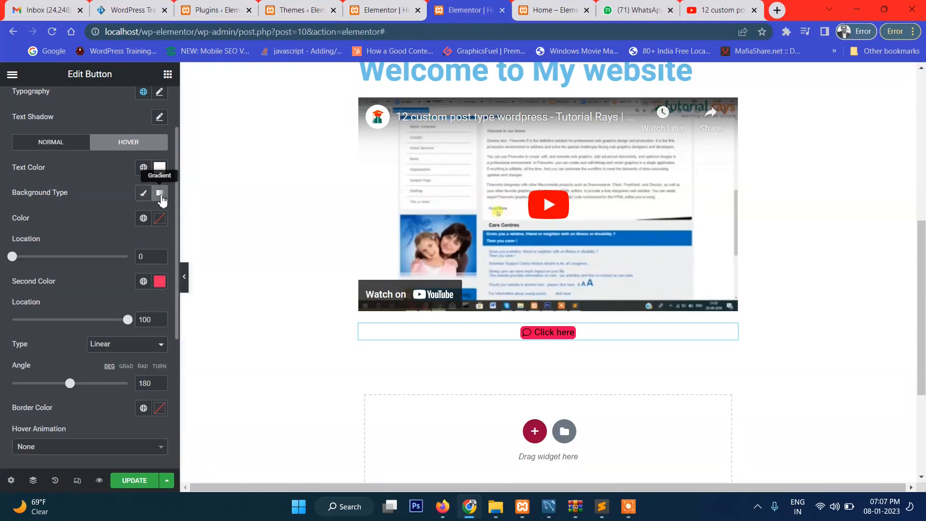
{"action": "left_click", "coordinate": [160, 283]}
{"action": "left_click_drag", "start_coordinate": [149, 366], "coordinate": [157, 390]}
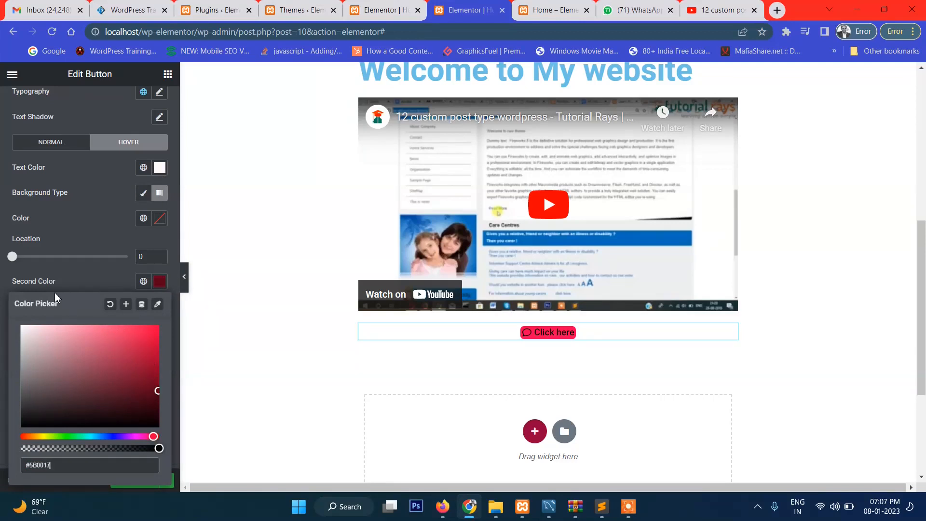
{"action": "left_click", "coordinate": [3, 437]}
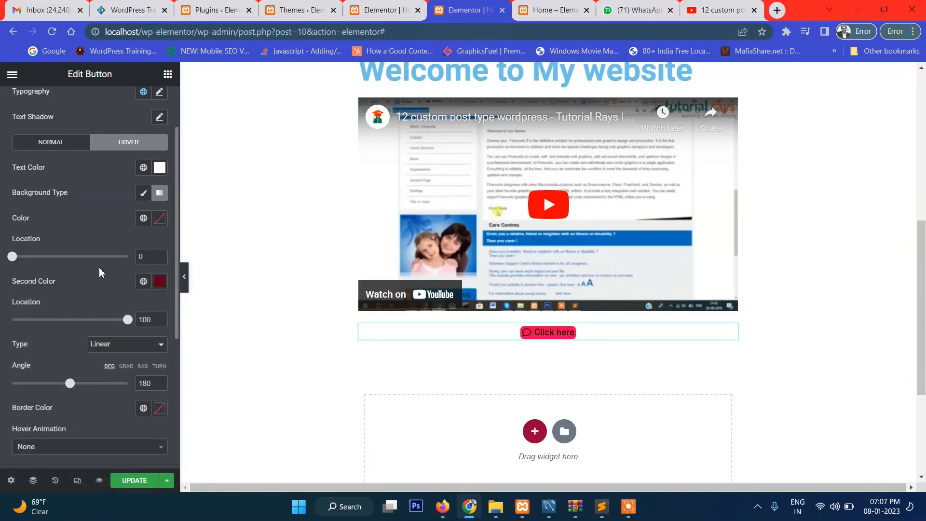
{"action": "scroll", "coordinate": [99, 268], "scroll_direction": "up", "scroll_amount": 2}
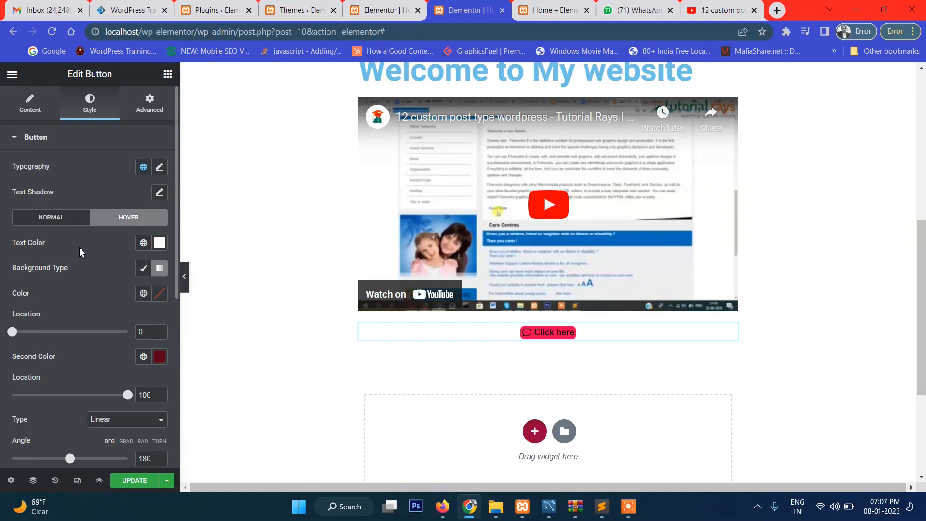
{"action": "left_click", "coordinate": [163, 105]}
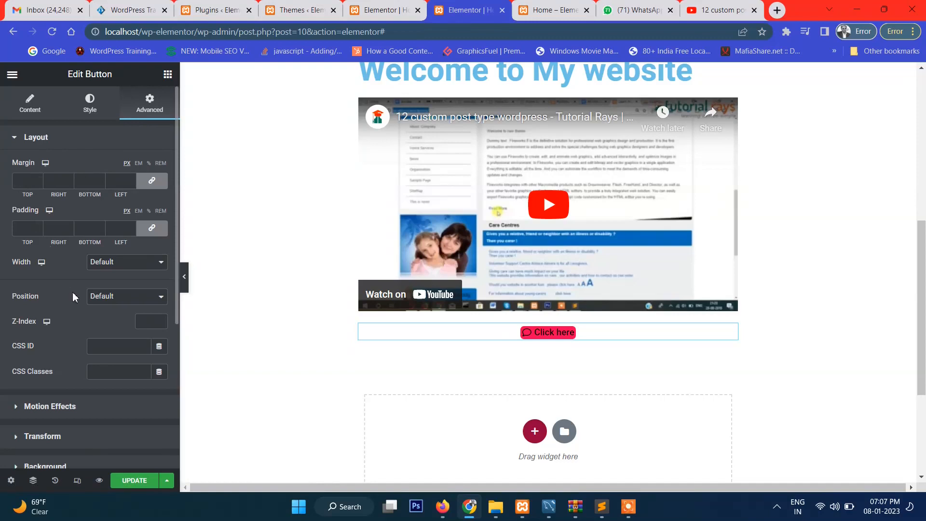
{"action": "scroll", "coordinate": [70, 339], "scroll_direction": "down", "scroll_amount": 5}
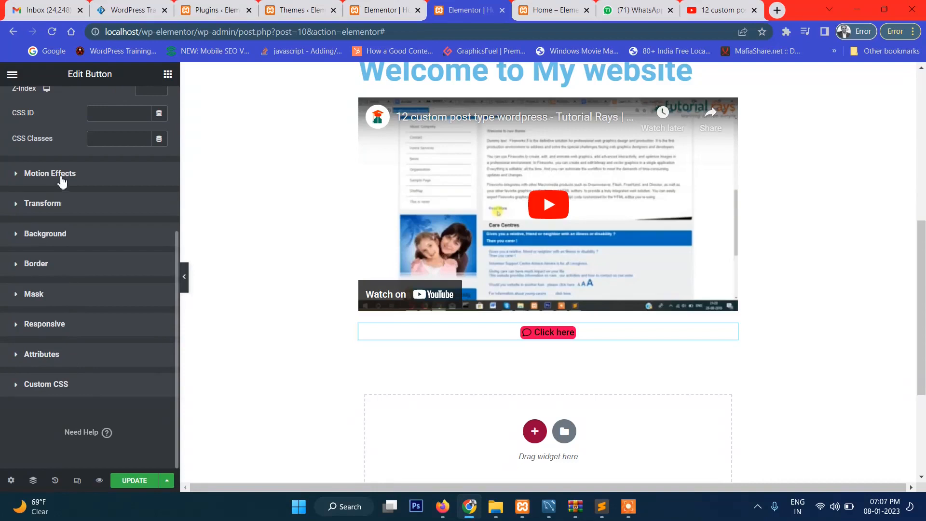
{"action": "scroll", "coordinate": [60, 297], "scroll_direction": "up", "scroll_amount": 5}
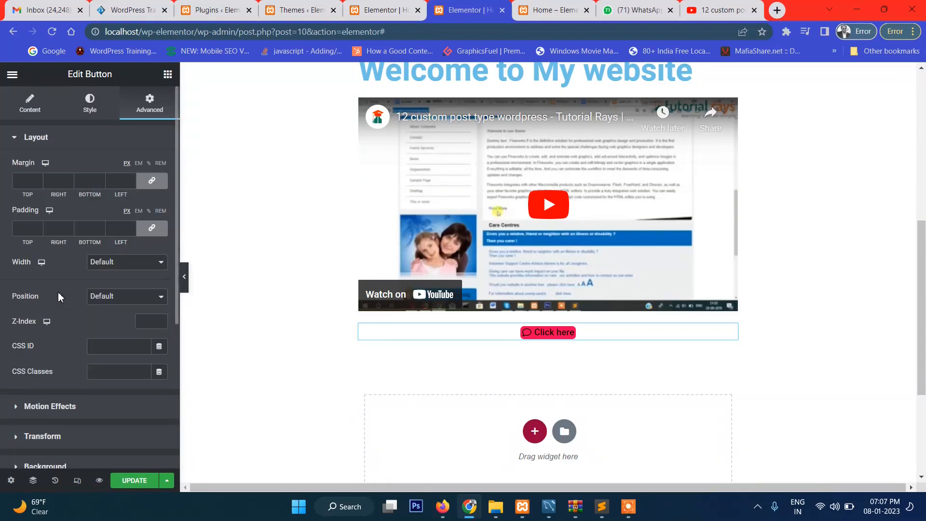
{"action": "left_click", "coordinate": [28, 111]}
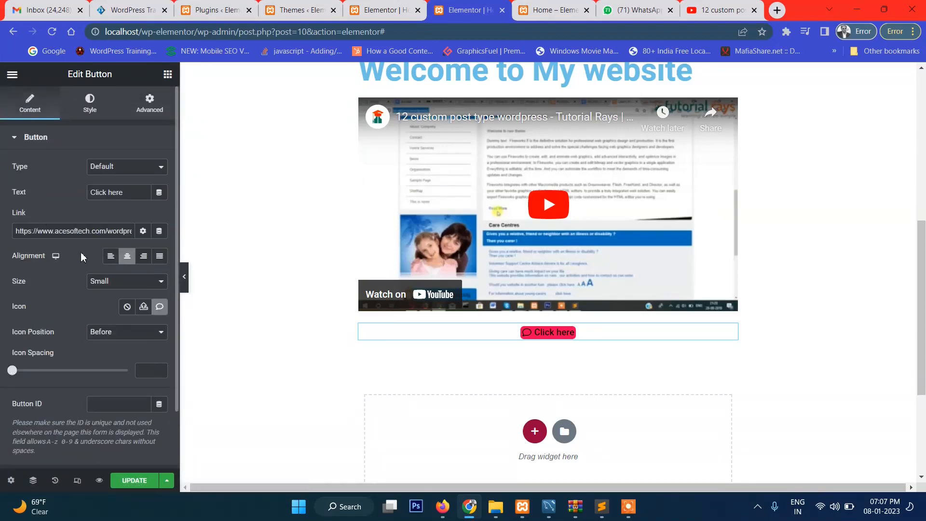
Update the Home page and preview it down to the styled "Click here" button
{"action": "left_click", "coordinate": [134, 482]}
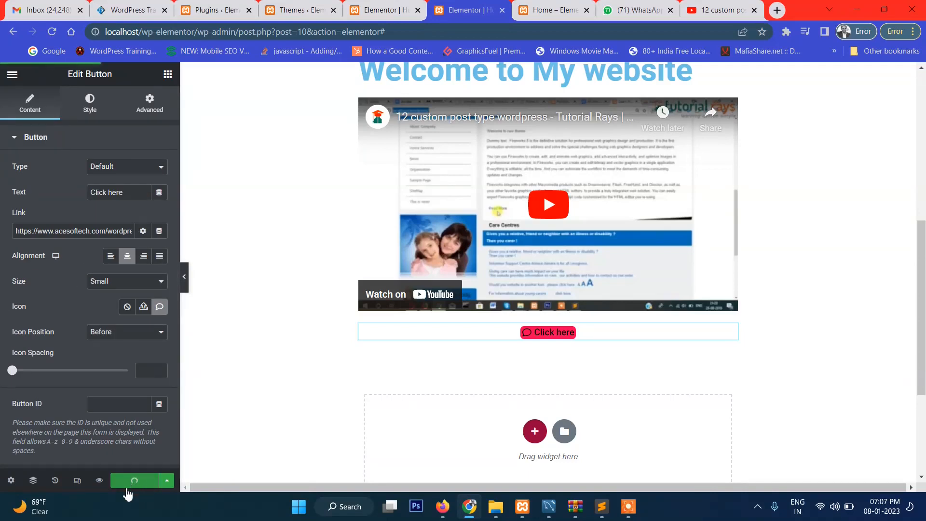
{"action": "left_click", "coordinate": [99, 480]}
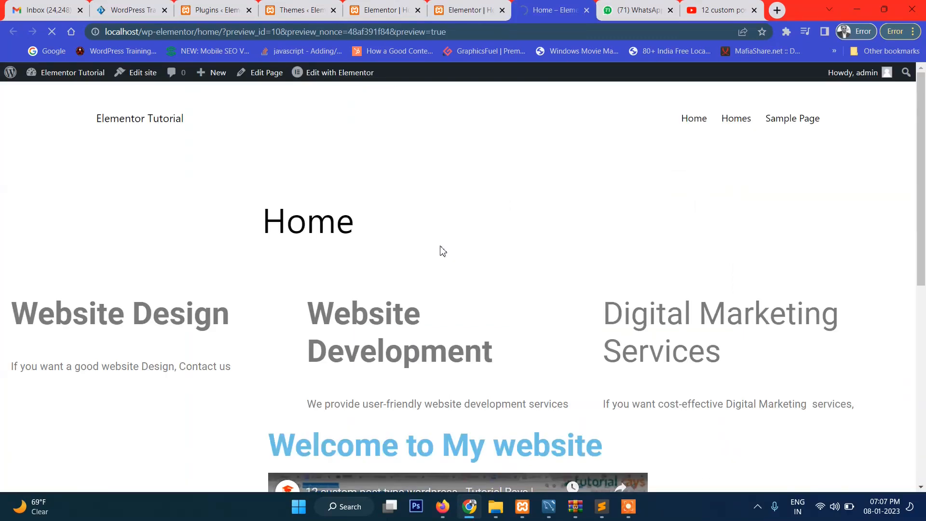
{"action": "scroll", "coordinate": [440, 250], "scroll_direction": "down", "scroll_amount": 8}
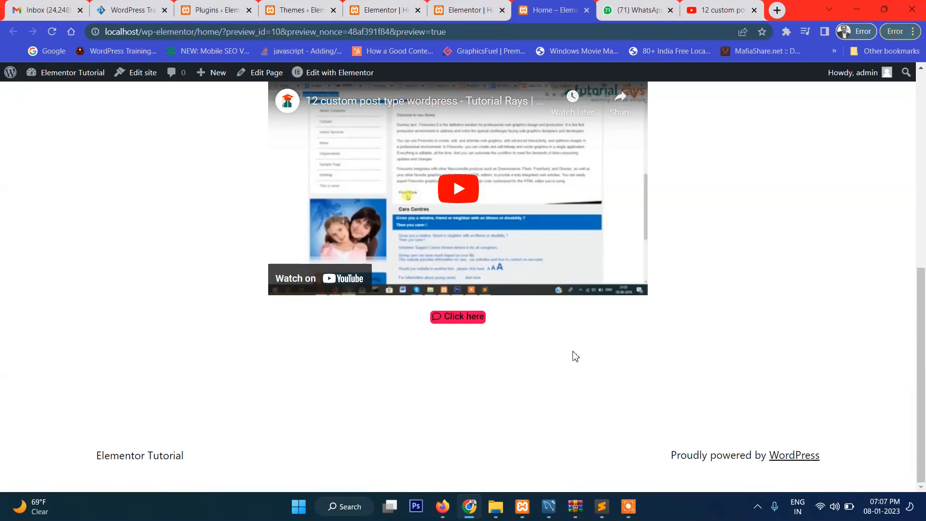
Return from the preview to the Home page editor and add a one-column section below the "Click here" button
{"action": "scroll", "coordinate": [523, 248], "scroll_direction": "up", "scroll_amount": 5}
{"action": "scroll", "coordinate": [496, 300], "scroll_direction": "down", "scroll_amount": 5}
{"action": "left_click", "coordinate": [381, 6]}
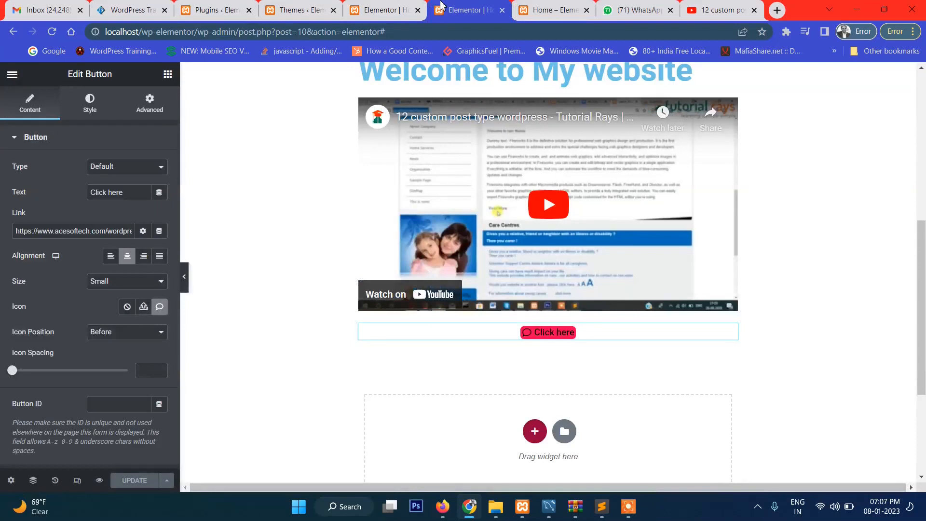
{"action": "left_click", "coordinate": [381, 6]}
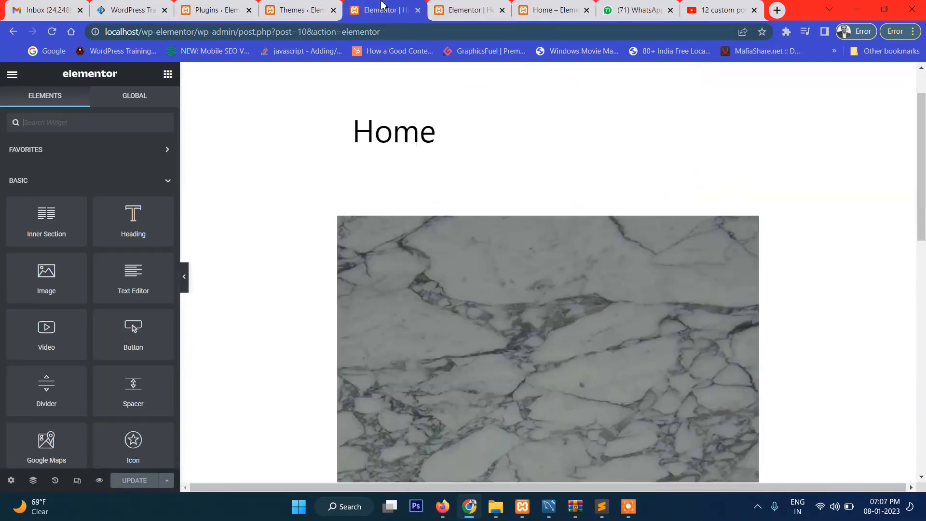
{"action": "left_click", "coordinate": [450, 7]}
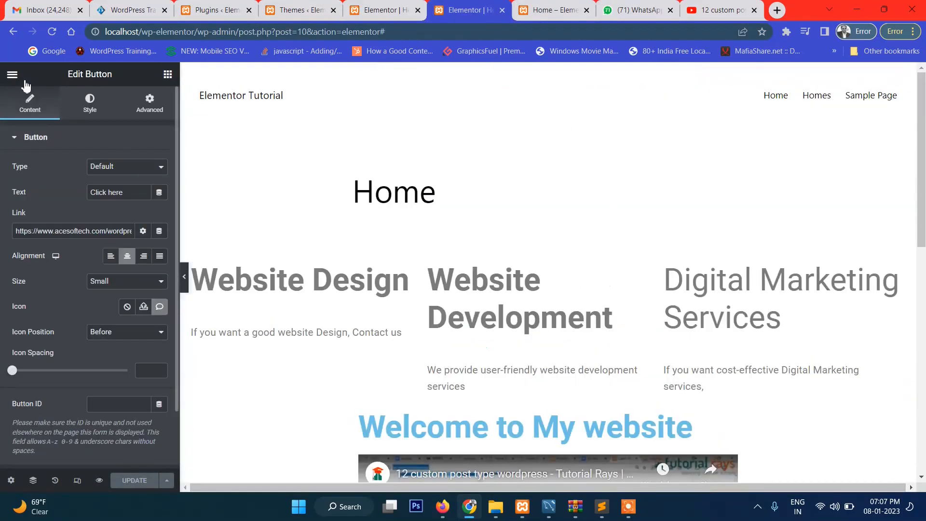
{"action": "left_click", "coordinate": [168, 74]}
{"action": "scroll", "coordinate": [54, 315], "scroll_direction": "down", "scroll_amount": 2}
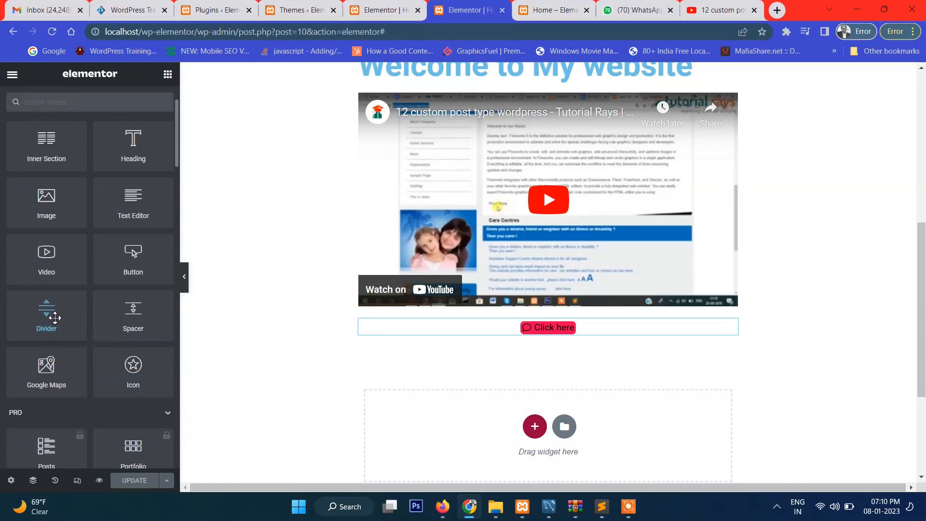
{"action": "left_click", "coordinate": [531, 428]}
{"action": "scroll", "coordinate": [528, 417], "scroll_direction": "down", "scroll_amount": 1}
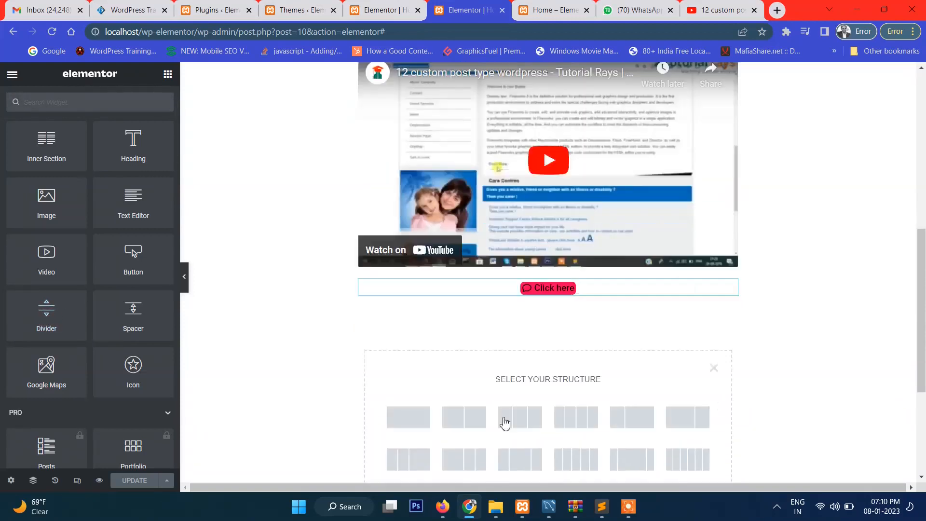
{"action": "left_click", "coordinate": [416, 401]}
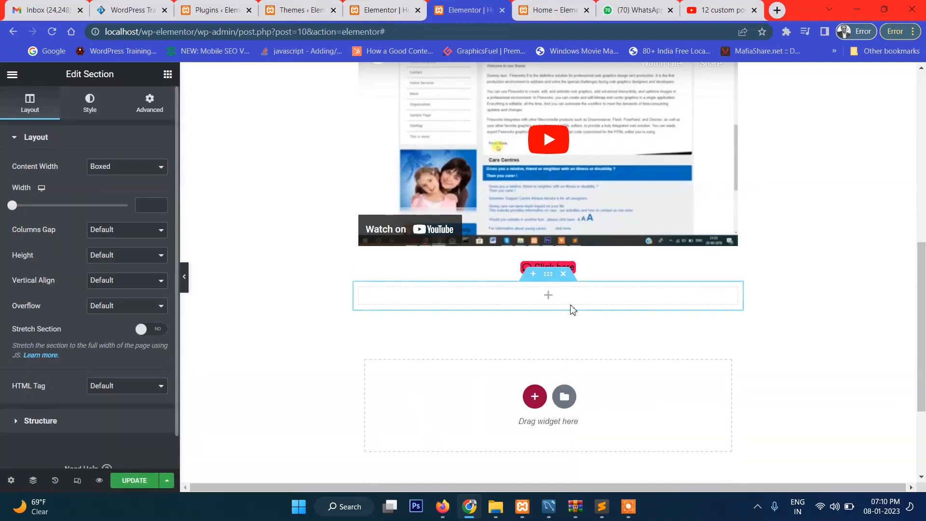
Place a Divider widget in the empty section below the "Click here" button
{"action": "left_click", "coordinate": [12, 75]}
{"action": "left_click", "coordinate": [18, 74]}
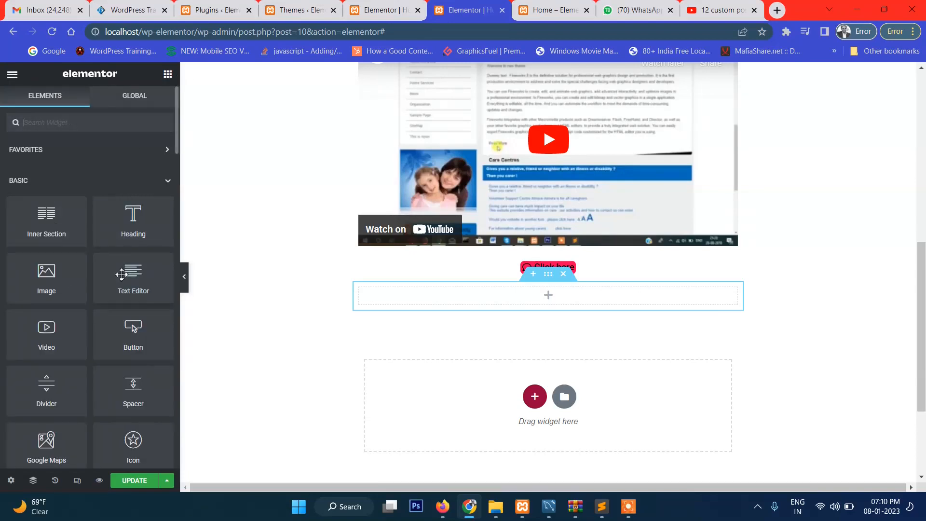
{"action": "scroll", "coordinate": [121, 274], "scroll_direction": "down", "scroll_amount": 2}
{"action": "left_click_drag", "start_coordinate": [53, 316], "coordinate": [561, 311]}
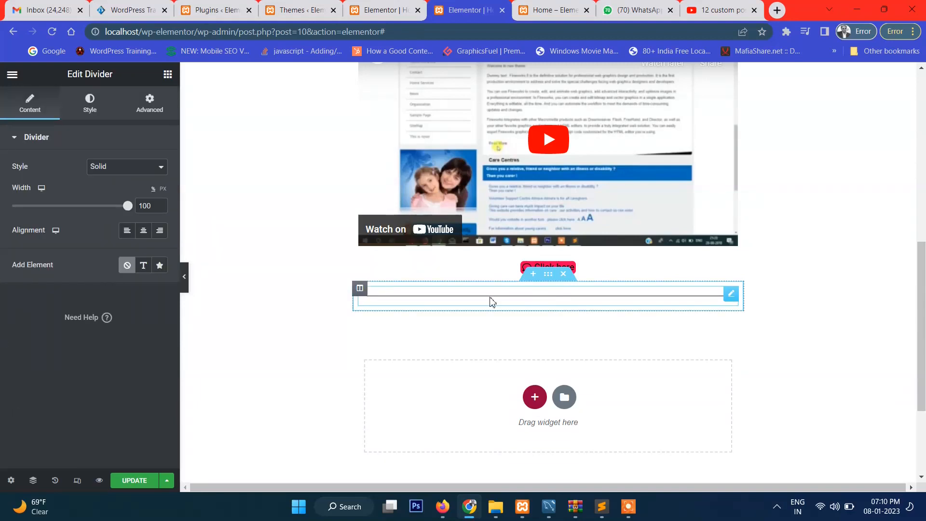
Try the Double style on the divider, return it to Solid, and center its alignment after trying right and left
{"action": "left_click", "coordinate": [121, 169]}
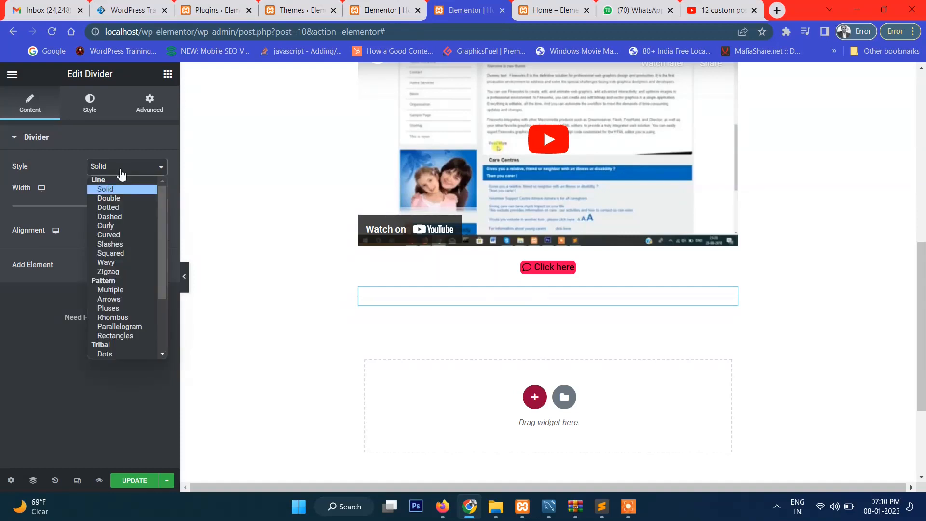
{"action": "left_click", "coordinate": [127, 198]}
{"action": "left_click", "coordinate": [124, 173]}
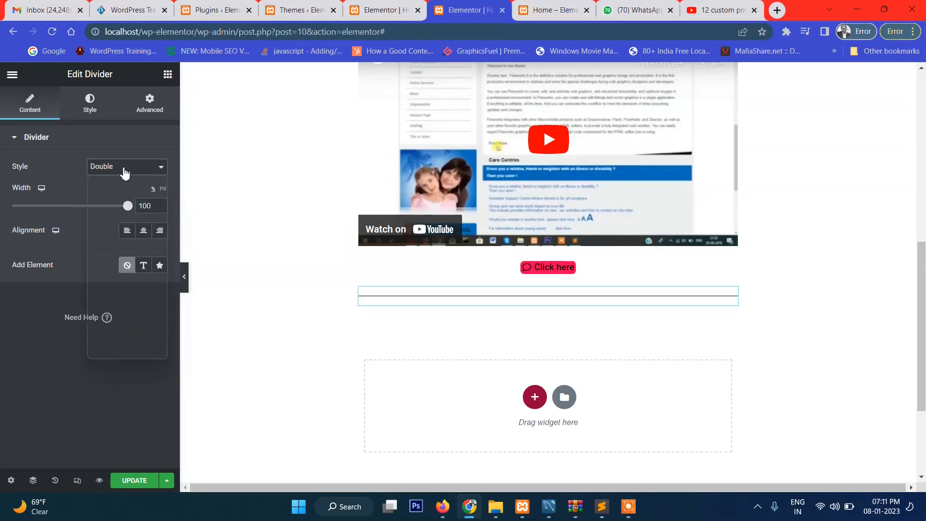
{"action": "left_click", "coordinate": [123, 189]}
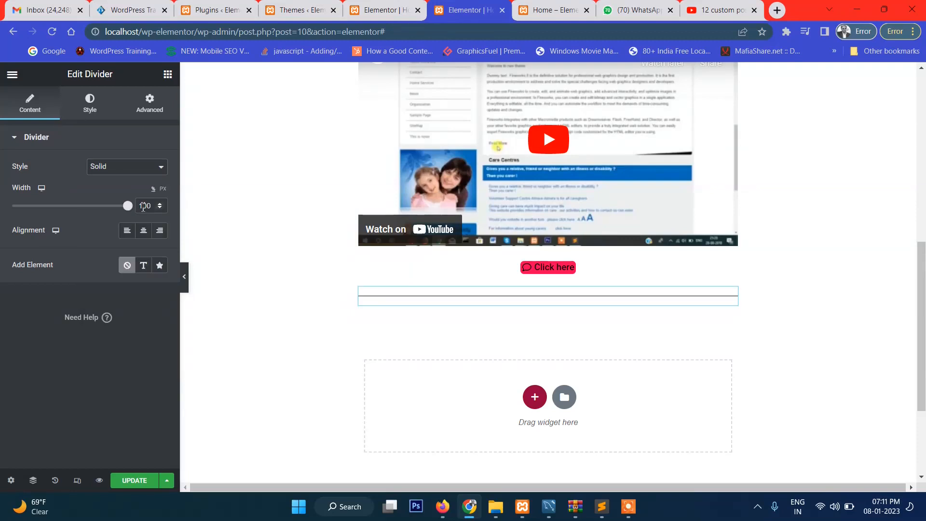
{"action": "left_click", "coordinate": [159, 232]}
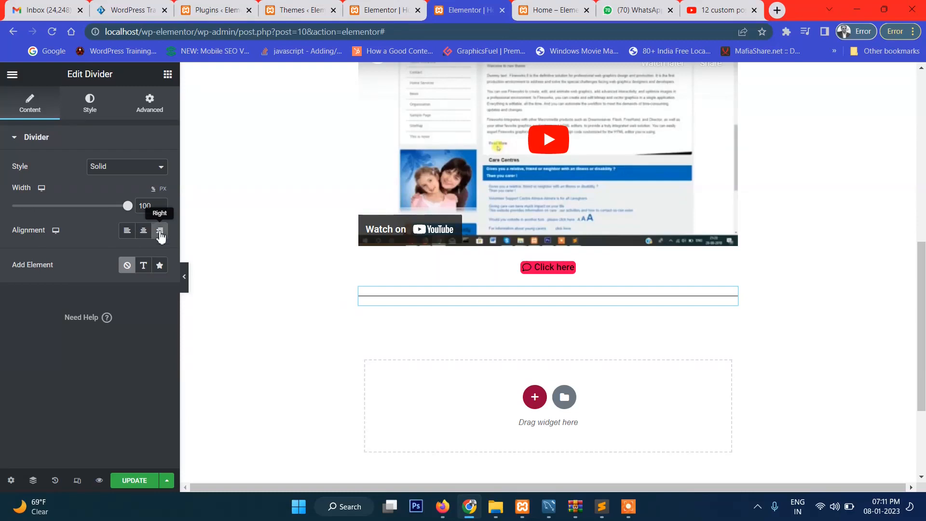
{"action": "left_click", "coordinate": [127, 230]}
{"action": "left_click", "coordinate": [144, 231]}
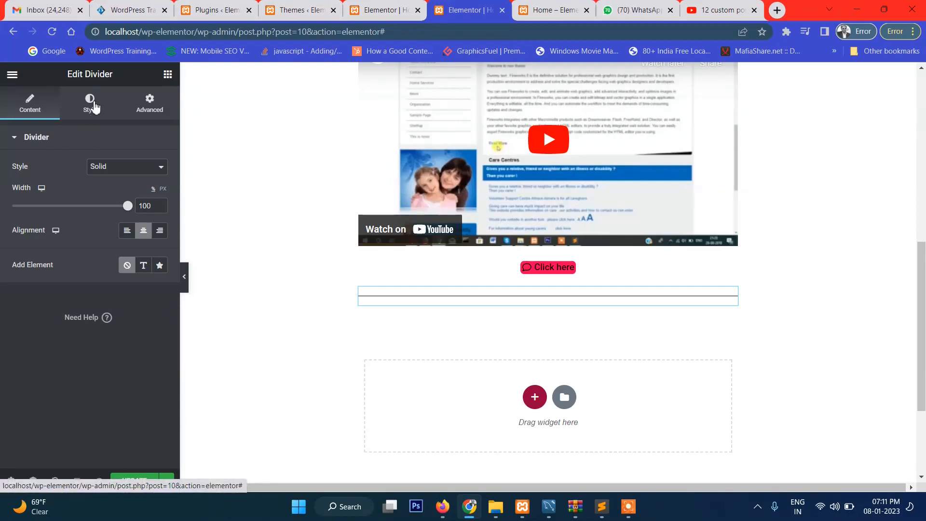
Set the divider's color to the bright blue #0031FF after trying a red shade
{"action": "left_click", "coordinate": [95, 107]}
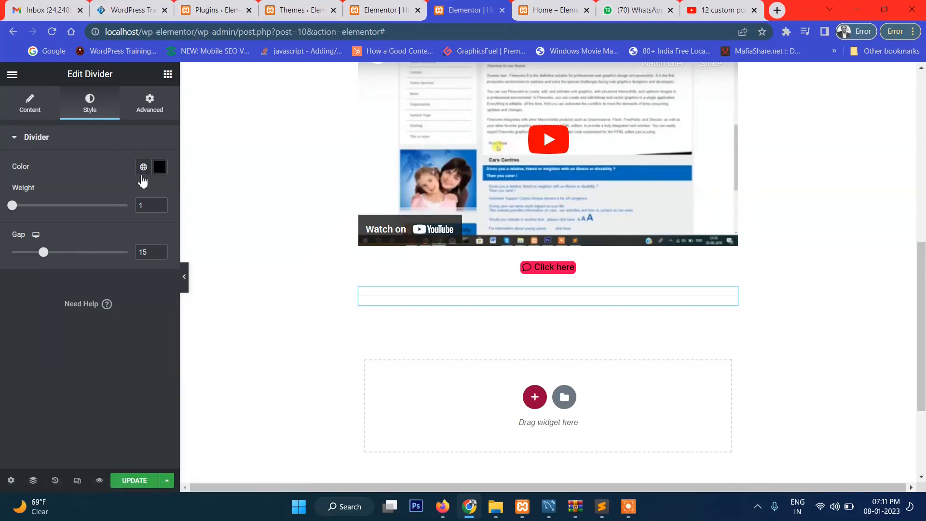
{"action": "left_click", "coordinate": [161, 167]}
{"action": "left_click", "coordinate": [152, 241]}
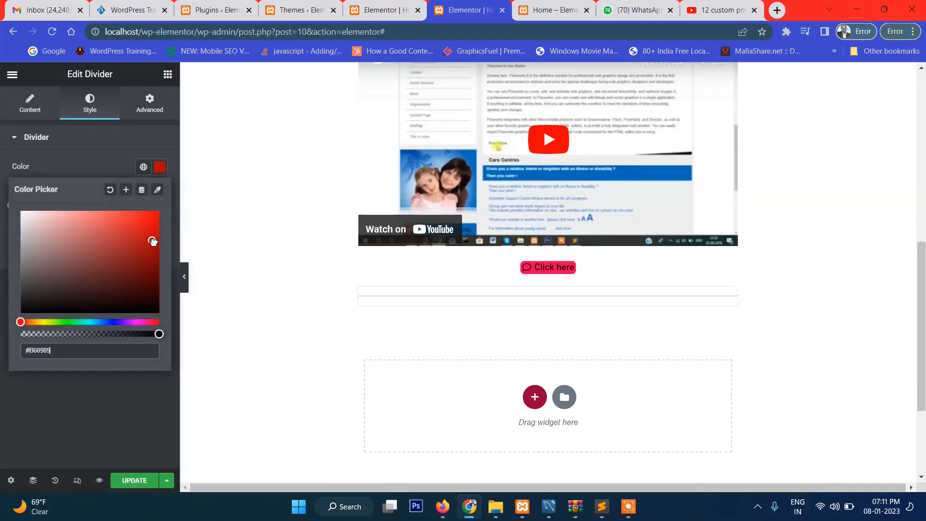
{"action": "left_click", "coordinate": [62, 287]}
{"action": "left_click", "coordinate": [110, 322]}
{"action": "left_click_drag", "start_coordinate": [144, 284], "coordinate": [169, 196]}
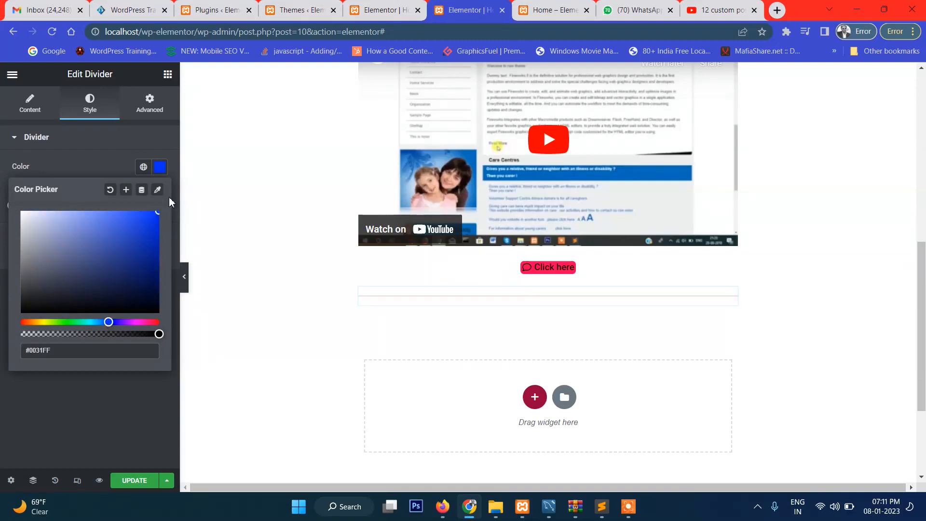
{"action": "left_click", "coordinate": [106, 147]}
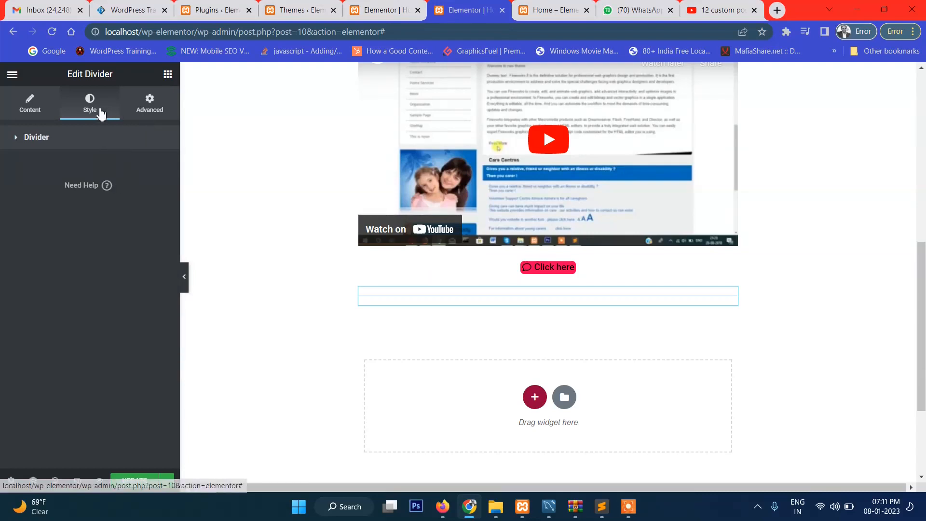
Set the divider's weight to 4 and its gap to 27
{"action": "left_click", "coordinate": [36, 139]}
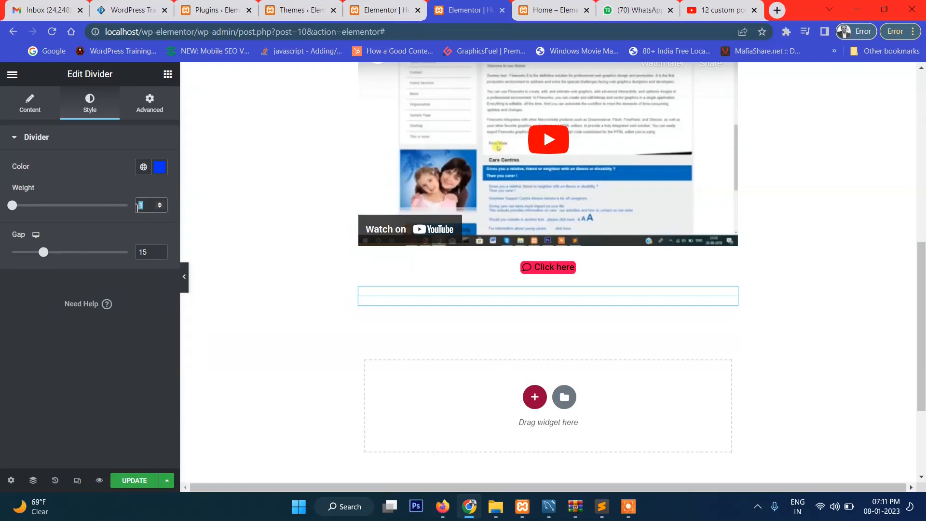
{"action": "type", "text": "4"}
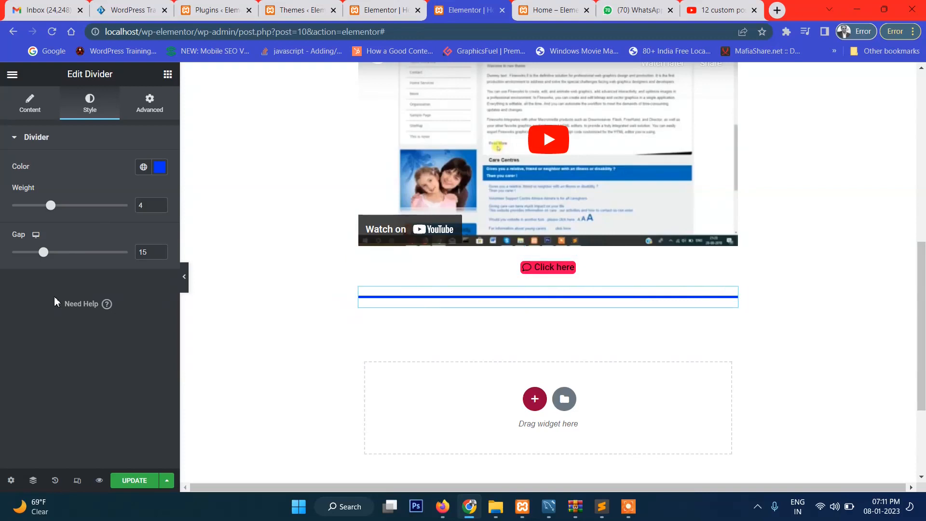
{"action": "left_click_drag", "start_coordinate": [45, 256], "coordinate": [73, 261]}
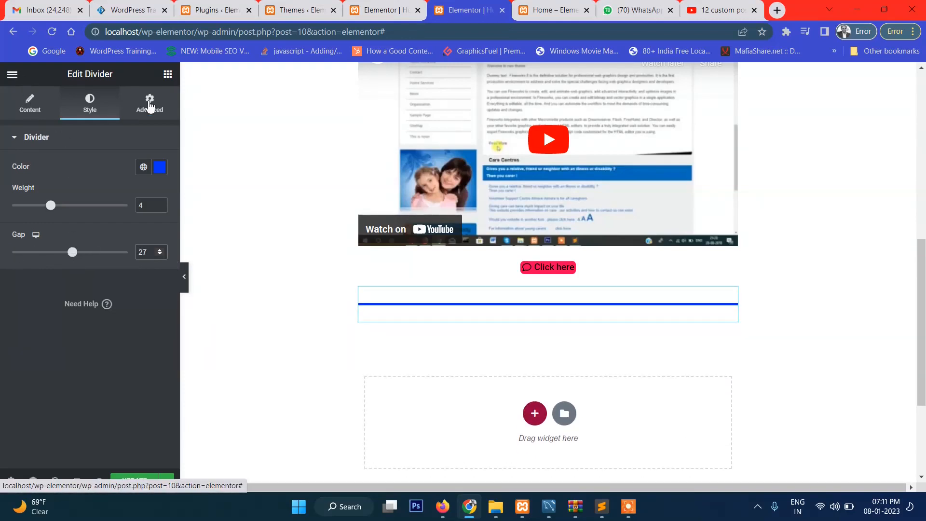
Check the divider's advanced settings and turn on Stretch Section for the section holding the "Click here" button
{"action": "left_click", "coordinate": [151, 105]}
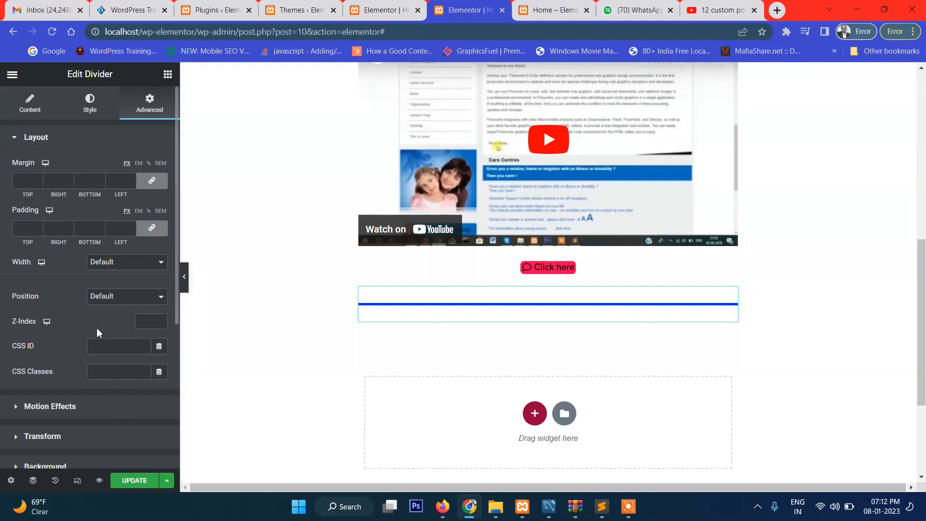
{"action": "left_click", "coordinate": [32, 104]}
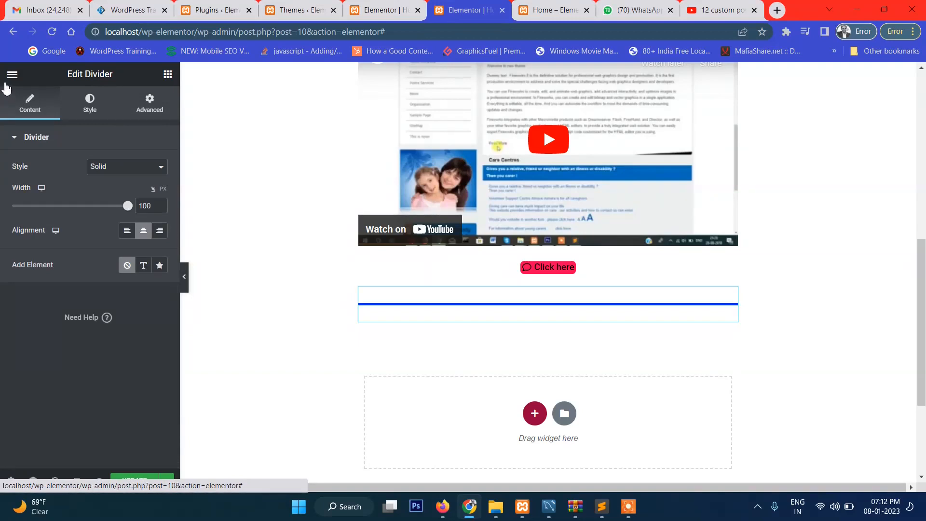
{"action": "left_click", "coordinate": [168, 75]}
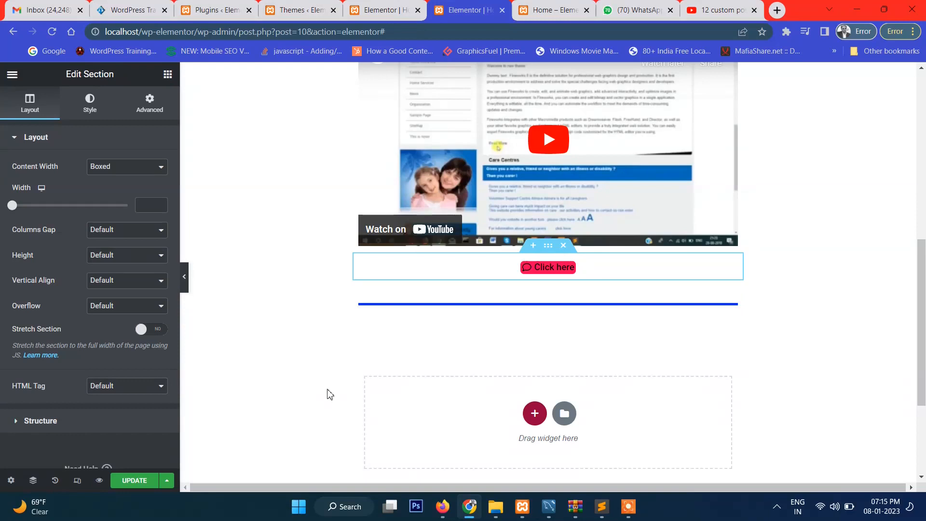
{"action": "left_click", "coordinate": [162, 332]}
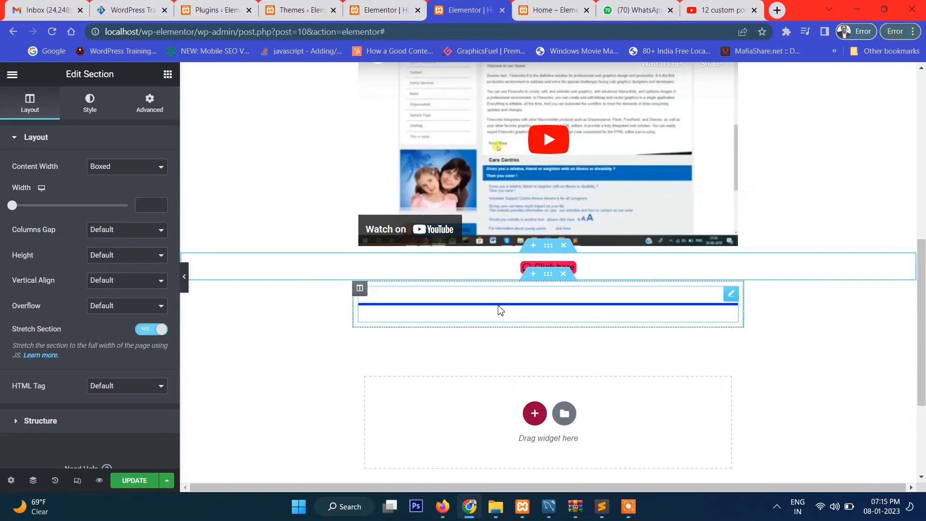
Review the blue divider's advanced options, from margin, padding and CSS classes to motion effects, background and border
{"action": "left_click", "coordinate": [392, 303]}
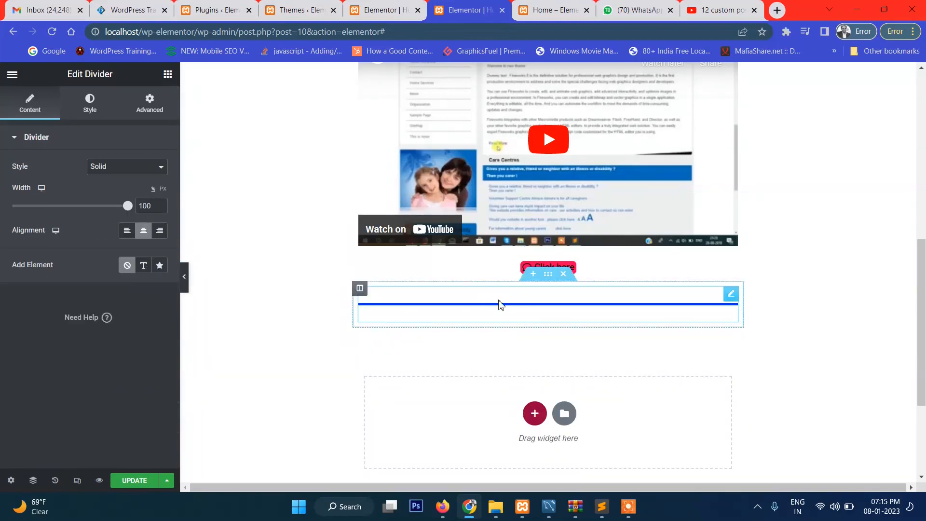
{"action": "left_click", "coordinate": [163, 106]}
{"action": "scroll", "coordinate": [113, 302], "scroll_direction": "down", "scroll_amount": 5}
{"action": "scroll", "coordinate": [116, 302], "scroll_direction": "up", "scroll_amount": 3}
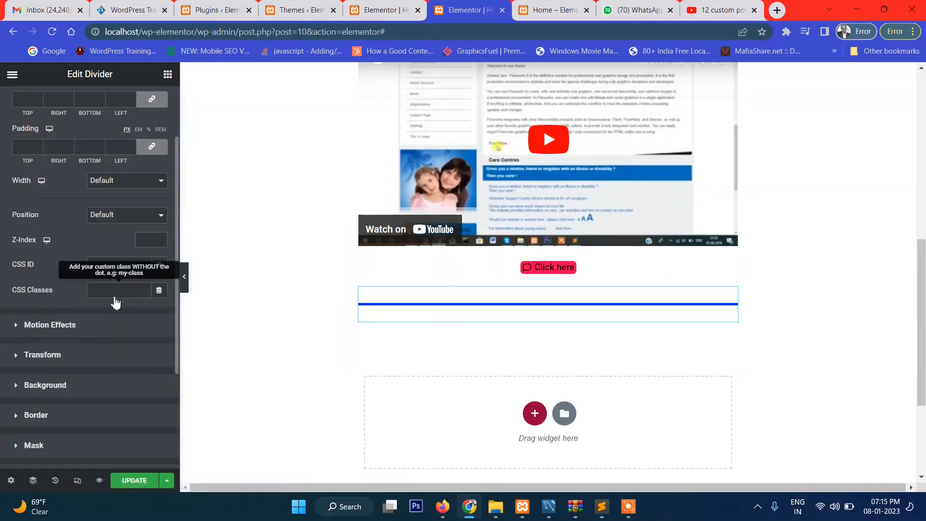
{"action": "scroll", "coordinate": [116, 302], "scroll_direction": "up", "scroll_amount": 3}
{"action": "left_click", "coordinate": [37, 107]}
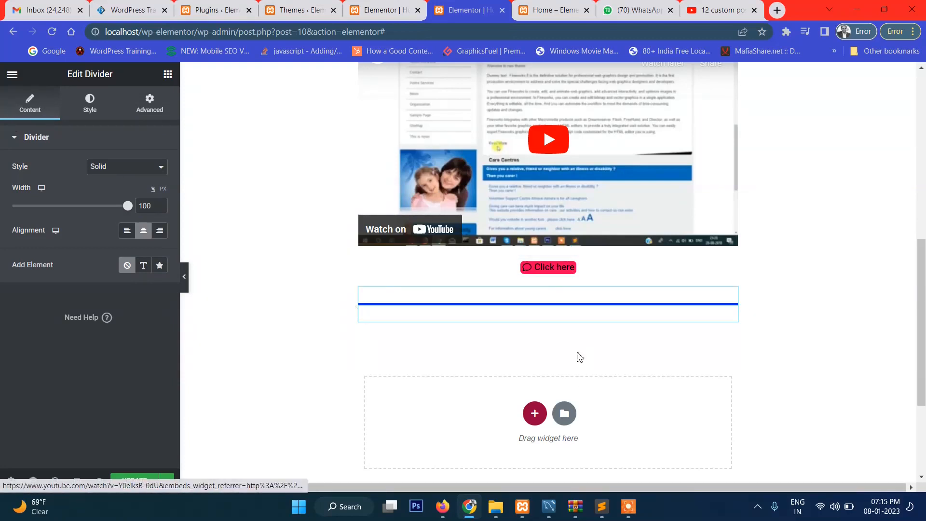
Add a one-column section below the blue divider
{"action": "left_click", "coordinate": [13, 74]}
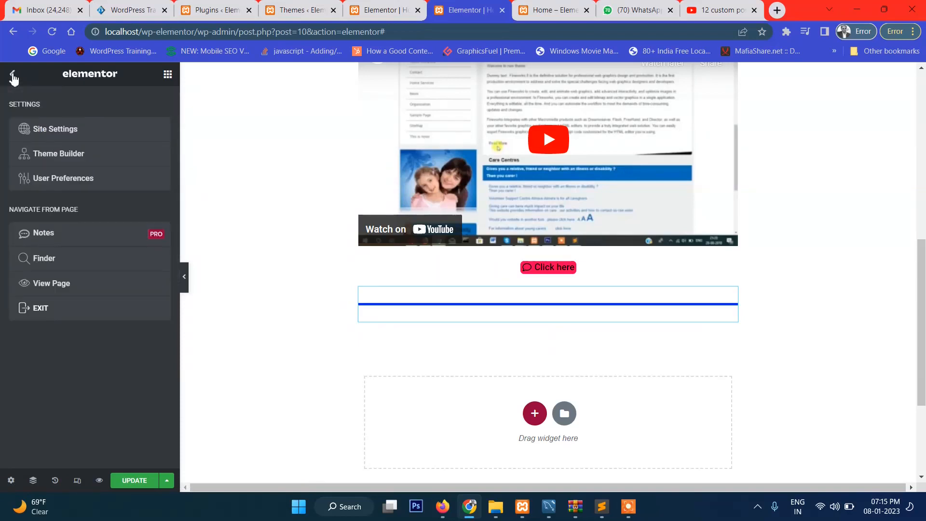
{"action": "left_click", "coordinate": [167, 75]}
{"action": "scroll", "coordinate": [77, 321], "scroll_direction": "down", "scroll_amount": 2}
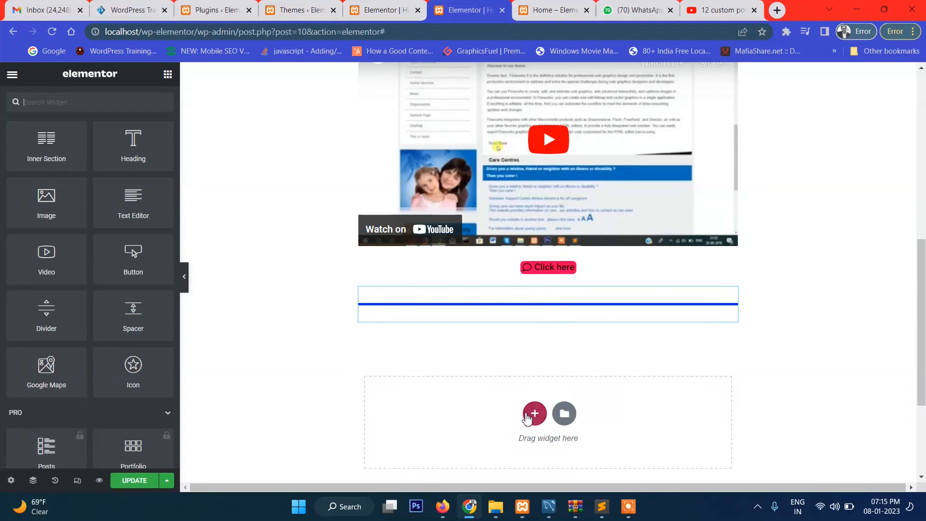
{"action": "left_click", "coordinate": [533, 413]}
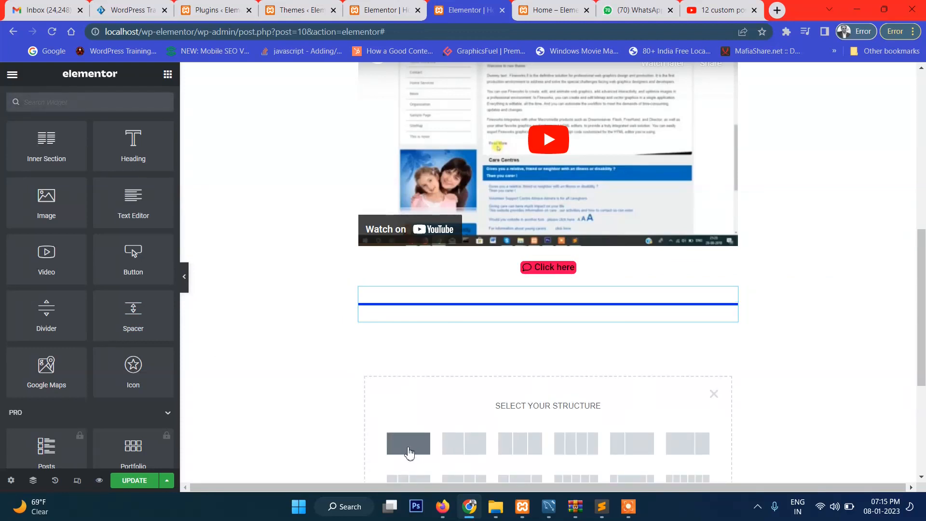
{"action": "left_click", "coordinate": [408, 445]}
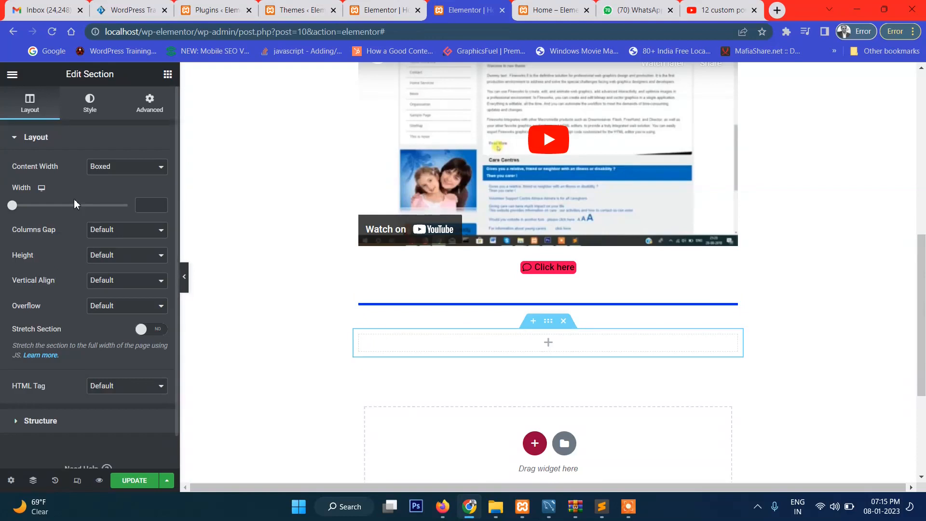
Set the new section's content width to Full Width and turn on Stretch Section
{"action": "left_click", "coordinate": [116, 168]}
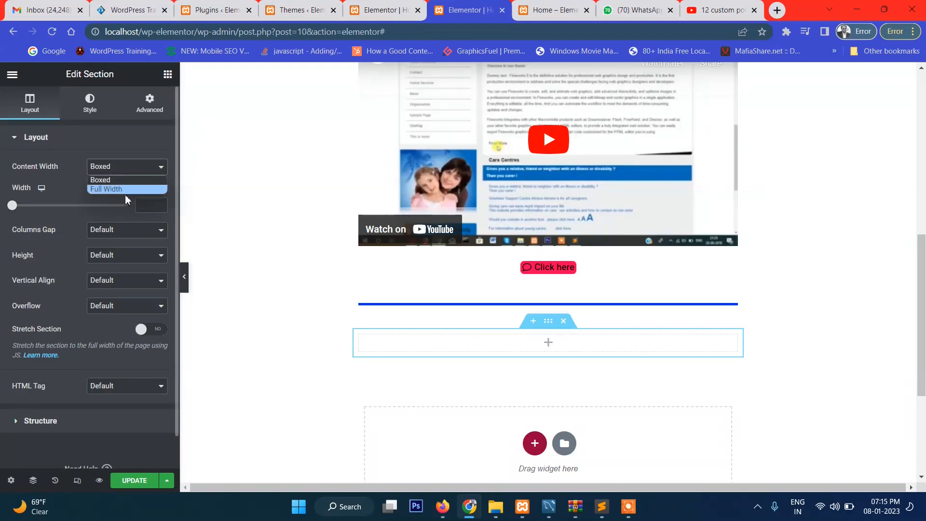
{"action": "left_click", "coordinate": [125, 193]}
{"action": "left_click", "coordinate": [158, 292]}
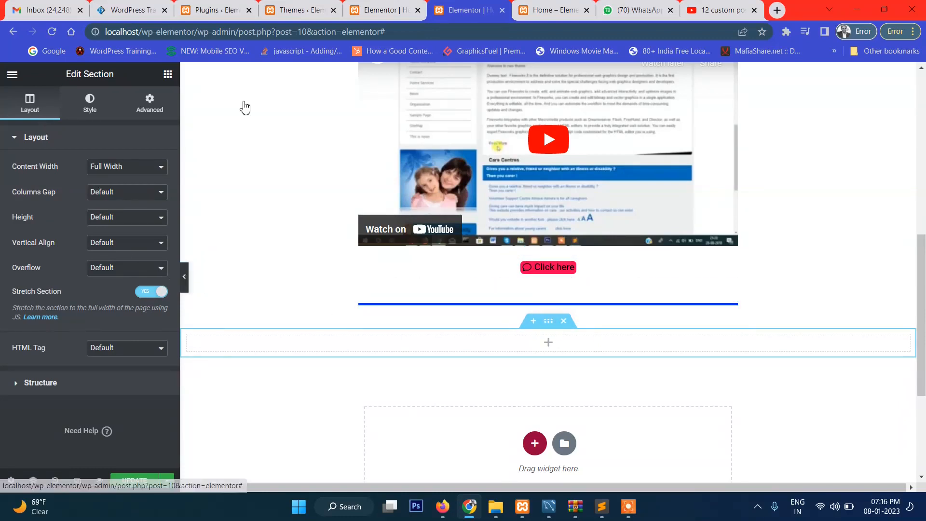
Place a Spacer widget in the empty full-width section below the divider
{"action": "left_click", "coordinate": [168, 74]}
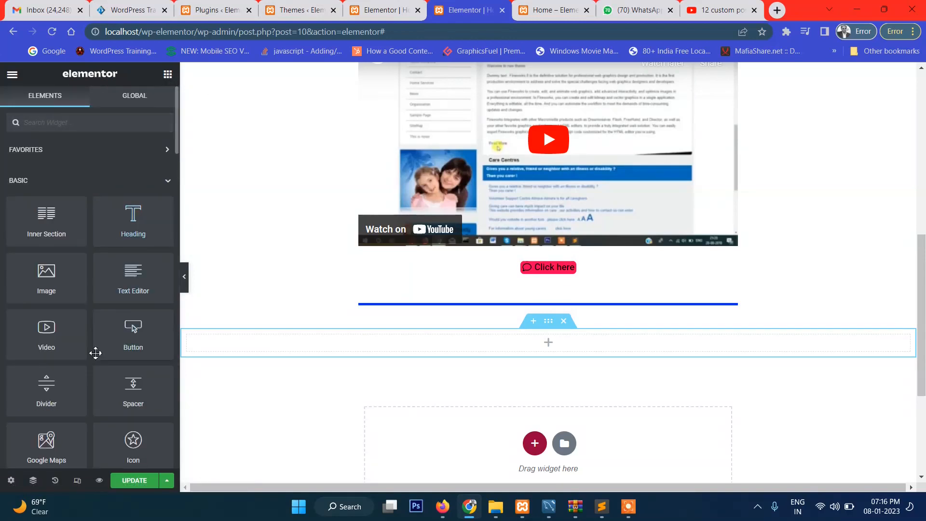
{"action": "left_click_drag", "start_coordinate": [140, 393], "coordinate": [551, 356]}
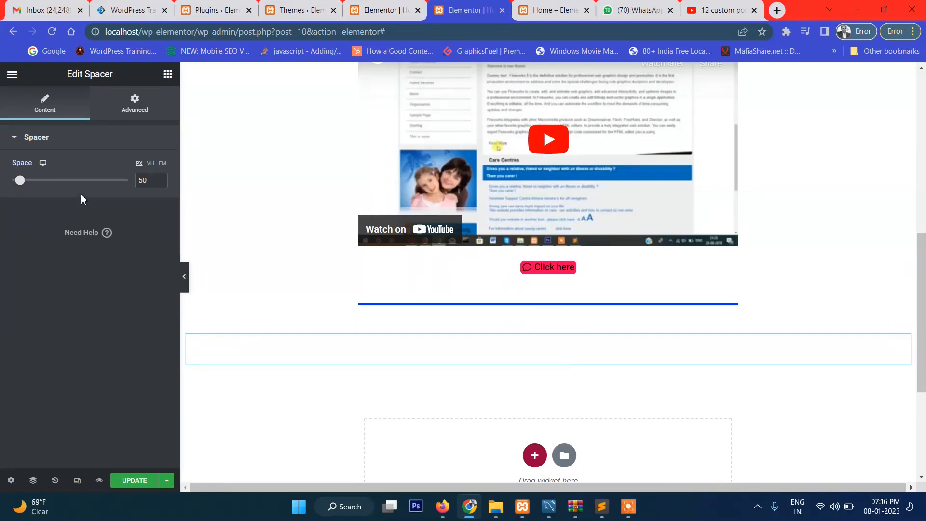
Set the spacer's space to 133 px and move its full-width section above the blue divider
{"action": "left_click_drag", "start_coordinate": [20, 182], "coordinate": [36, 182]}
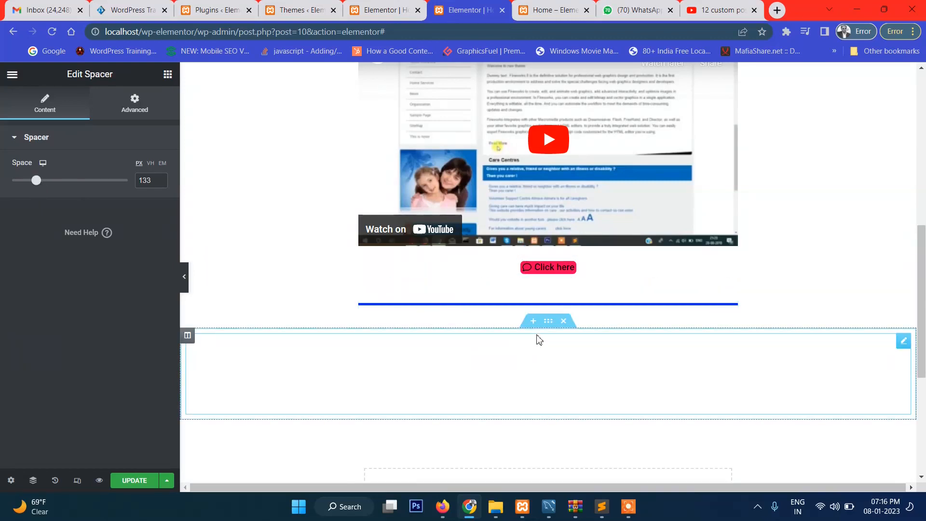
{"action": "left_click_drag", "start_coordinate": [547, 322], "coordinate": [547, 297]}
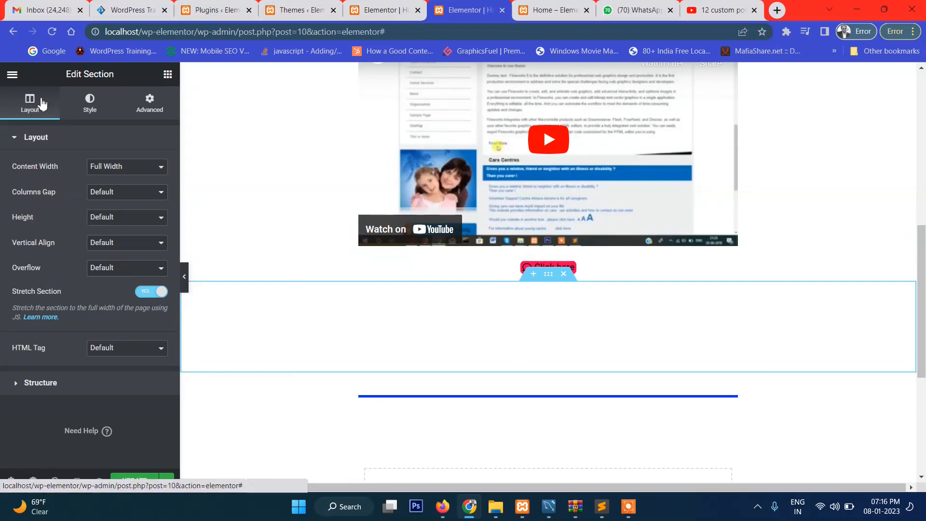
Add a one-column section below the blue divider
{"action": "left_click", "coordinate": [167, 76]}
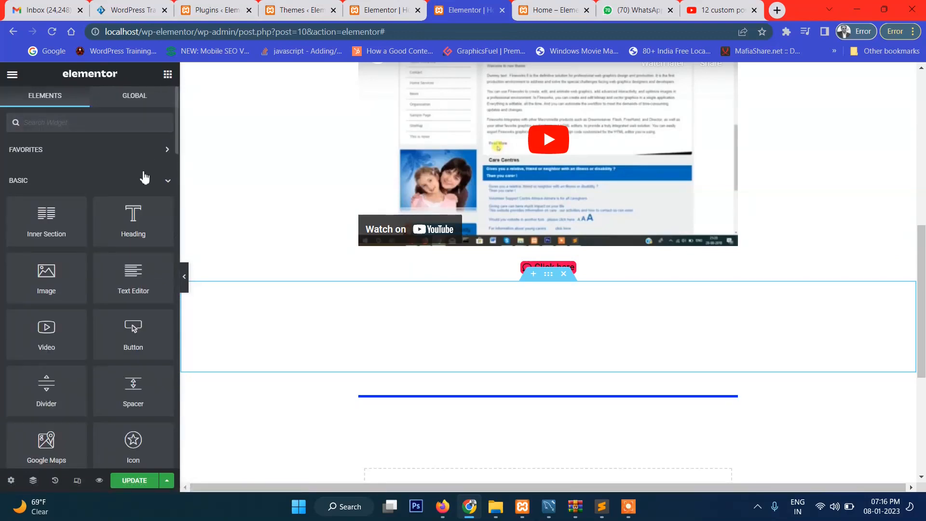
{"action": "scroll", "coordinate": [104, 223], "scroll_direction": "down", "scroll_amount": 4}
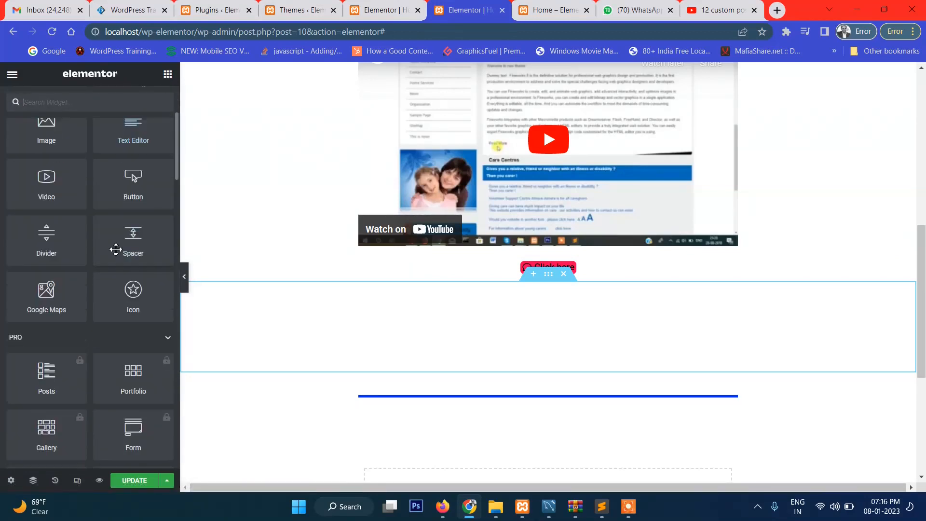
{"action": "scroll", "coordinate": [139, 232], "scroll_direction": "up", "scroll_amount": 1}
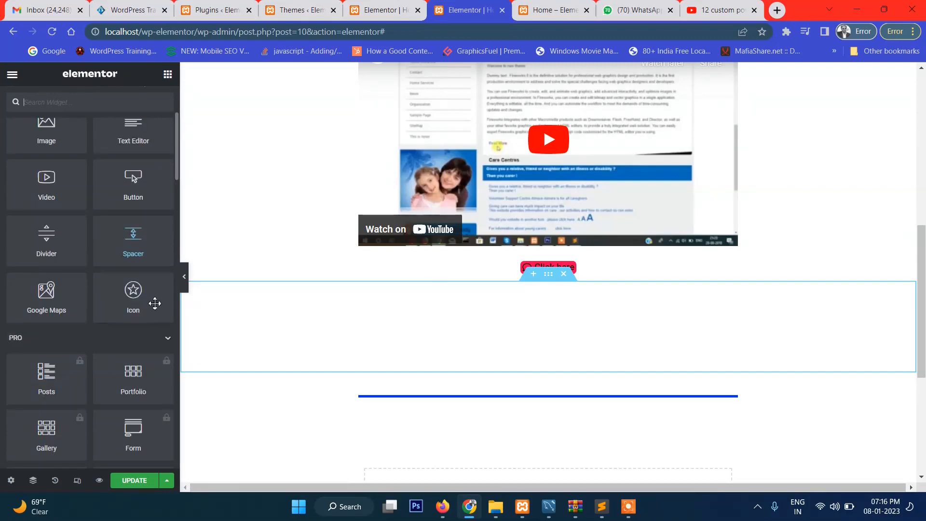
{"action": "scroll", "coordinate": [527, 294], "scroll_direction": "down", "scroll_amount": 3}
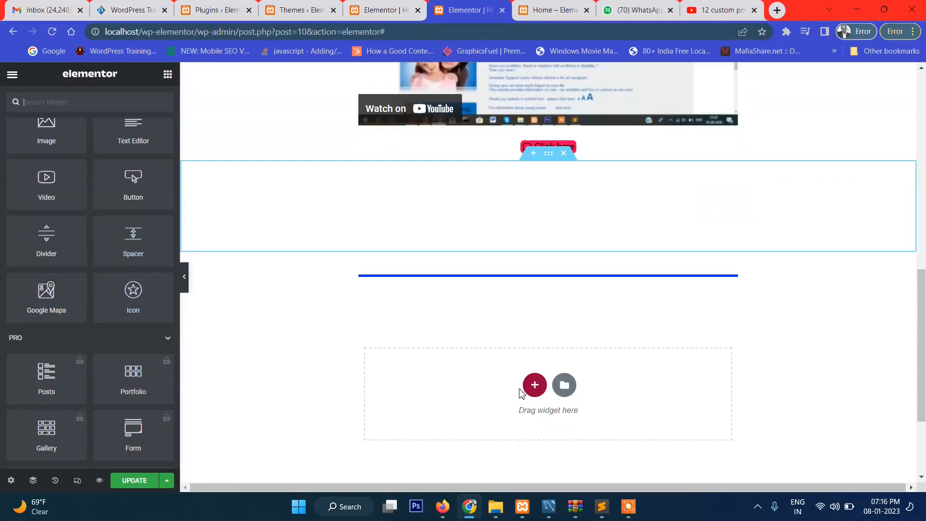
{"action": "left_click", "coordinate": [531, 385]}
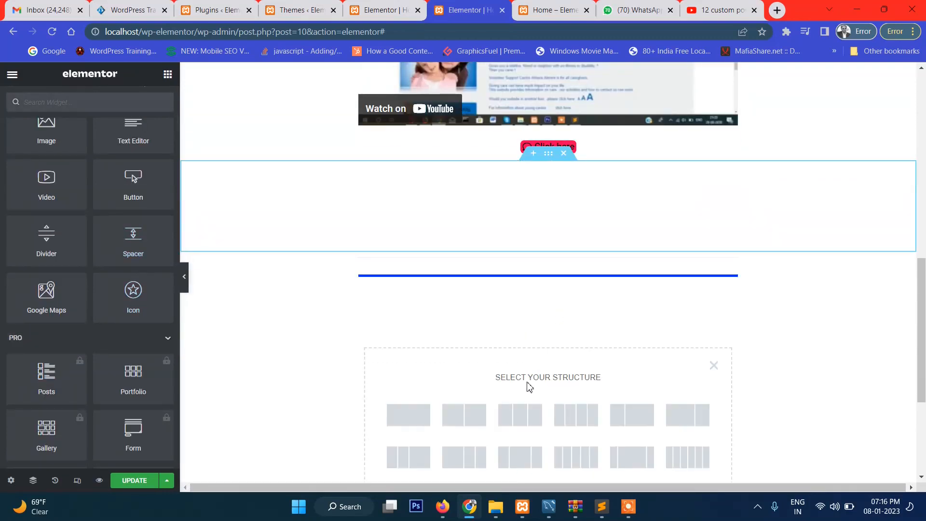
{"action": "left_click", "coordinate": [396, 424]}
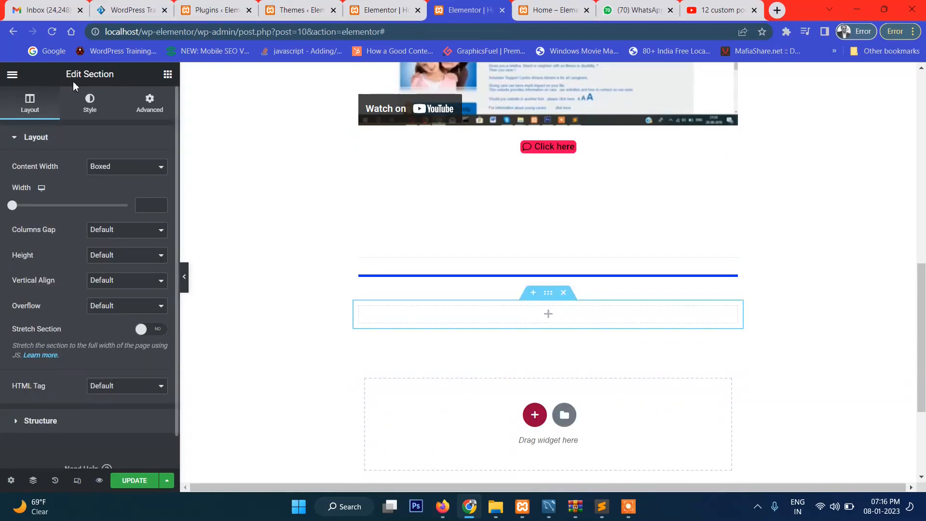
Place an Icon widget in the empty section below the blue divider
{"action": "left_click", "coordinate": [167, 74]}
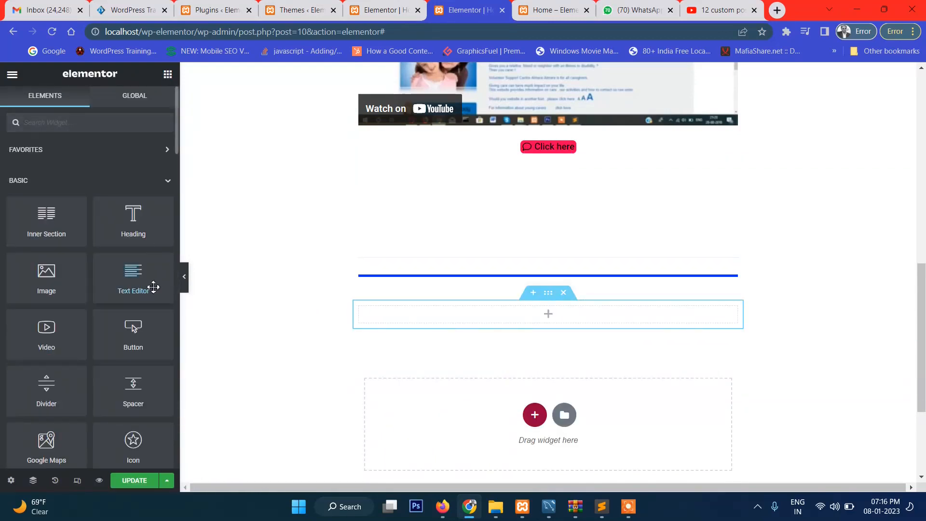
{"action": "scroll", "coordinate": [145, 280], "scroll_direction": "down", "scroll_amount": 2}
{"action": "left_click_drag", "start_coordinate": [136, 379], "coordinate": [548, 321]}
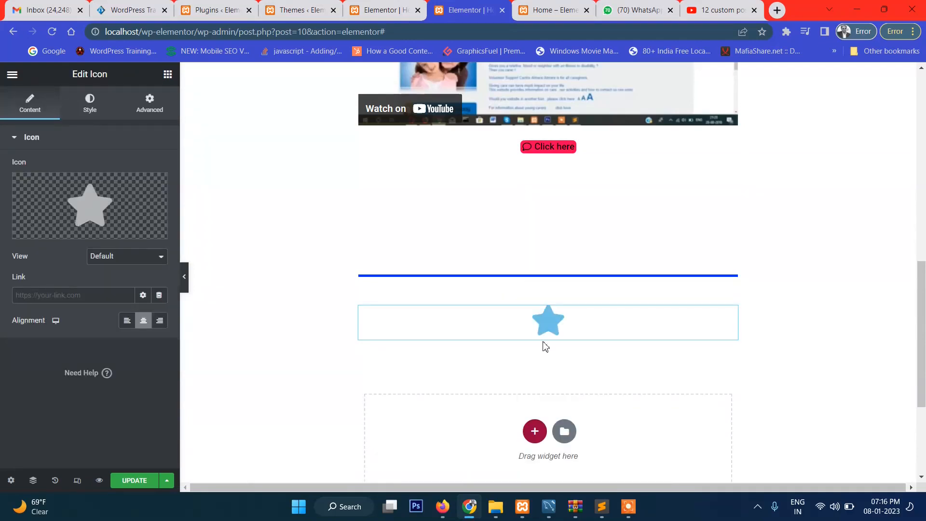
Replace the default star with the theater masks icon from the icon library
{"action": "left_click", "coordinate": [94, 206]}
{"action": "scroll", "coordinate": [511, 295], "scroll_direction": "down", "scroll_amount": 3}
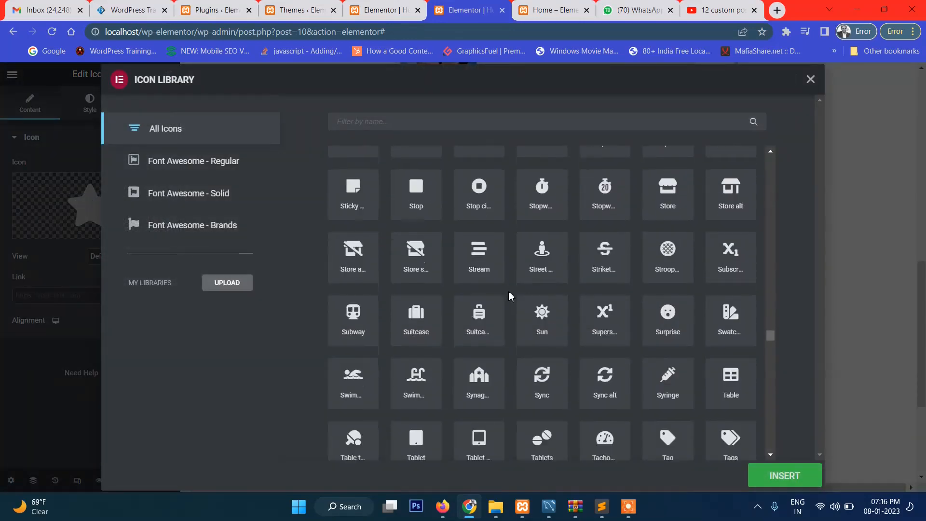
{"action": "scroll", "coordinate": [511, 295], "scroll_direction": "down", "scroll_amount": 5}
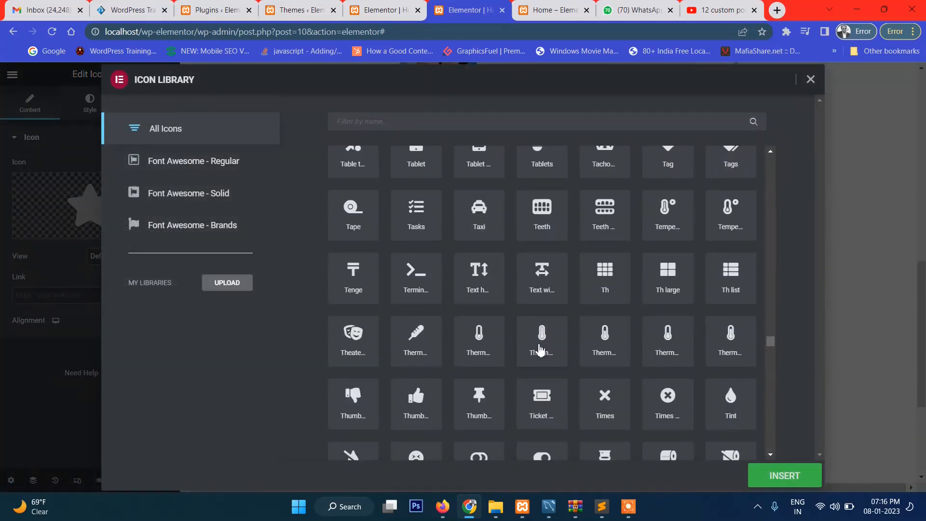
{"action": "left_click", "coordinate": [352, 340]}
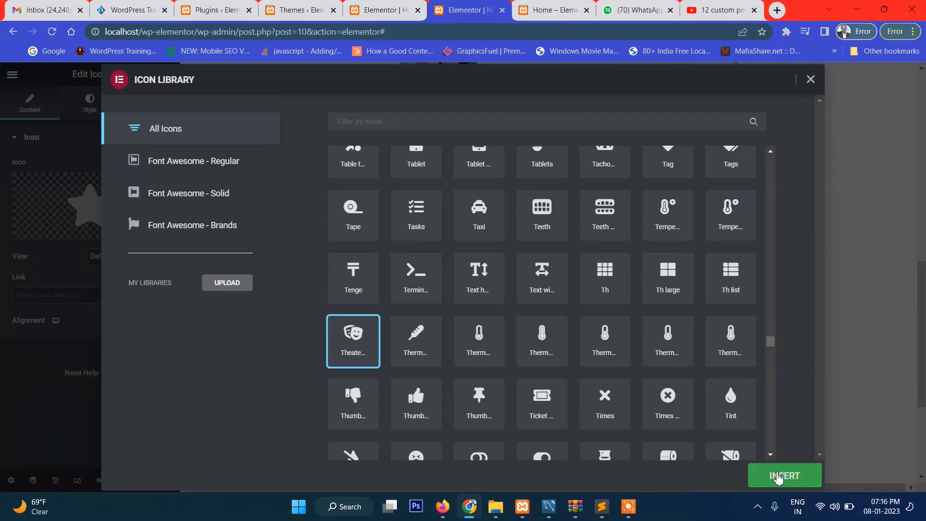
{"action": "left_click", "coordinate": [781, 475]}
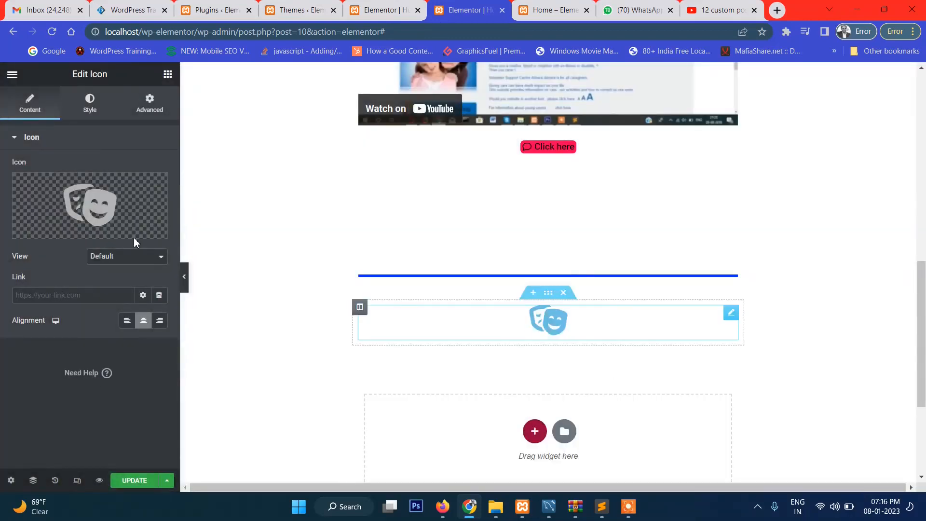
Add two one-column sections, one under the other, below the theater masks icon
{"action": "left_click", "coordinate": [167, 74]}
{"action": "scroll", "coordinate": [141, 245], "scroll_direction": "down", "scroll_amount": 5}
{"action": "scroll", "coordinate": [143, 248], "scroll_direction": "up", "scroll_amount": 5}
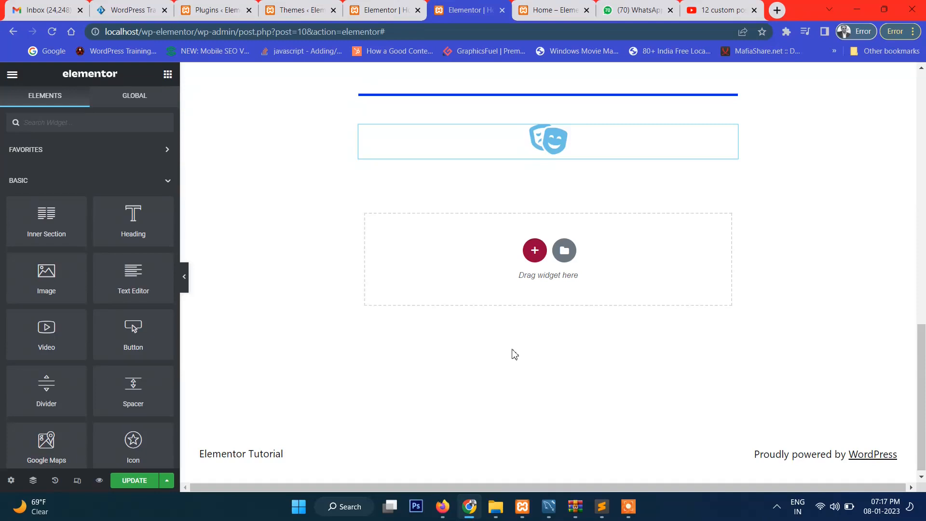
{"action": "left_click", "coordinate": [527, 261]}
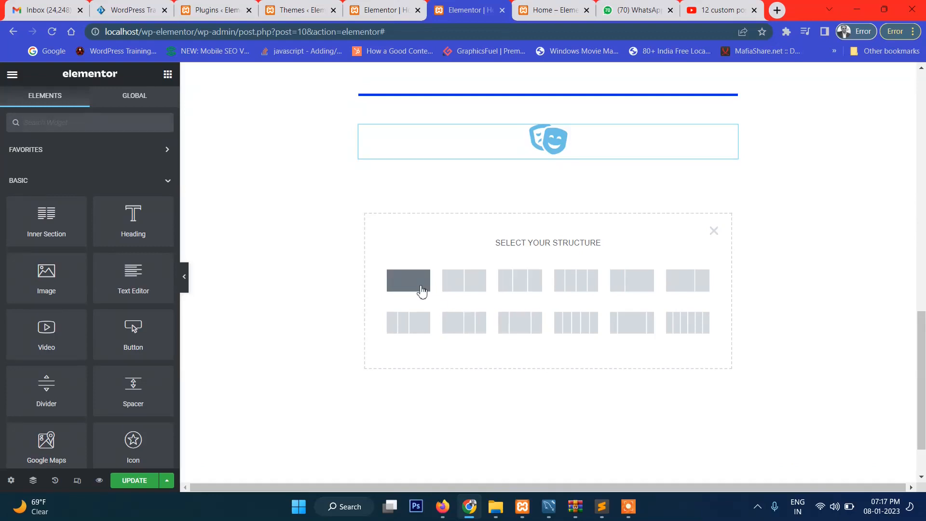
{"action": "left_click", "coordinate": [421, 291]}
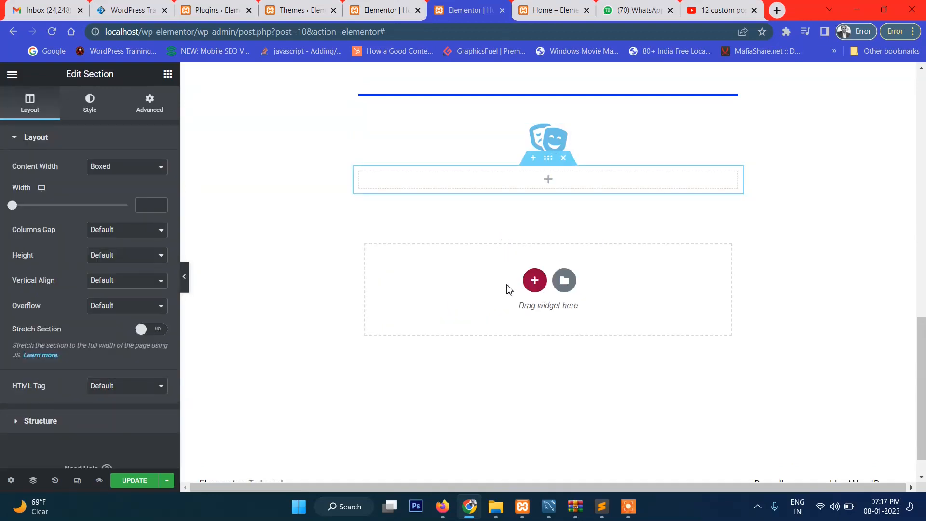
{"action": "left_click", "coordinate": [530, 284]}
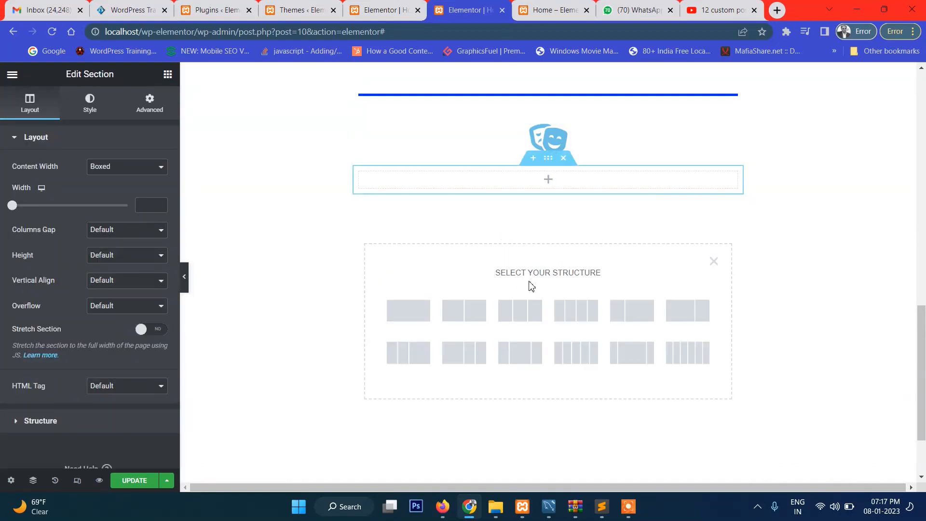
{"action": "left_click", "coordinate": [427, 312]}
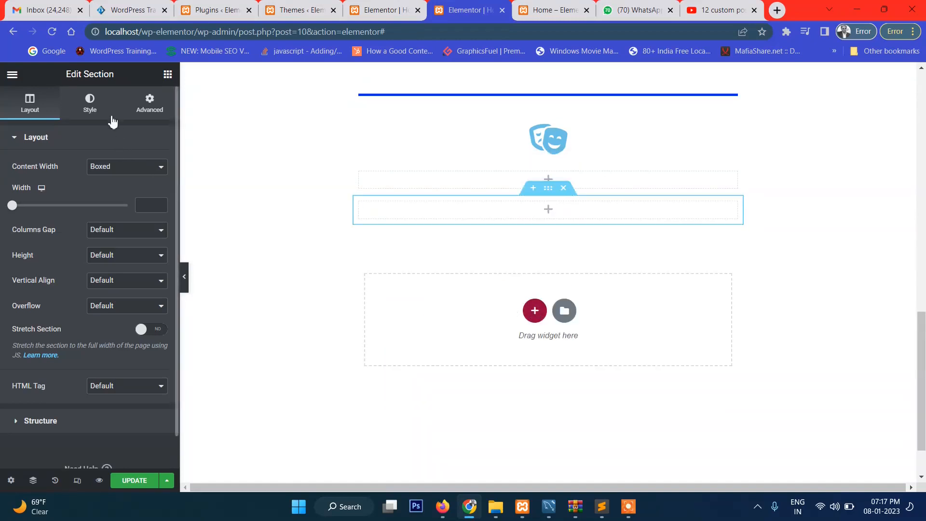
Search the widgets for "slid" and place an Image Carousel in the lower of the two empty sections
{"action": "left_click", "coordinate": [168, 75]}
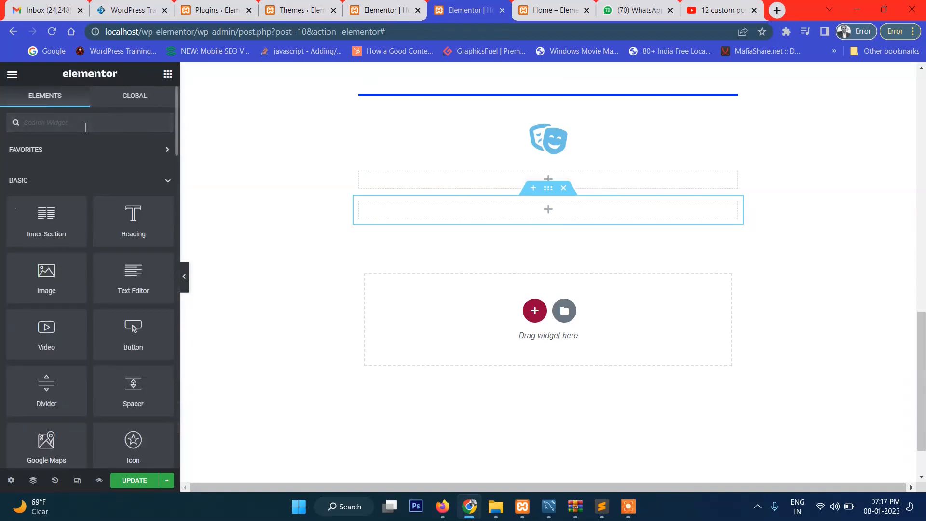
{"action": "type", "text": "slid"}
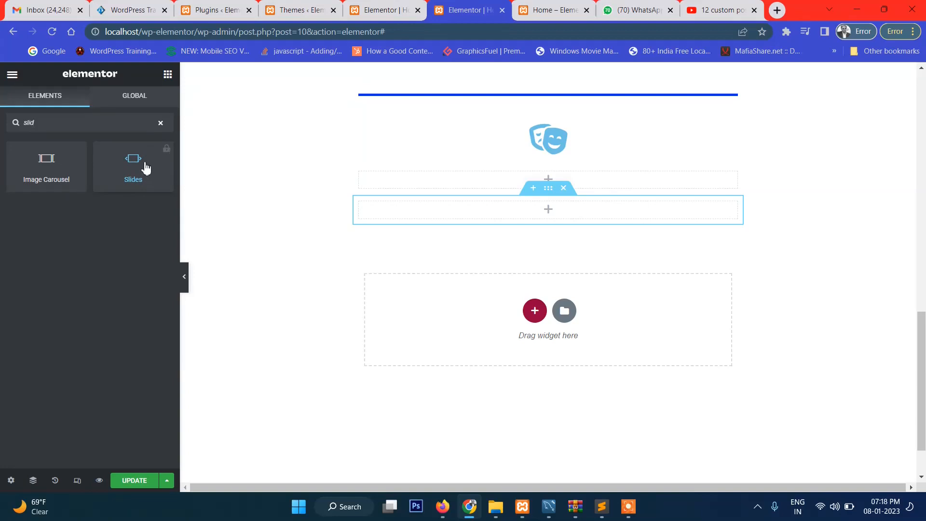
{"action": "left_click_drag", "start_coordinate": [46, 172], "coordinate": [541, 218]}
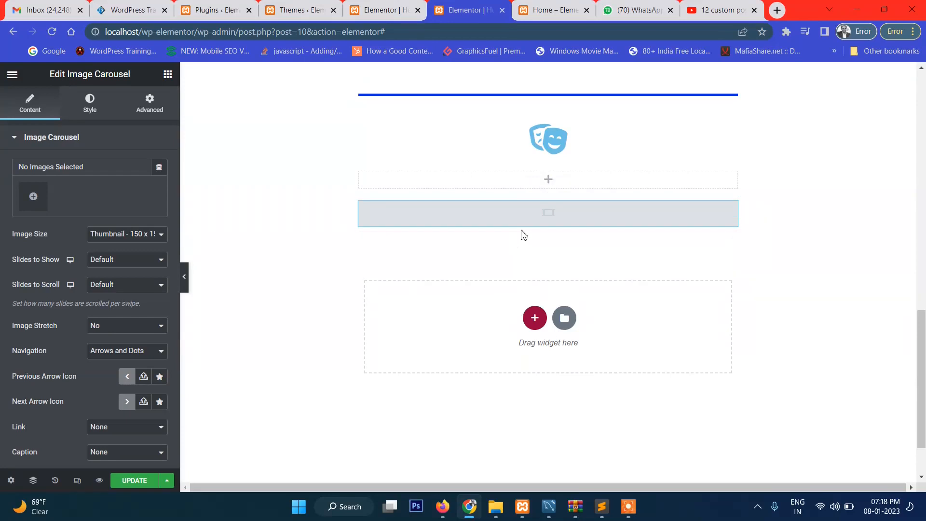
Insert the grey marble picture from the media library into the image carousel as its gallery
{"action": "left_click", "coordinate": [33, 197]}
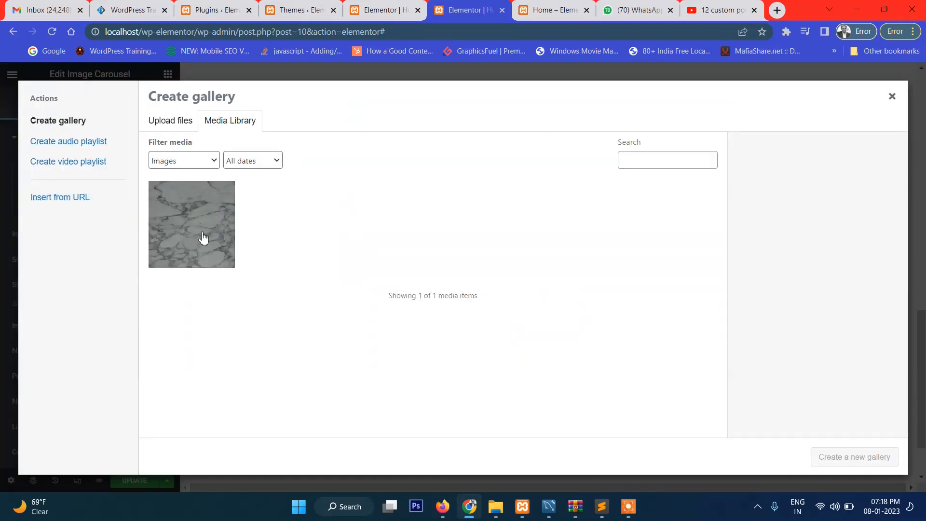
{"action": "left_click", "coordinate": [203, 239]}
{"action": "left_click", "coordinate": [836, 463]}
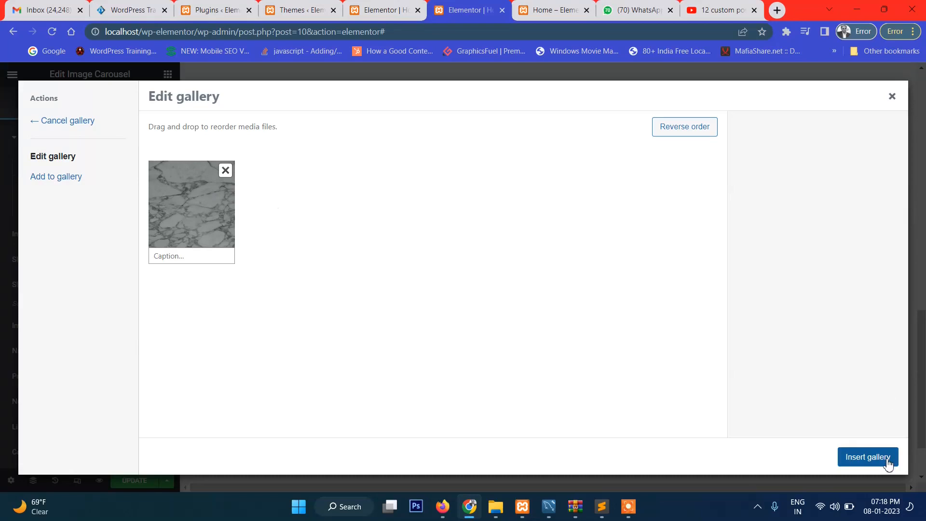
{"action": "left_click", "coordinate": [868, 456]}
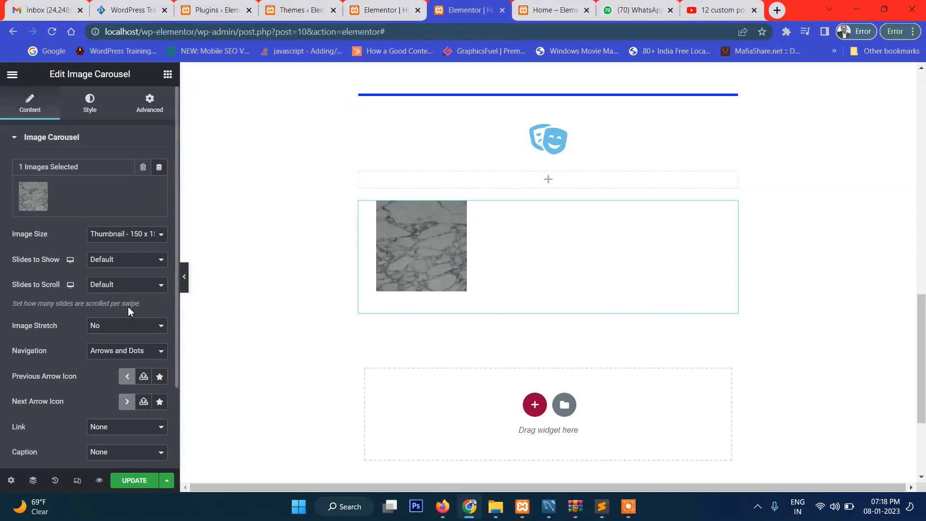
Review the image carousel's content settings, including the choices for the number of slides to show
{"action": "scroll", "coordinate": [123, 251], "scroll_direction": "down", "scroll_amount": 2}
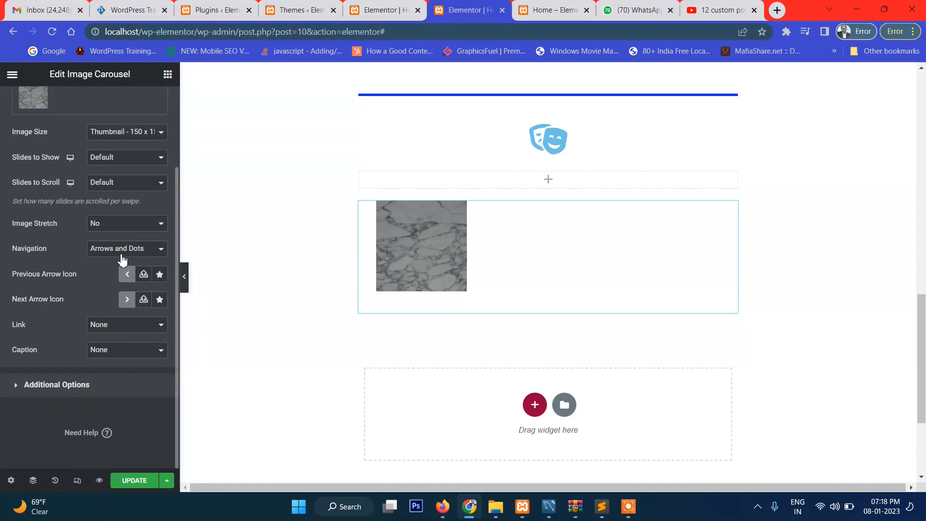
{"action": "scroll", "coordinate": [121, 289], "scroll_direction": "up", "scroll_amount": 2}
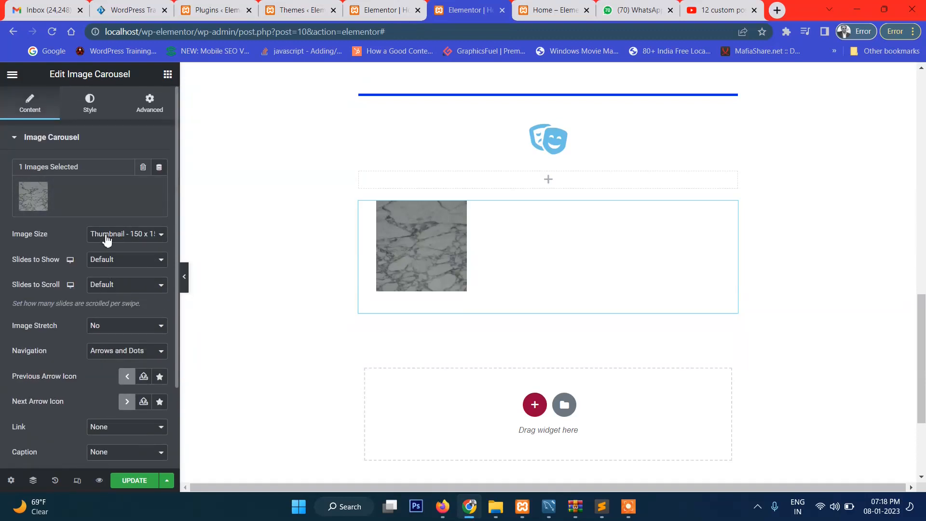
{"action": "left_click", "coordinate": [96, 263]}
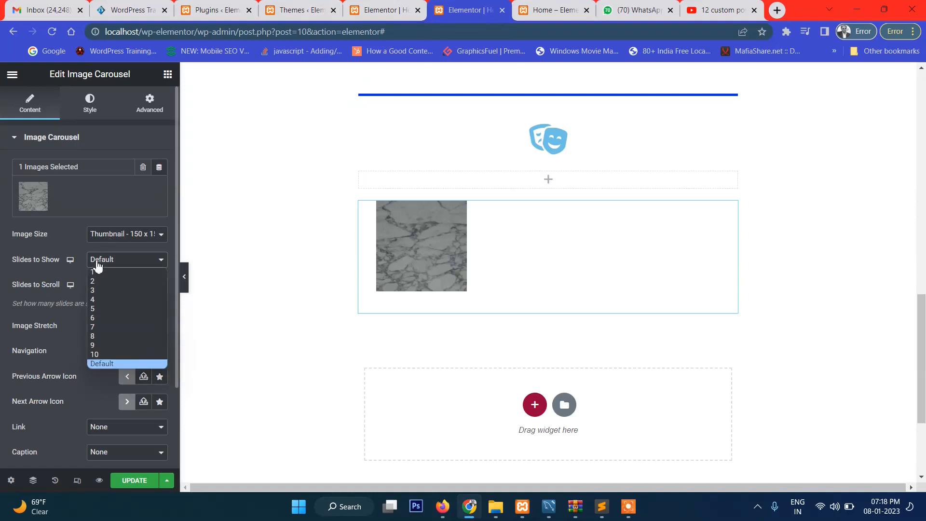
{"action": "left_click", "coordinate": [51, 271]}
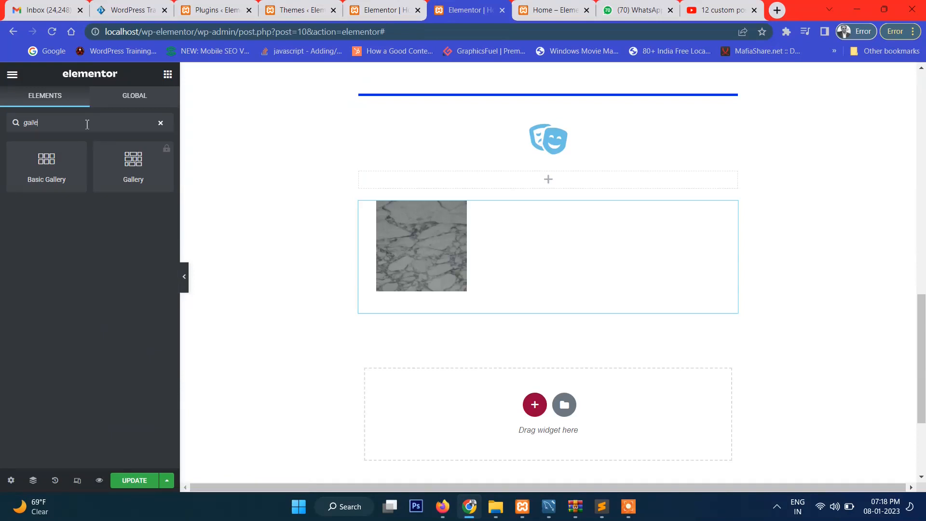
Add a one-column section below the image carousel and place a Basic Gallery widget in it
{"action": "left_click", "coordinate": [536, 406]}
{"action": "left_click", "coordinate": [412, 438]}
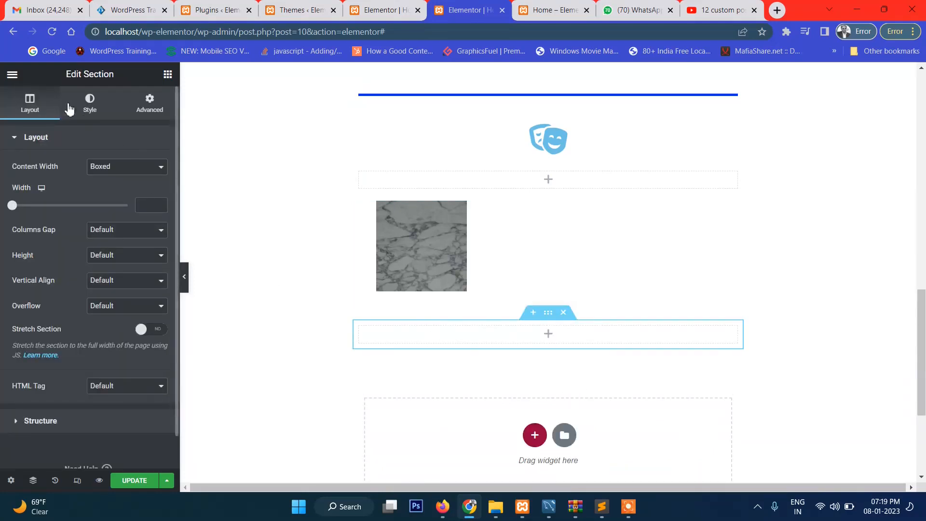
{"action": "left_click", "coordinate": [167, 74]}
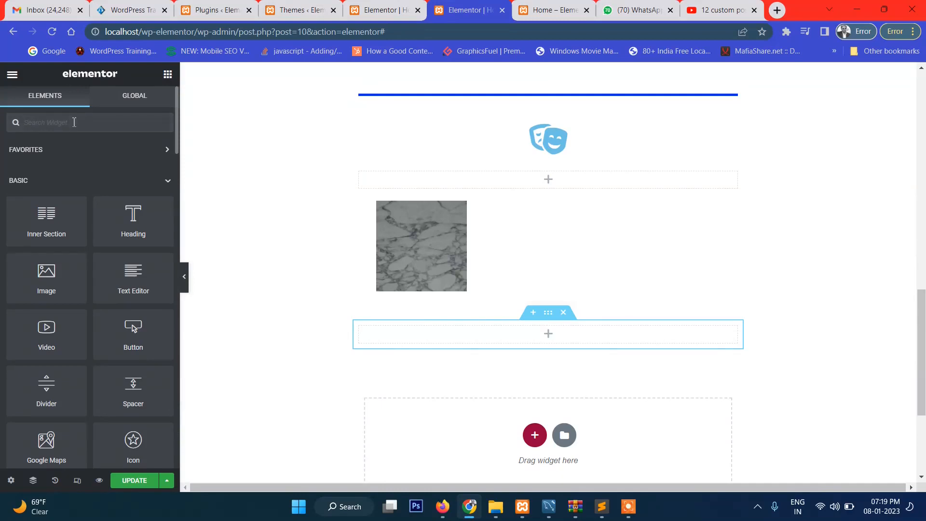
{"action": "type", "text": "gall"}
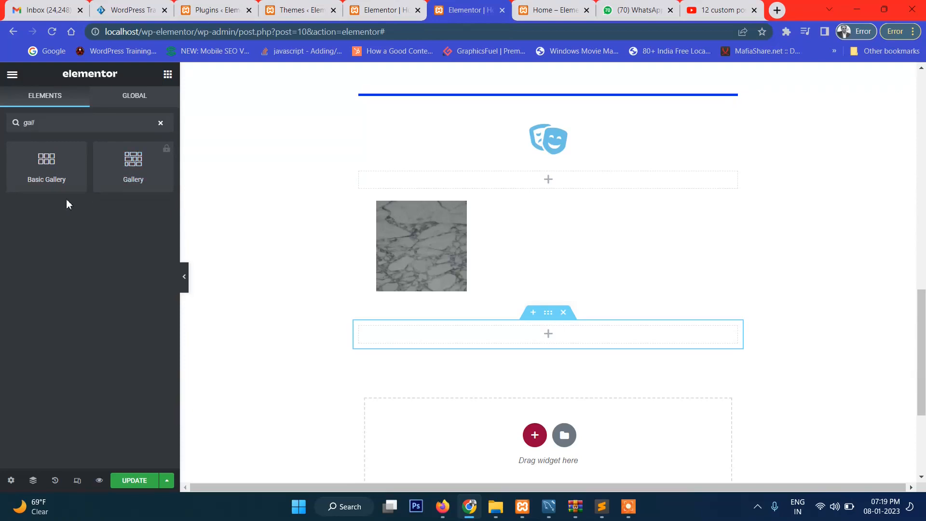
{"action": "left_click_drag", "start_coordinate": [46, 165], "coordinate": [528, 336]}
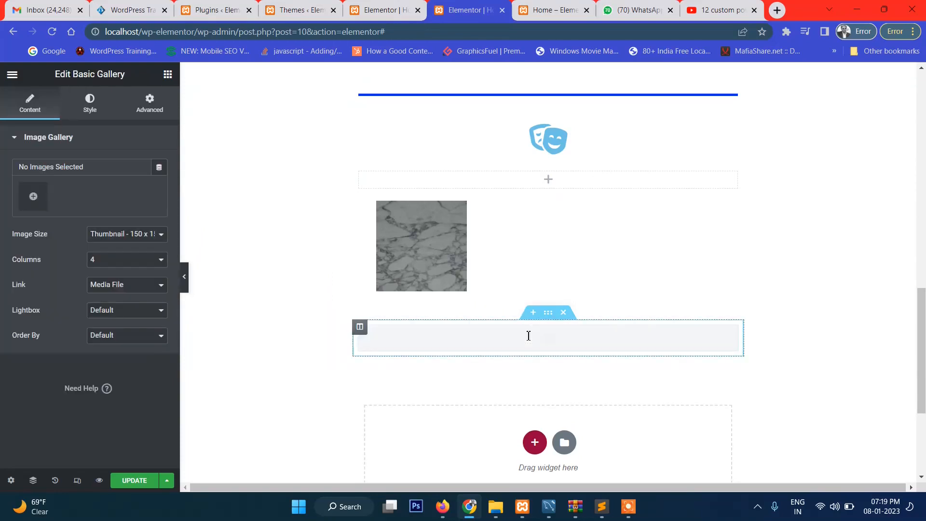
Create a new gallery from the grey marble picture in the media library for the Basic Gallery widget
{"action": "scroll", "coordinate": [539, 295], "scroll_direction": "down", "scroll_amount": 1}
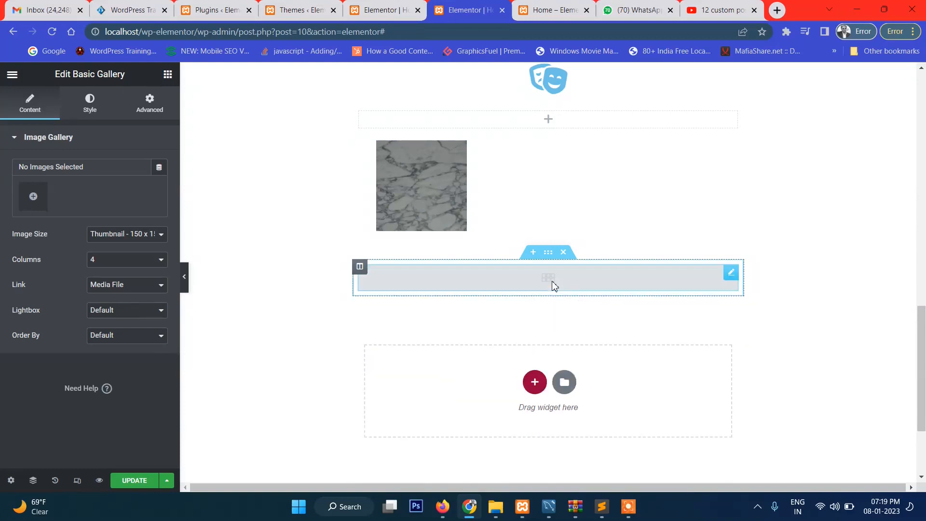
{"action": "left_click", "coordinate": [32, 198]}
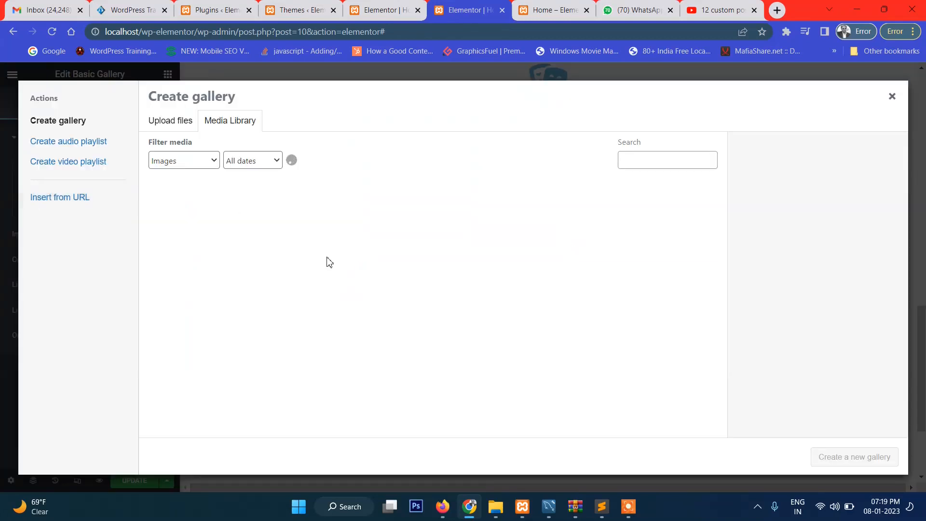
{"action": "left_click", "coordinate": [188, 232]}
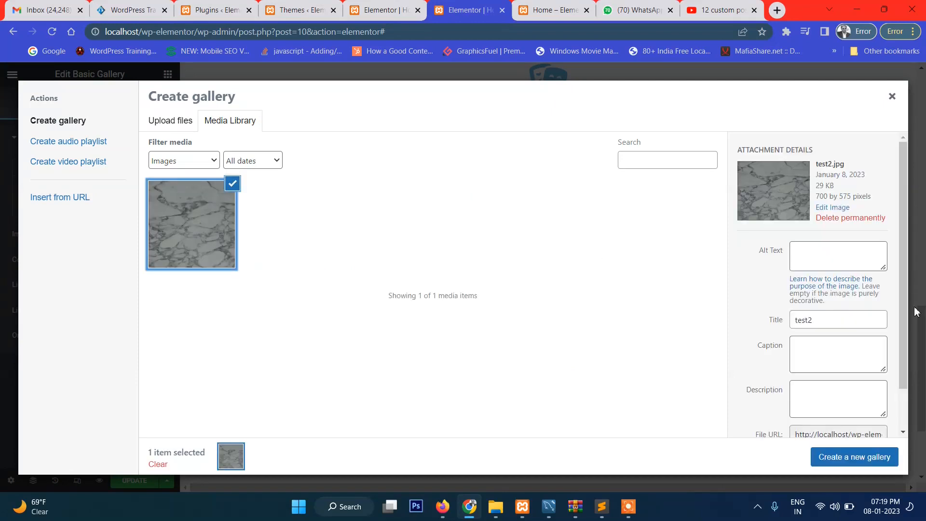
{"action": "left_click", "coordinate": [866, 462]}
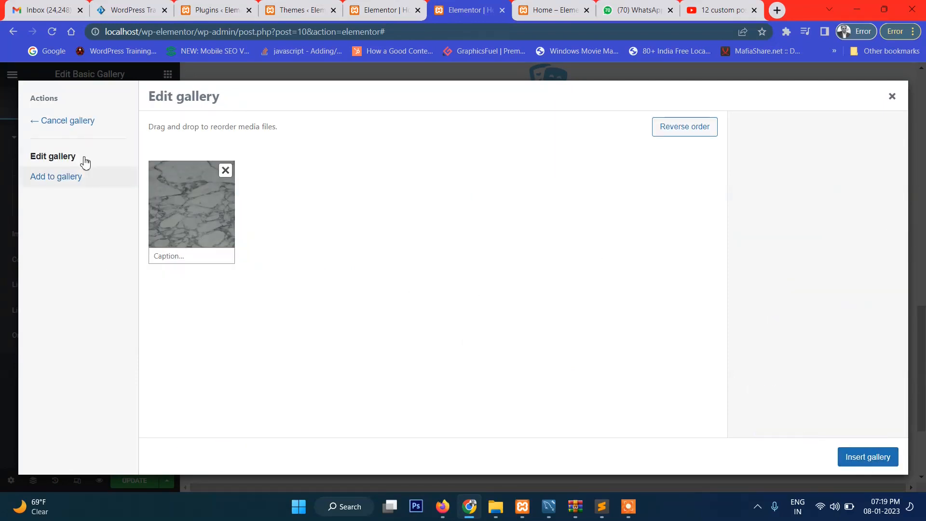
Upload 4762311.png, 4-course-highlights.jpg and 4.Course Heilights.pptx, add them to the gallery, and insert it in the widget
{"action": "left_click", "coordinate": [61, 174]}
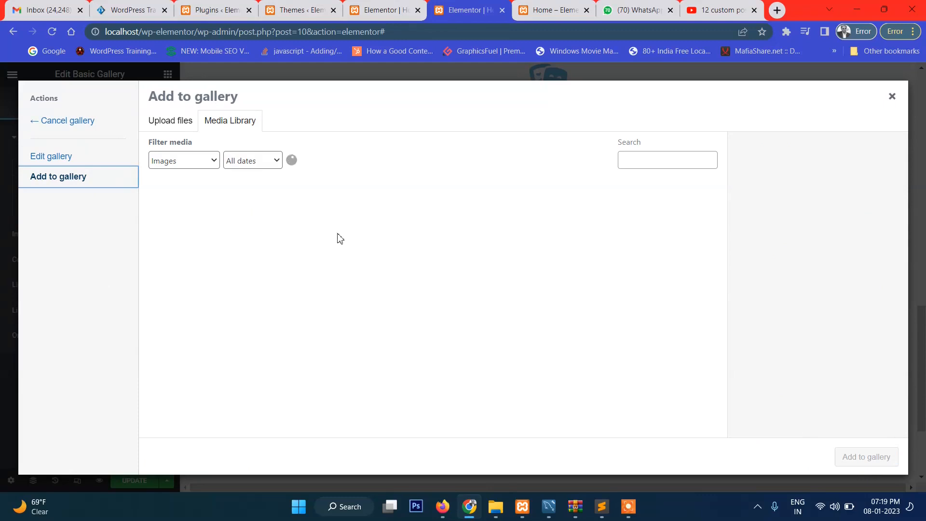
{"action": "left_click", "coordinate": [422, 316]}
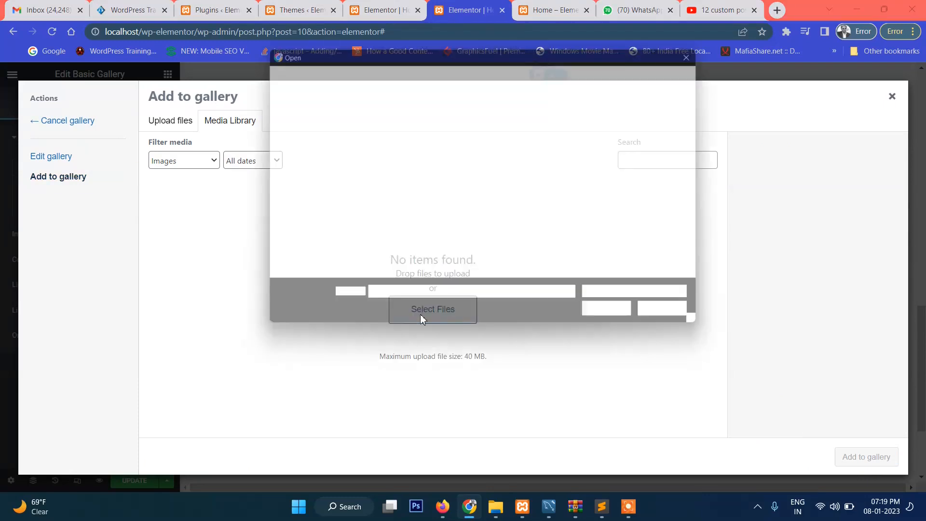
{"action": "scroll", "coordinate": [527, 236], "scroll_direction": "down", "scroll_amount": 2}
{"action": "scroll", "coordinate": [527, 235], "scroll_direction": "down", "scroll_amount": 3}
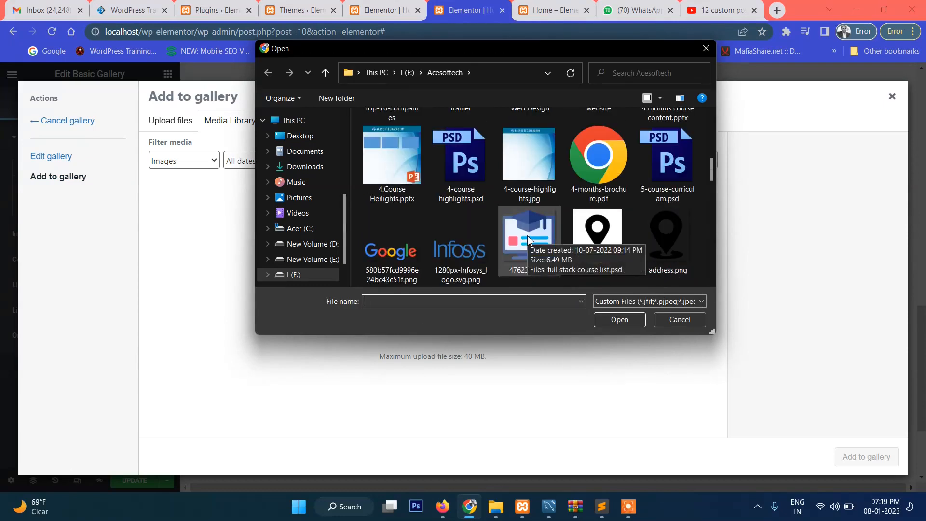
{"action": "left_click", "coordinate": [543, 274]}
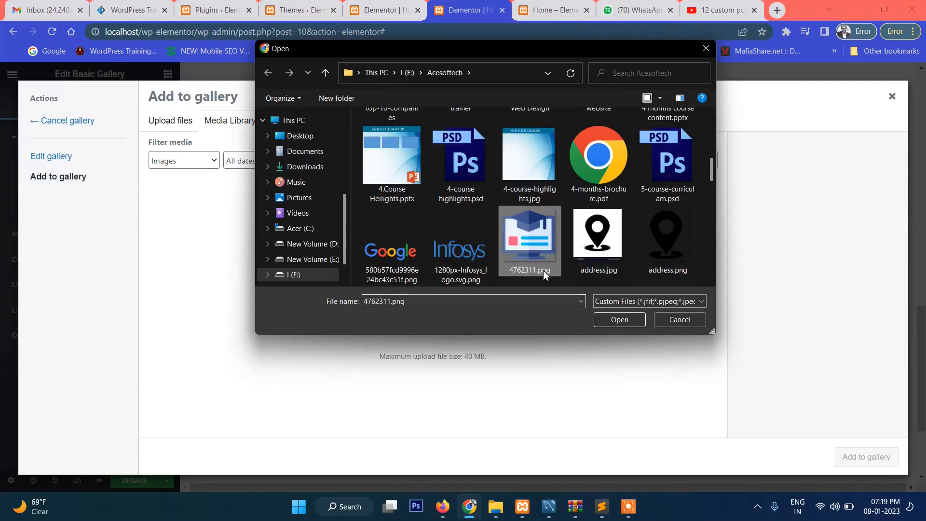
{"action": "left_click", "coordinate": [542, 169], "text": "ctrl"}
{"action": "left_click", "coordinate": [409, 183], "text": "ctrl"}
{"action": "left_click", "coordinate": [617, 319]}
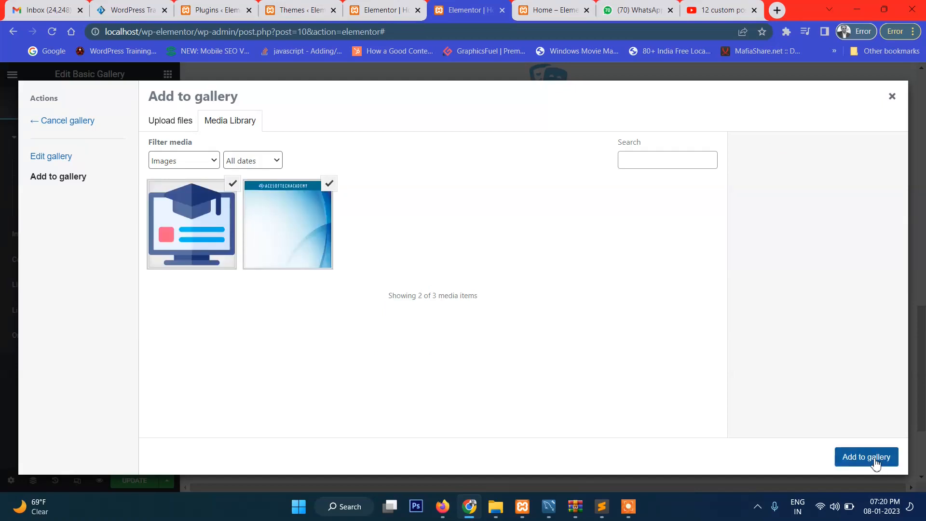
{"action": "left_click", "coordinate": [875, 460]}
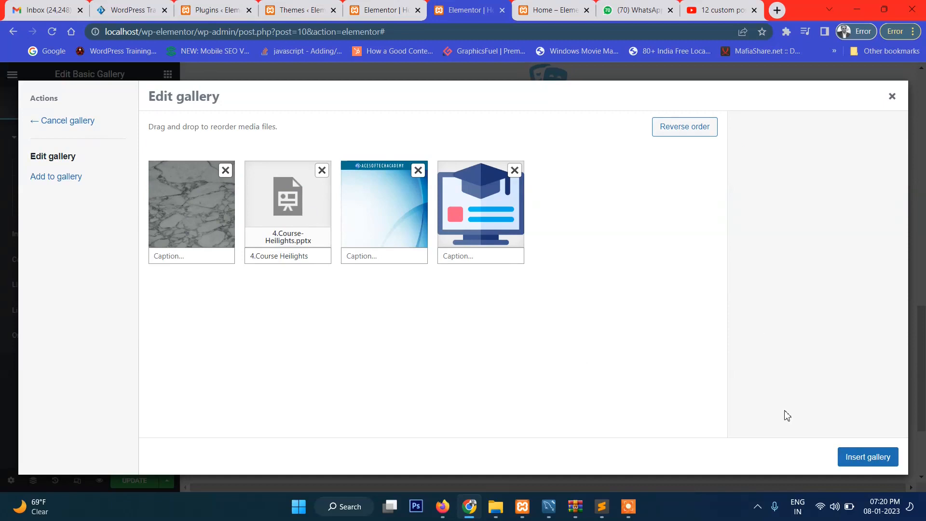
{"action": "left_click", "coordinate": [866, 461]}
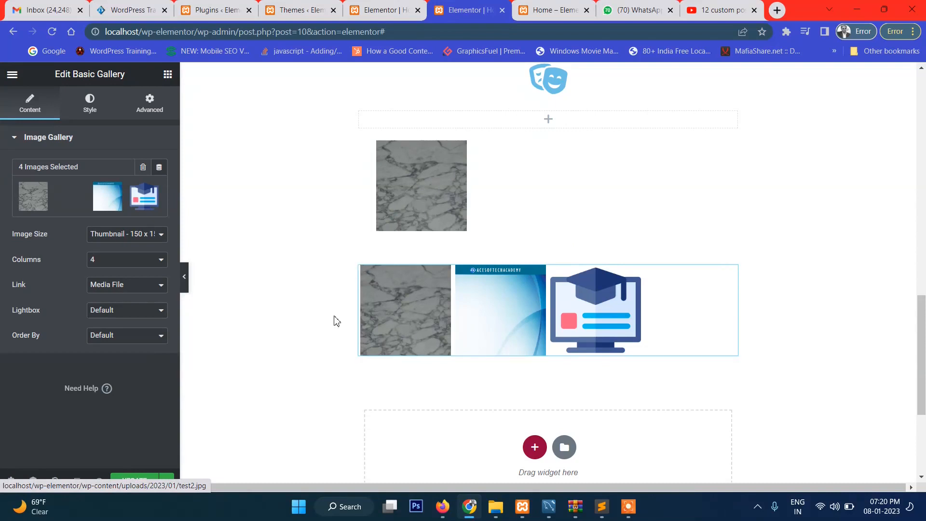
Try the Full image size on the basic gallery and settle on Medium - 300 x 300
{"action": "left_click", "coordinate": [118, 243]}
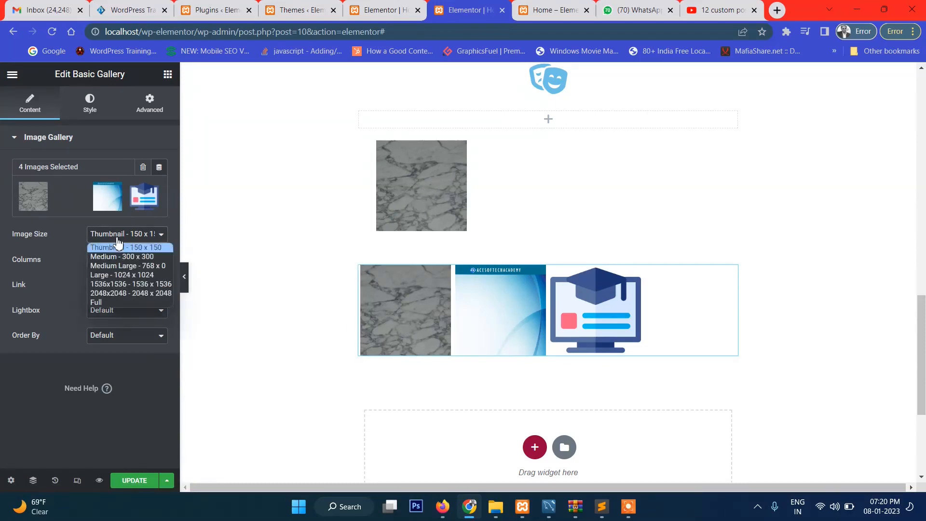
{"action": "left_click", "coordinate": [135, 302]}
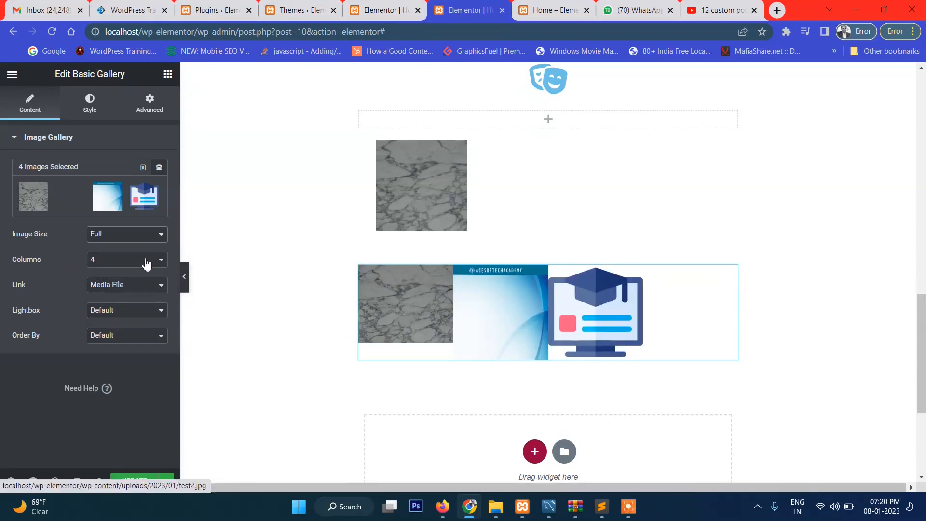
{"action": "left_click", "coordinate": [127, 237]}
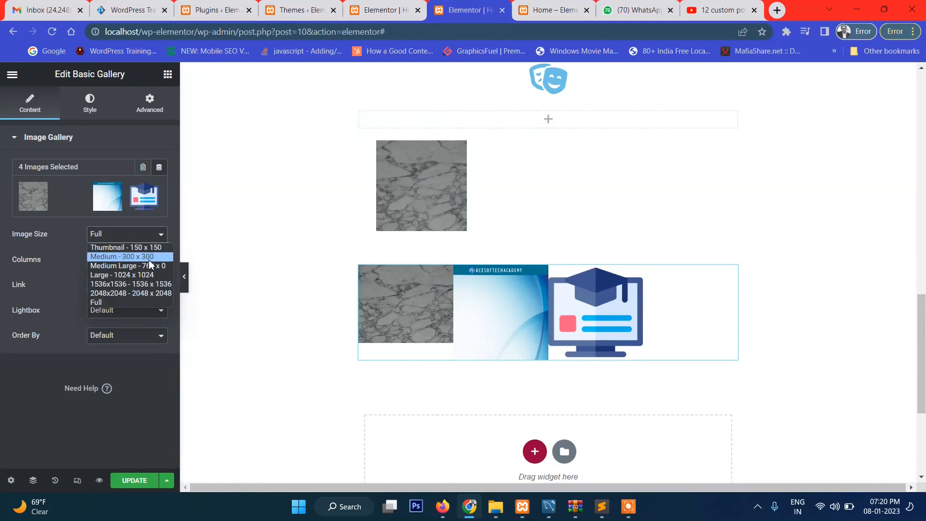
{"action": "left_click", "coordinate": [145, 257]}
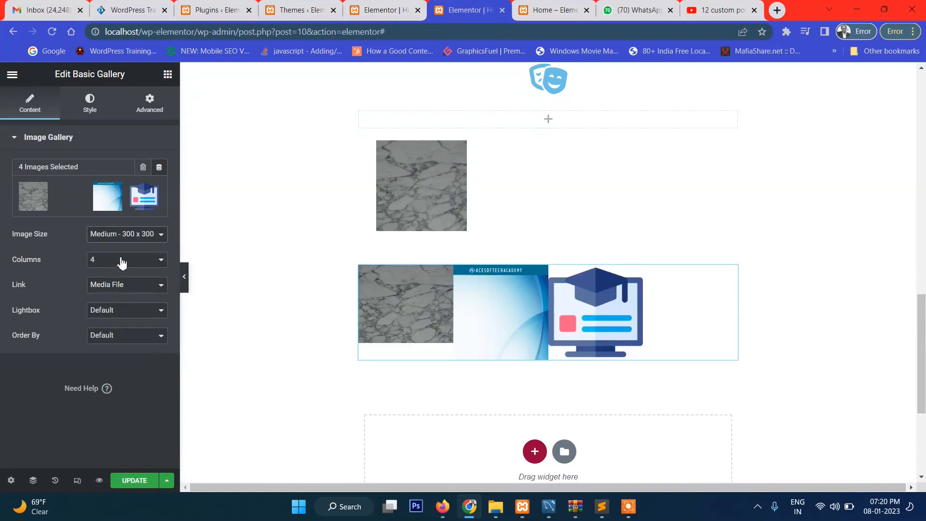
Set the basic gallery's image link to None and its order to Random
{"action": "left_click", "coordinate": [140, 289]}
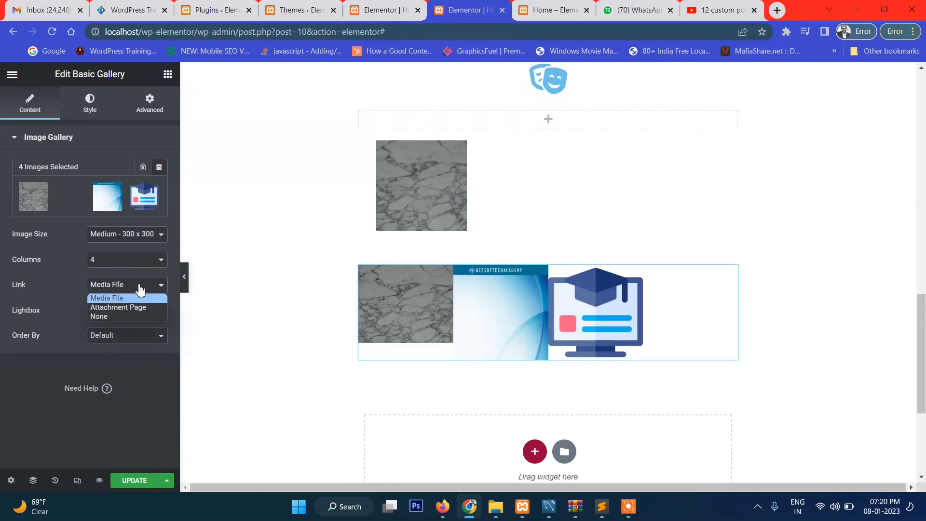
{"action": "left_click", "coordinate": [91, 316]}
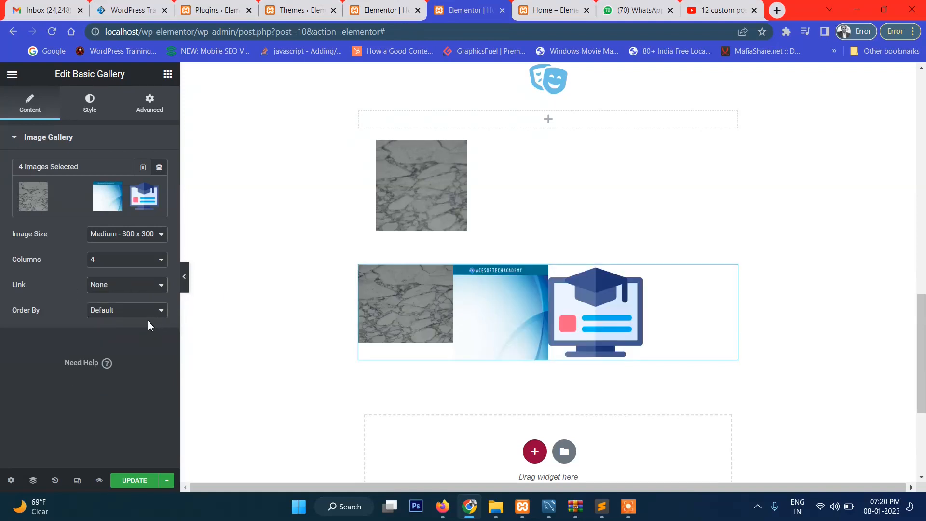
{"action": "left_click", "coordinate": [129, 318]}
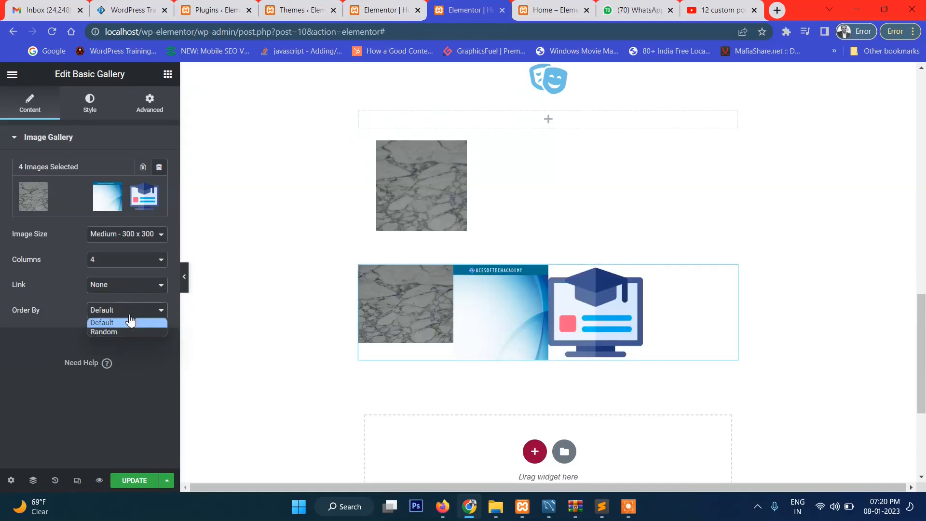
{"action": "left_click", "coordinate": [128, 332]}
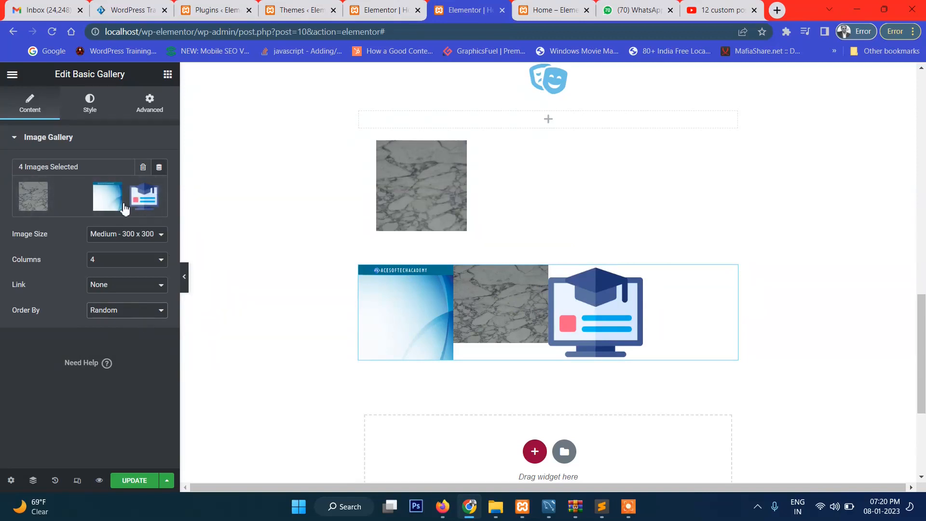
Switch the gallery's image spacing to Custom and set it to 56
{"action": "left_click", "coordinate": [87, 116]}
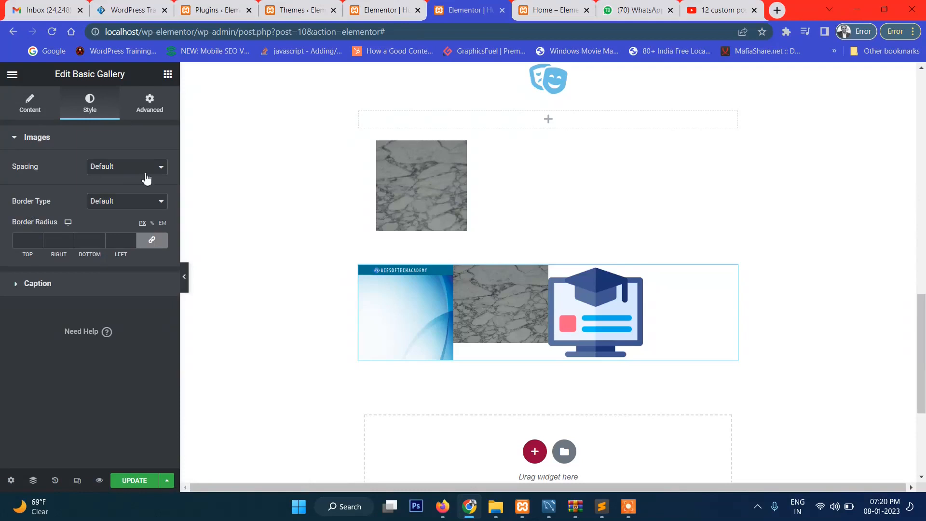
{"action": "left_click", "coordinate": [159, 169]}
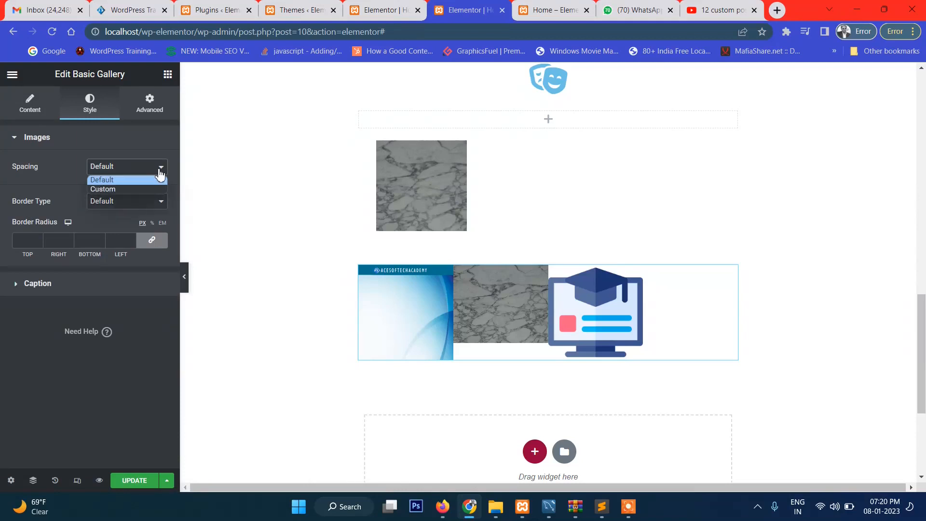
{"action": "left_click", "coordinate": [124, 192]}
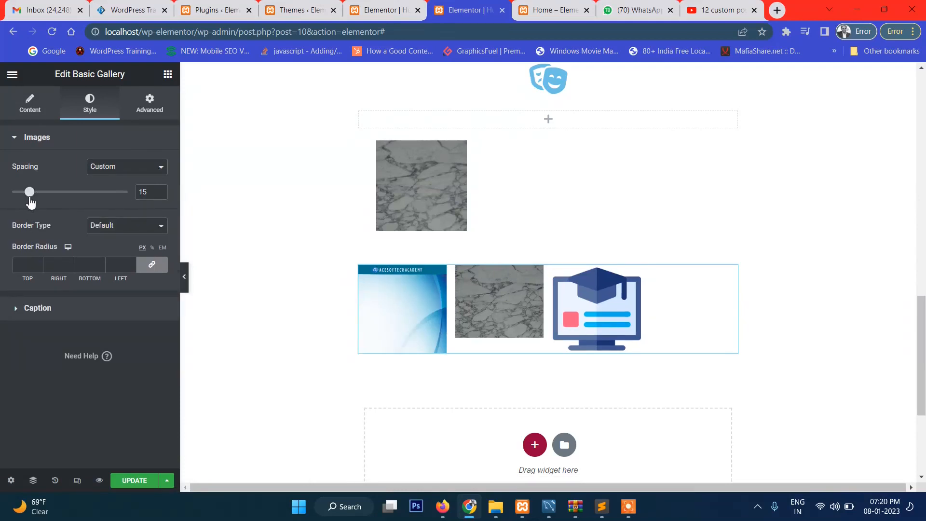
{"action": "left_click_drag", "start_coordinate": [30, 192], "coordinate": [75, 197]}
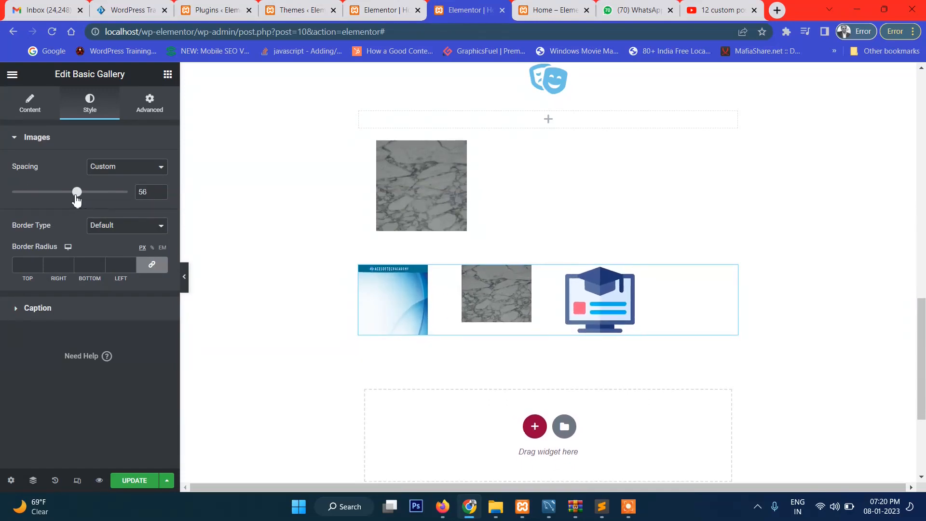
Search the widgets for "ab"
{"action": "left_click", "coordinate": [37, 110]}
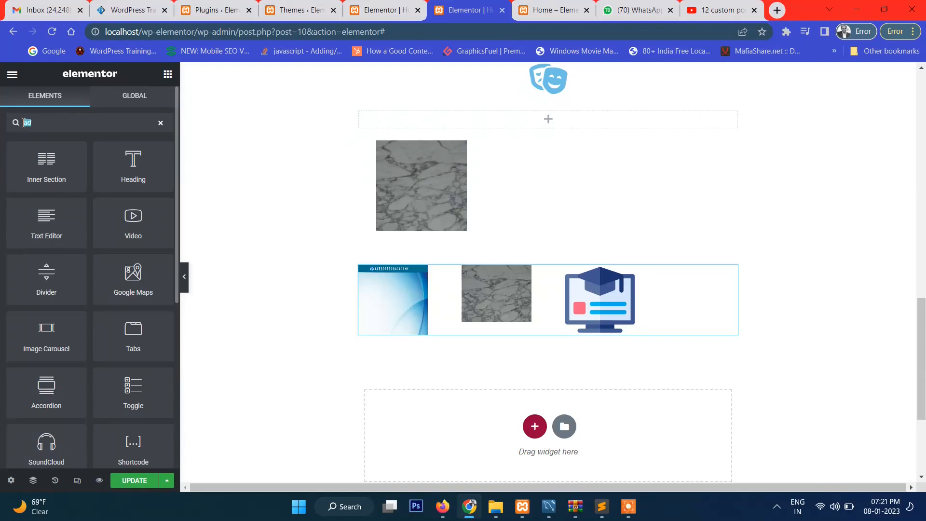
{"action": "type", "text": "ab"}
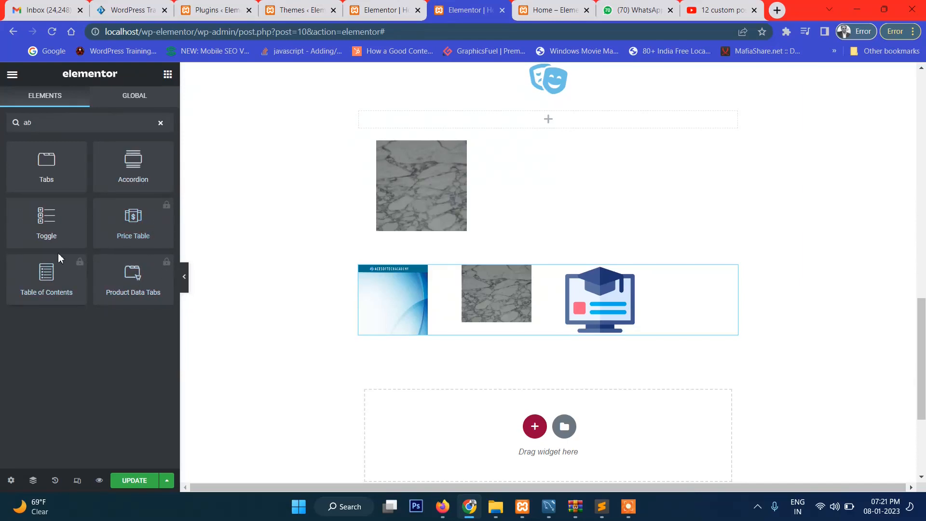
Add a one-column section below the basic gallery, search the widgets for "acc", and place an Accordion in it
{"action": "left_click", "coordinate": [534, 426]}
{"action": "scroll", "coordinate": [482, 405], "scroll_direction": "down", "scroll_amount": 1}
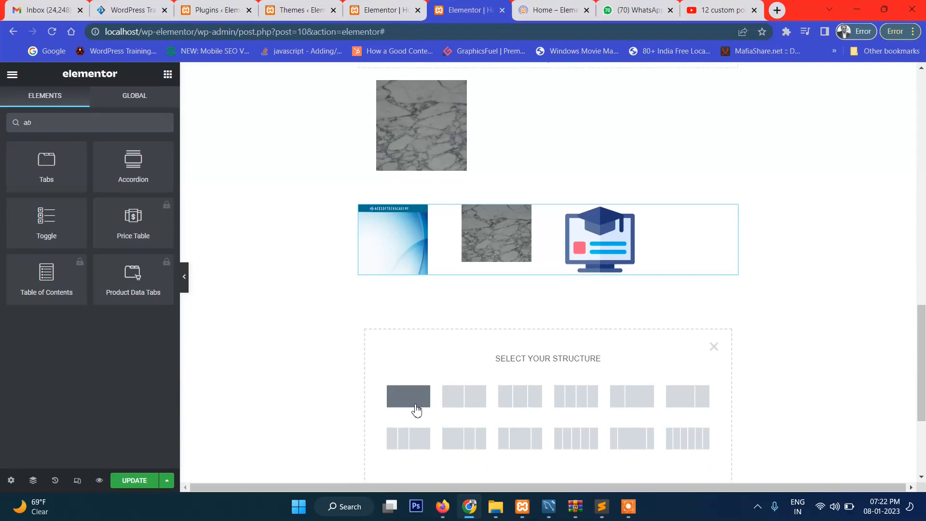
{"action": "left_click", "coordinate": [417, 408]}
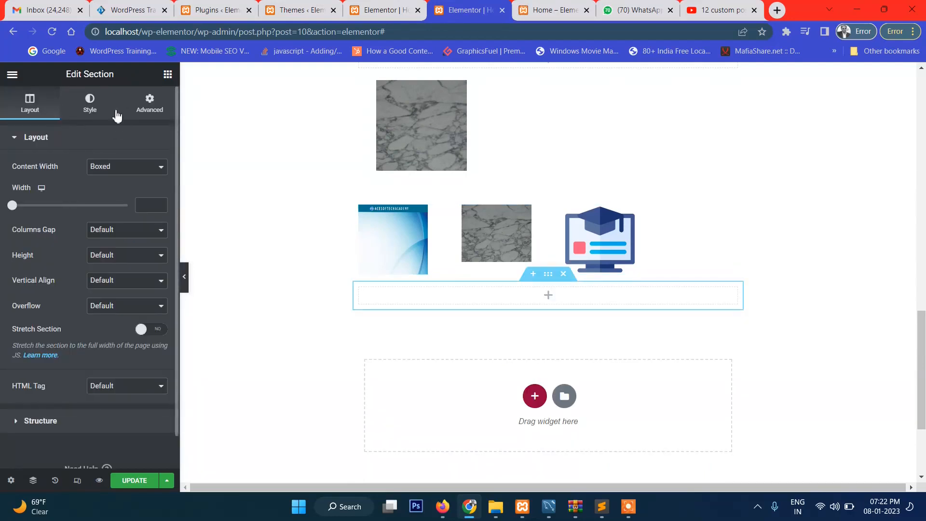
{"action": "left_click", "coordinate": [167, 75]}
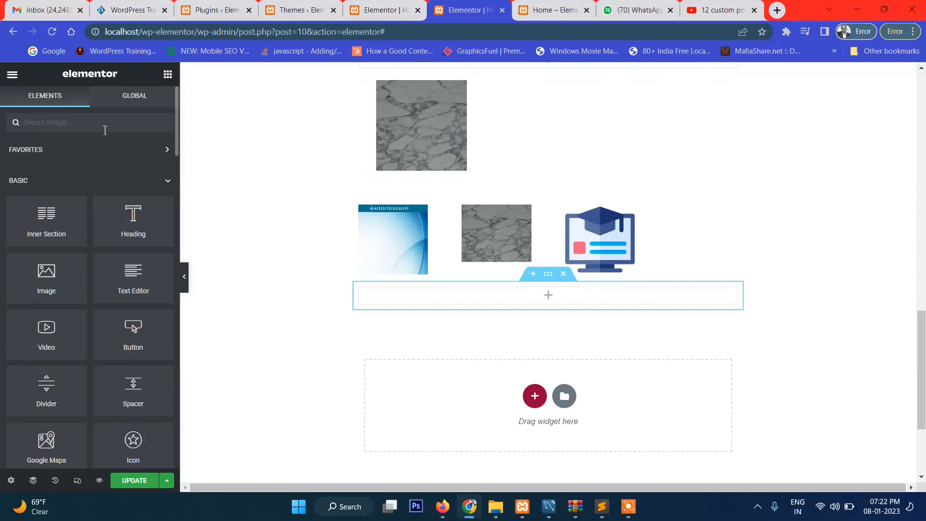
{"action": "type", "text": "acc"}
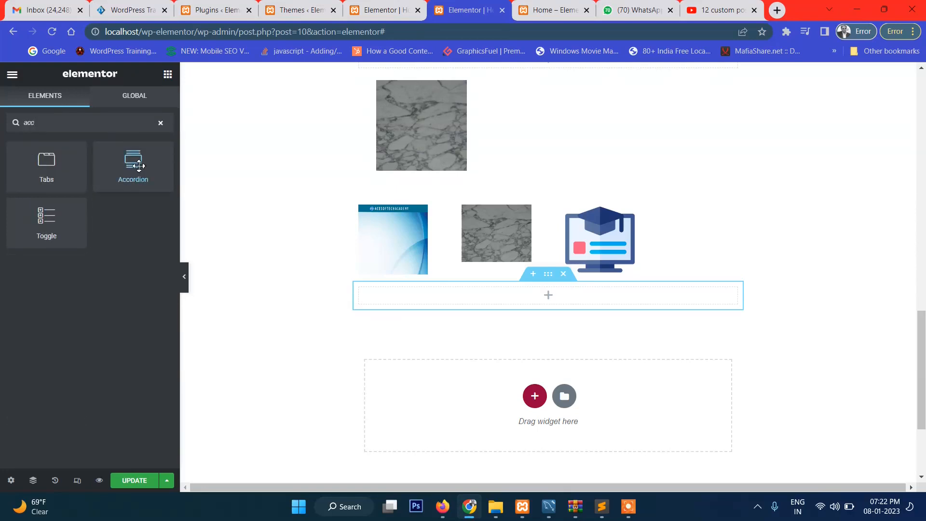
{"action": "left_click_drag", "start_coordinate": [133, 166], "coordinate": [542, 298]}
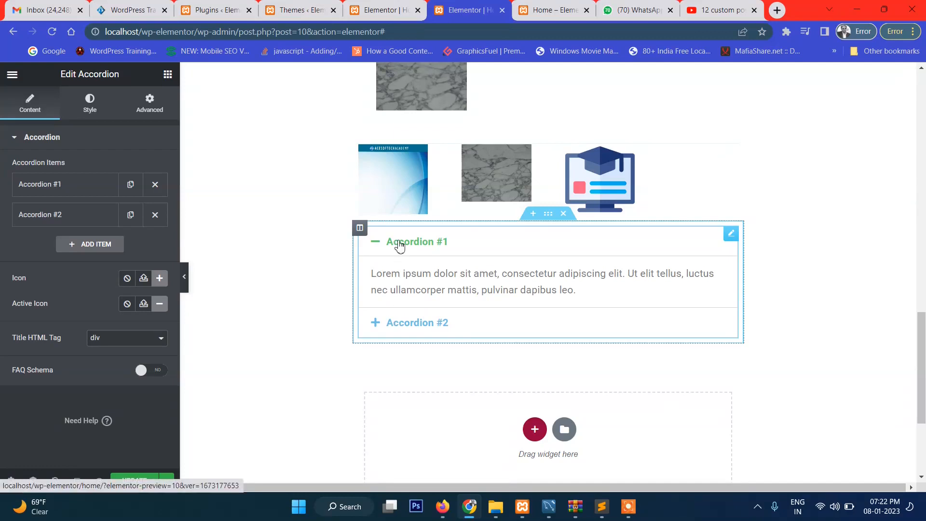
Add a third item to the accordion and expand the first item to review its title and description
{"action": "left_click", "coordinate": [88, 246]}
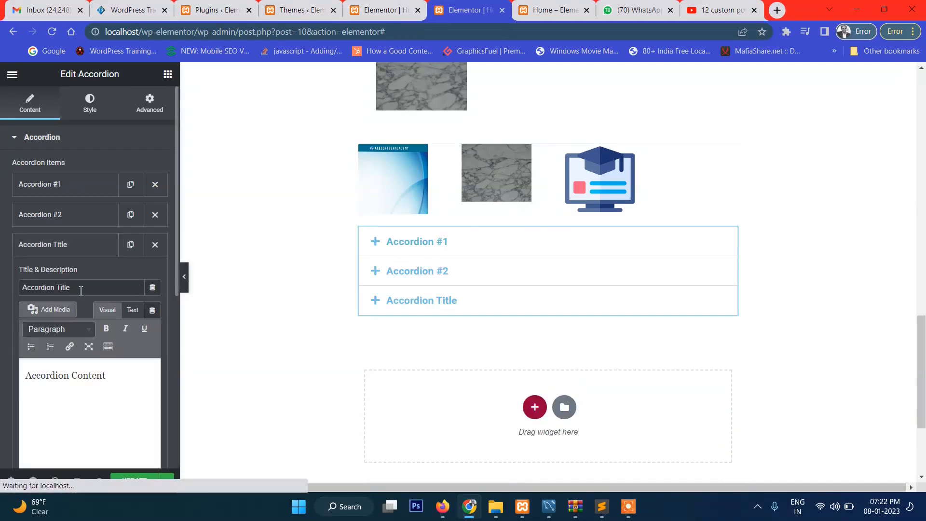
{"action": "left_click", "coordinate": [74, 191]}
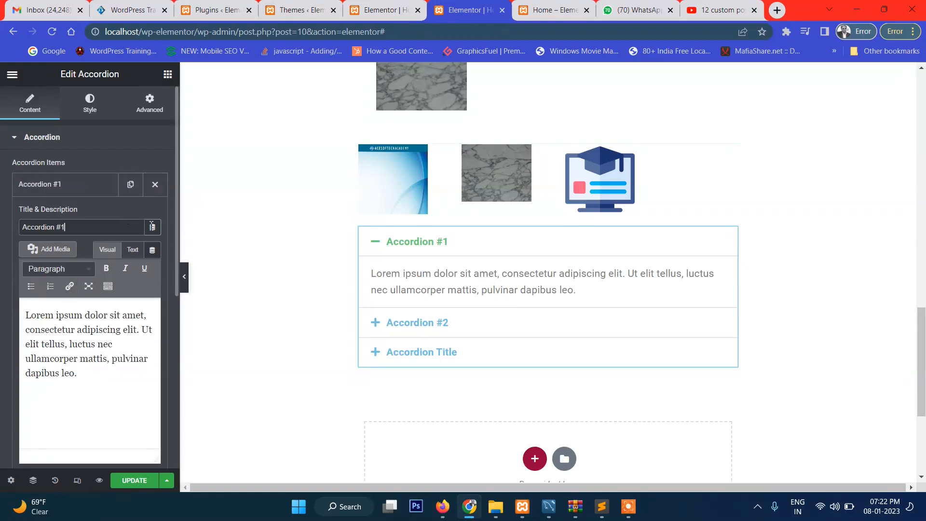
{"action": "scroll", "coordinate": [147, 307], "scroll_direction": "down", "scroll_amount": 2}
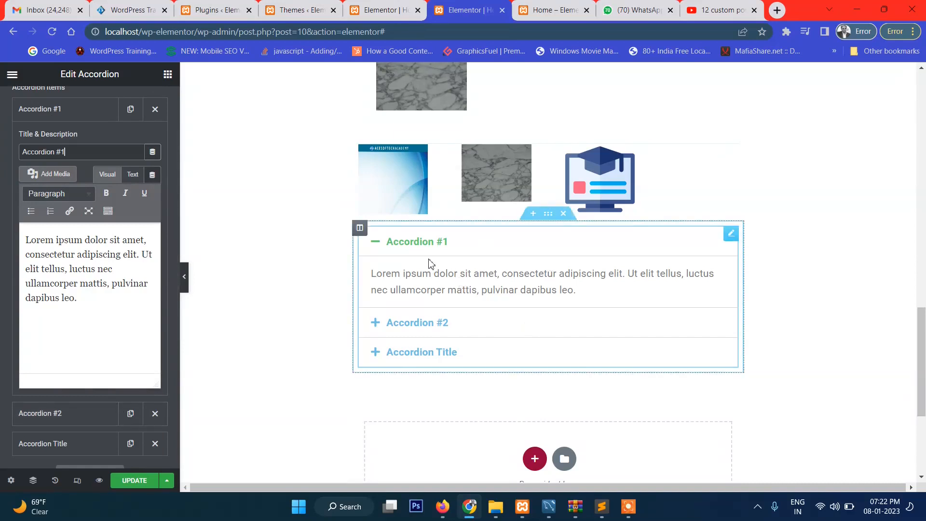
{"action": "scroll", "coordinate": [63, 147], "scroll_direction": "up", "scroll_amount": 2}
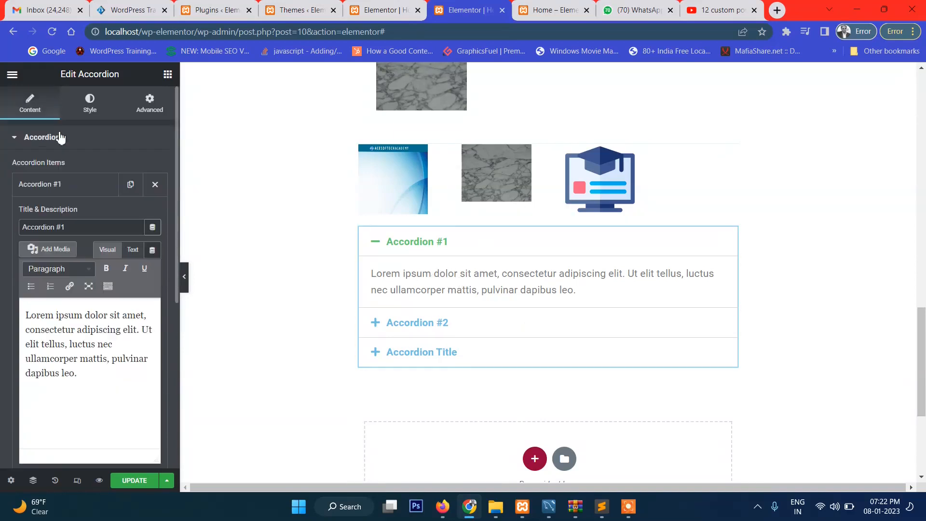
Examine the accordion's border, title, icon and content style options and its advanced layout settings, then return to its item list
{"action": "left_click", "coordinate": [87, 107]}
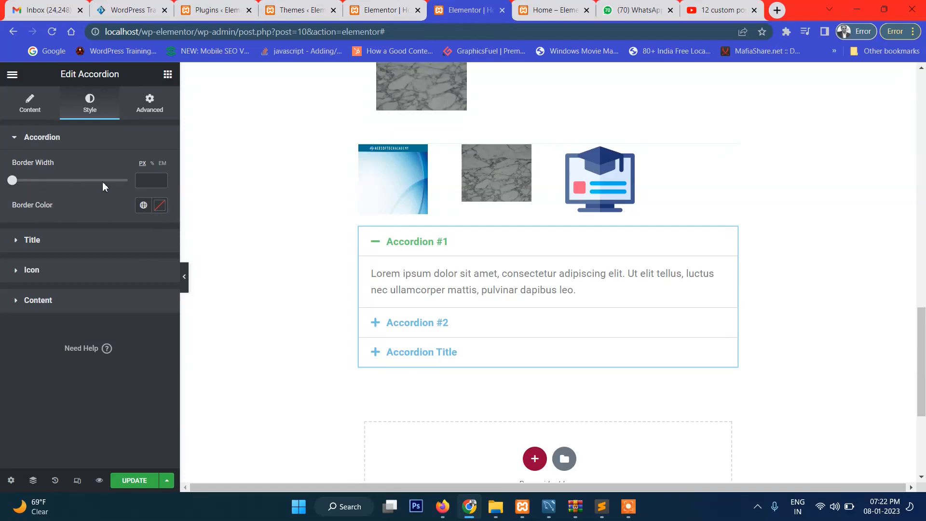
{"action": "left_click", "coordinate": [32, 240]}
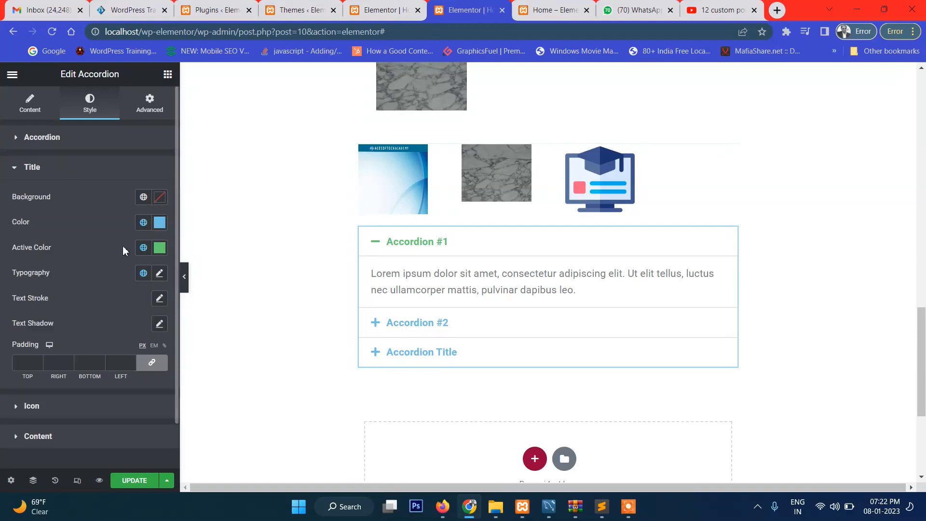
{"action": "scroll", "coordinate": [112, 312], "scroll_direction": "down", "scroll_amount": 1}
{"action": "left_click", "coordinate": [41, 357]}
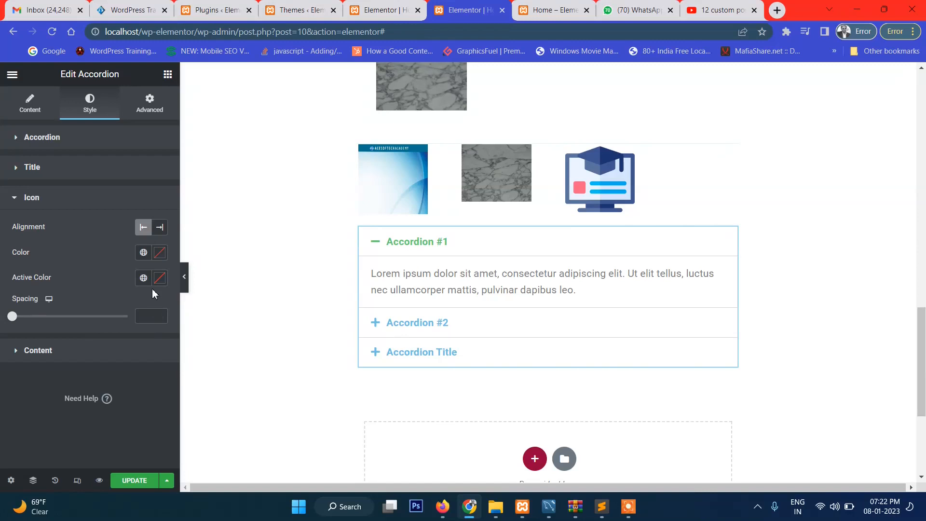
{"action": "left_click", "coordinate": [52, 356]}
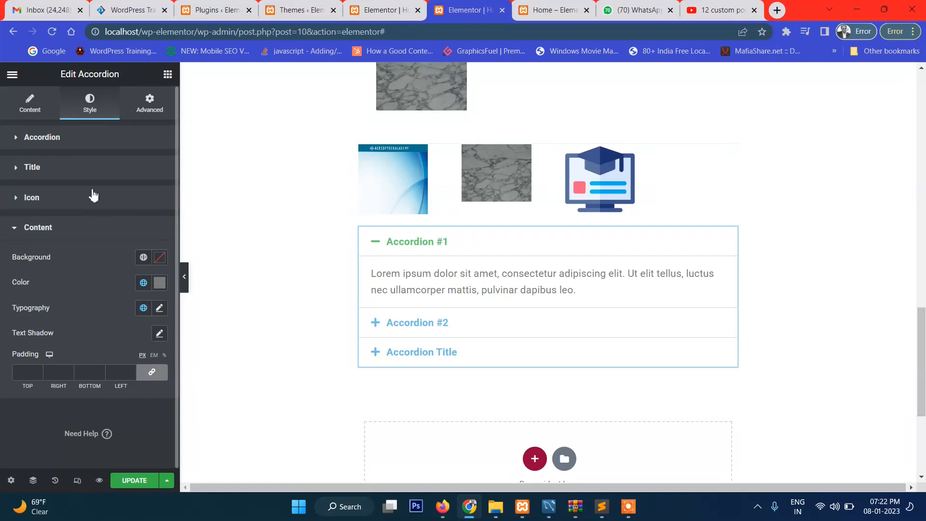
{"action": "left_click", "coordinate": [53, 139]}
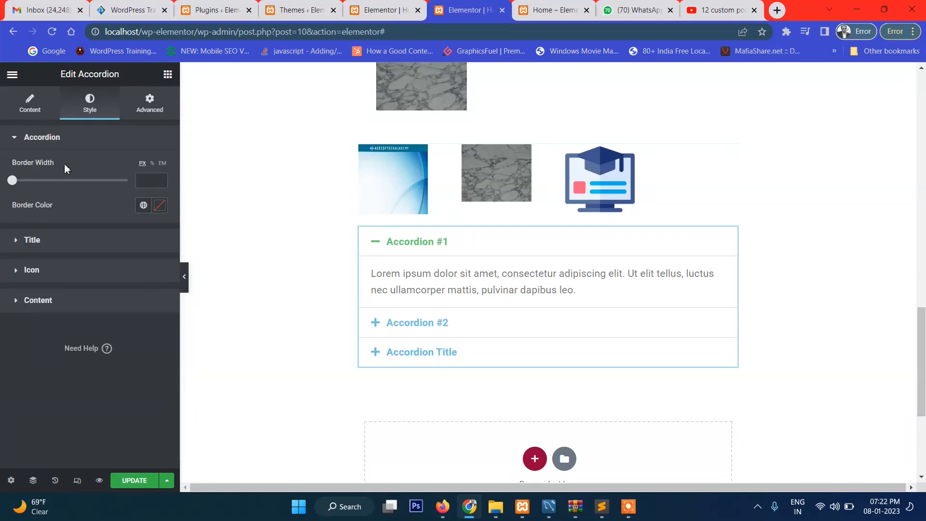
{"action": "left_click", "coordinate": [149, 103]}
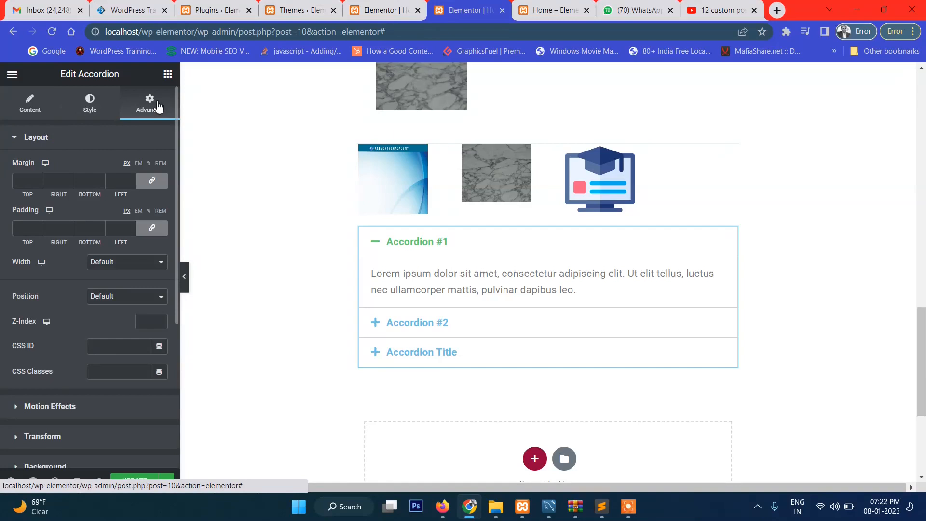
{"action": "scroll", "coordinate": [65, 253], "scroll_direction": "down", "scroll_amount": 5}
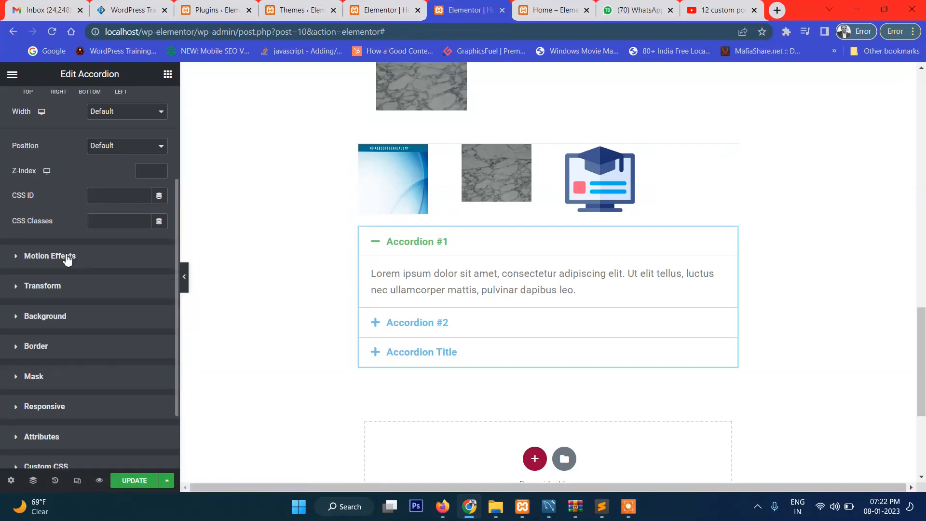
{"action": "scroll", "coordinate": [67, 260], "scroll_direction": "down", "scroll_amount": 1}
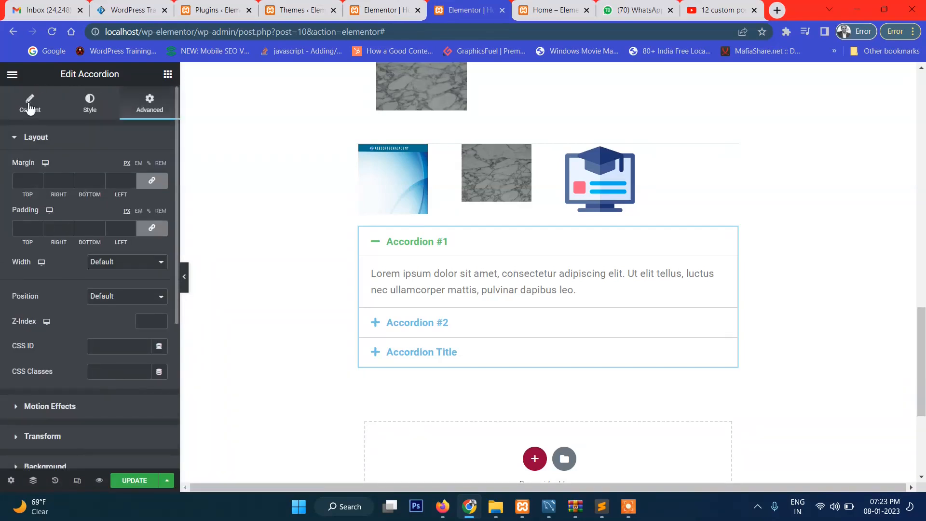
{"action": "left_click", "coordinate": [30, 103]}
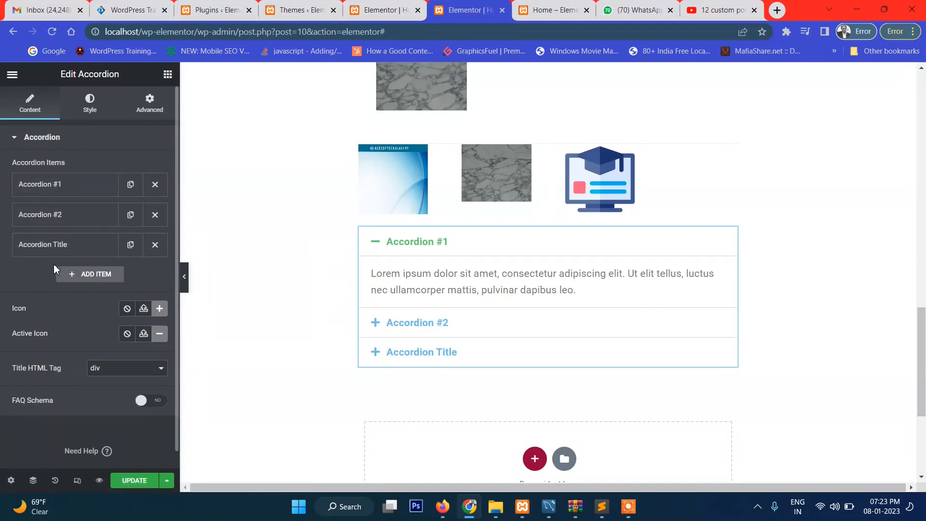
Review the whole Home page from the service headings and video down to the accordion
{"action": "scroll", "coordinate": [746, 169], "scroll_direction": "up", "scroll_amount": 15}
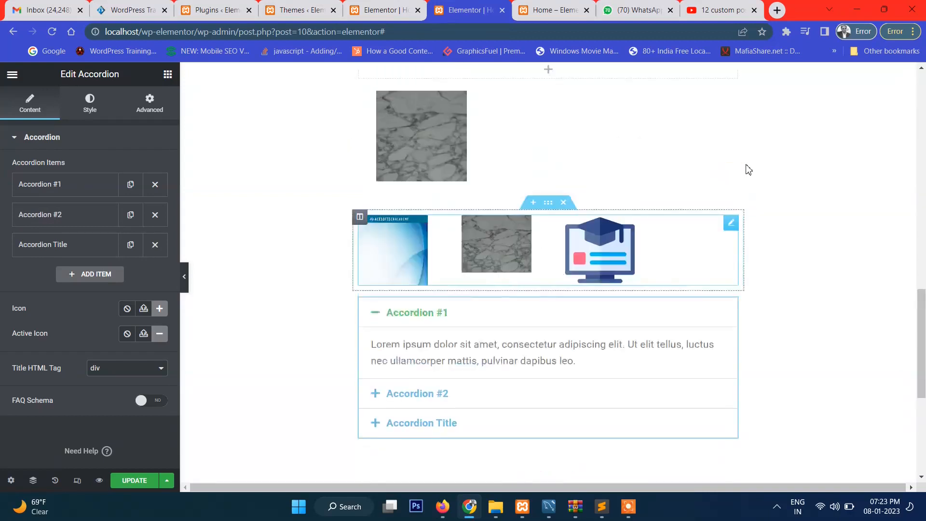
{"action": "scroll", "coordinate": [511, 119], "scroll_direction": "down", "scroll_amount": 15}
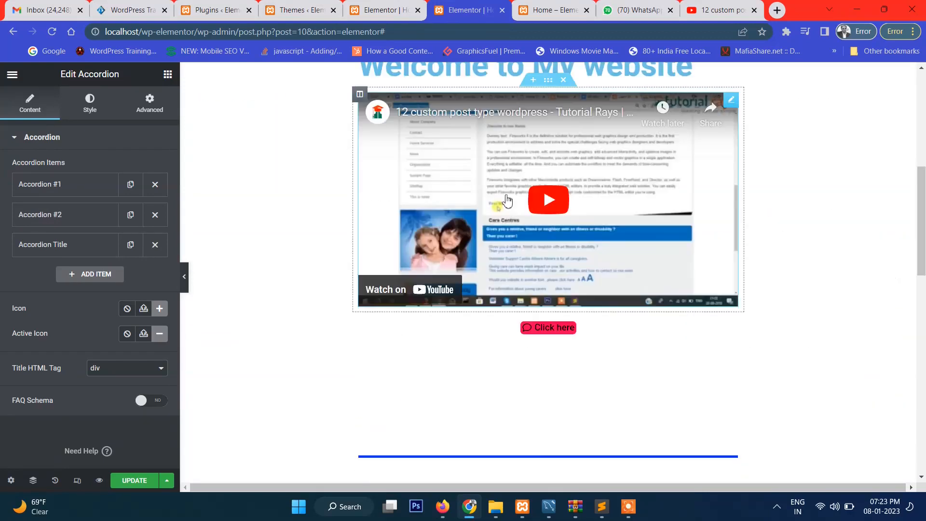
{"action": "scroll", "coordinate": [553, 271], "scroll_direction": "up", "scroll_amount": 12}
{"action": "scroll", "coordinate": [553, 271], "scroll_direction": "up", "scroll_amount": 2}
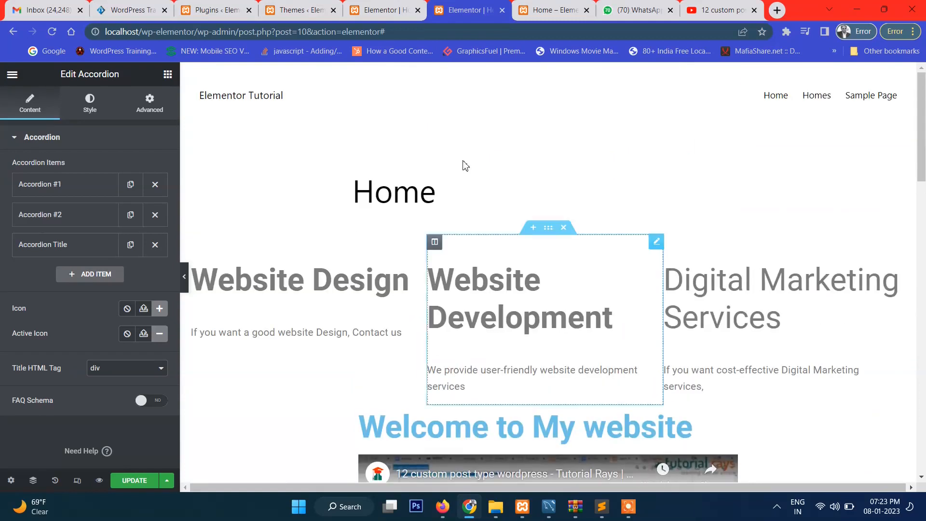
{"action": "scroll", "coordinate": [603, 133], "scroll_direction": "down", "scroll_amount": 15}
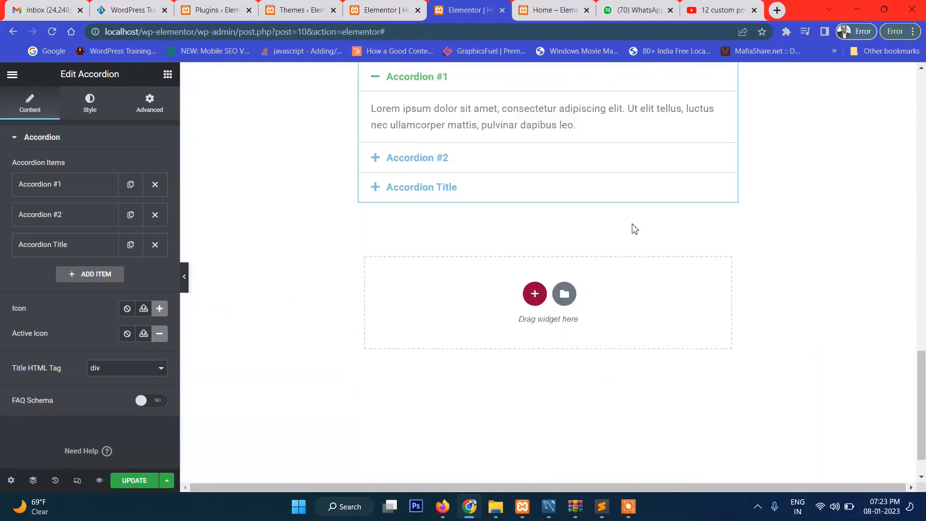
{"action": "scroll", "coordinate": [477, 437], "scroll_direction": "up", "scroll_amount": 16}
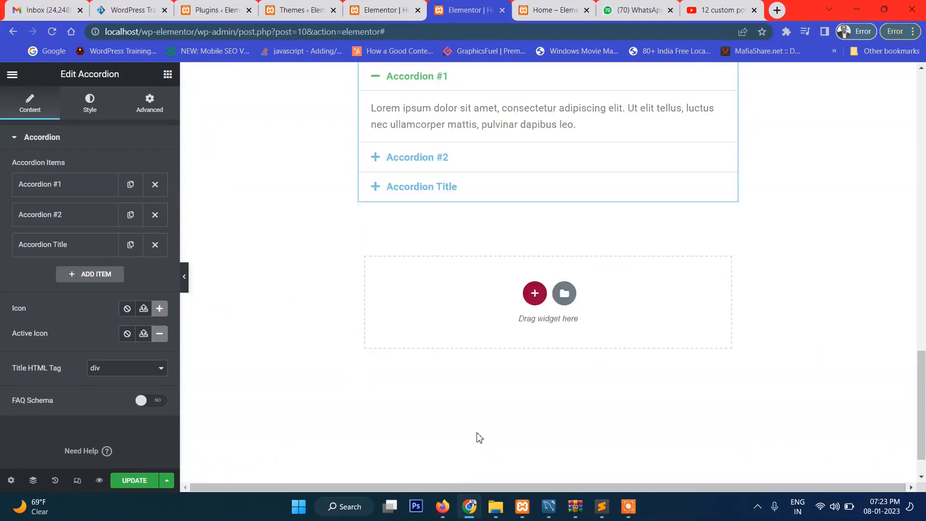
{"action": "scroll", "coordinate": [403, 104], "scroll_direction": "up", "scroll_amount": 1}
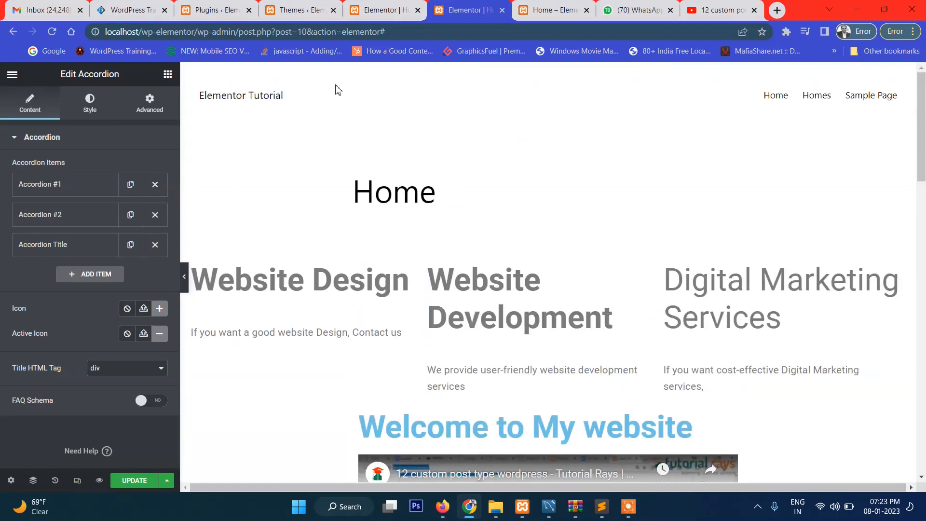